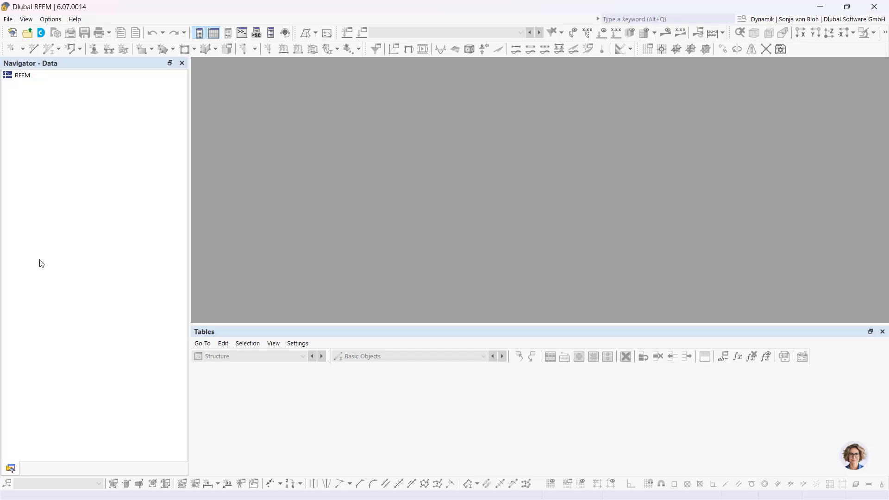
- Create a blank 3D model named Concrete Column in the RSECTION Webinar project with the Concrete Design add-on activated
left_click(12, 33)
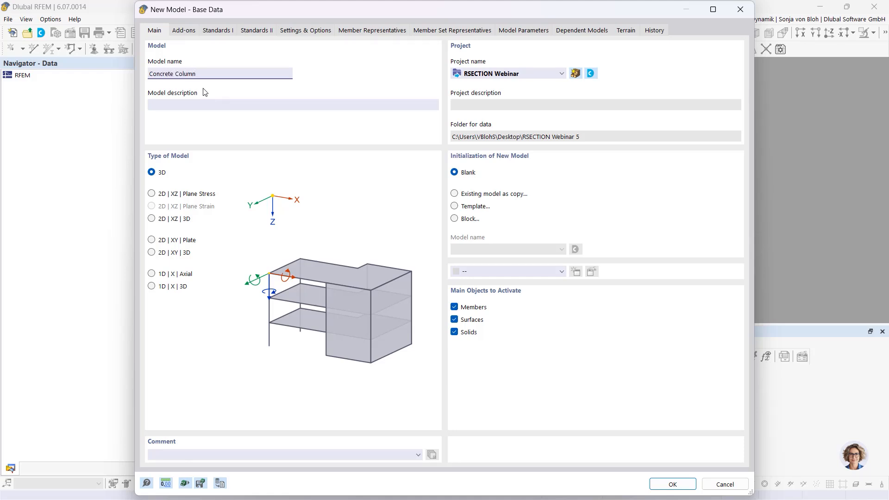
left_click(185, 30)
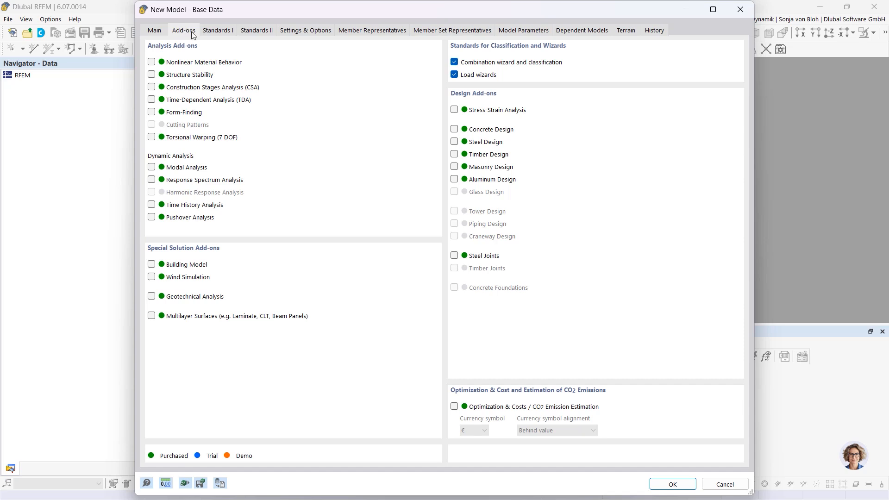
left_click(454, 129)
left_click(666, 484)
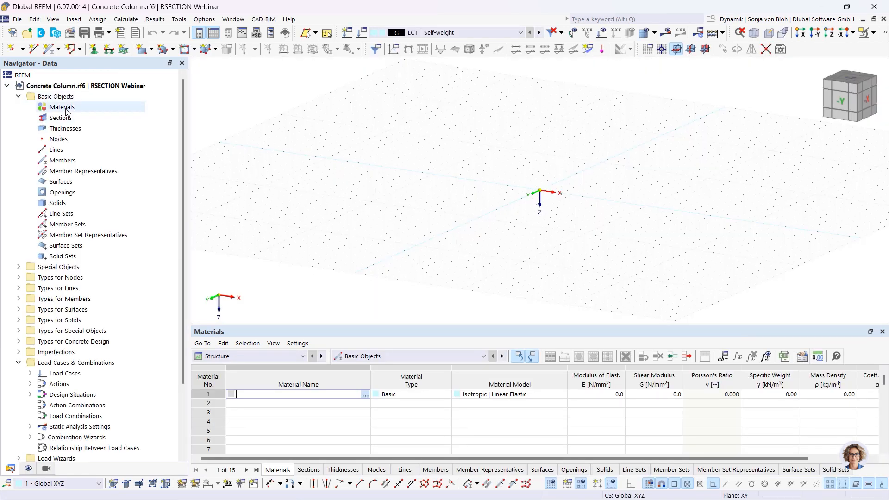
- Create a new material from the library using concrete C30/37 according to EN 1992-1-1:2004/A1:2014
right_click(65, 111)
left_click(108, 130)
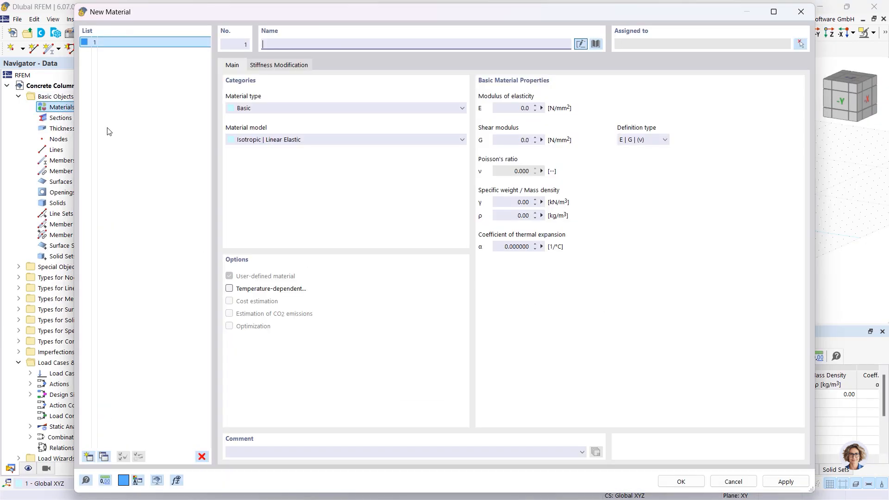
left_click(596, 43)
left_click(218, 460)
type("C3")
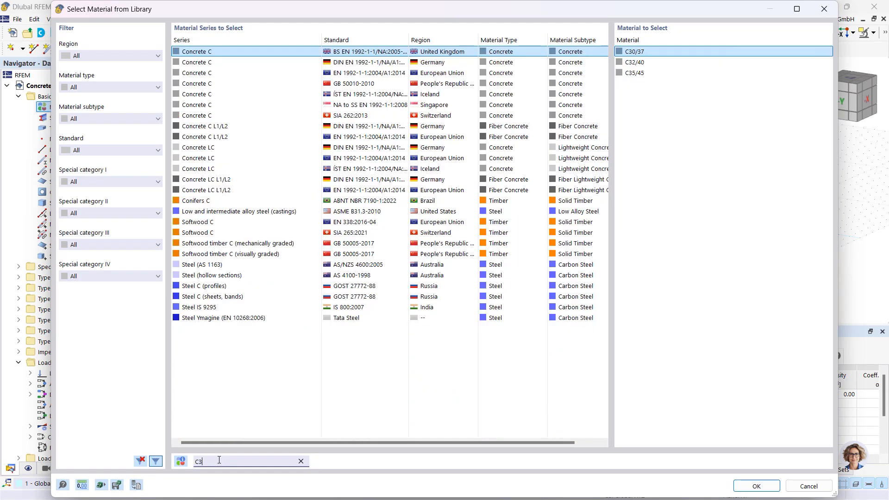
type("0/37")
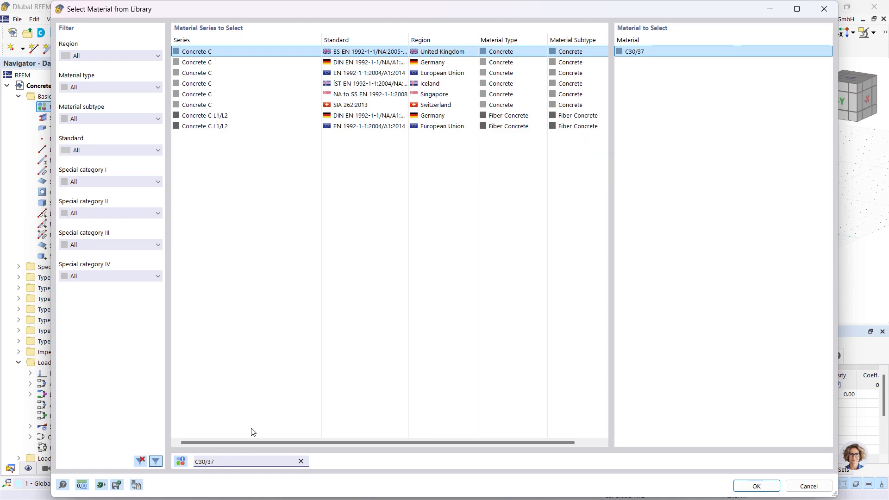
left_click(394, 74)
left_click(755, 485)
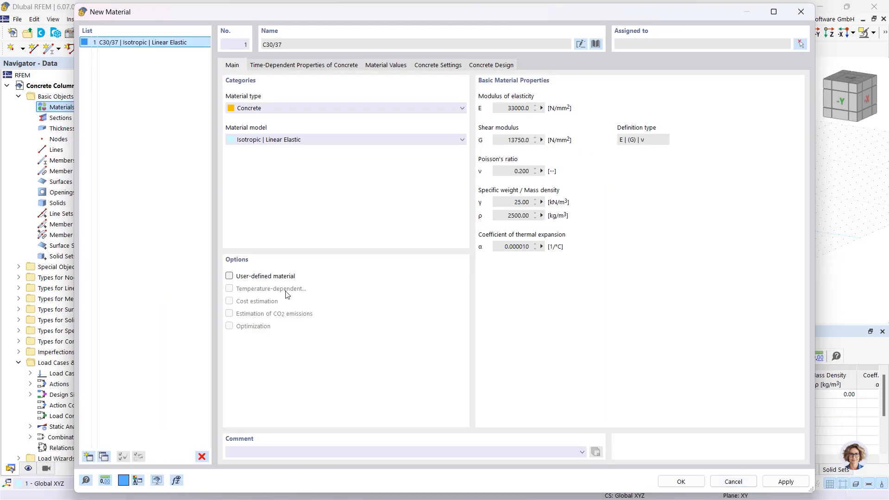
- Add reinforcing steel B550S(B) according to EN 1992-1-1:2004/A1:2014 as a second material and save both materials
left_click(89, 456)
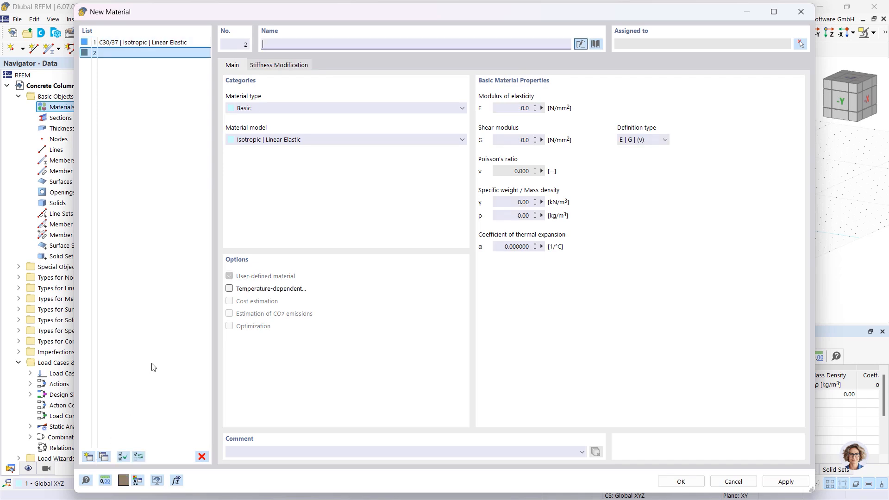
left_click(596, 44)
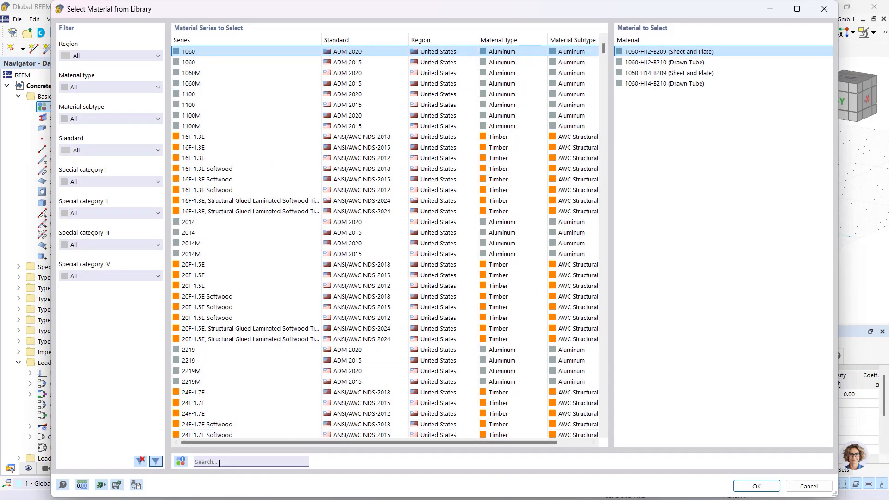
type("B")
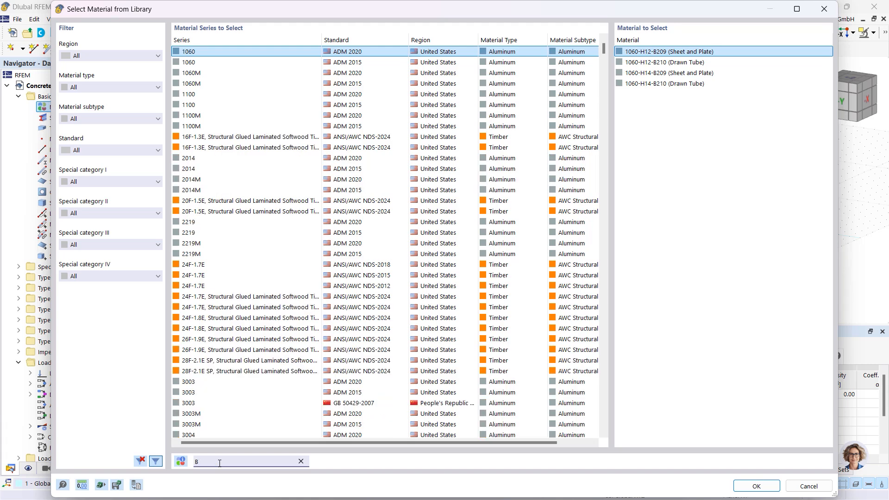
type("550")
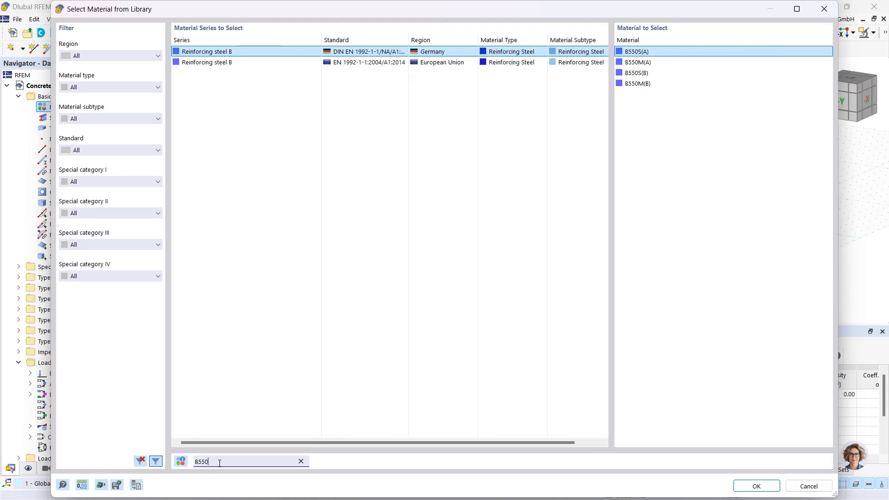
type("S")
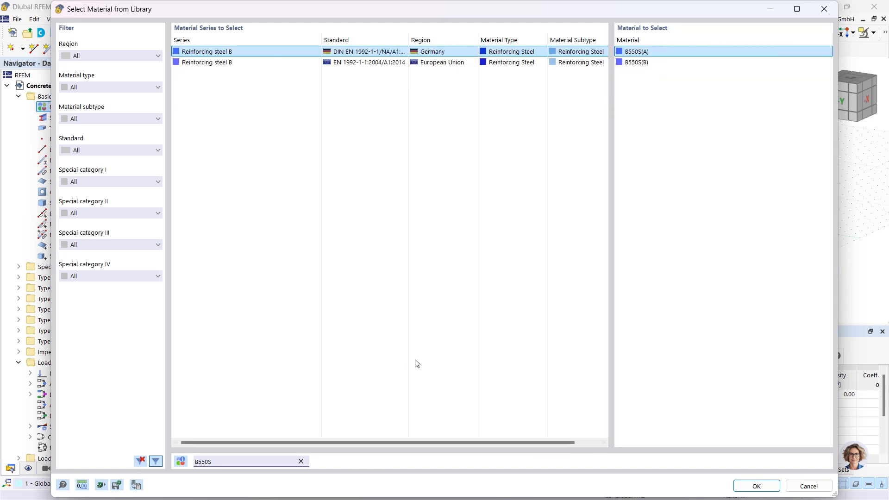
left_click(377, 63)
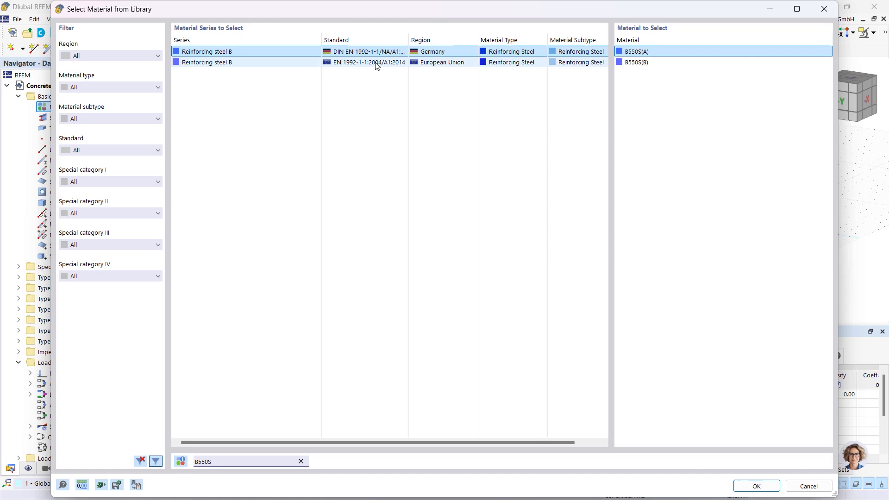
left_click(640, 67)
left_click(753, 485)
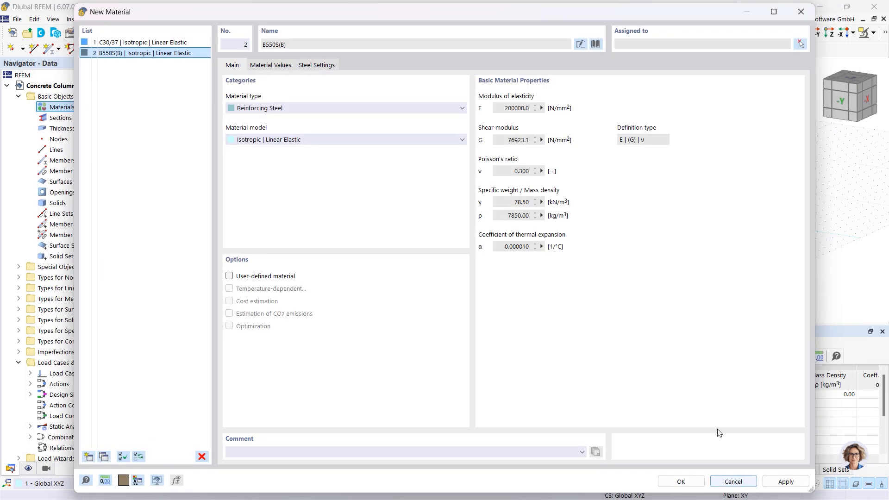
left_click(679, 481)
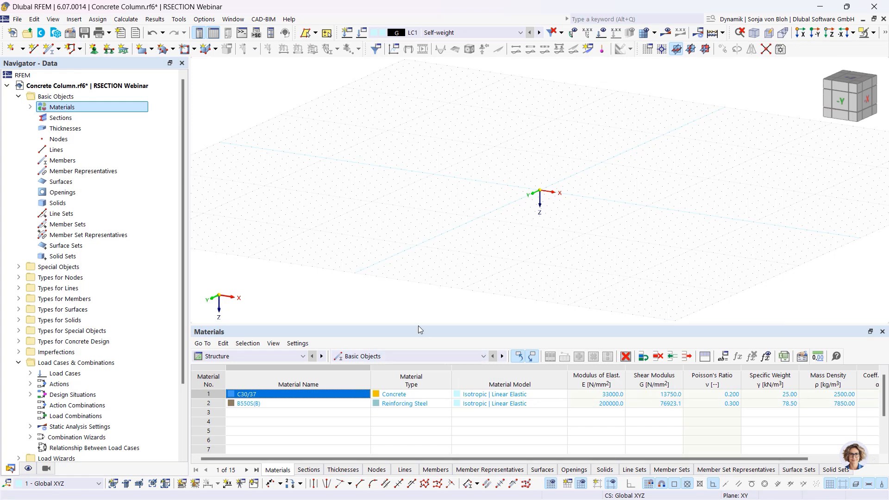
- Create a massive hexagon section from the library with s = 500 mm and material C30/37
left_click(69, 118)
right_click(69, 118)
left_click(95, 135)
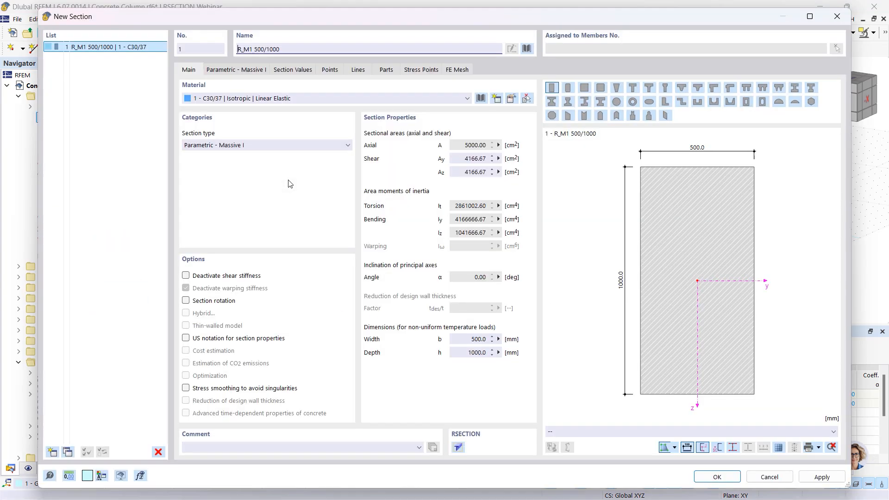
left_click(526, 49)
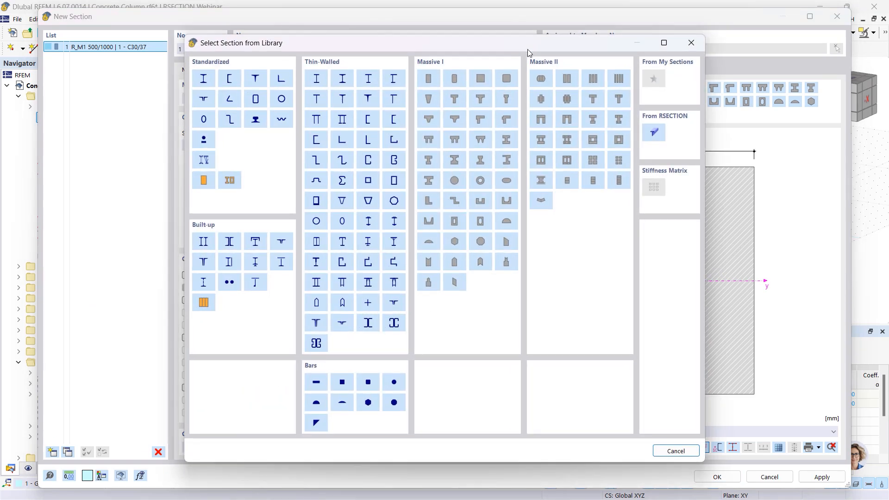
left_click(453, 240)
left_click(262, 104)
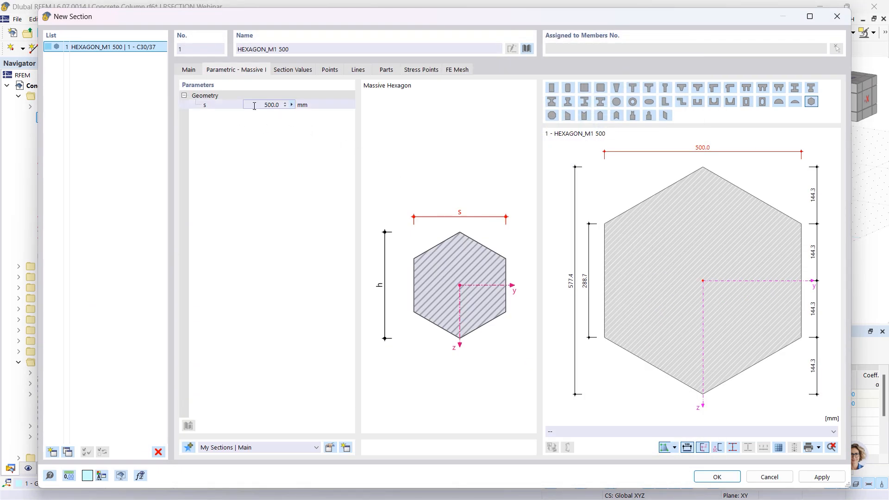
left_click(715, 476)
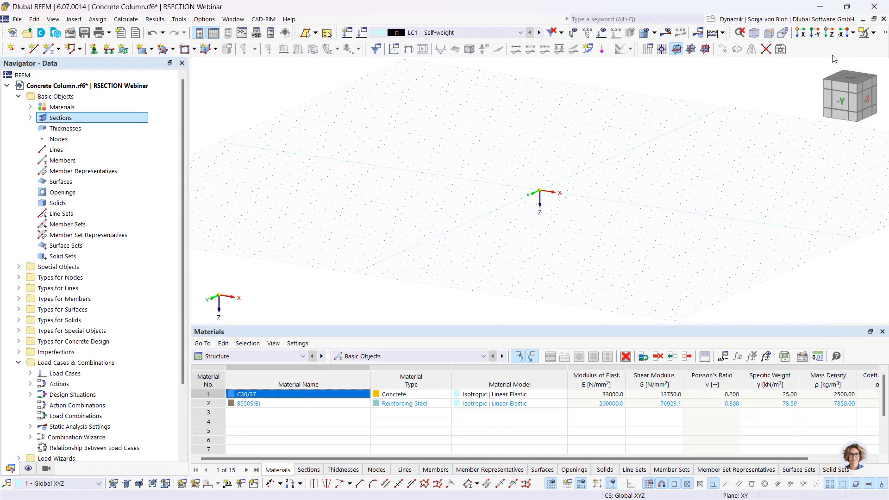
- Draw a vertical beam member about 5 m long upward from the origin in the XZ work plane
left_click(818, 36)
left_click(706, 49)
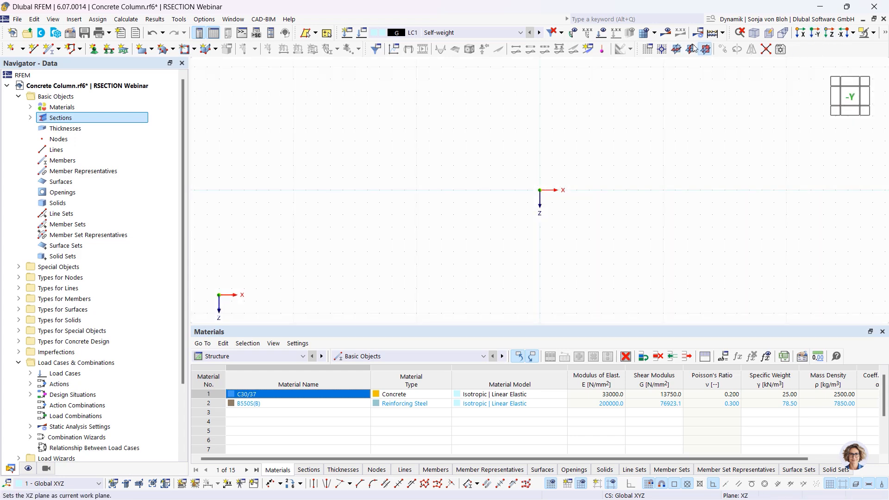
right_click(51, 53)
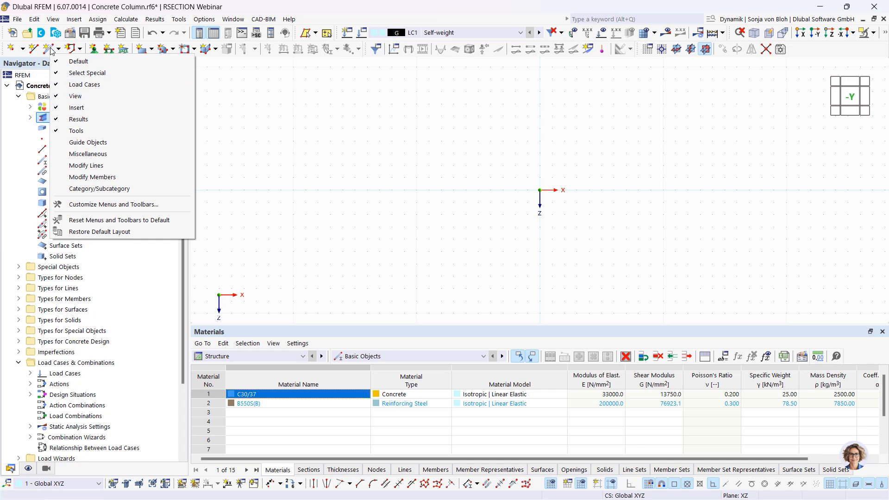
left_click(50, 49)
left_click(51, 51)
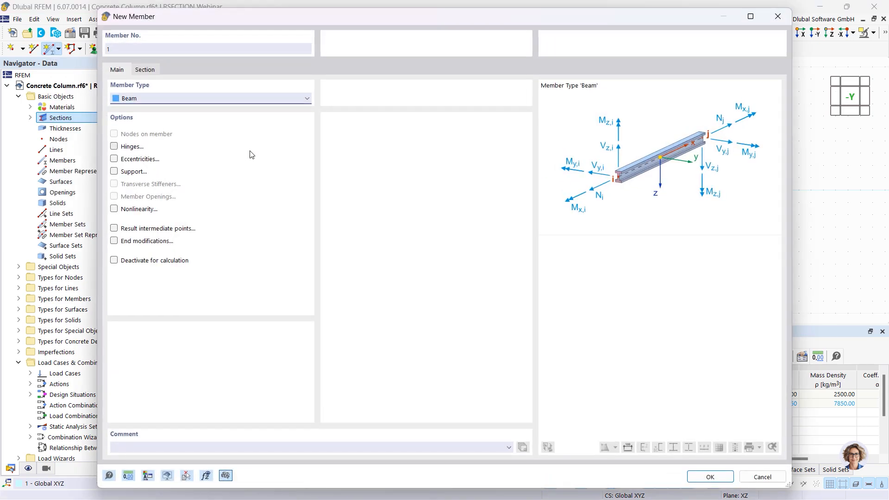
left_click(710, 476)
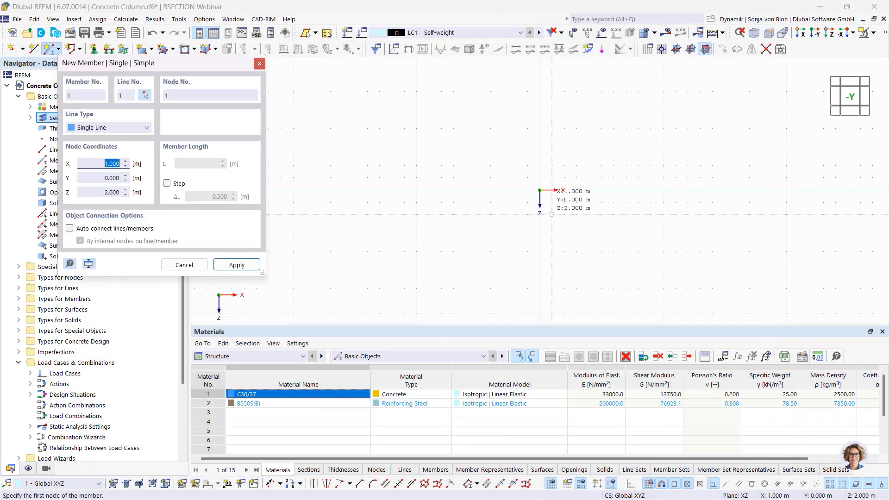
left_click(539, 190)
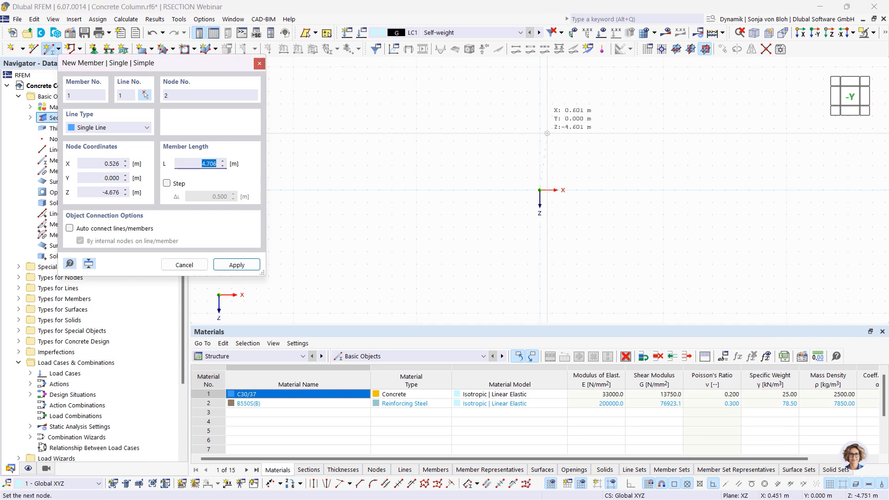
left_click(540, 128)
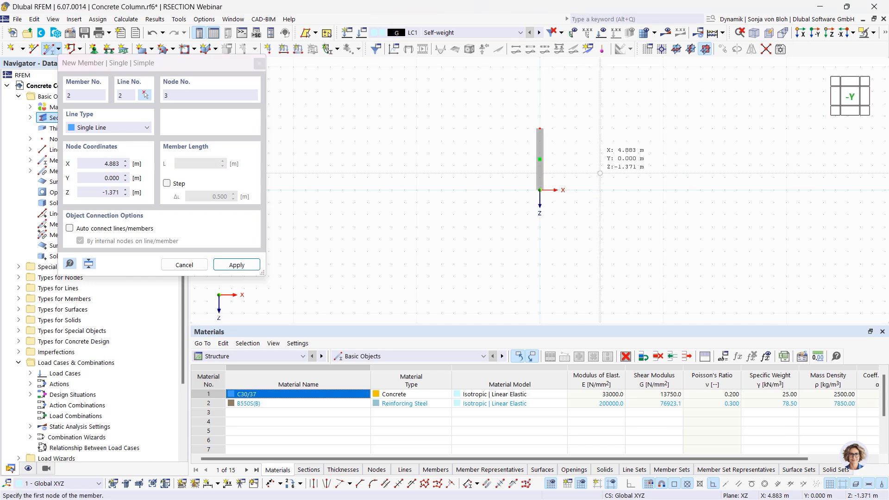
key("Escape")
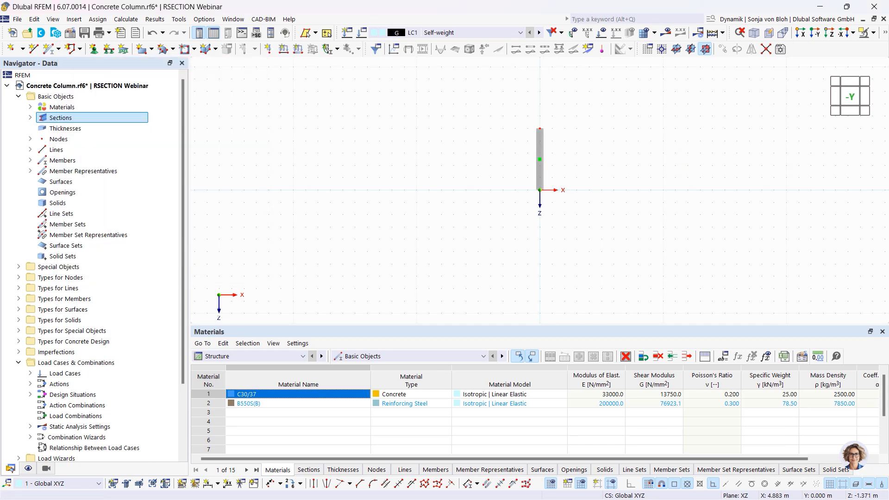
- Assign the Hinged nodal support to the column's base node
left_click(95, 49)
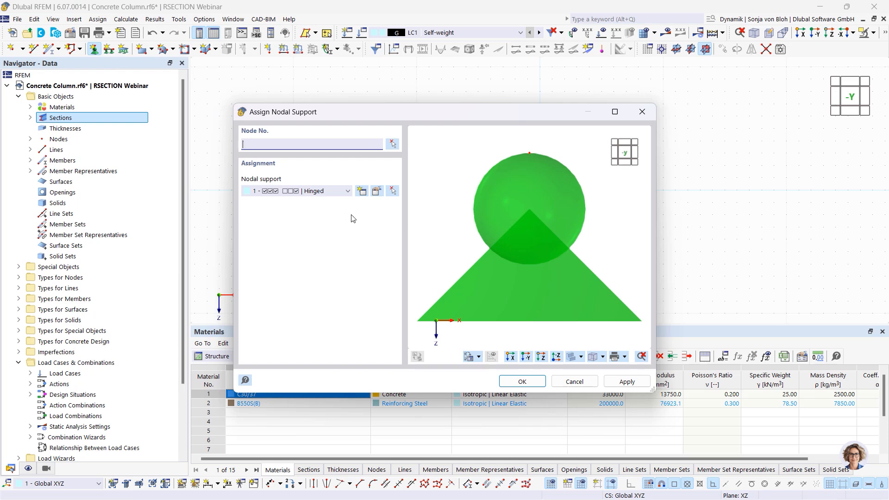
left_click(519, 378)
left_click_drag(507, 179, 582, 214)
key("Escape")
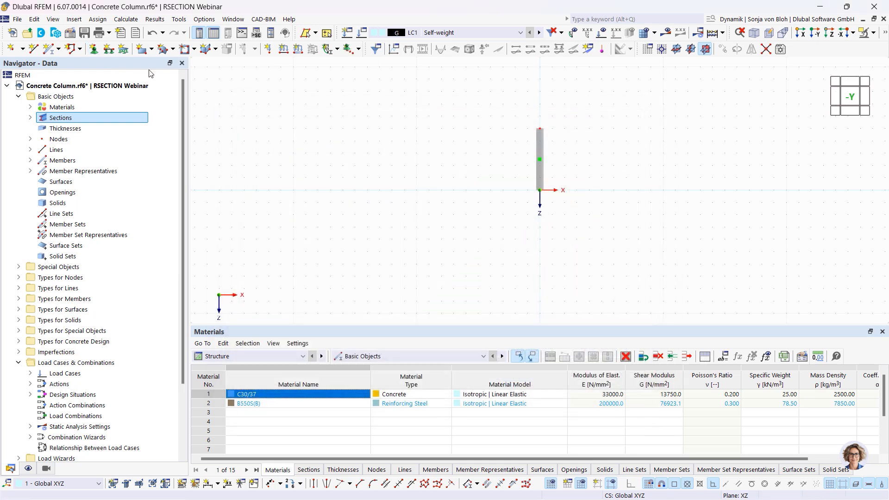
- Create a nodal support fixed in uX, uY and φZ but free in uZ, and assign it to the column's top node
left_click(94, 49)
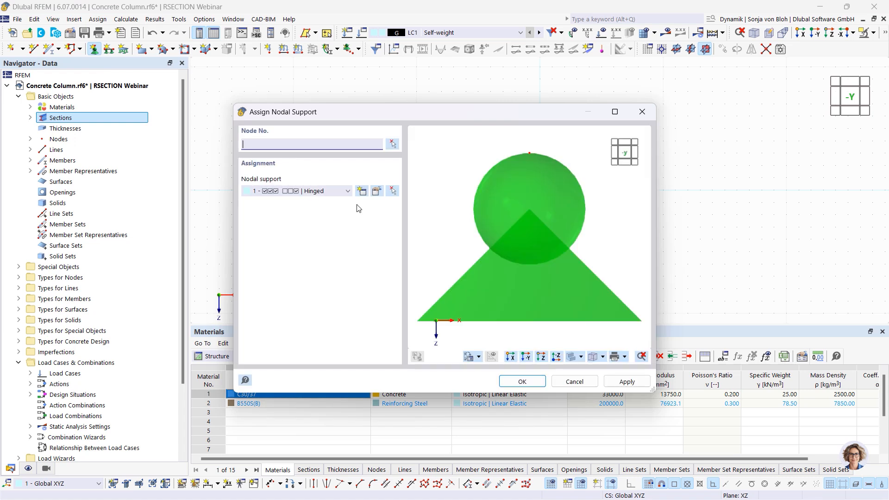
left_click(363, 192)
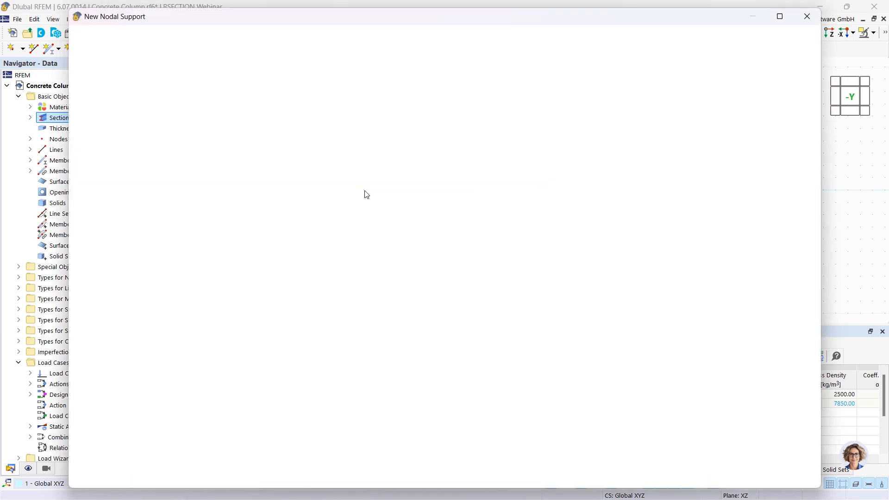
left_click(214, 173)
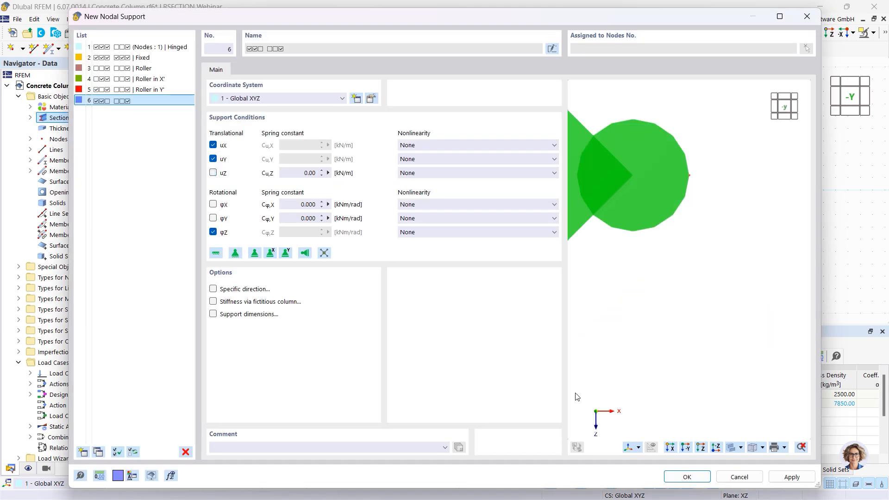
left_click(680, 476)
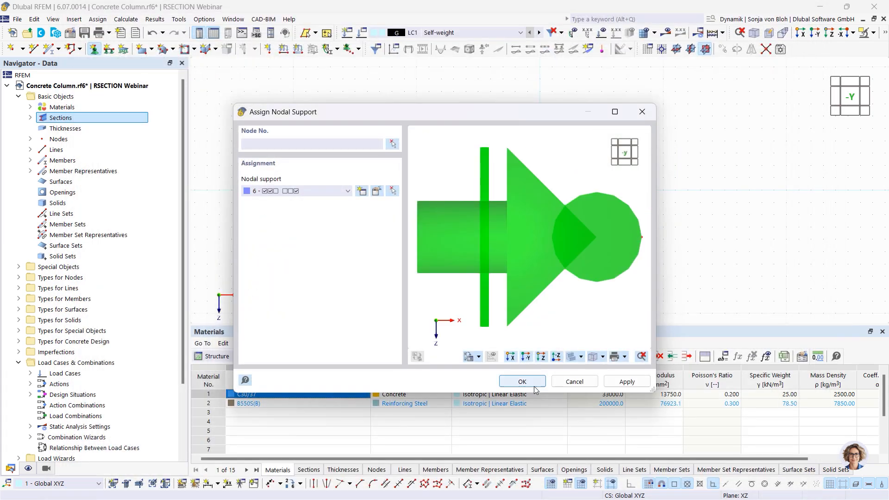
left_click(522, 381)
left_click_drag(495, 106, 563, 149)
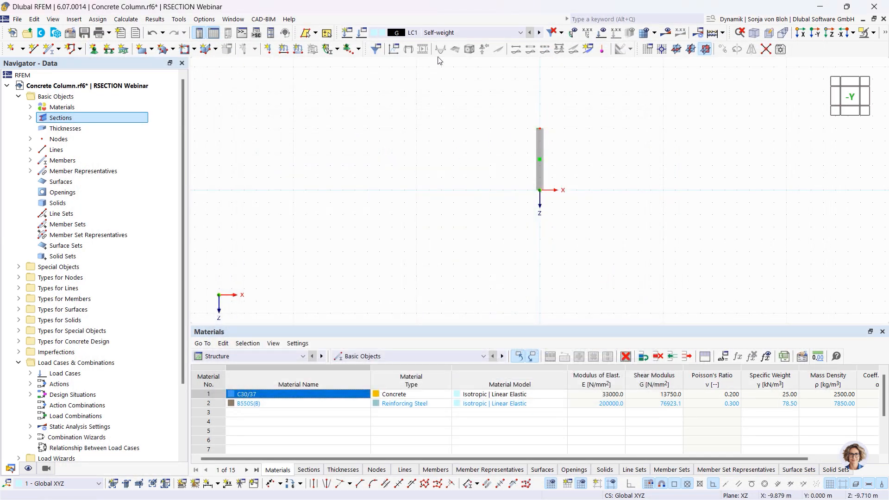
- Create a nodal force Fz of 800 kN in load case LC1 and assign it to the column's top node
left_click(267, 50)
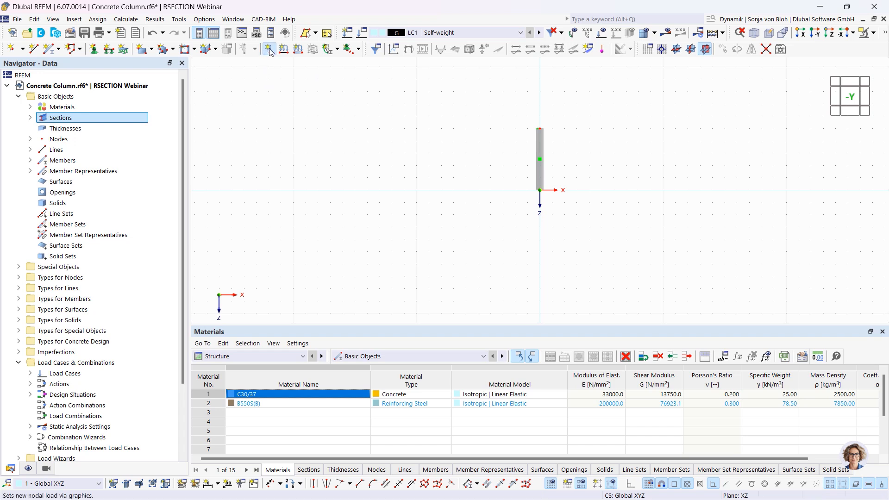
left_click(330, 147)
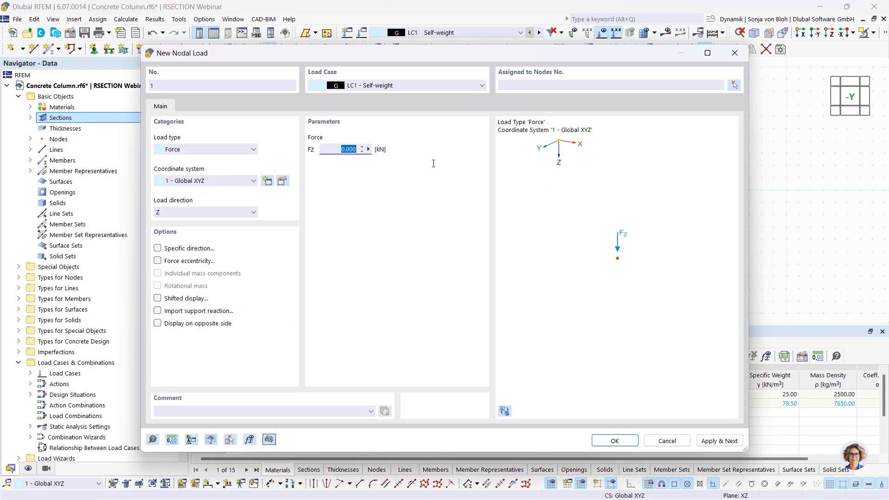
type("8")
left_click(616, 437)
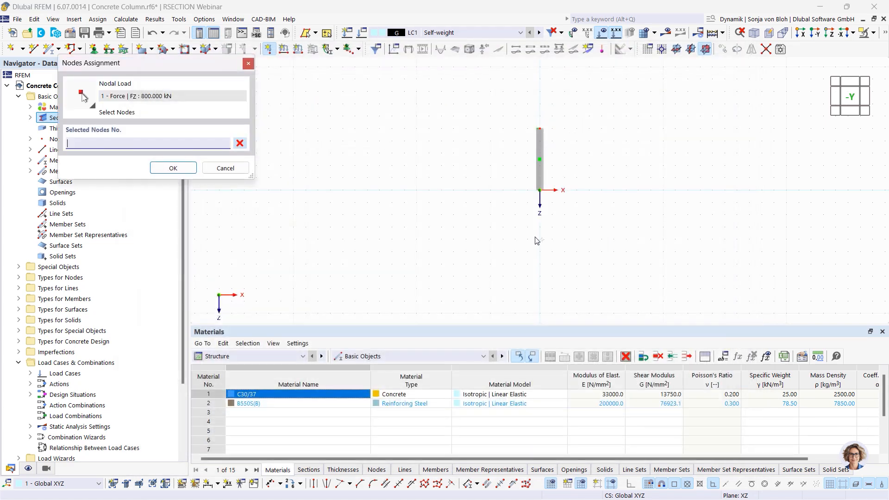
left_click(539, 129)
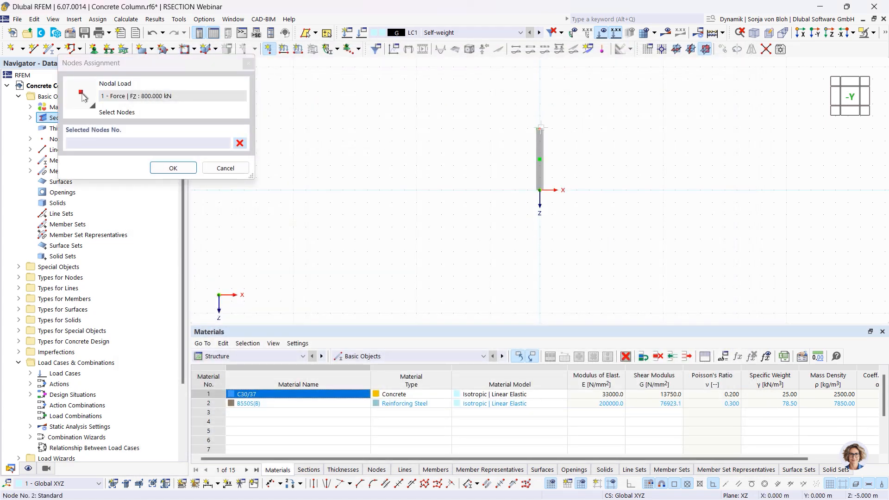
left_click(168, 167)
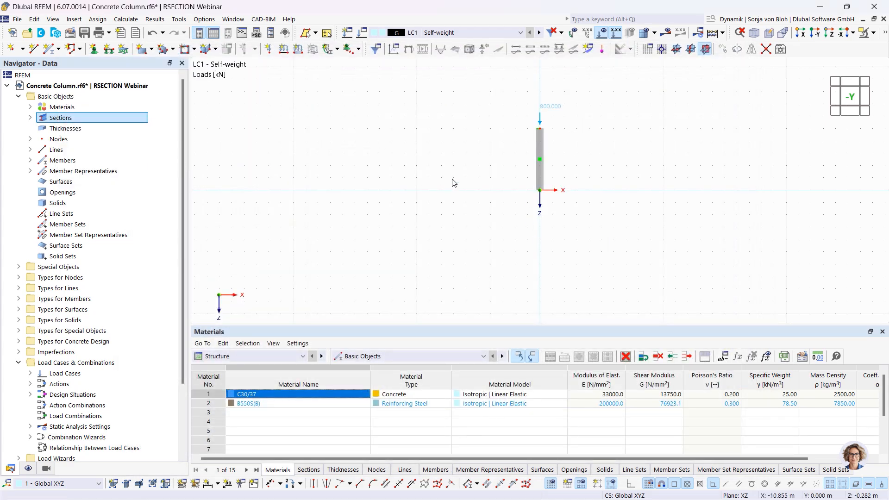
- Inspect the column member's properties and display the Sections input data for Concrete Design
double_click(541, 145)
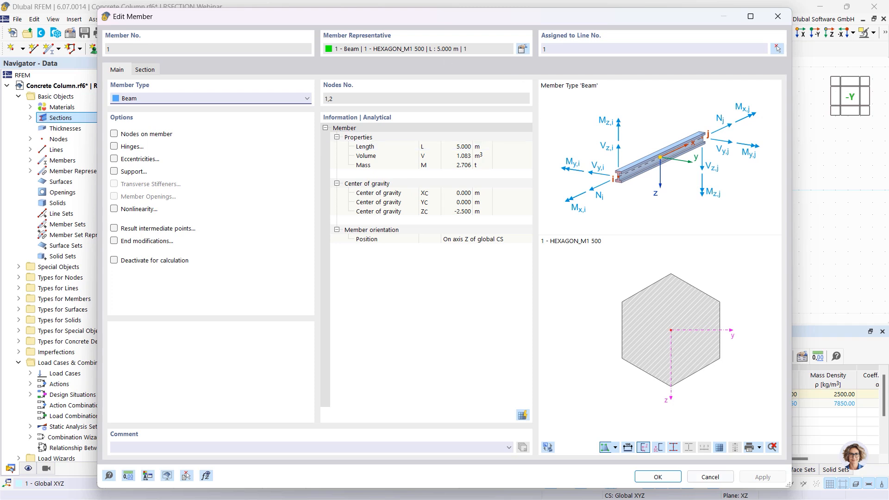
left_click(657, 477)
left_click(304, 357)
left_click(250, 415)
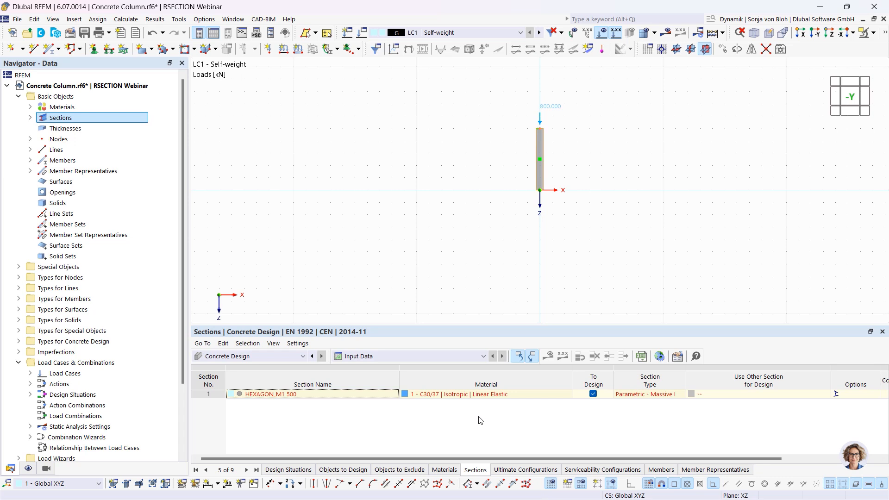
- Open the HEXAGON_M1 500 section in RSECTION for editing
left_click(31, 117)
double_click(85, 129)
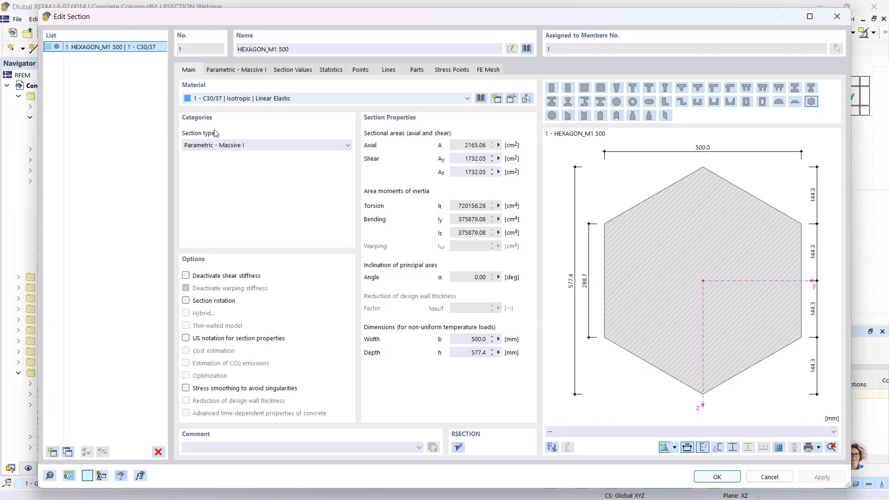
left_click(458, 447)
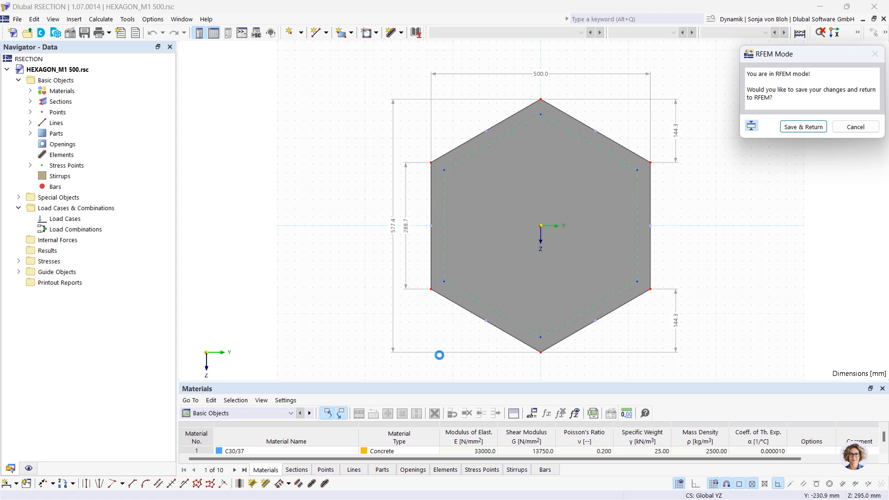
- Review the section model's base data for the Concrete reinforcement option and the default cover and numbering settings
right_click(69, 81)
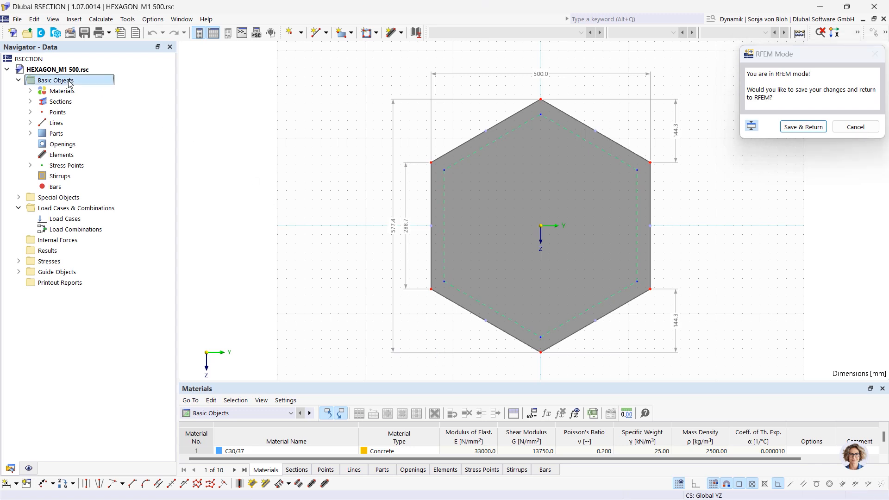
left_click(98, 88)
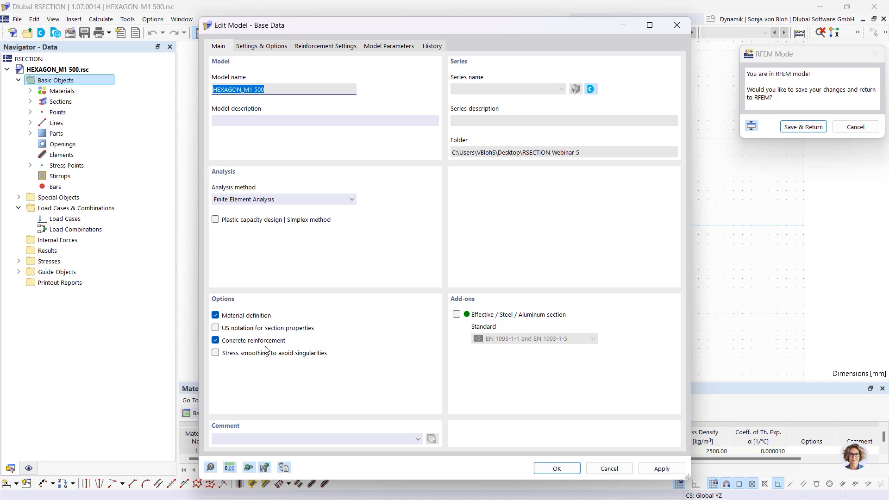
left_click(326, 45)
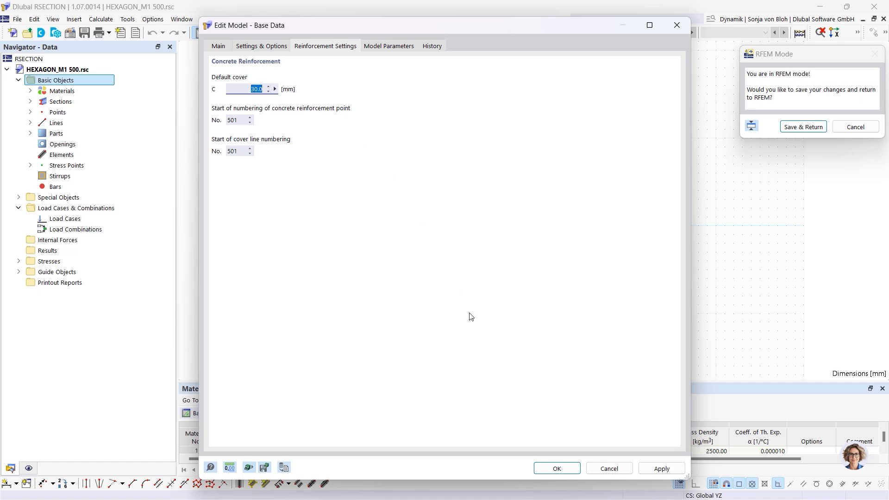
left_click(552, 469)
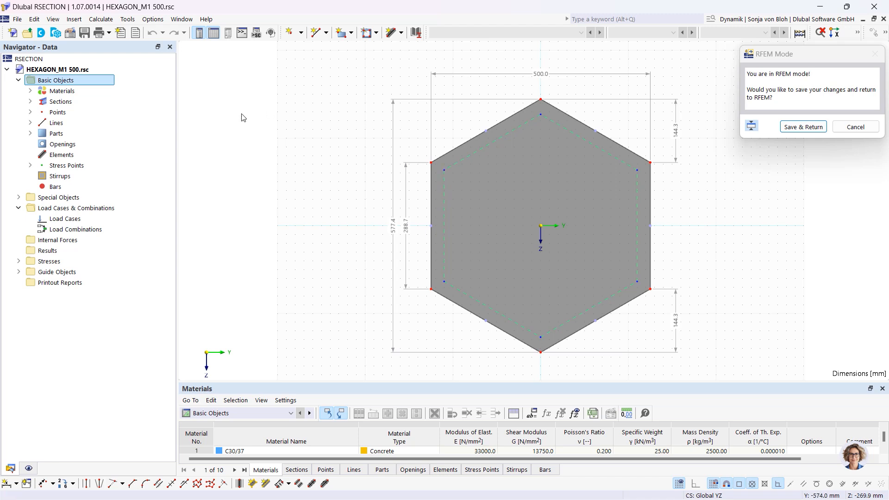
- Create a closed 8 mm stirrup in B550S(B) through all six cover points of the hexagon, ending at the starting point
right_click(71, 176)
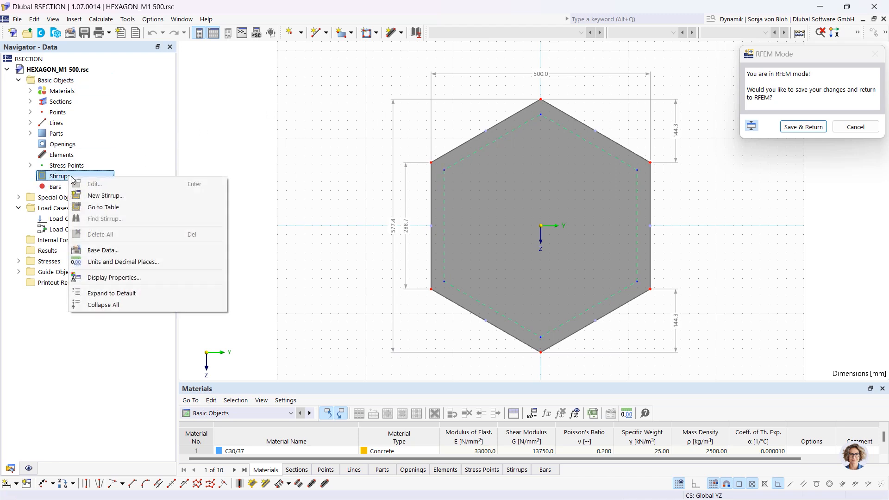
left_click(106, 196)
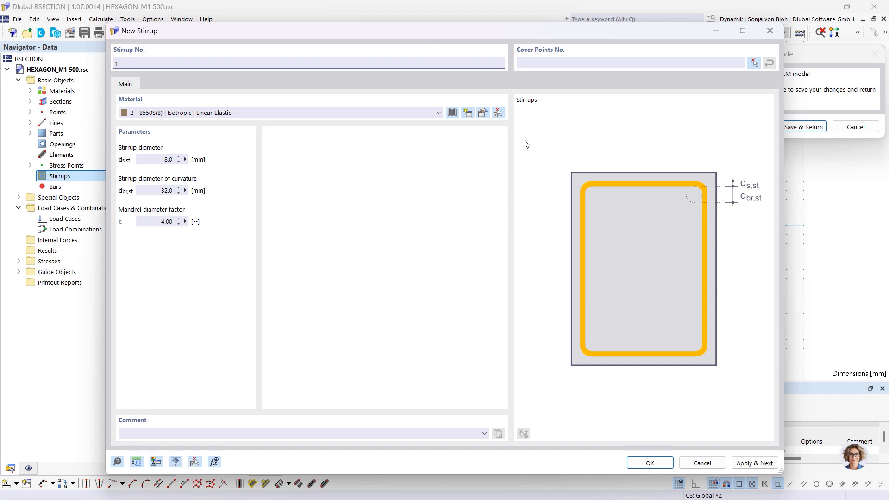
left_click(753, 62)
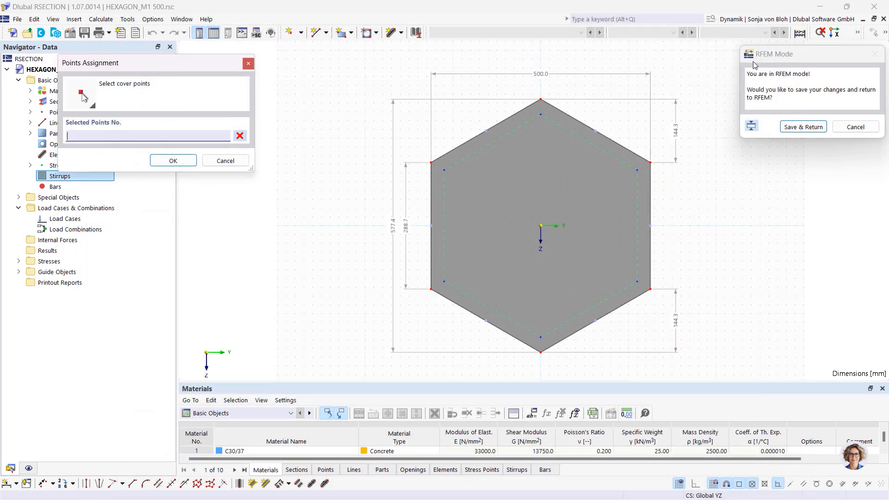
left_click(540, 113)
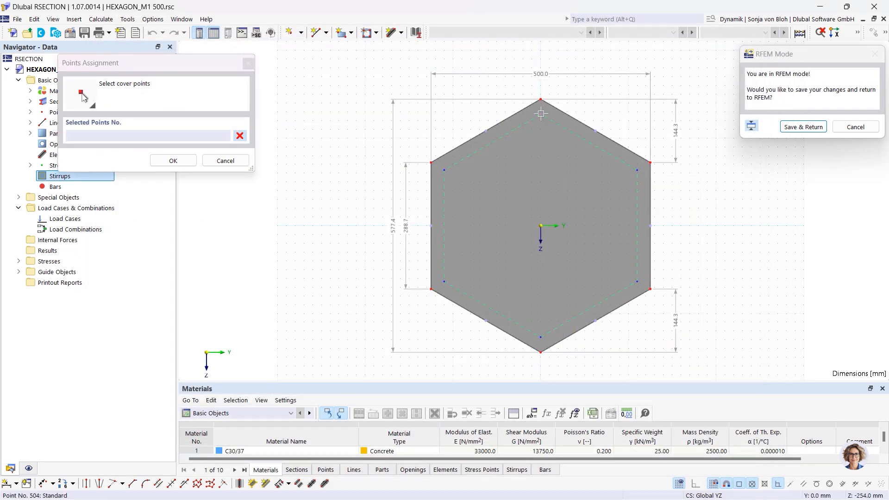
left_click(637, 171)
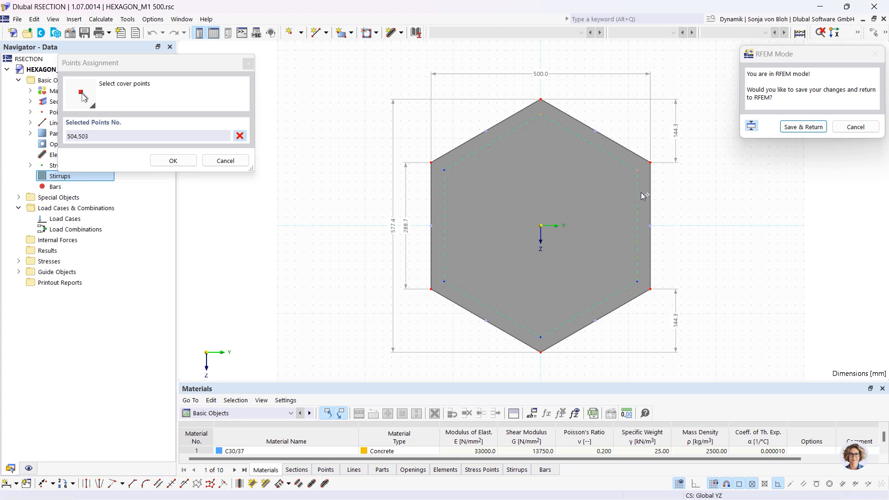
left_click(638, 285)
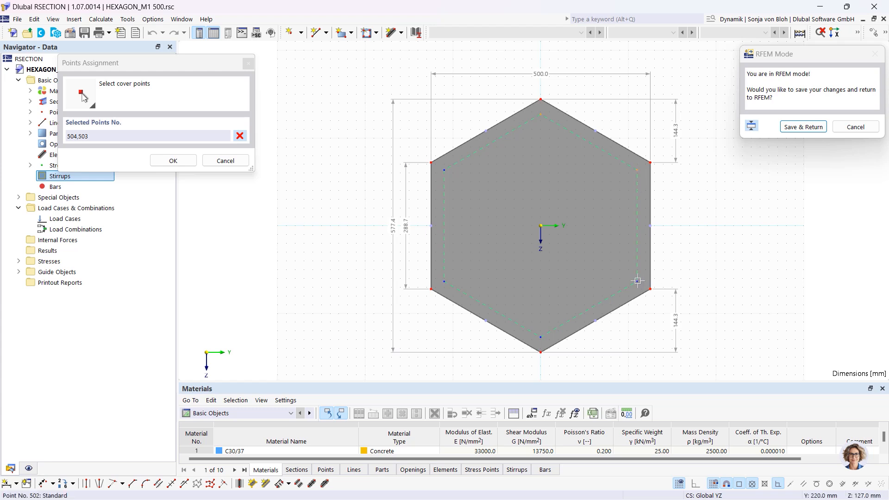
left_click(540, 337)
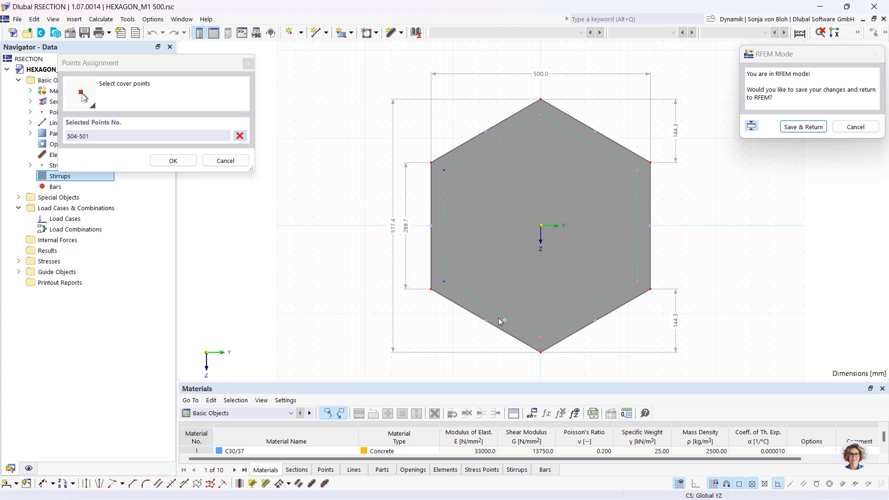
left_click(444, 281)
left_click(443, 170)
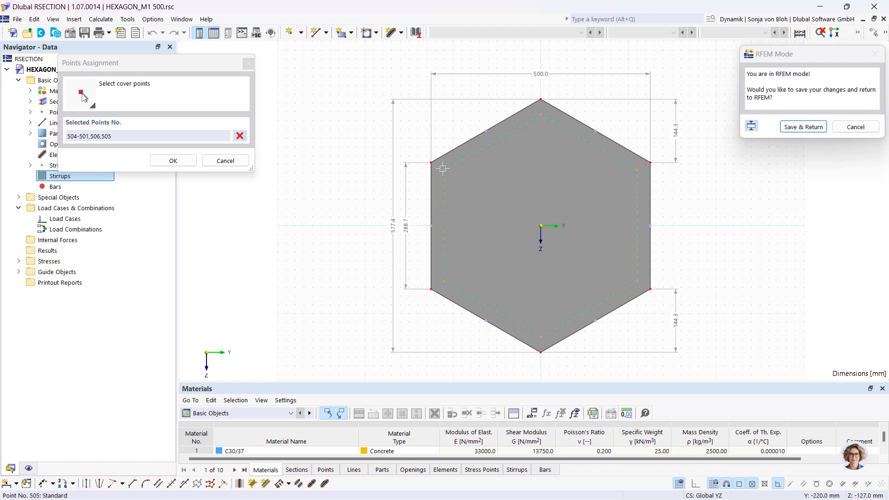
left_click(540, 114)
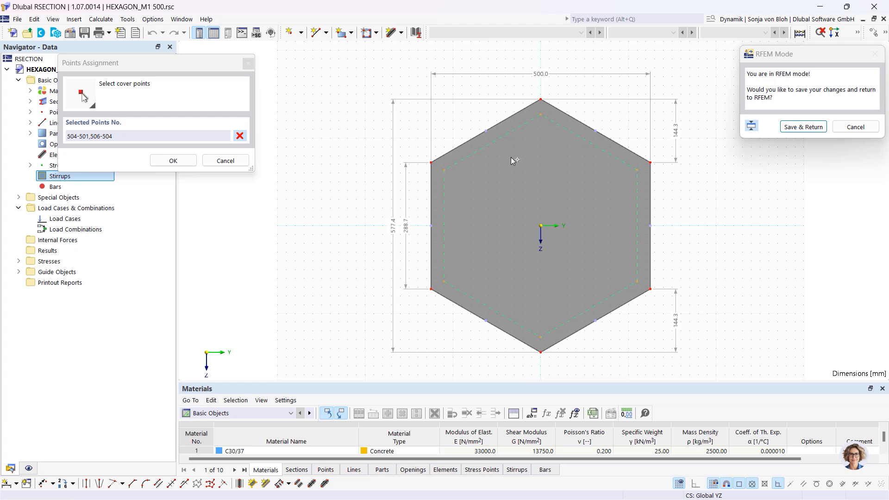
left_click(173, 160)
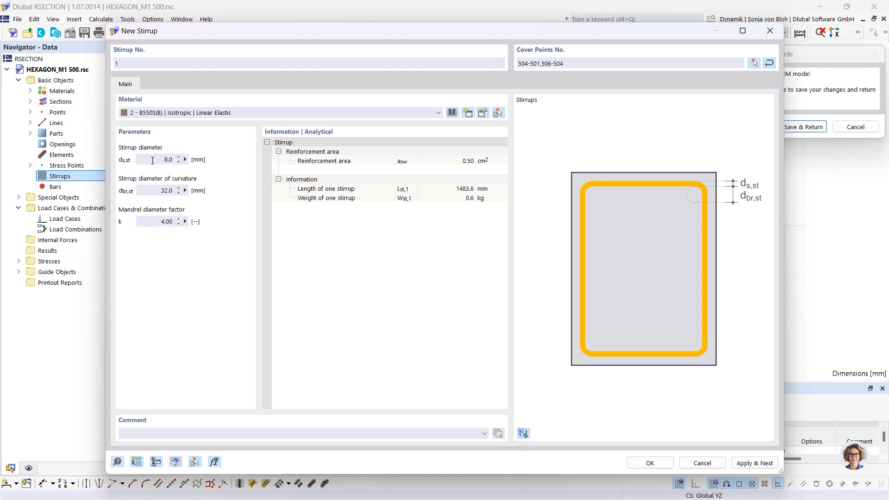
left_click(152, 160)
left_click(647, 460)
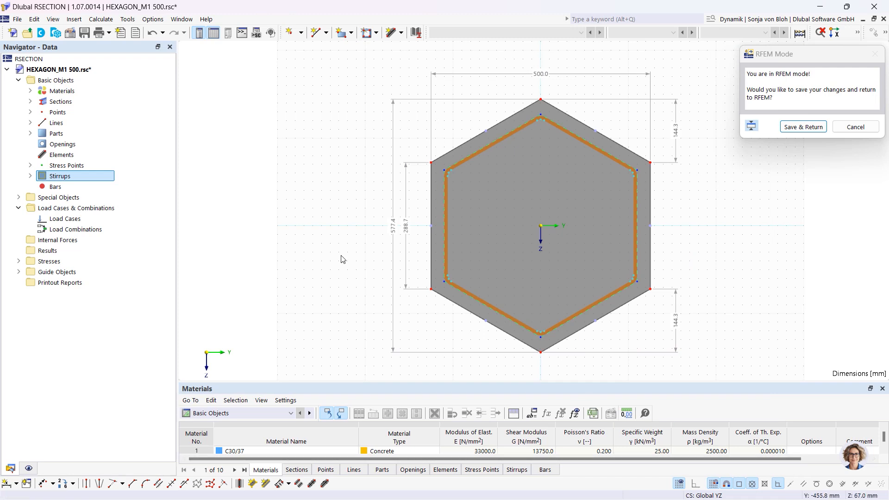
- Create a 16 mm Single | Point bar on Reinforcement Layer 1 at the inner point of the stirrup's upper-left corner
right_click(62, 187)
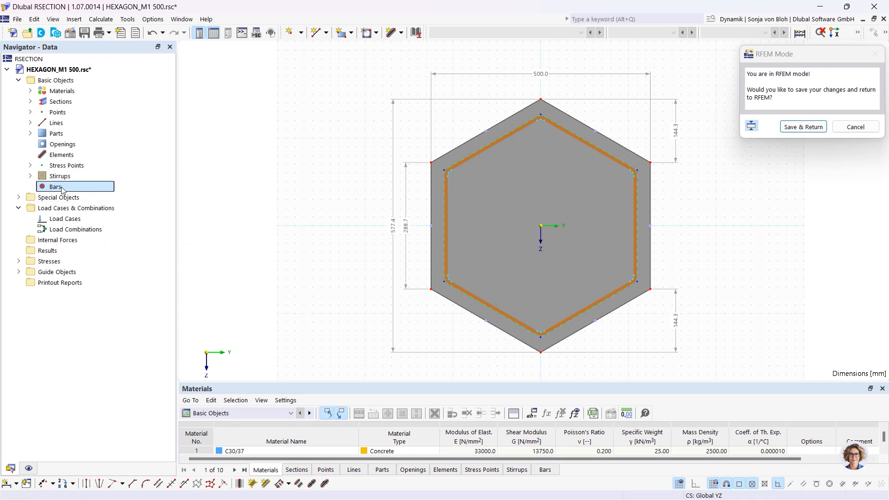
left_click(93, 206)
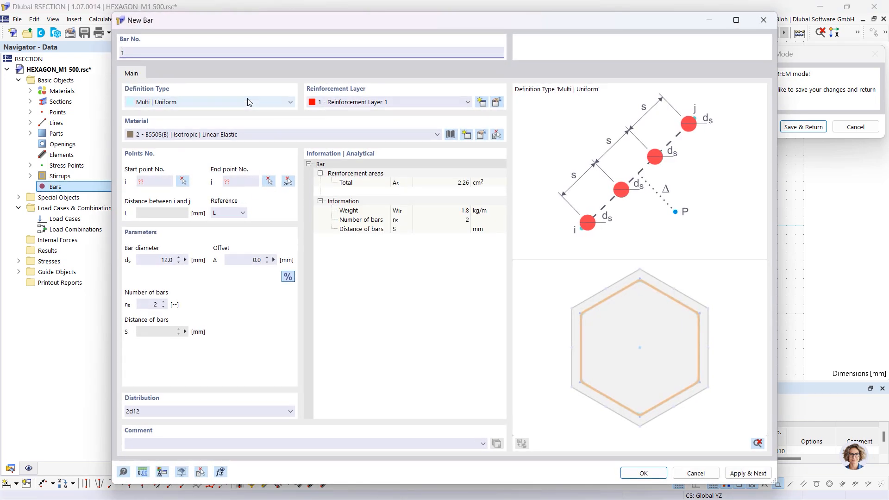
left_click(285, 103)
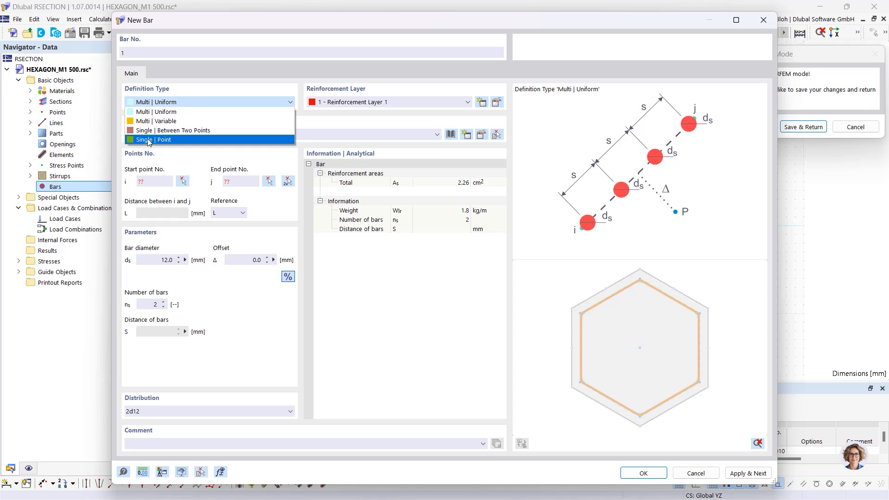
left_click(149, 139)
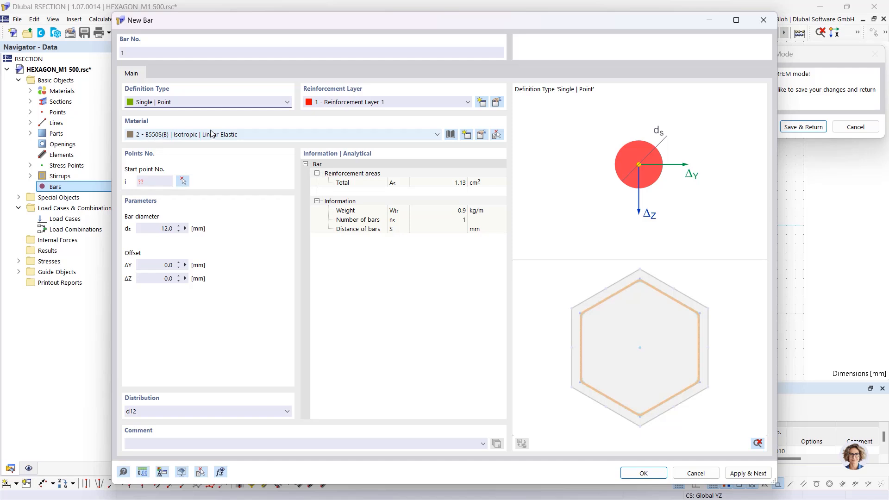
left_click(388, 100)
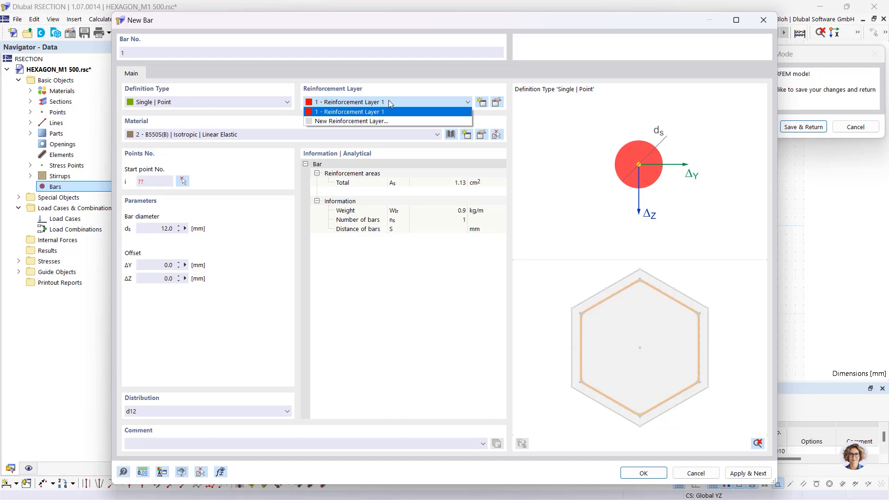
left_click(350, 113)
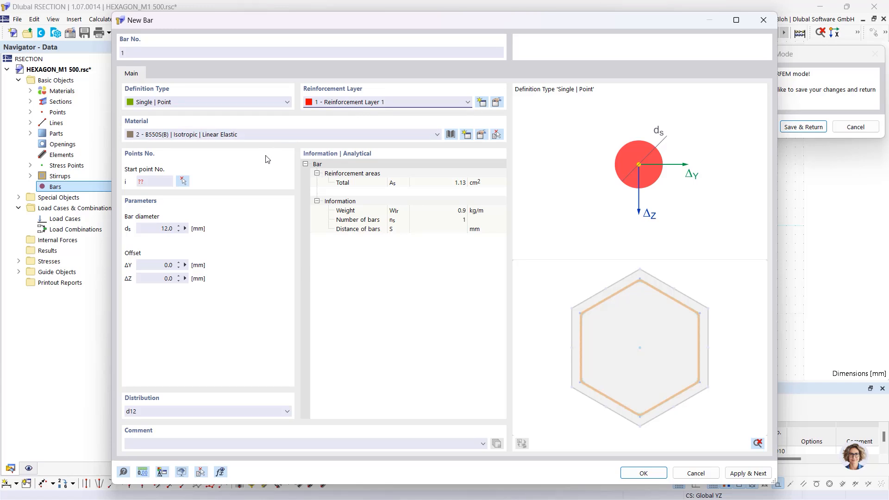
left_click(157, 228)
left_click(183, 181)
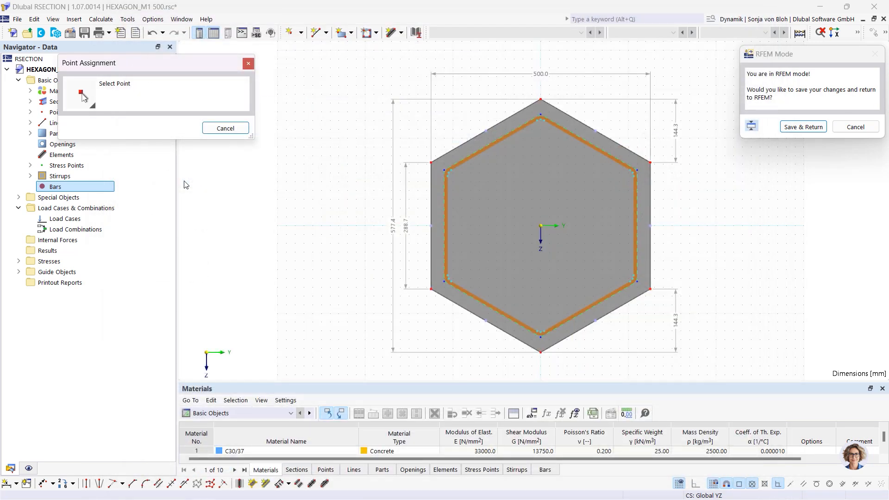
scroll(438, 173, "up", 5)
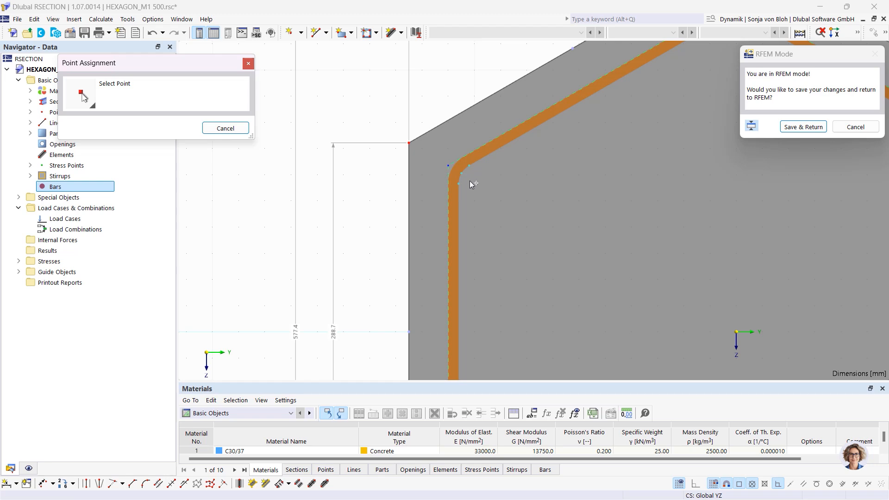
left_click(462, 173)
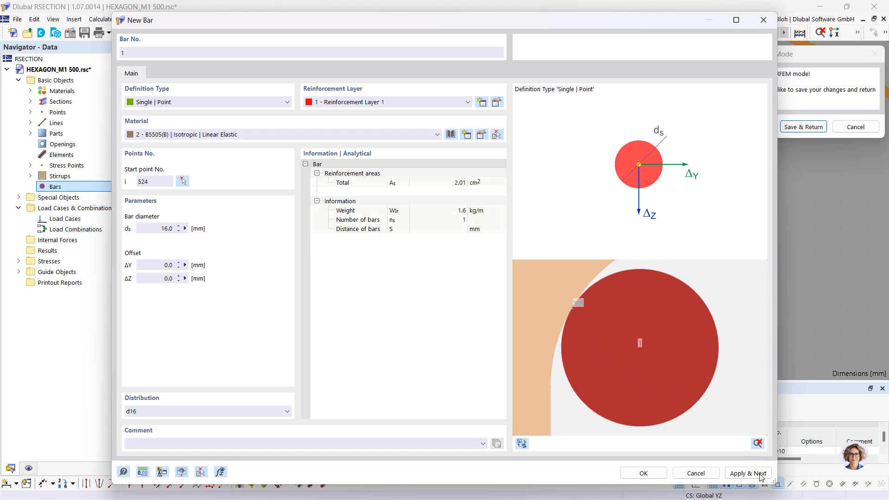
left_click(747, 473)
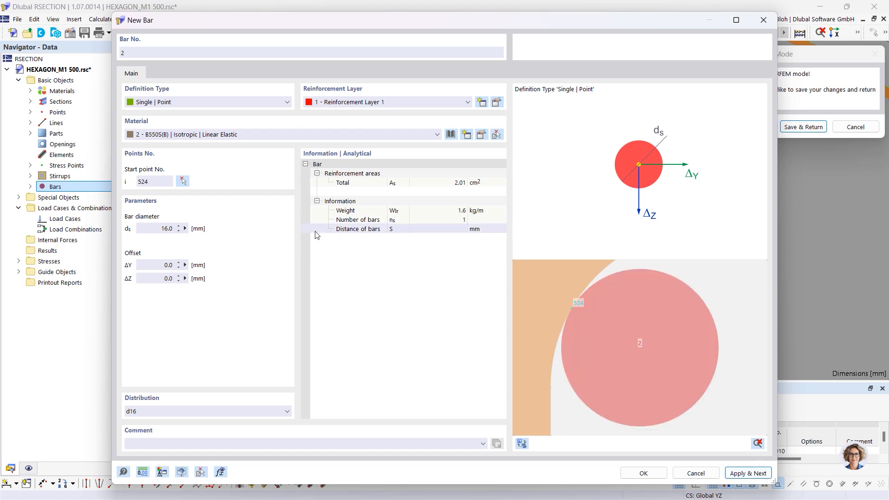
- Create 16 mm Single | Point bars at the inner points of the stirrup's top and upper-right corners
left_click(183, 181)
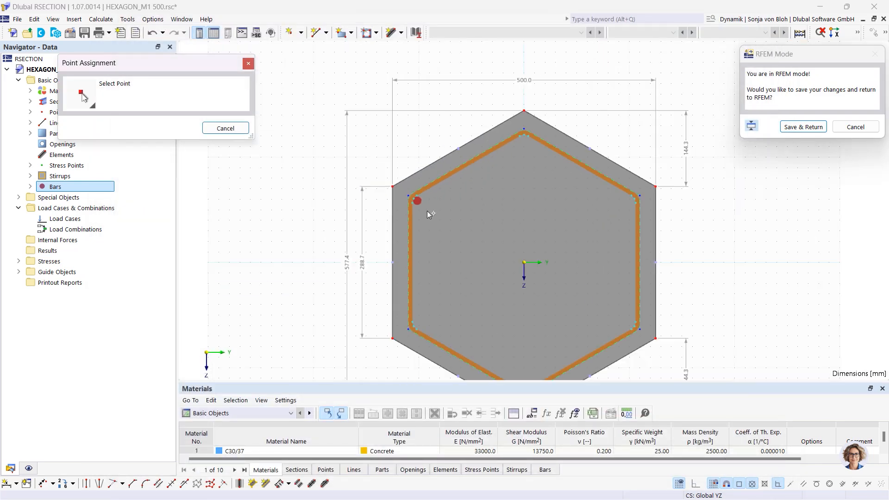
scroll(530, 153, "up", 2)
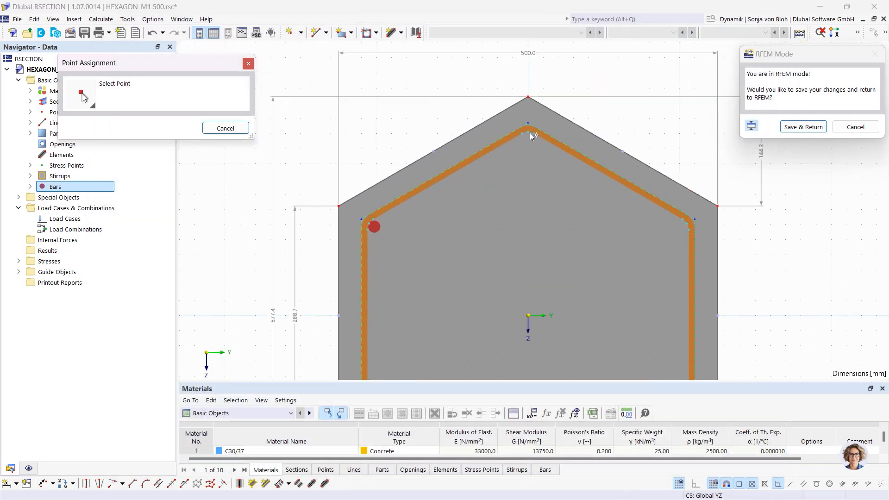
left_click(530, 132)
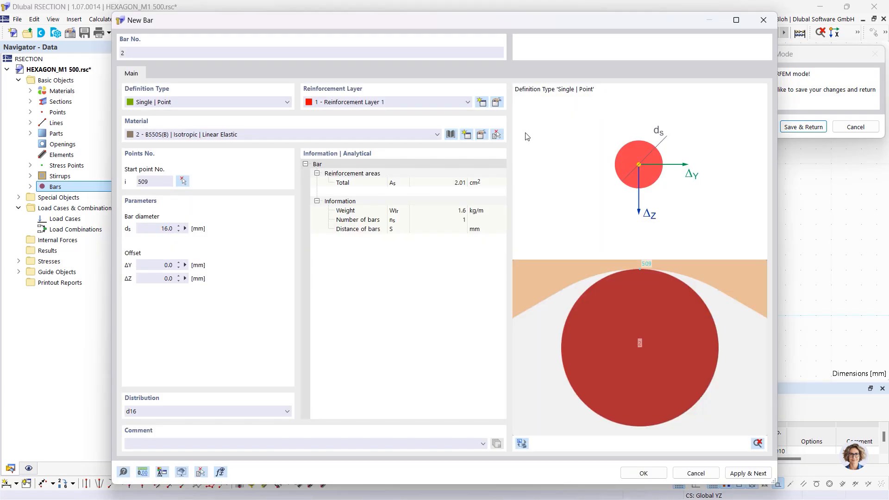
left_click(748, 473)
left_click(183, 181)
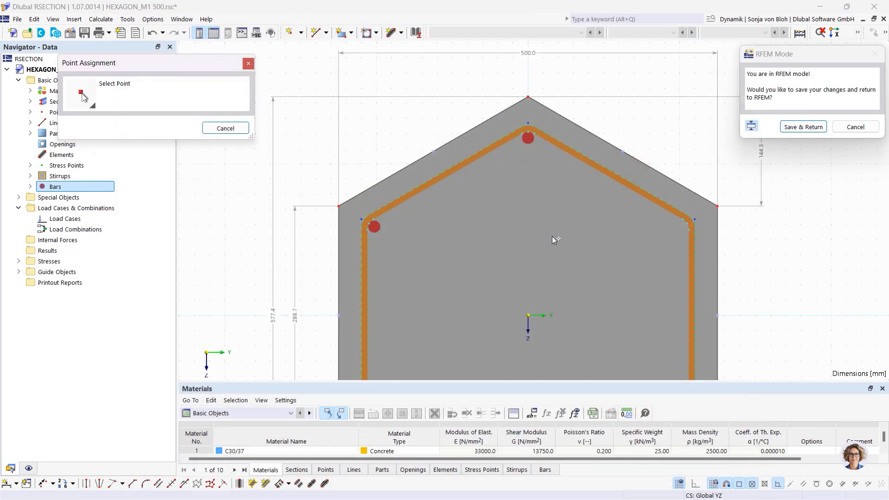
left_click(686, 229)
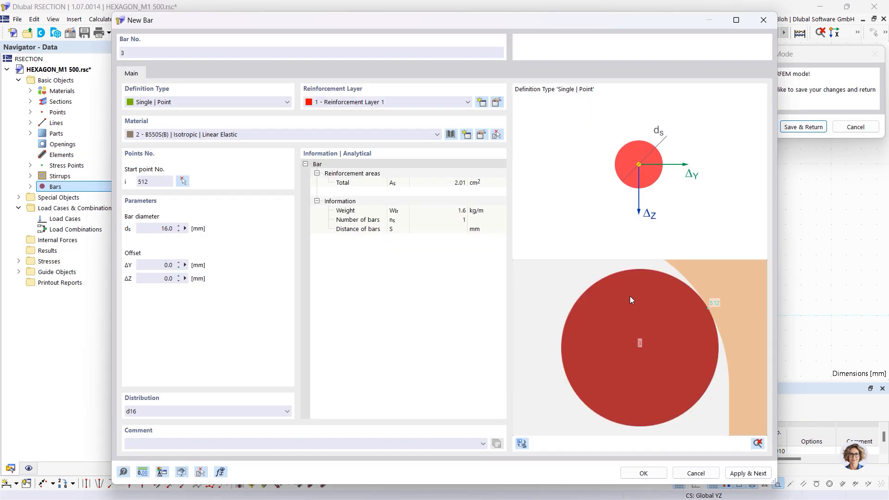
left_click(736, 472)
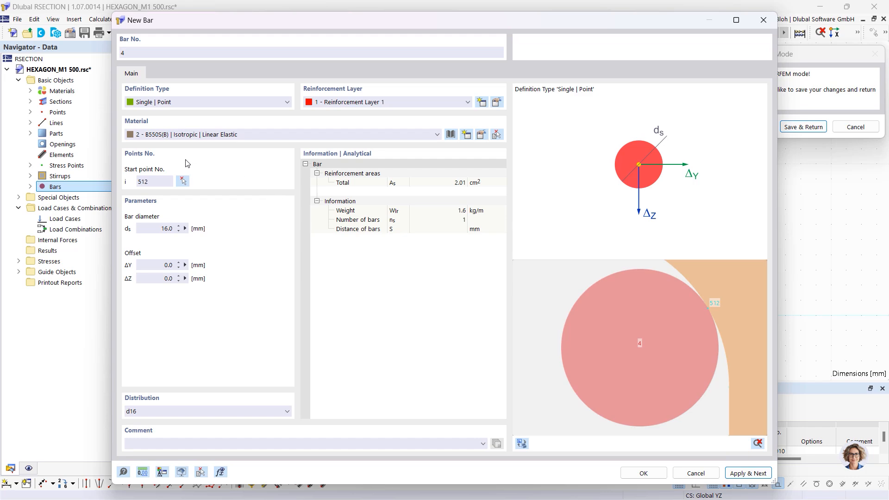
- Create a 16 mm Single | Point bar at the inner point of the stirrup's lower-right corner
left_click(182, 181)
scroll(528, 277, "down", 3)
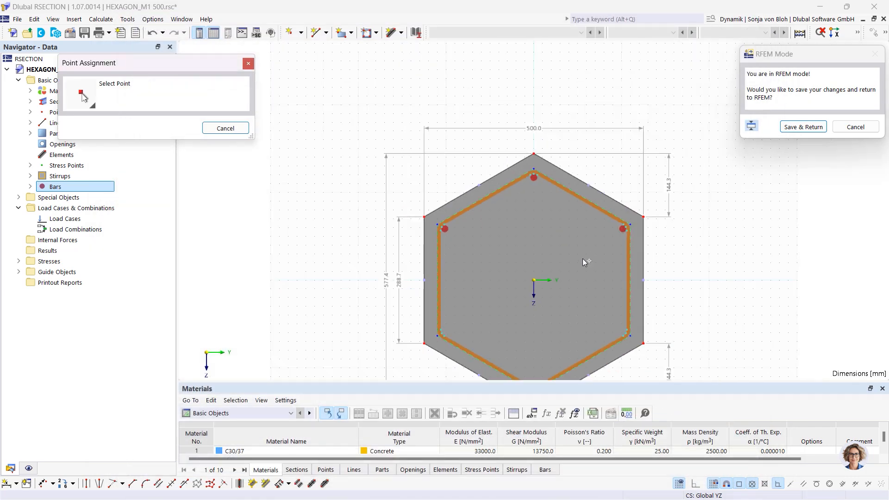
scroll(533, 311, "up", 1)
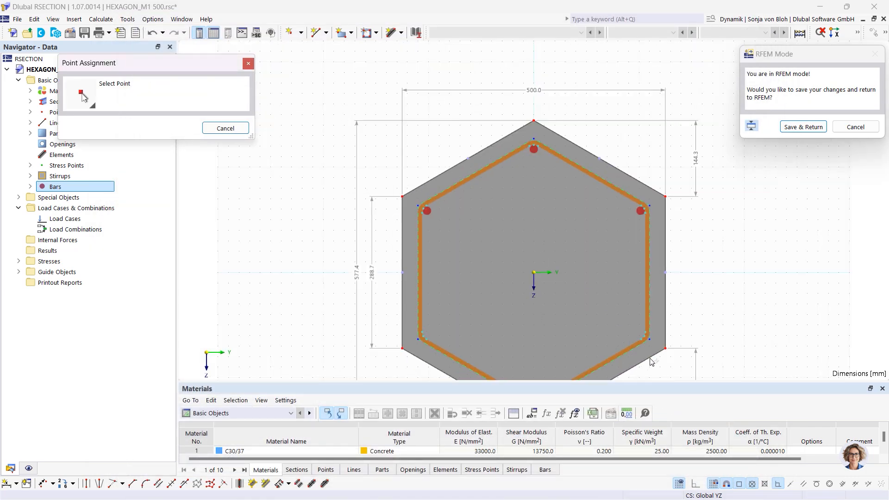
left_click(646, 336)
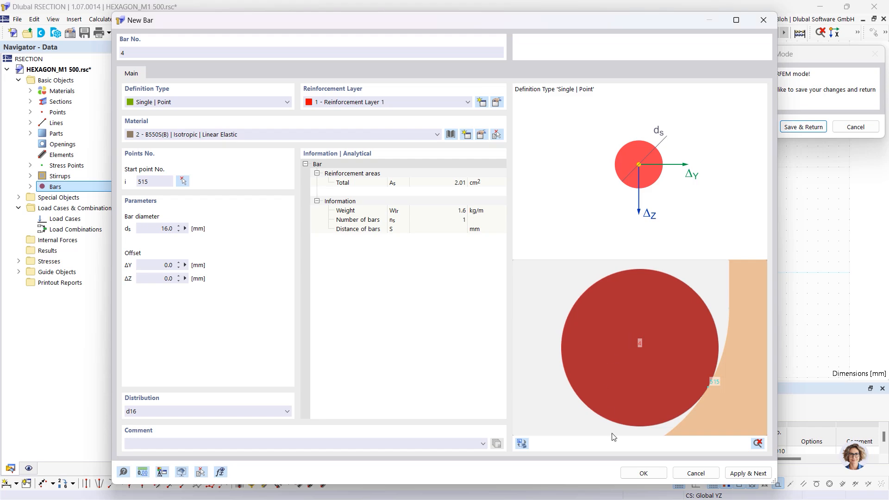
left_click(746, 473)
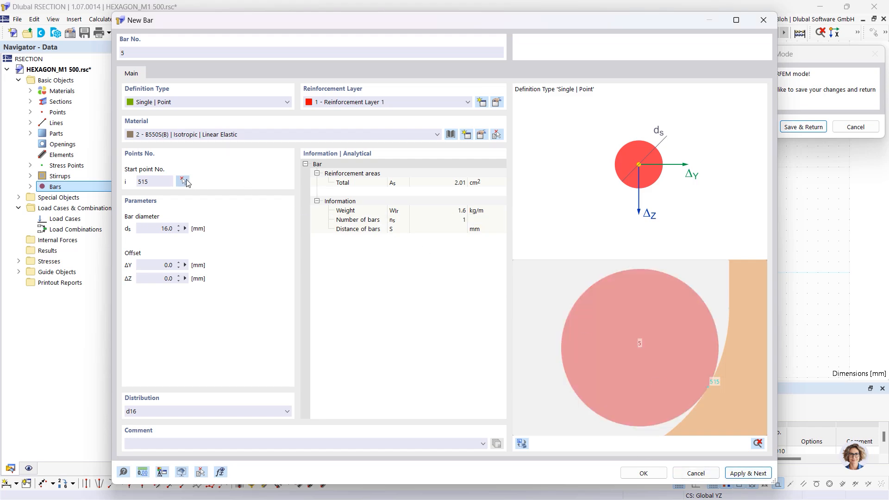
- Create 16 mm Single | Point bars at the inner points of the stirrup's bottom and lower-left corners
left_click(183, 181)
middle_click_drag(526, 318, 506, 222)
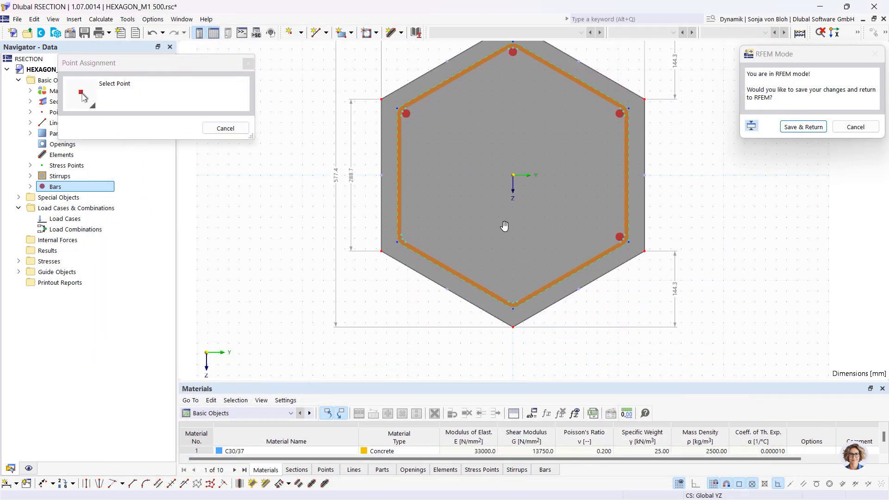
left_click(511, 302)
left_click(729, 471)
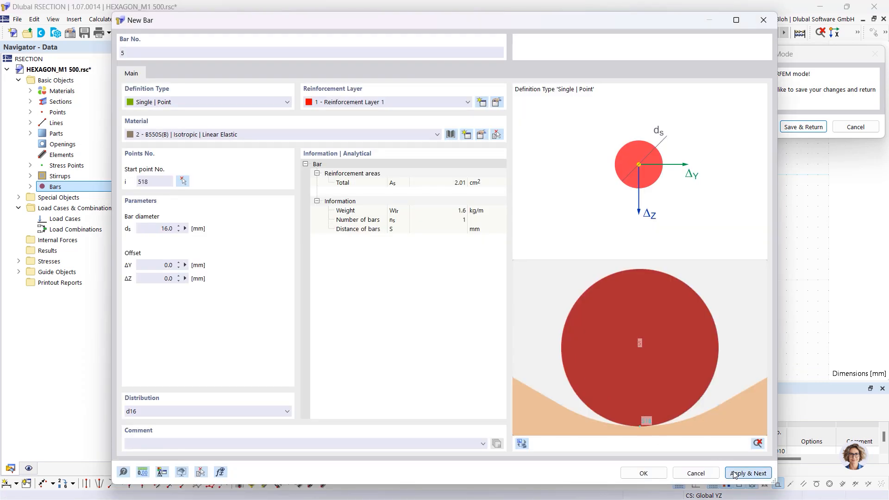
left_click(187, 180)
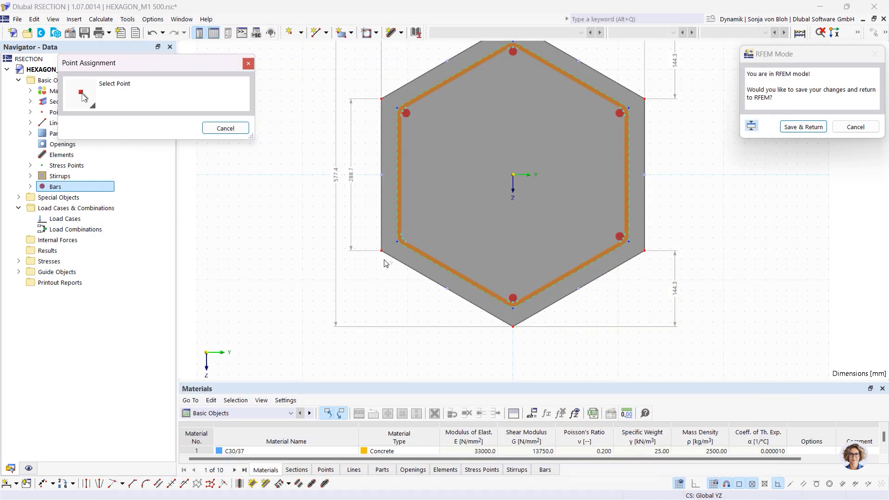
left_click(401, 239)
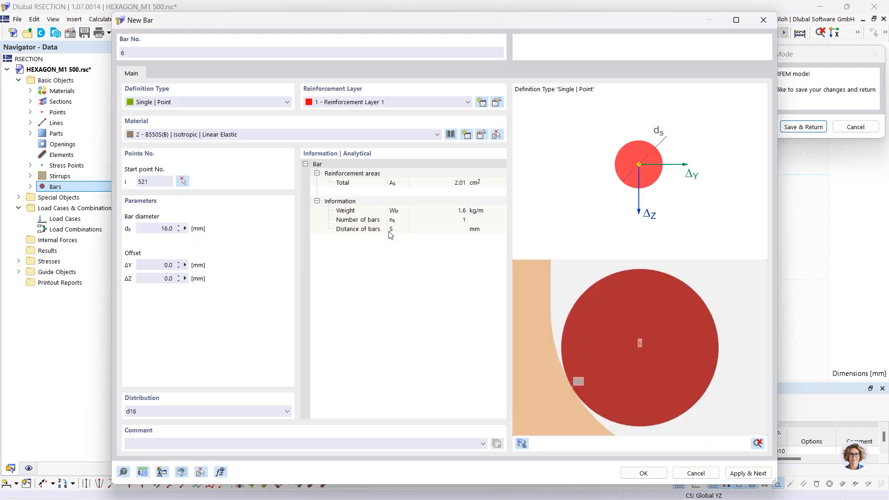
left_click(741, 473)
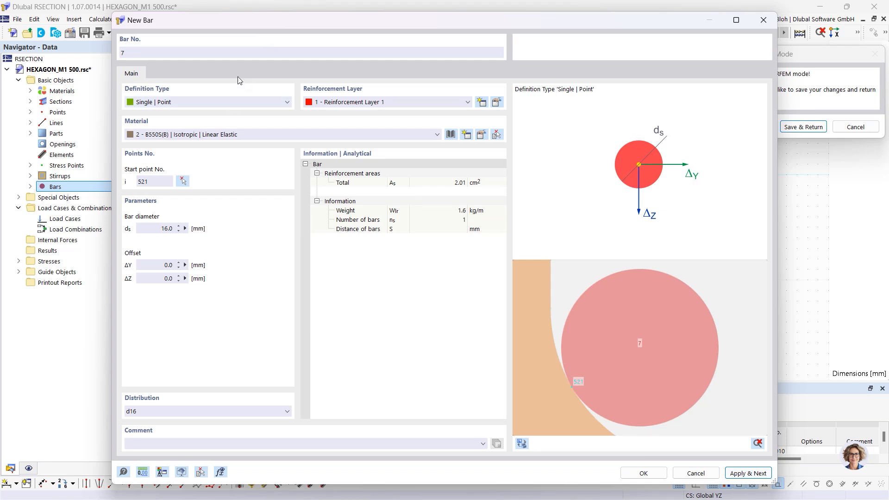
- Define the next bar as Multi | Variable with 2 bars and axial distances Si 75.4 mm and Sn 75 mm
left_click(213, 103)
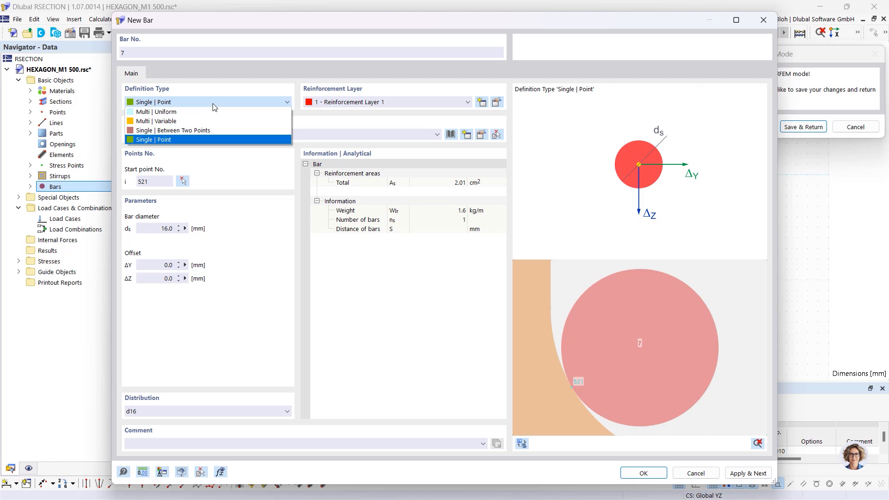
left_click(188, 122)
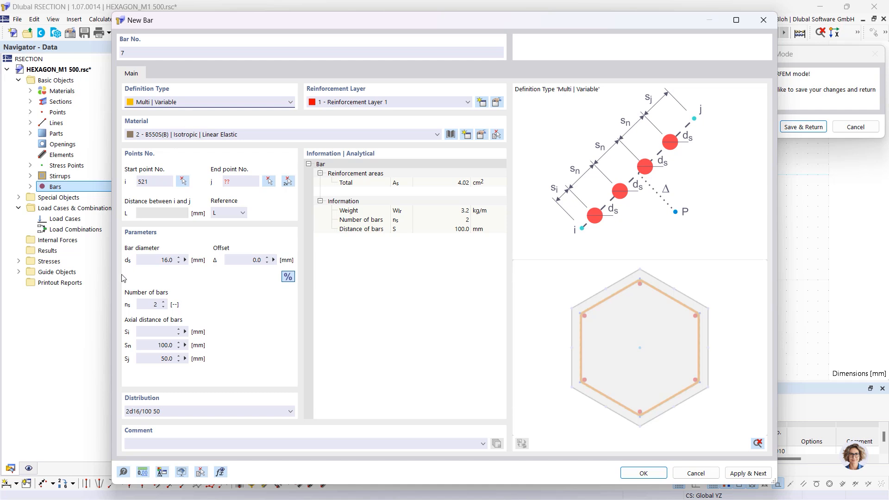
double_click(155, 304)
left_click(184, 347)
type("75")
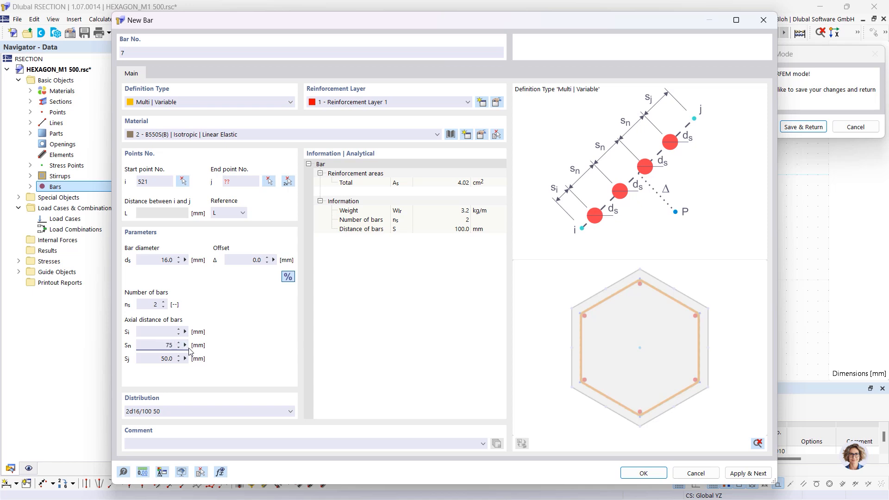
left_click(160, 331)
type("75.4")
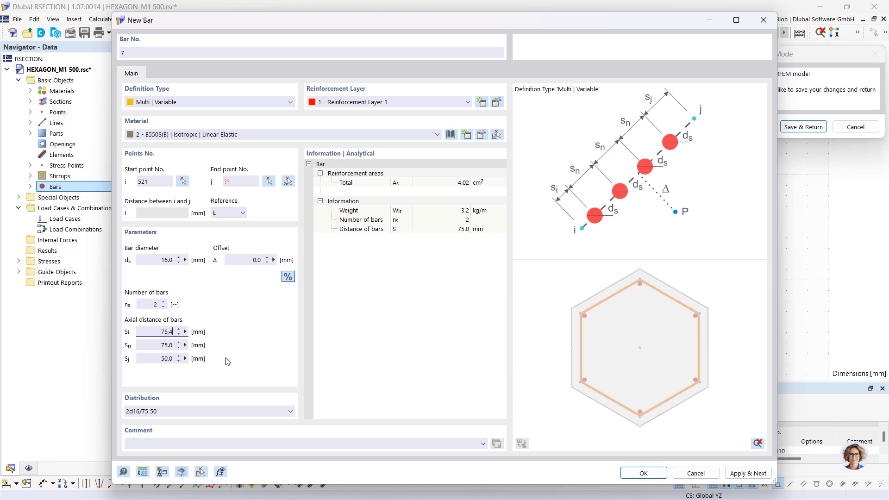
key("Return")
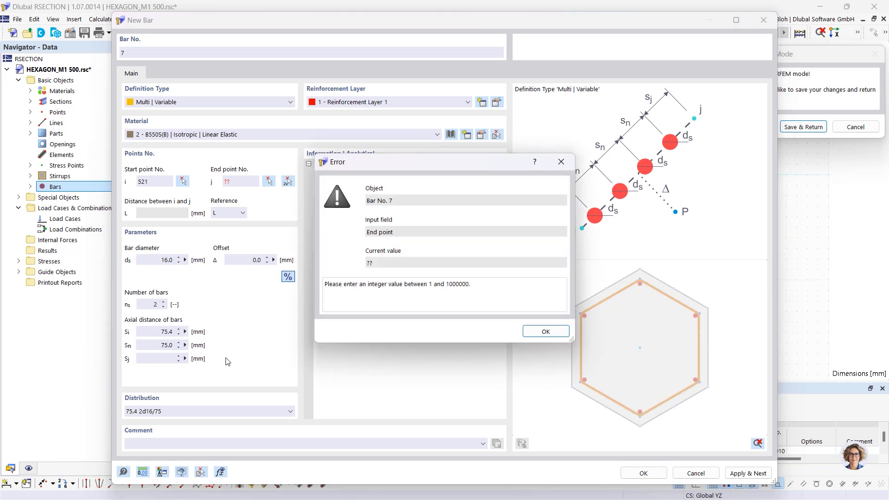
left_click(531, 336)
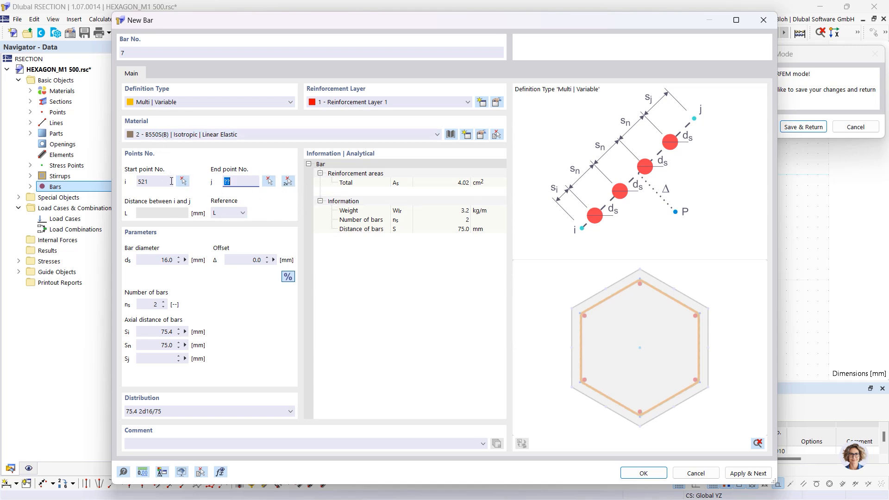
- Place the two-bar row along the stirrup's upper-left side, from point 525 to point 508, and apply it
left_click(288, 181)
scroll(403, 111, "up", 5)
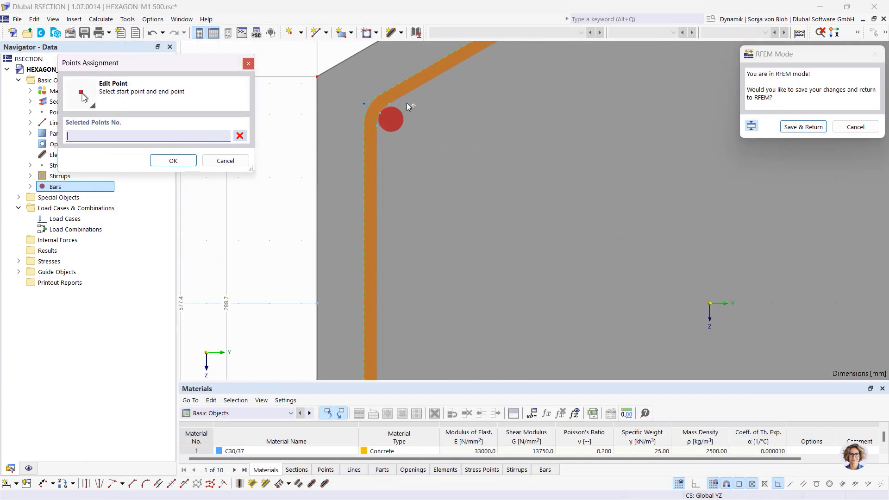
left_click(389, 104)
scroll(383, 120, "down", 5)
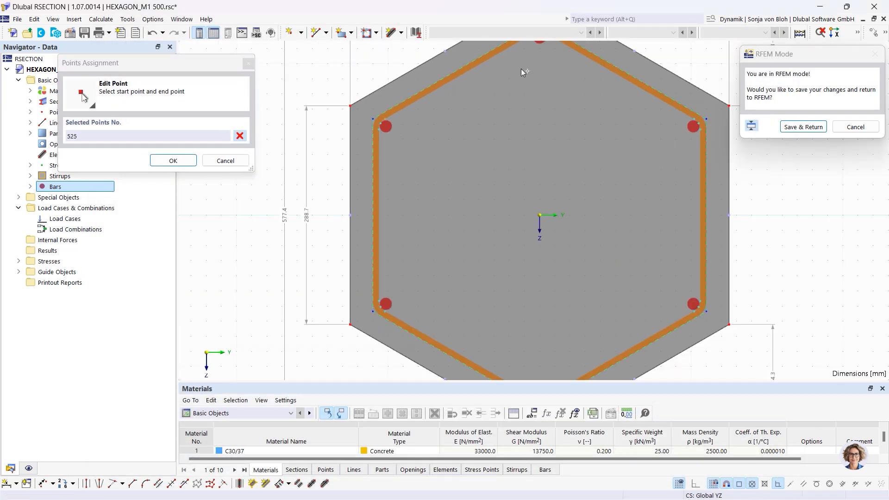
scroll(521, 69, "down", 2)
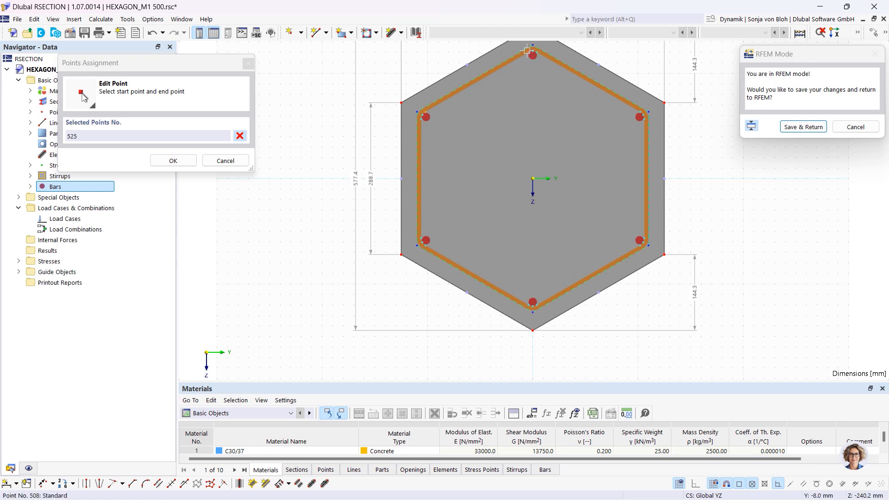
left_click(527, 51)
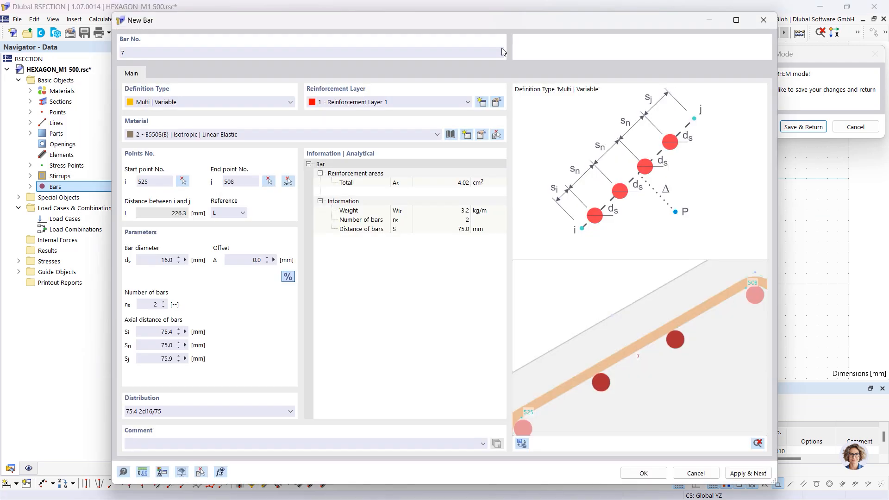
left_click(744, 473)
- Create matching two-bar rows along the stirrup's upper-right side (points 510 to 511) and right side (points 513 to 514)
left_click(287, 181)
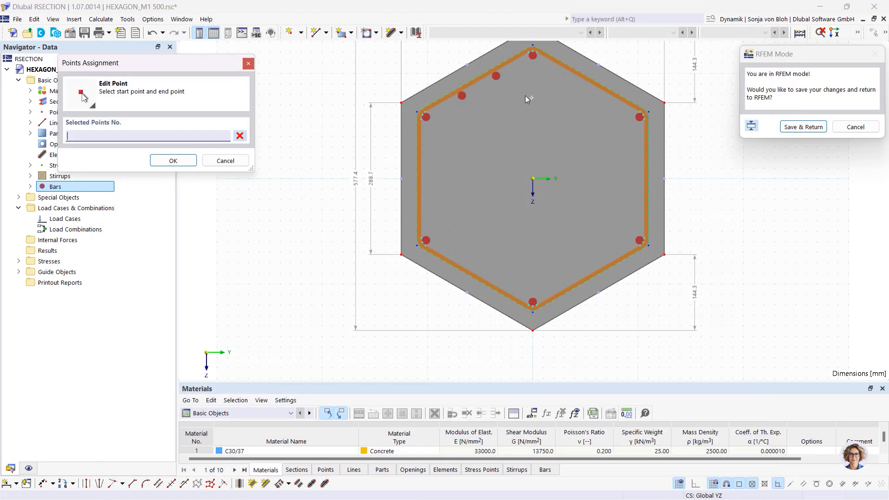
left_click(531, 58)
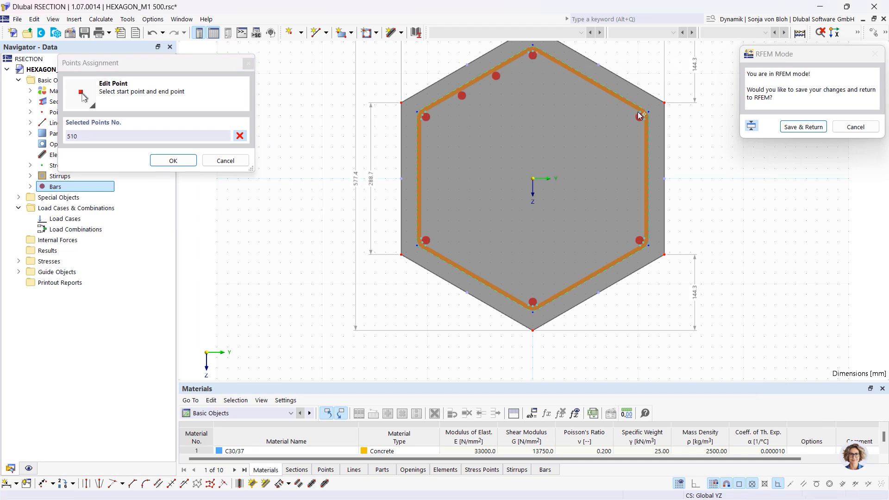
left_click(639, 111)
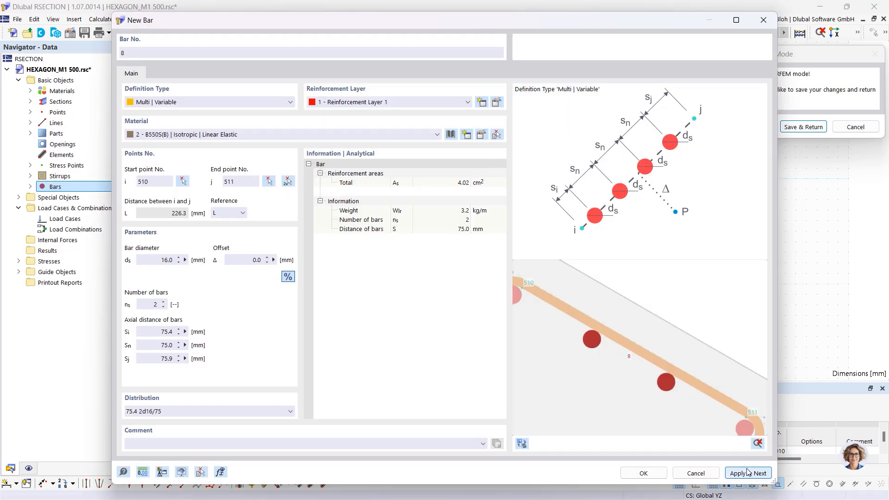
left_click(288, 181)
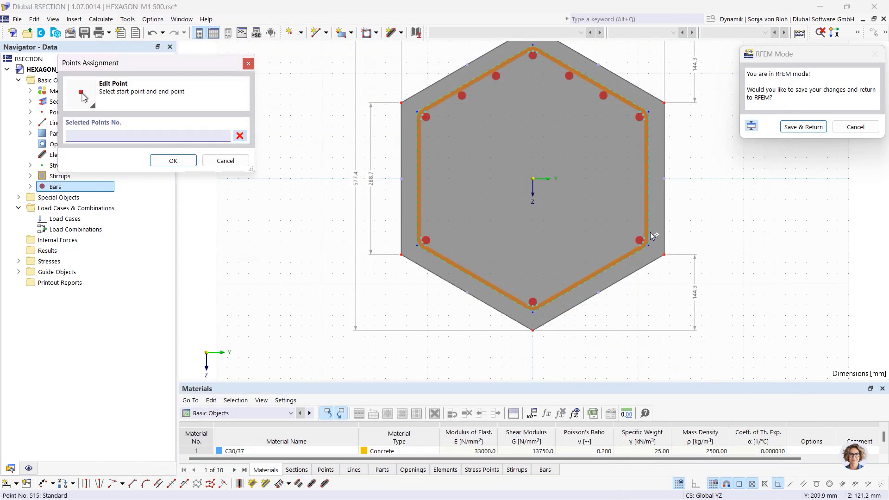
left_click(647, 181)
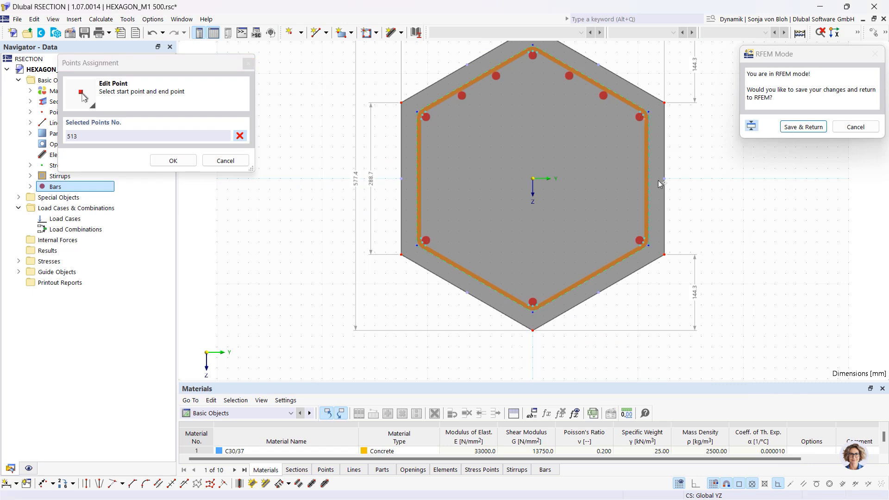
left_click(647, 241)
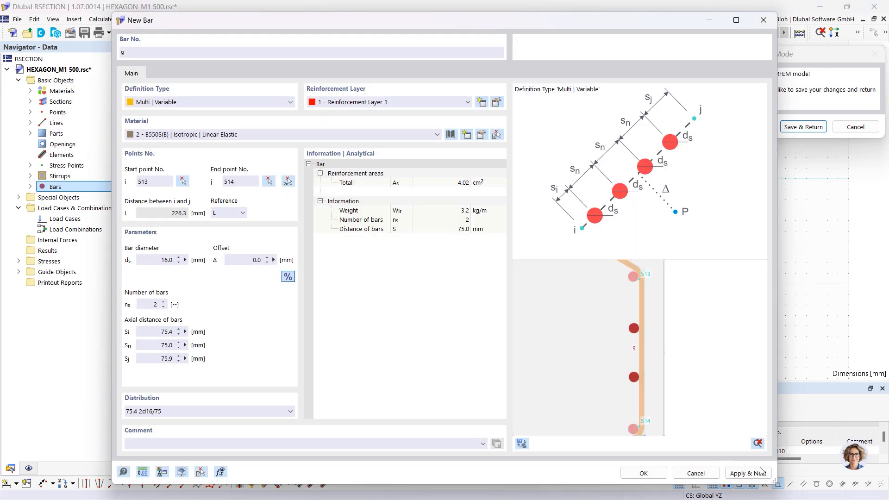
left_click(748, 472)
- Create a matching two-bar row along the stirrup's lower-right side, from point 516 to point 517
left_click(287, 181)
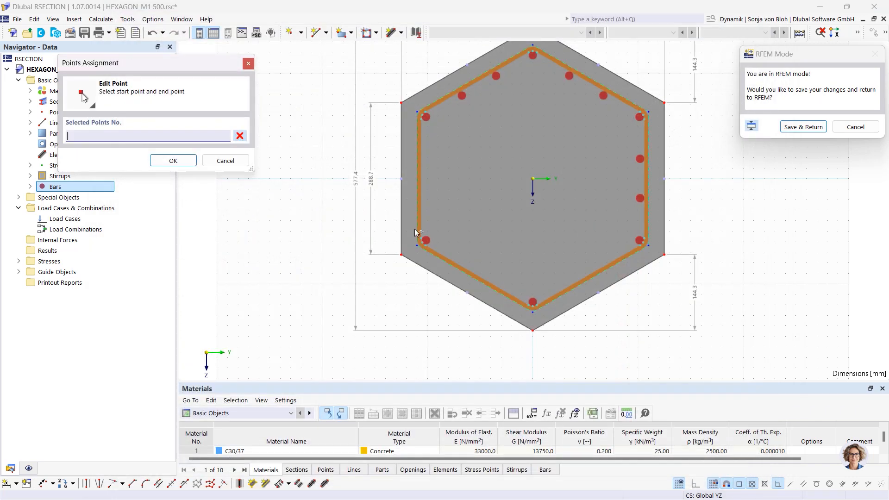
left_click(633, 250)
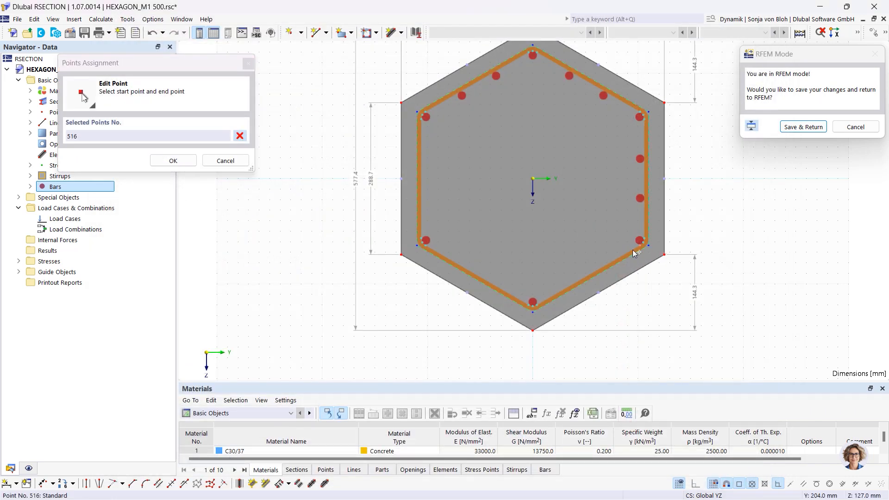
left_click(536, 304)
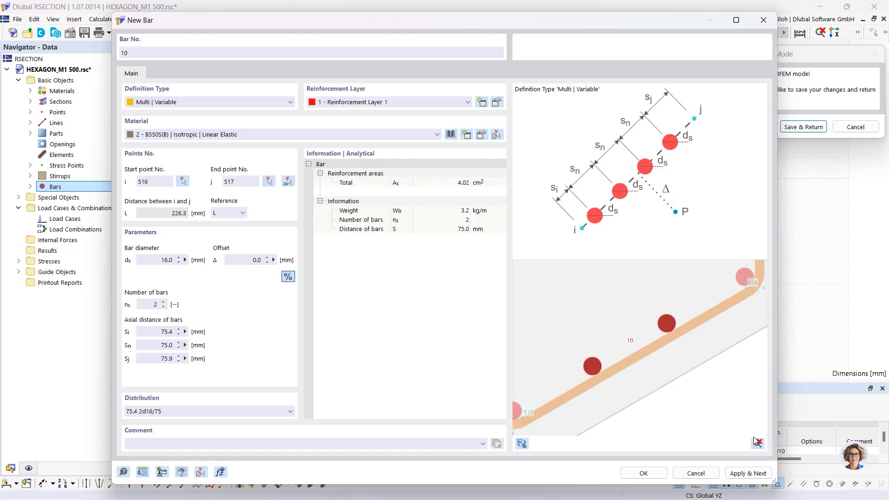
- Create a matching two-bar row along the stirrup's lower-left side, from point 519 to point 520, and apply it
left_click(288, 181)
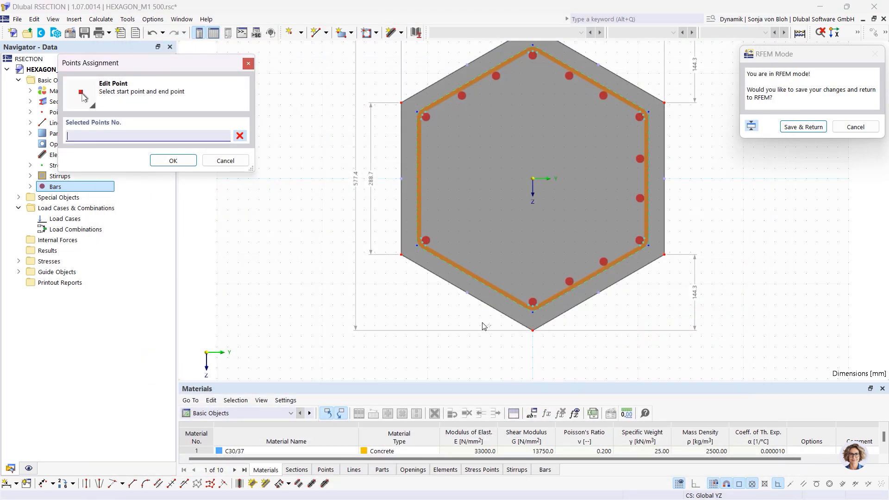
left_click(526, 303)
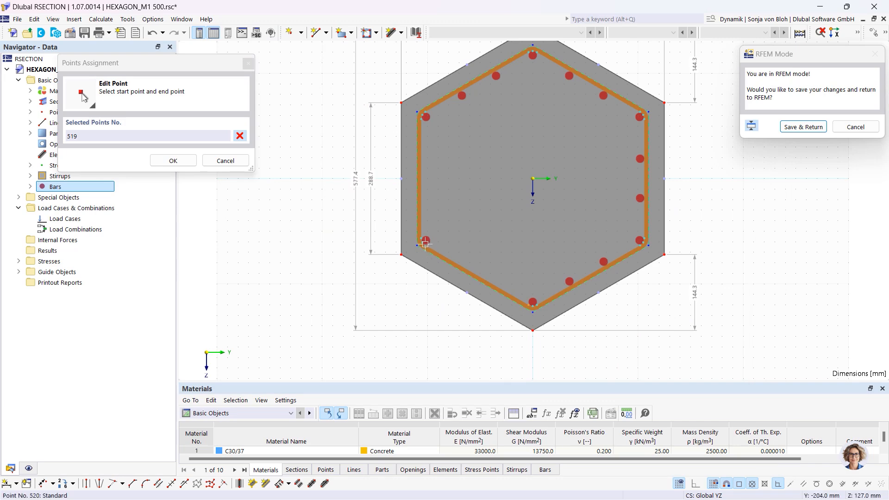
left_click(421, 243)
left_click(746, 470)
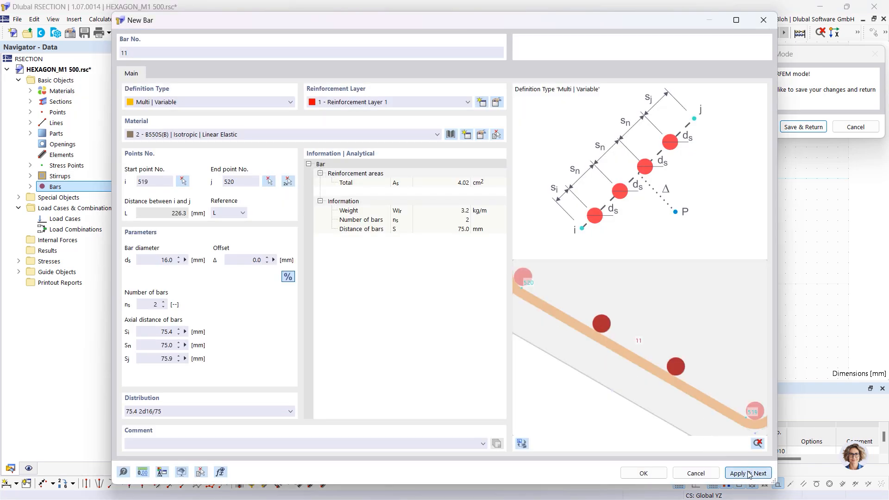
- Create the final two-bar row along the stirrup's left side, from point 522 to point 523, and return the saved section to RFEM
left_click(288, 181)
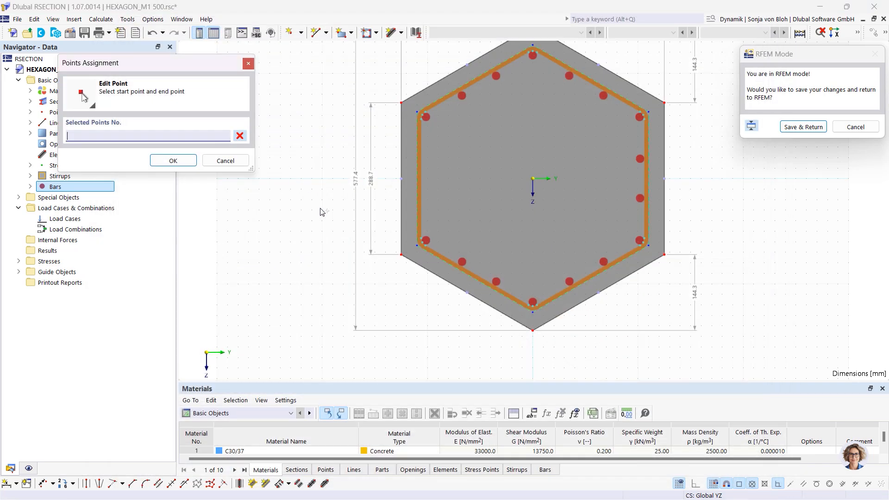
left_click(419, 239)
left_click(419, 119)
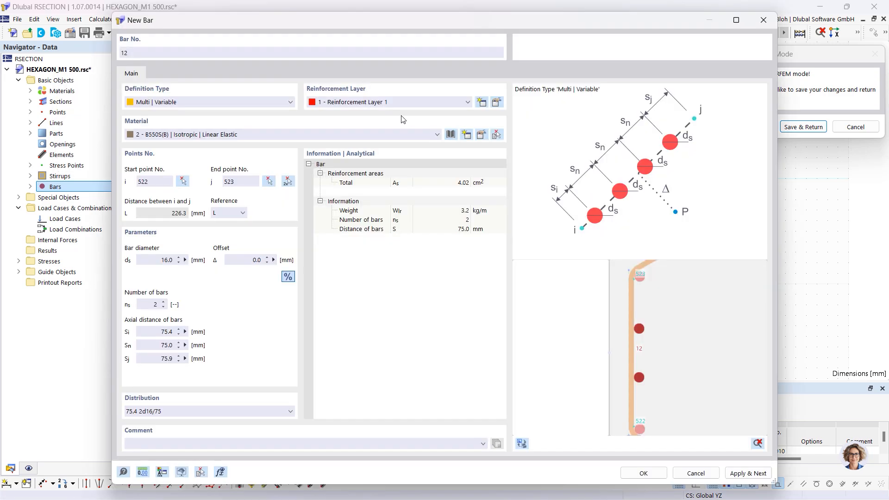
left_click(640, 473)
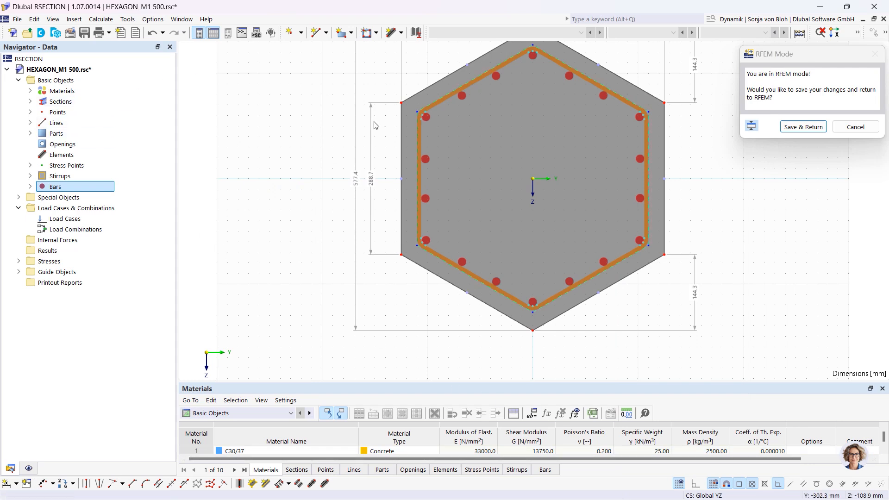
left_click(803, 127)
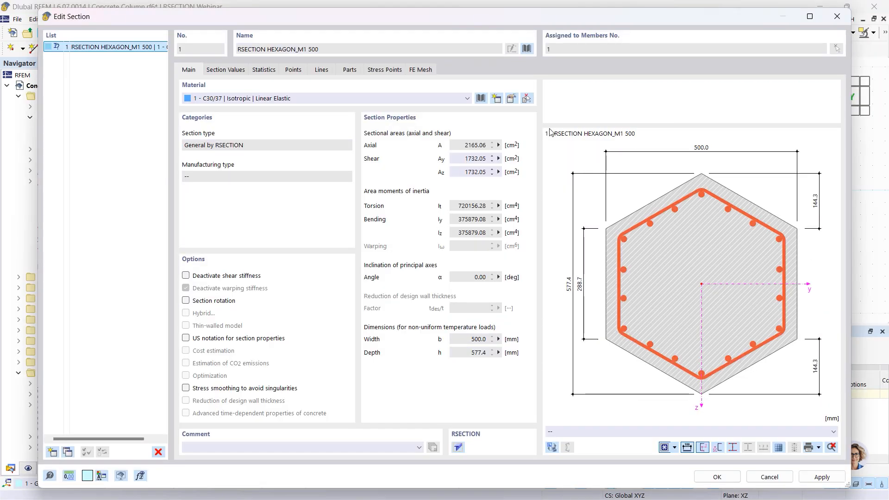
left_click(717, 478)
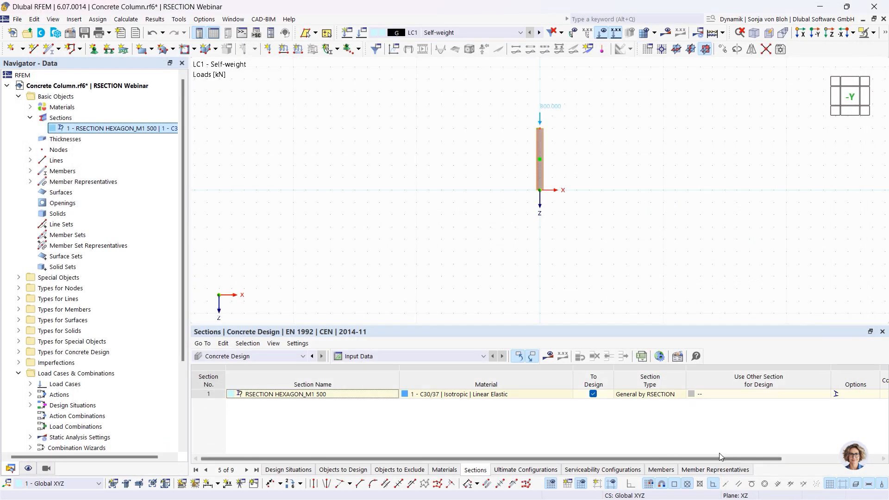
- Open the column member for editing and examine its concrete cover and its stirrup diameter, spacing and span location
double_click(540, 152)
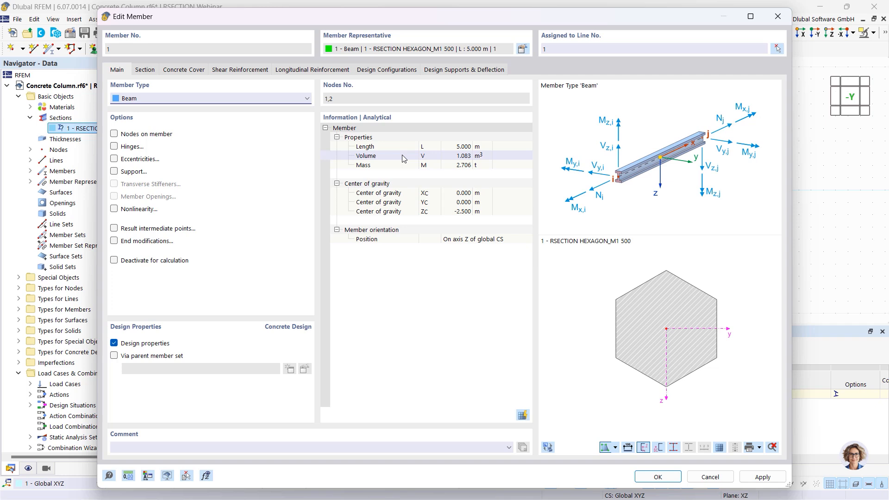
left_click(183, 70)
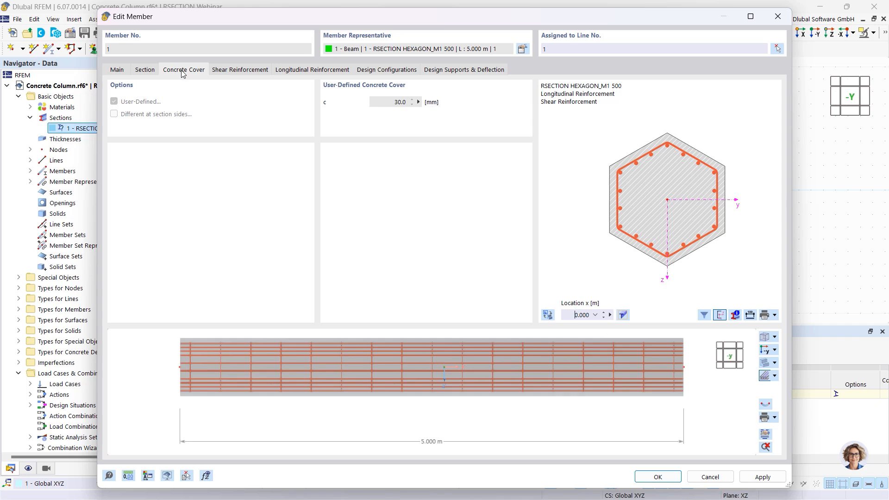
left_click(240, 73)
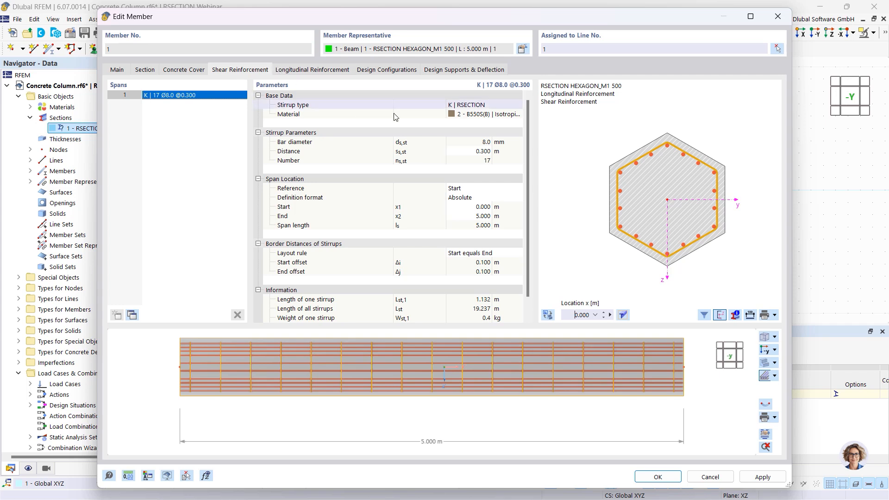
left_click(469, 152)
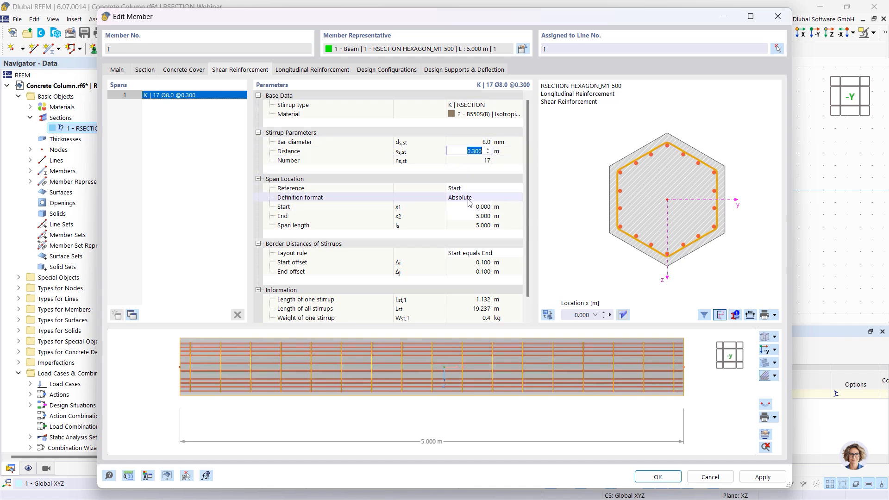
left_click(460, 209)
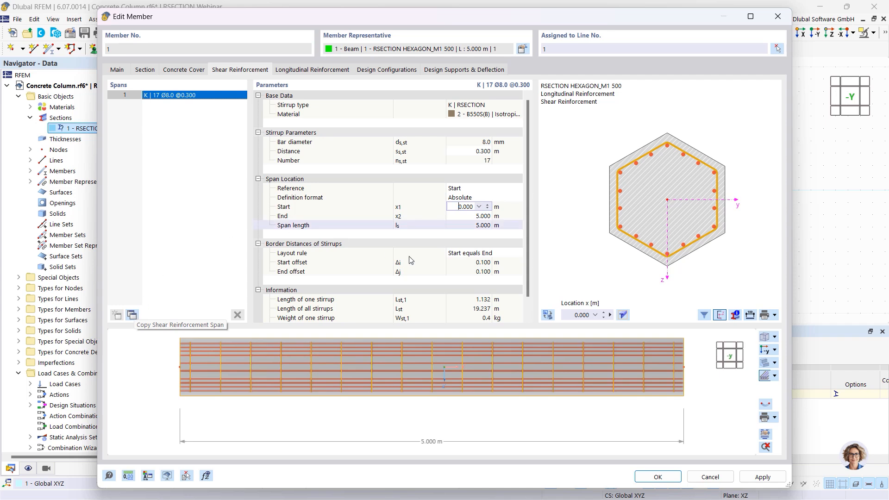
left_click(474, 146)
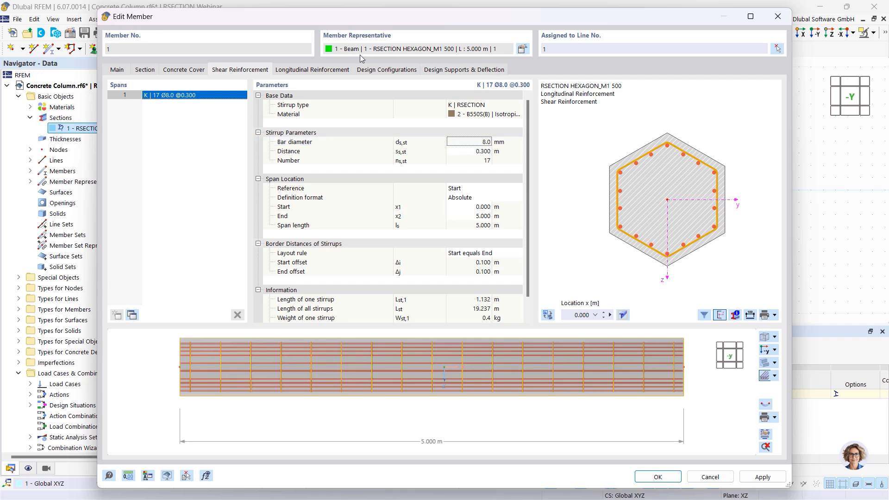
- Examine the column's longitudinal reinforcement parameters, including the span location reference and definition format
left_click(323, 70)
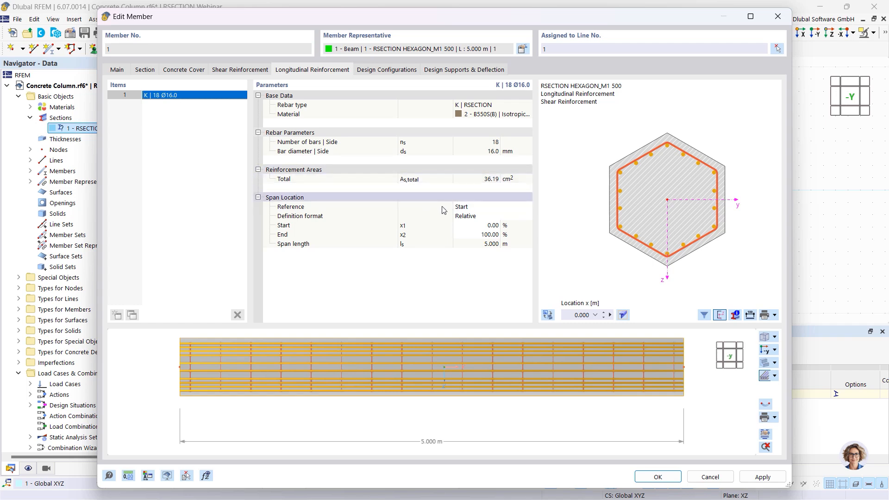
left_click(481, 206)
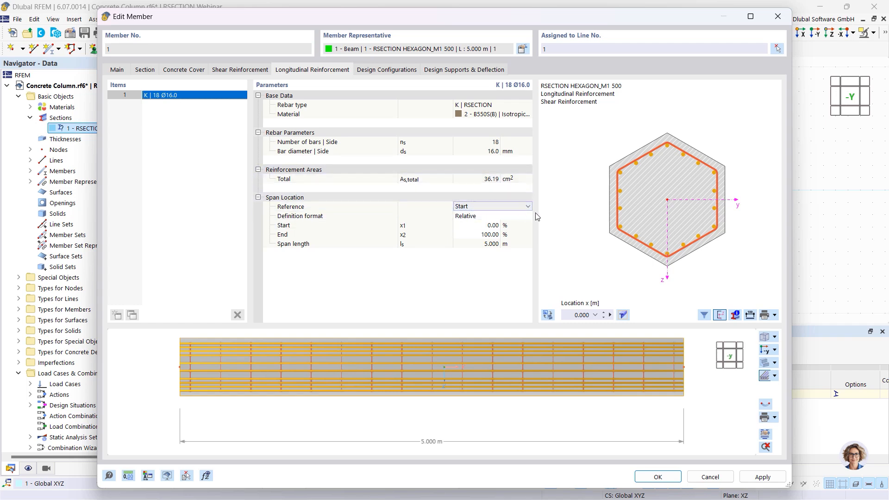
left_click(476, 222)
left_click(477, 216)
left_click(527, 208)
- Reopen the section in RSECTION and assign the six single corner bars (1-6) to a new reinforcement layer, Reinforcement Layer 2
left_click(623, 316)
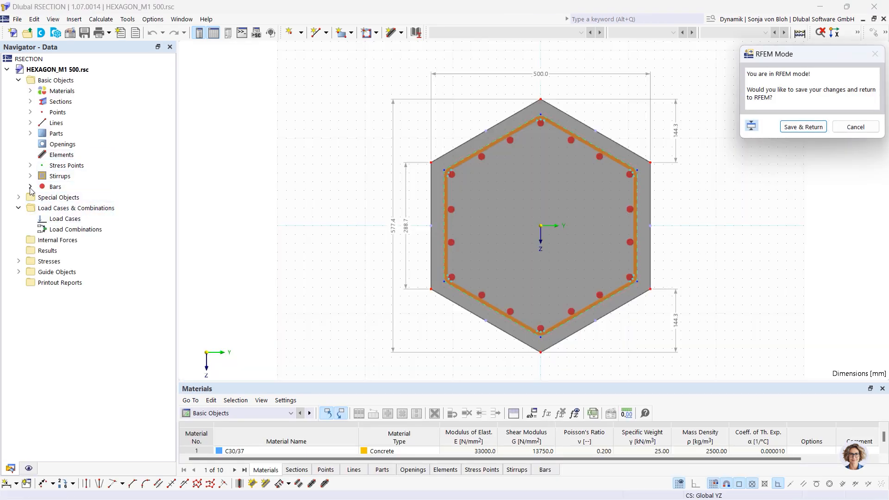
left_click(30, 187)
left_click(85, 197)
left_click_drag(84, 197, 88, 252)
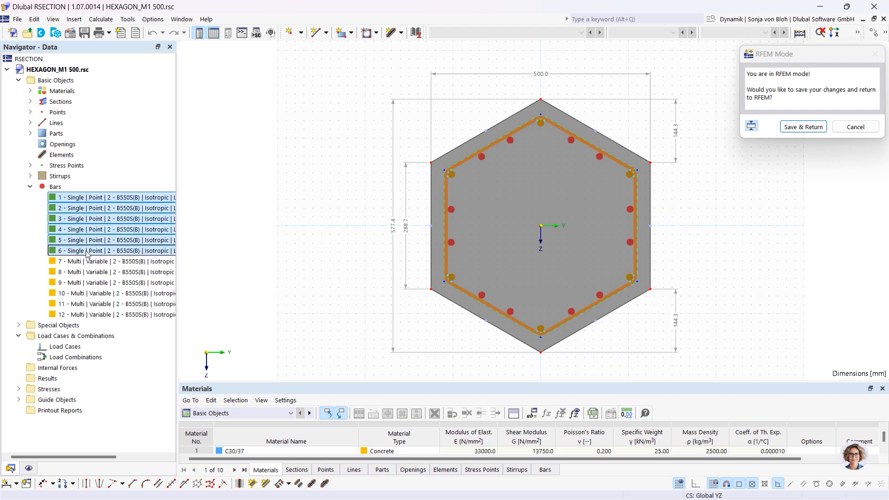
right_click(85, 199)
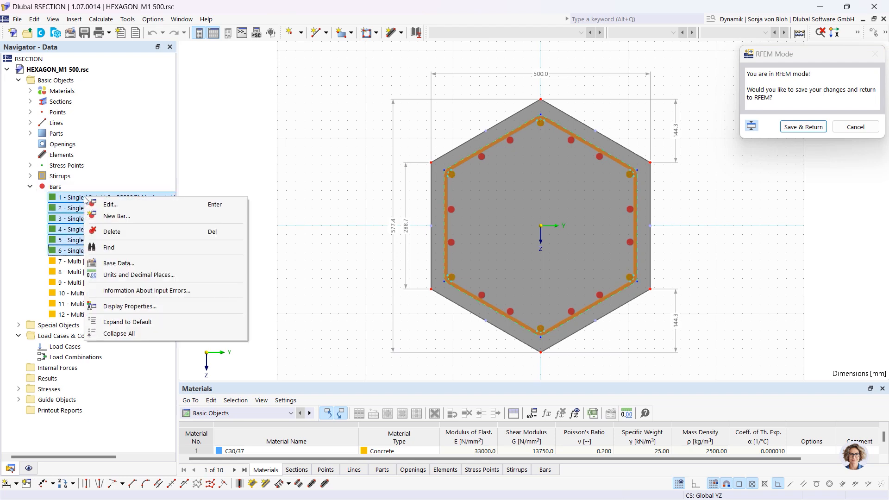
left_click(109, 205)
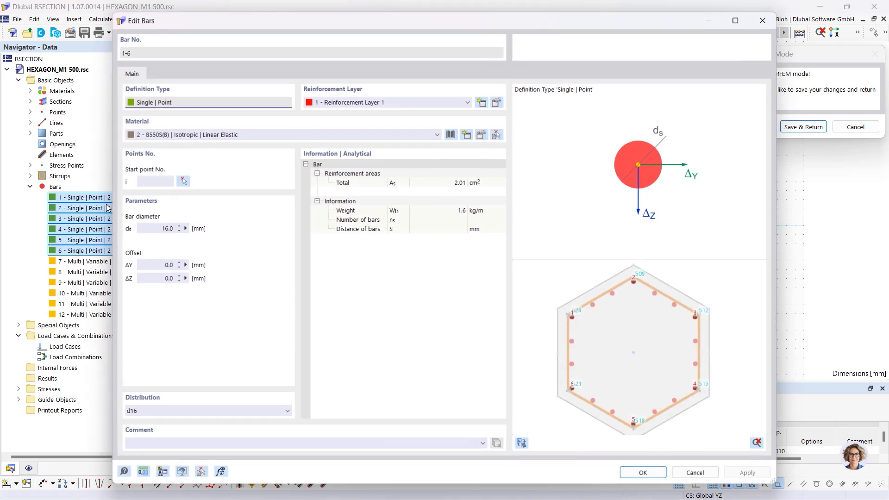
left_click(485, 104)
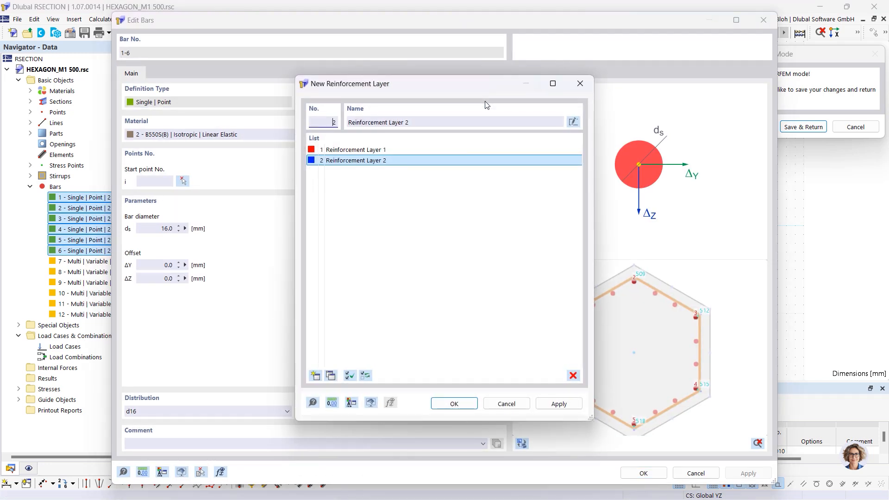
left_click(453, 403)
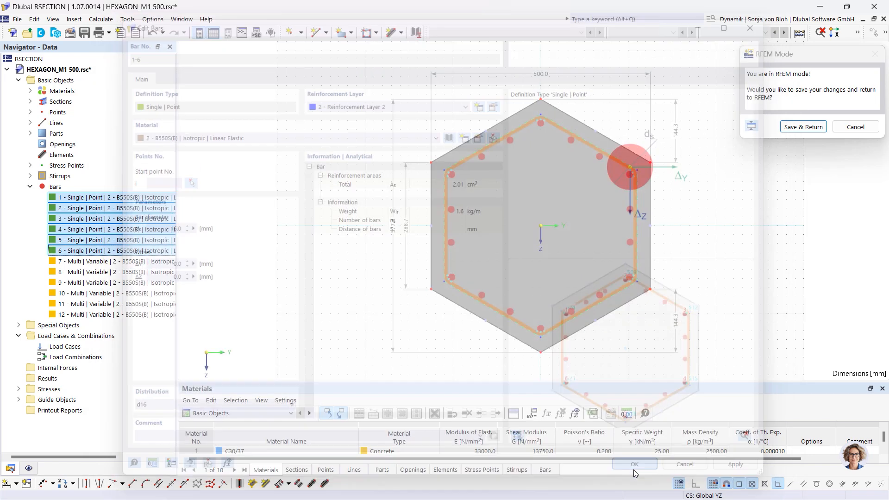
left_click(634, 471)
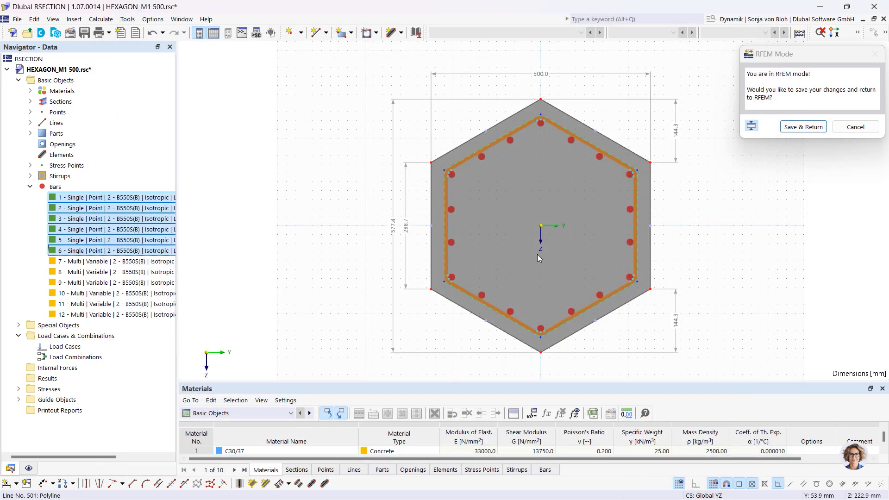
- Save the section back to RFEM, view the corner bars' longitudinal reinforcement item, and confirm the member
left_click(803, 128)
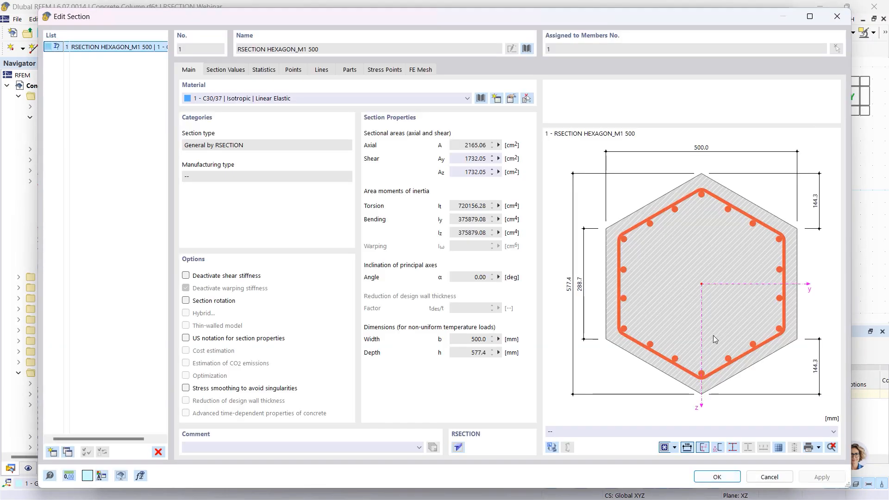
left_click(716, 477)
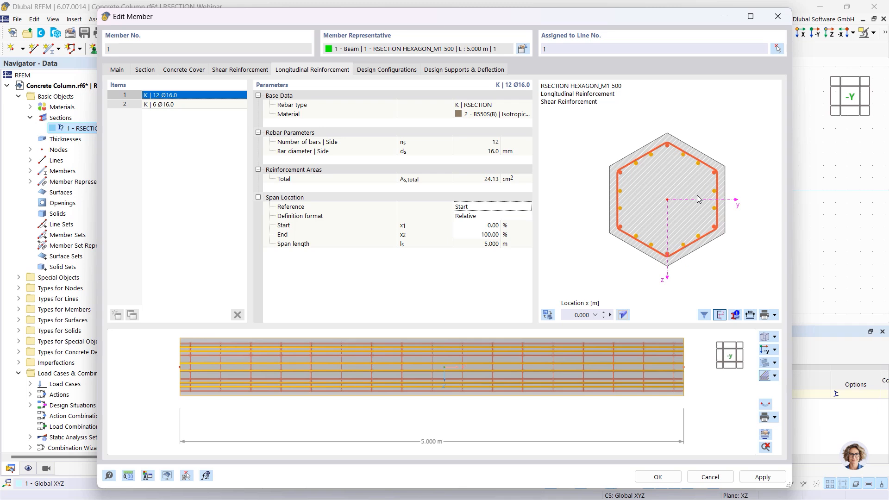
left_click(191, 104)
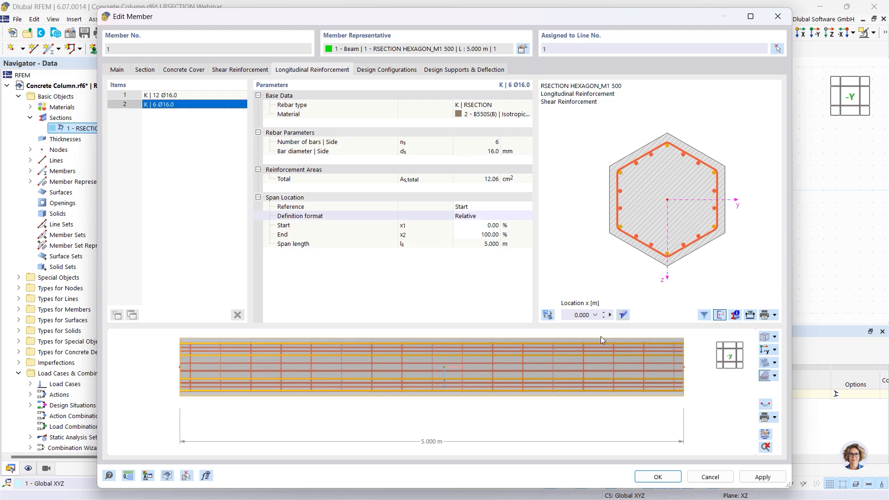
left_click(643, 477)
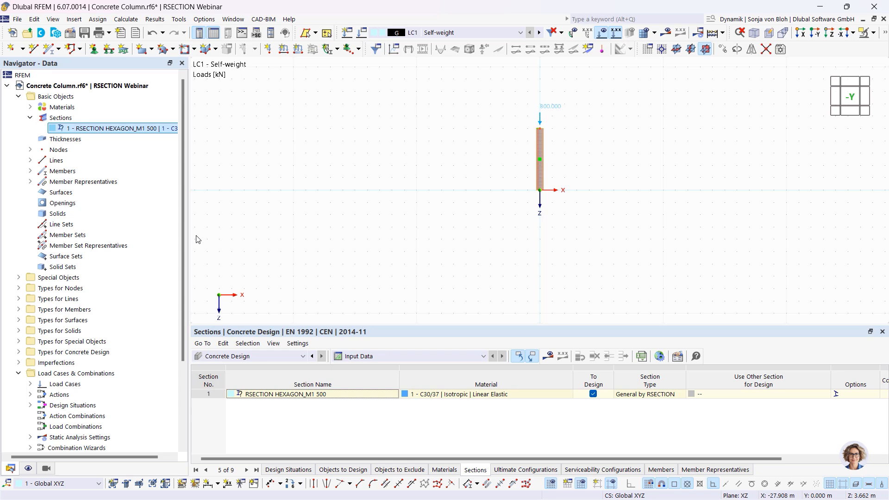
- Exclude the serviceability design situations DS4, DS3 and DS2 from the concrete design, leaving only ULS situation DS1
left_click(289, 469)
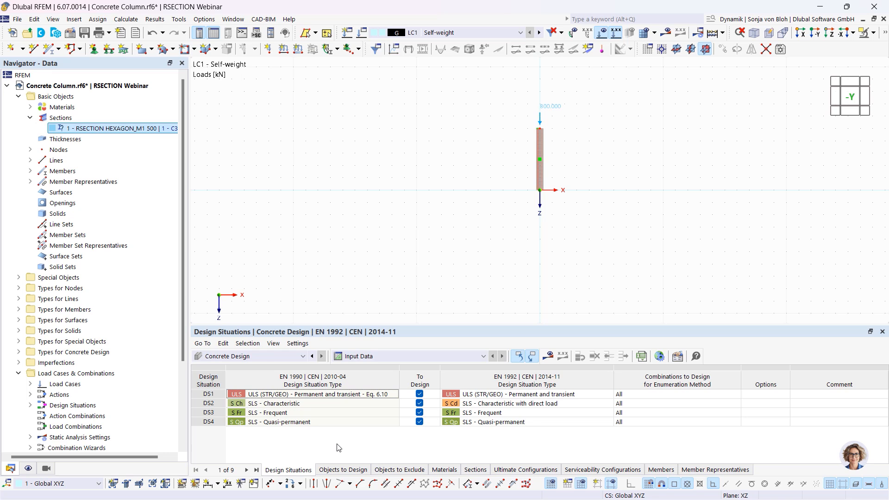
left_click(419, 421)
left_click(419, 413)
left_click(420, 404)
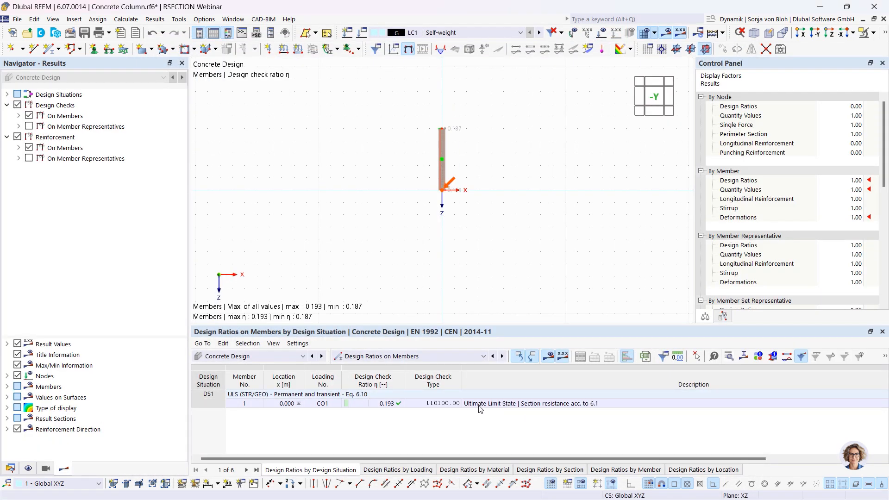
- Examine the design check details of member 1's ultimate limit state section resistance, including the provided reinforcement, and close them
left_click(522, 406)
double_click(522, 406)
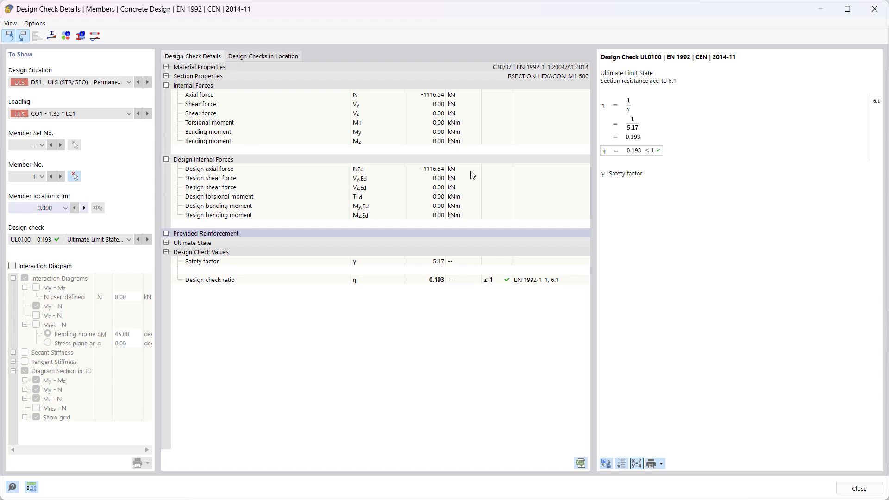
left_click(166, 233)
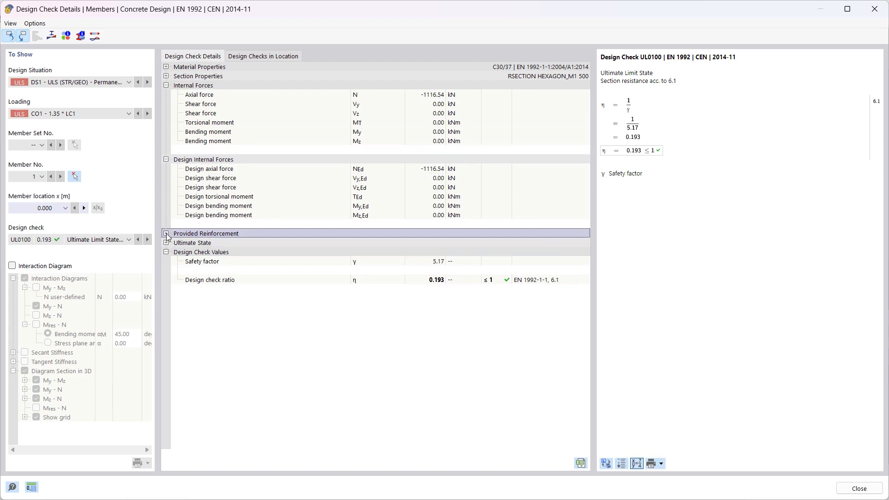
left_click(874, 10)
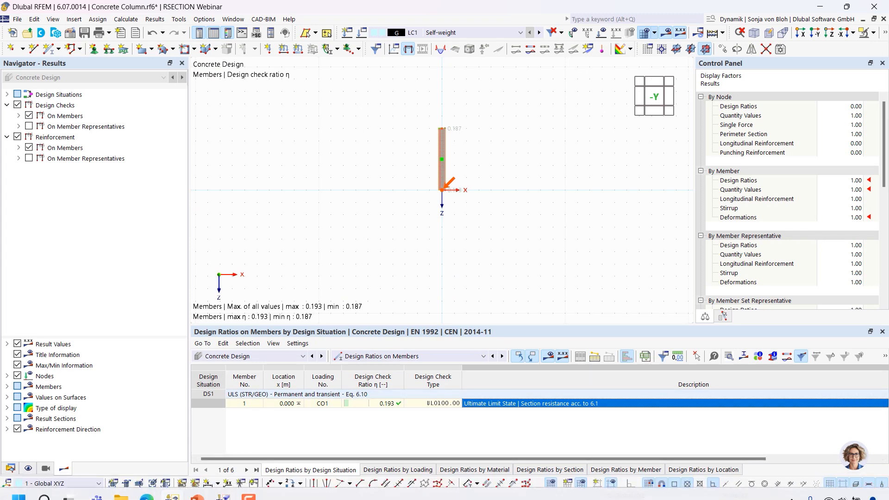
- Switch to RSECTION and import Brückenquerschnitt.dxf as a DXF template for further editing, accepting the import log
left_click(221, 493)
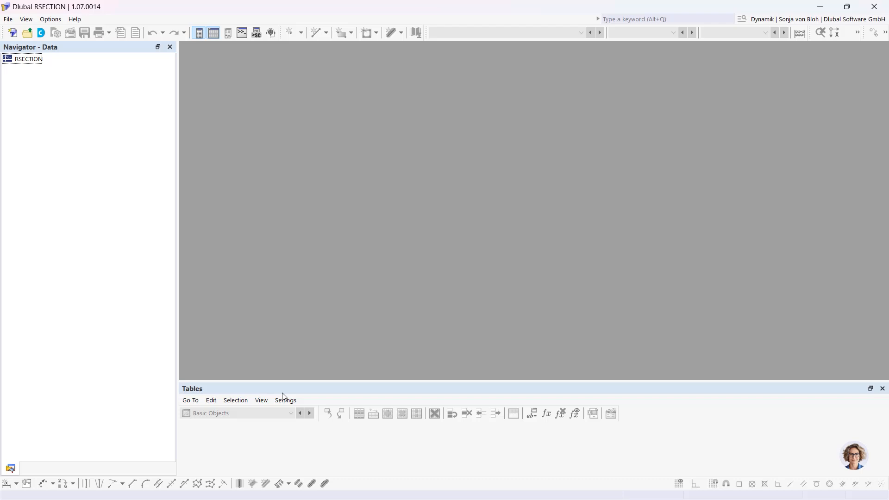
left_click(8, 20)
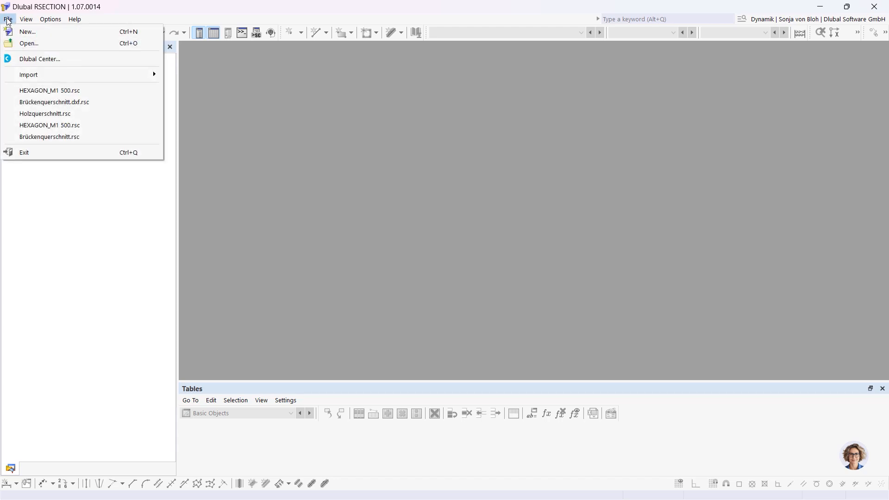
mouse_move(152, 74)
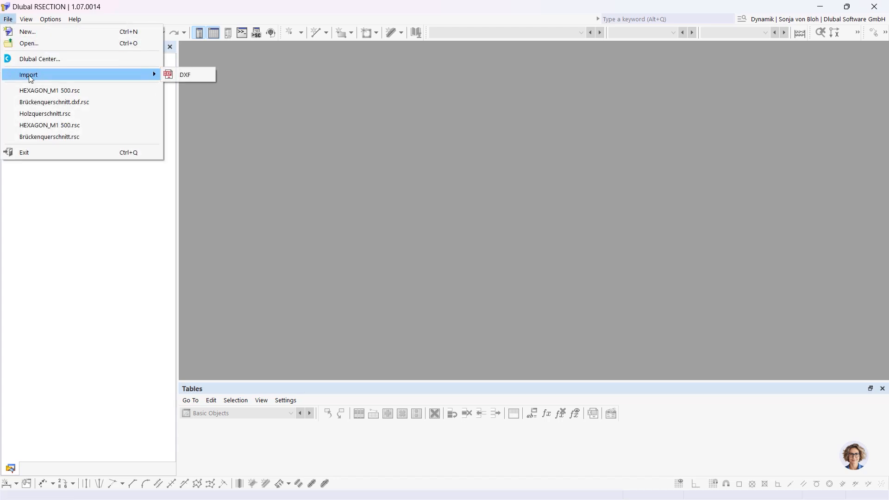
left_click(185, 75)
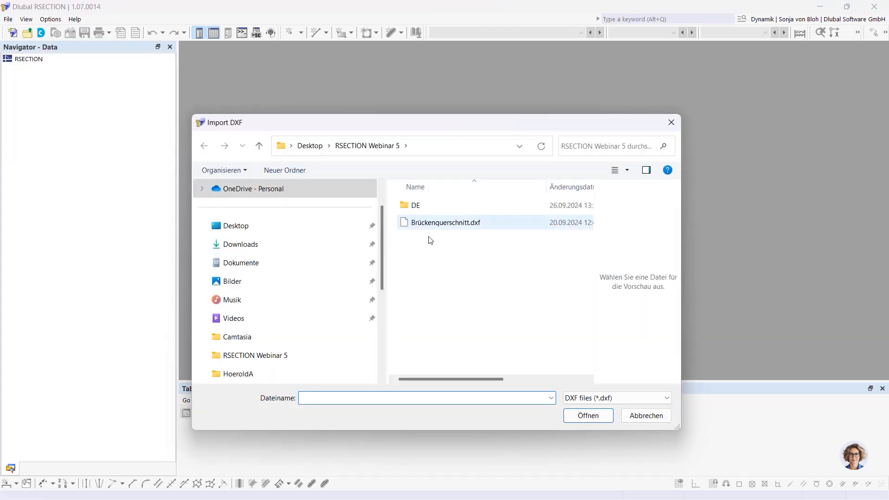
left_click(453, 224)
left_click(586, 415)
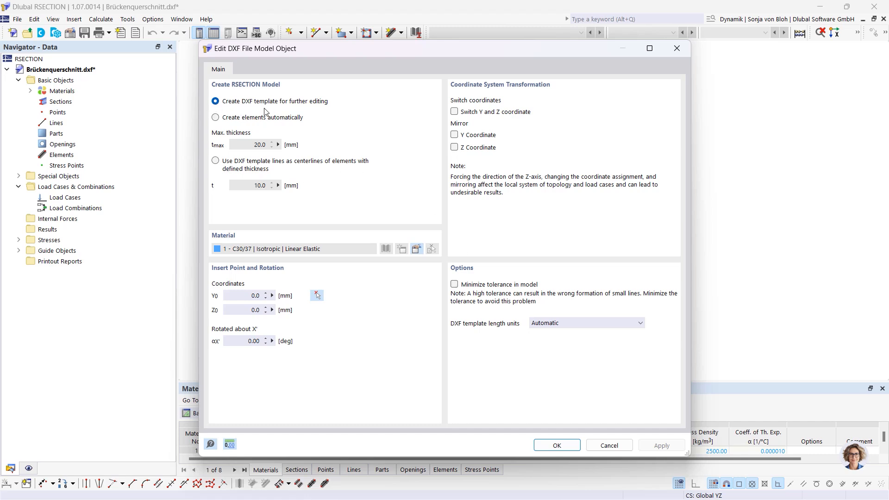
left_click(547, 443)
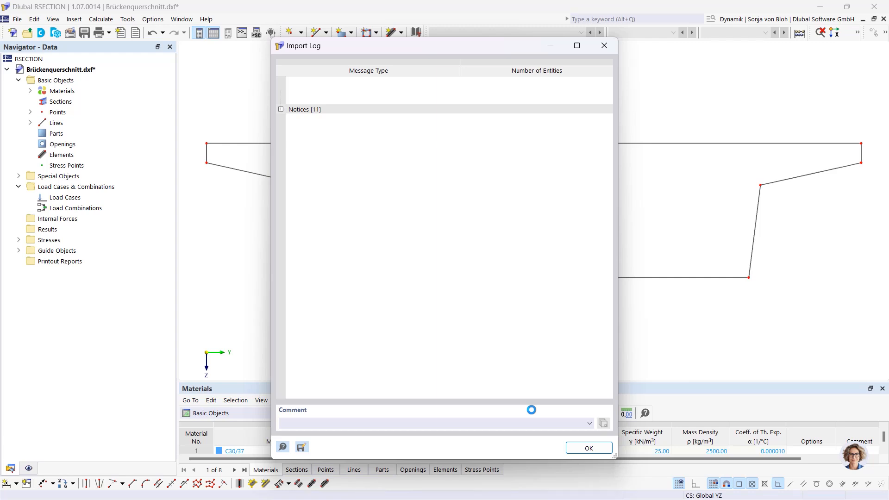
left_click(581, 448)
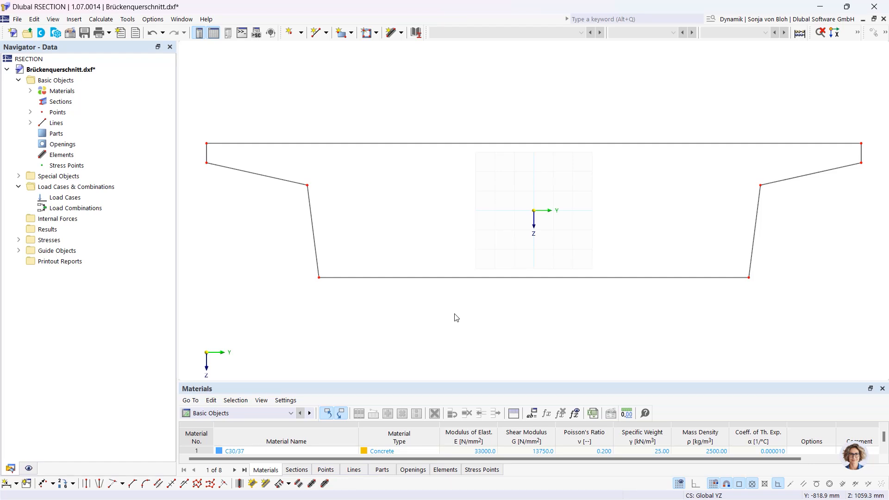
- Enable concrete reinforcement in the model's base data and set the default concrete cover to 50 mm
right_click(69, 83)
left_click(93, 88)
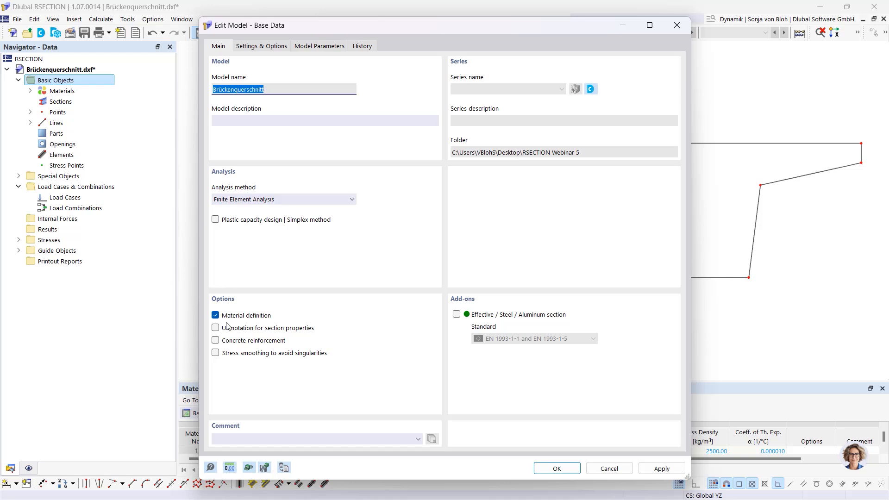
left_click(215, 340)
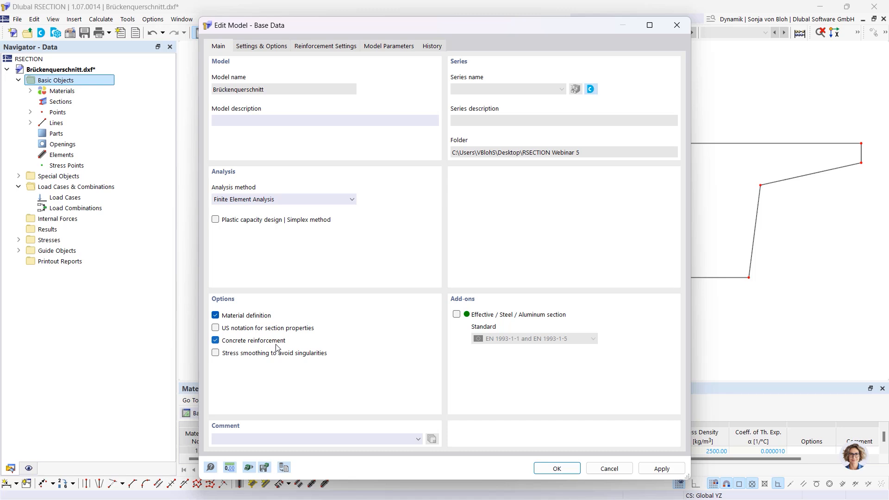
left_click(336, 50)
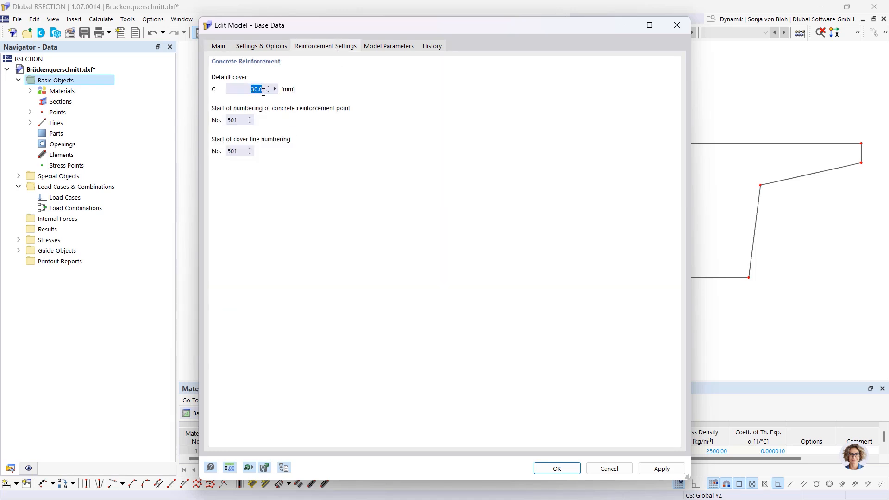
type("50")
left_click(551, 469)
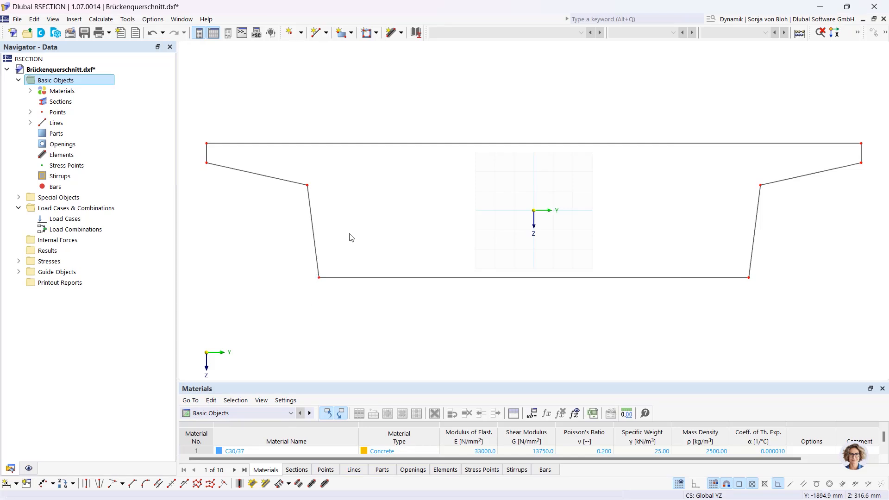
- Create part 1 in material C30/37 by selecting the imported bridge outline as its boundary
left_click(352, 36)
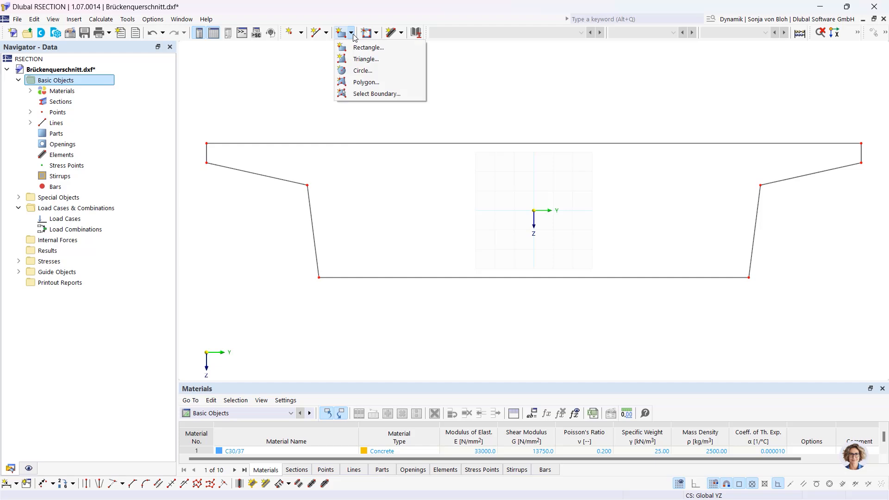
left_click(361, 95)
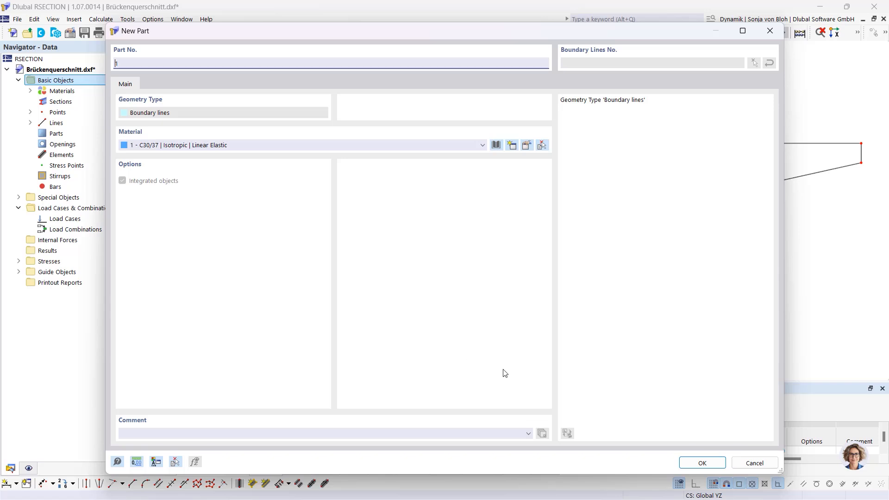
left_click(701, 462)
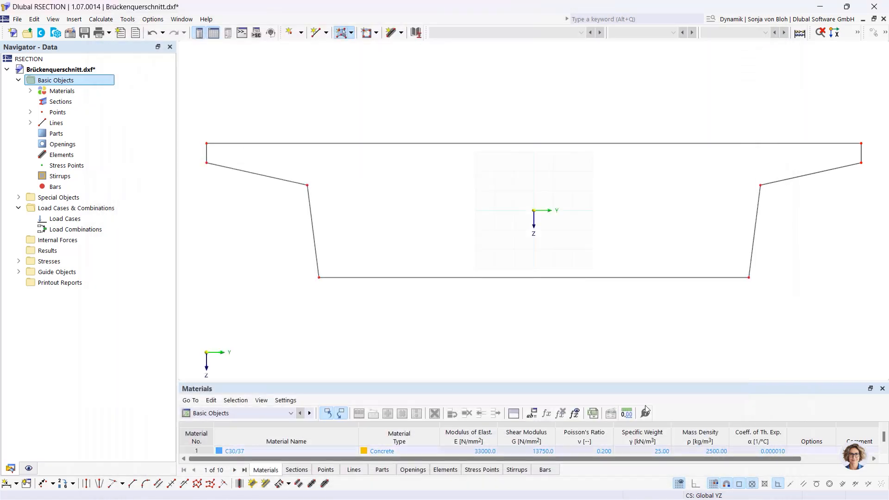
left_click(468, 277)
key("Escape")
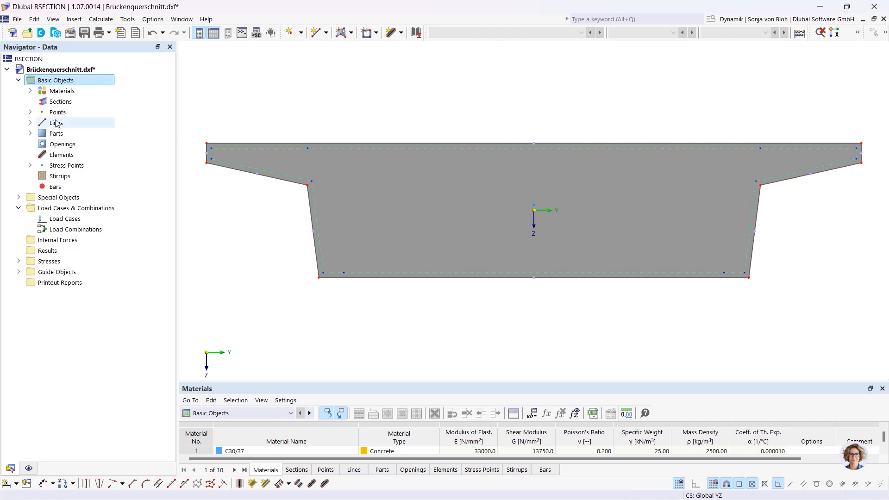
- Change the reinforcing steel, material 2, to B500S(B) from the EN 1992-1-1:2004/A1:2014 library series
left_click(32, 91)
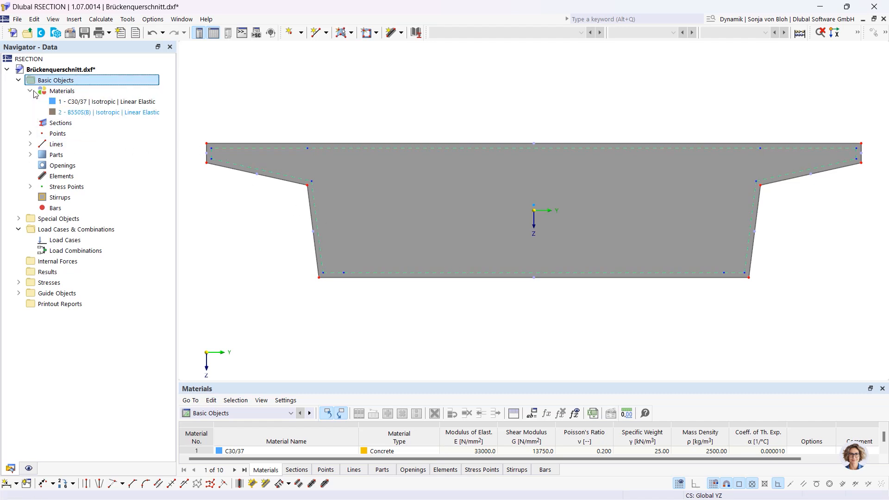
double_click(89, 114)
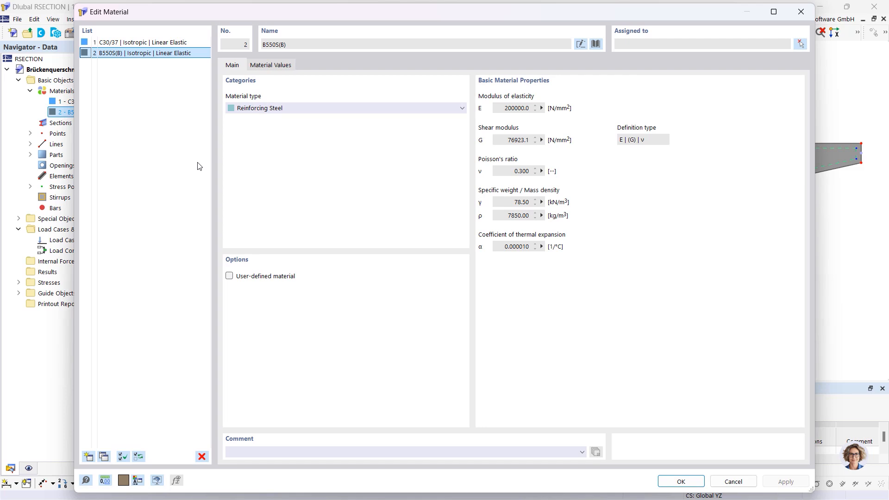
left_click(596, 44)
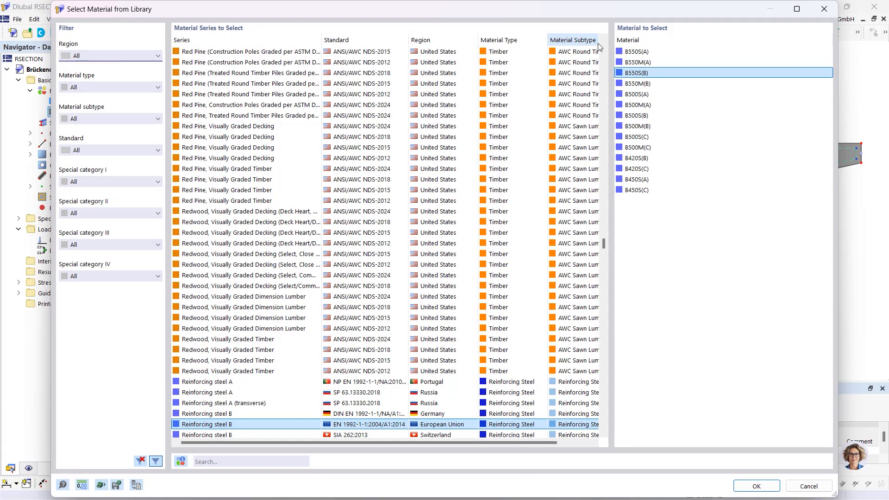
left_click(646, 116)
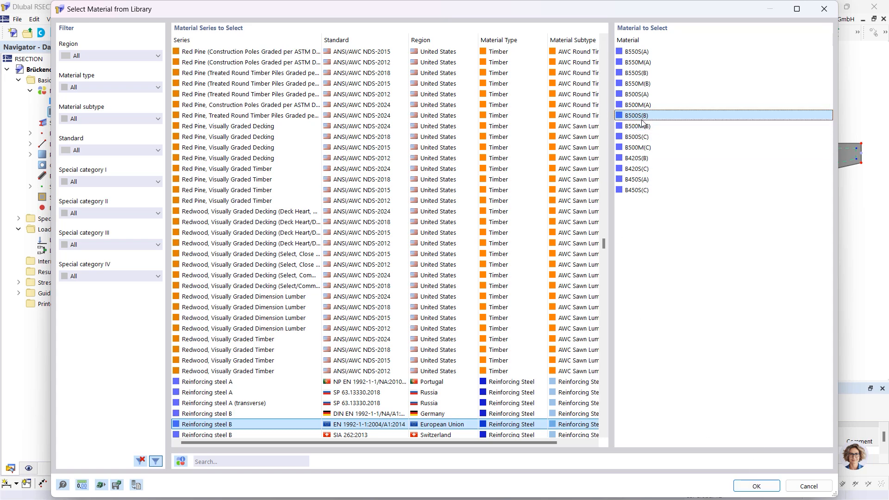
left_click(756, 485)
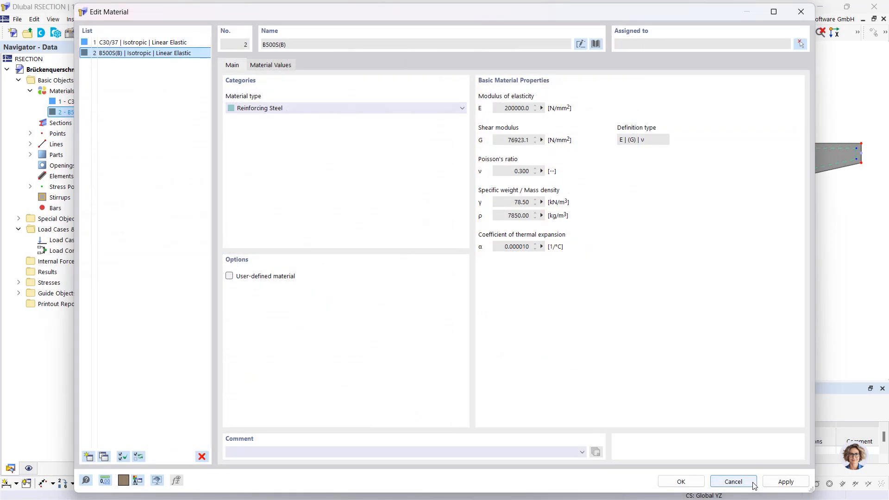
left_click(684, 482)
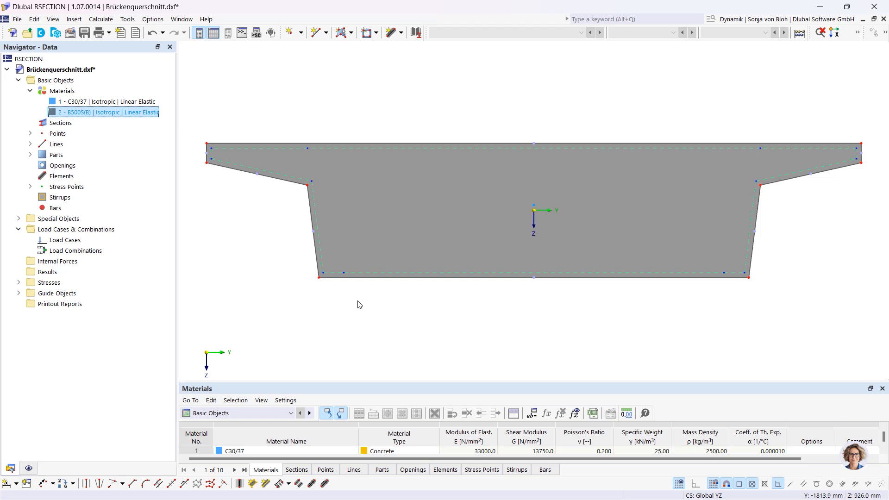
- Create stirrup 1 with a 14 mm diameter around the main girder body, through its two upper and two lower corner cover points
right_click(57, 197)
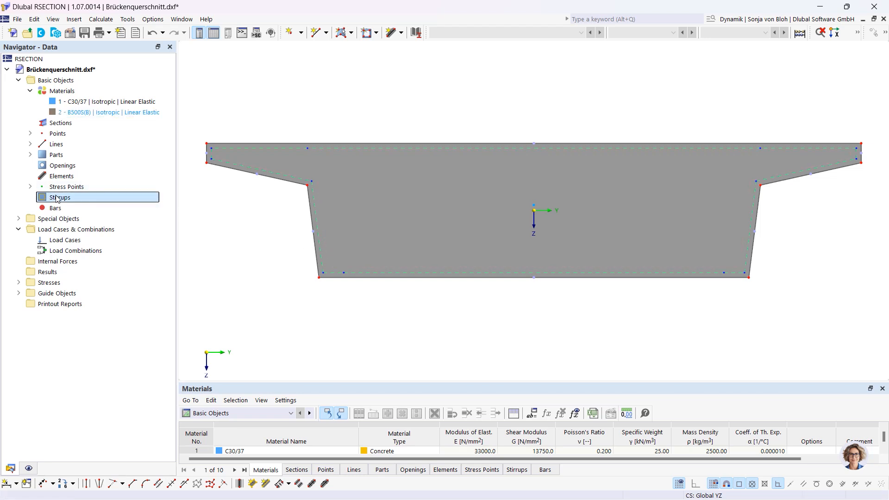
left_click(88, 214)
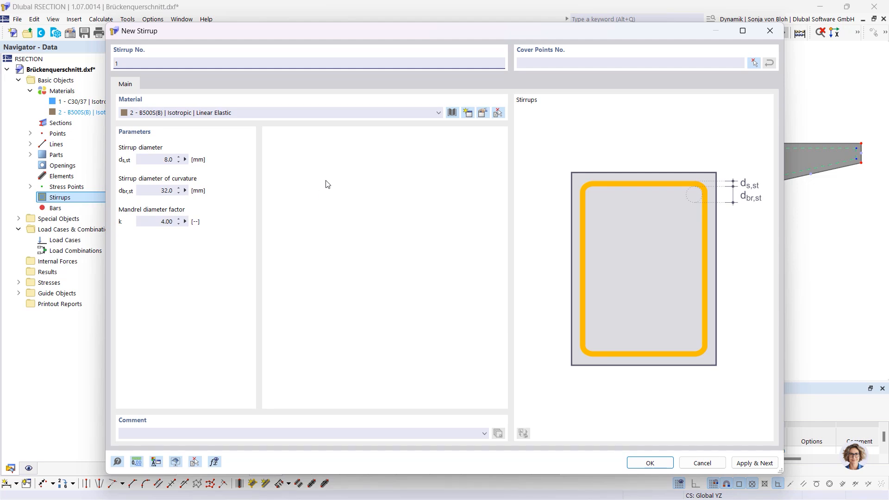
left_click(145, 159)
type("14")
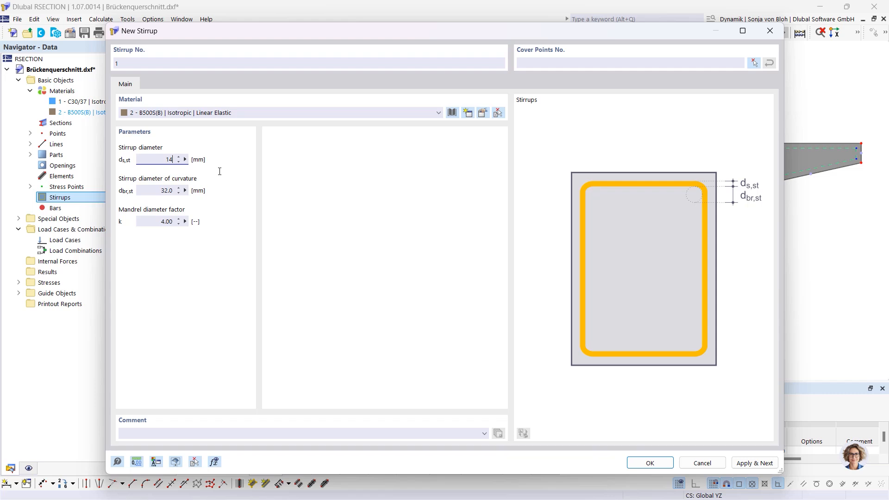
left_click(752, 63)
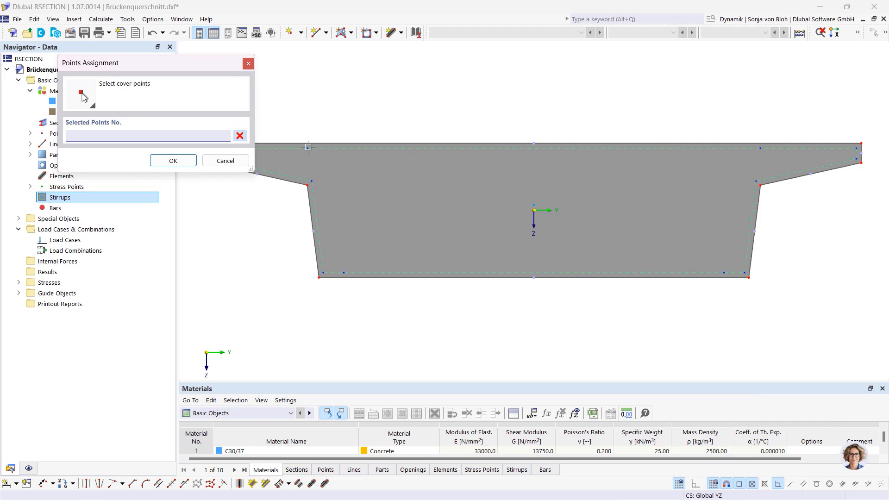
left_click(308, 148)
left_click(760, 148)
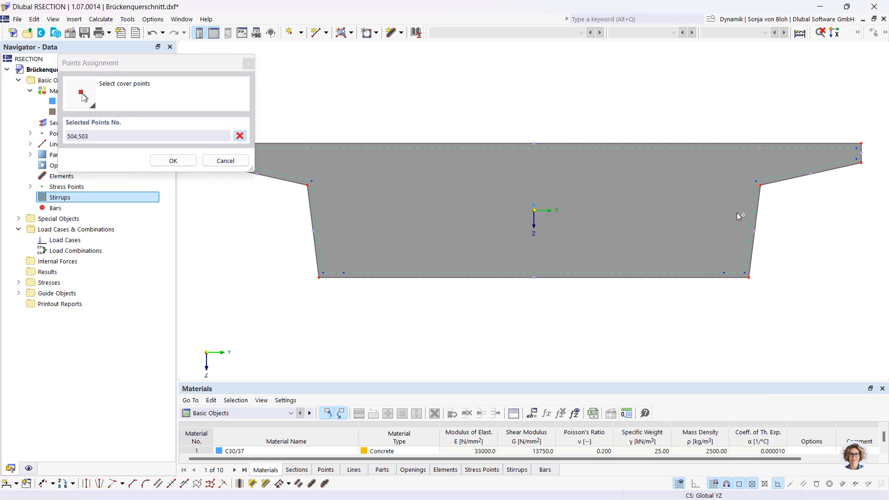
left_click(744, 272)
left_click(323, 272)
left_click(308, 148)
left_click(181, 161)
left_click(764, 463)
- Create stirrup 2 with a 12 mm diameter around the left cantilever, using cover points 507 to 504
left_click_drag(264, 32, 320, 93)
left_click(202, 218)
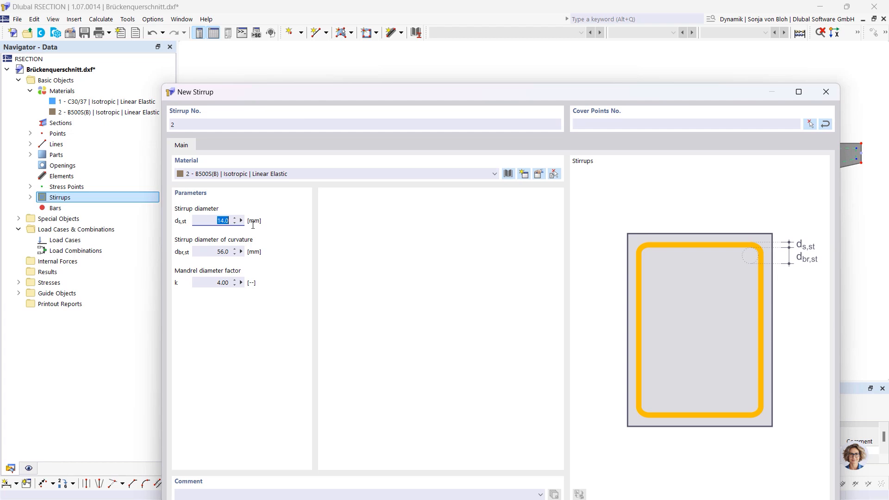
type("12")
left_click(809, 123)
left_click(319, 186)
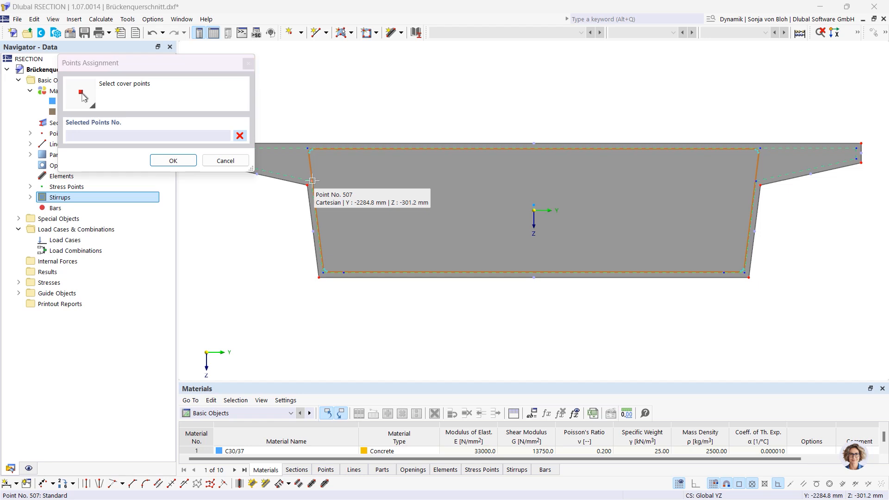
scroll(382, 191, "down", 1)
left_click(266, 164)
left_click(265, 163)
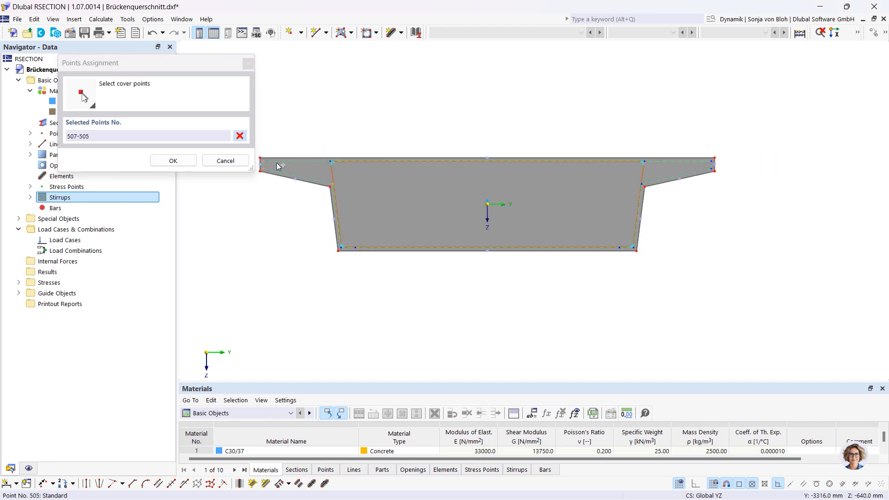
left_click(329, 161)
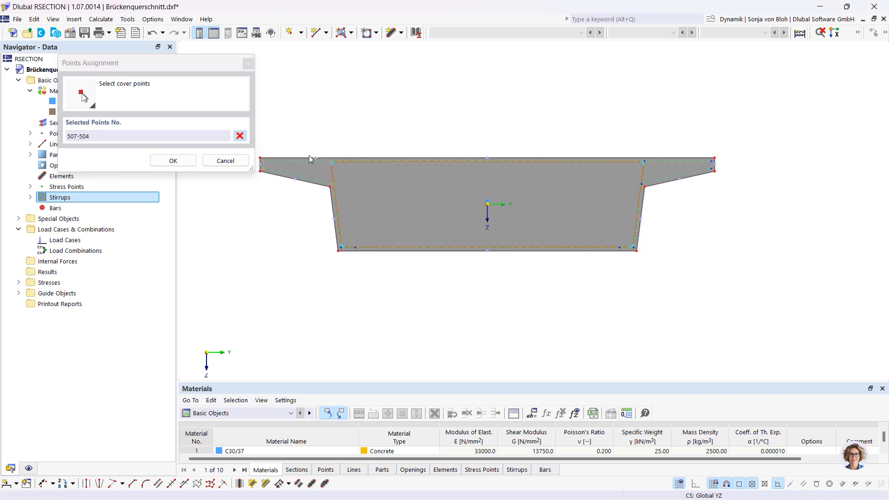
left_click(184, 161)
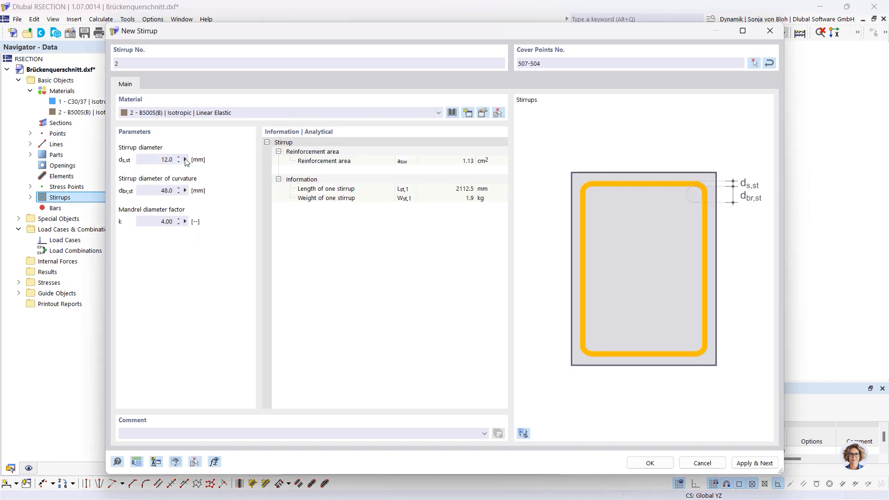
left_click(753, 462)
- Create stirrup 3 with a 12 mm diameter around the right cantilever, using cover points 503-501 and 512
left_click(753, 62)
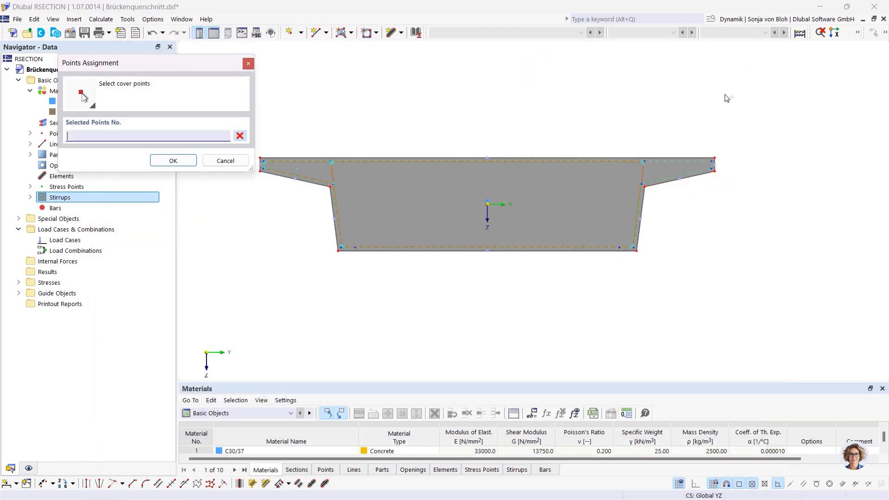
left_click(713, 164)
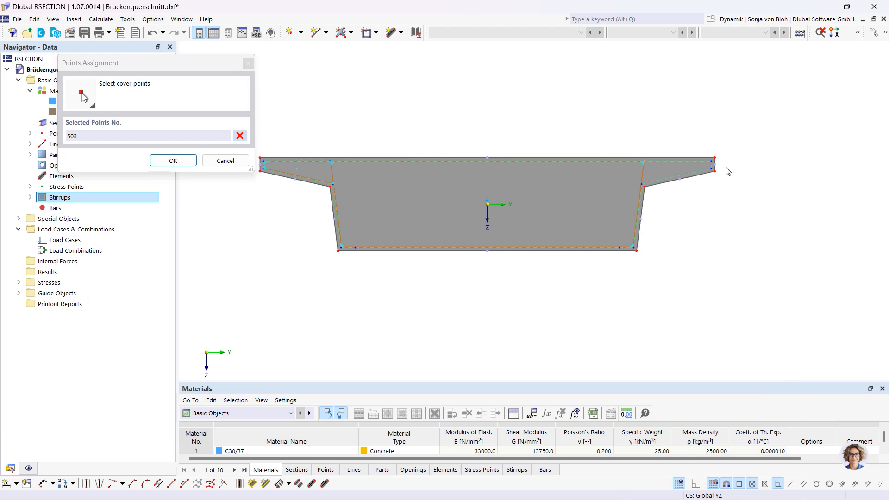
left_click(712, 169)
left_click(713, 170)
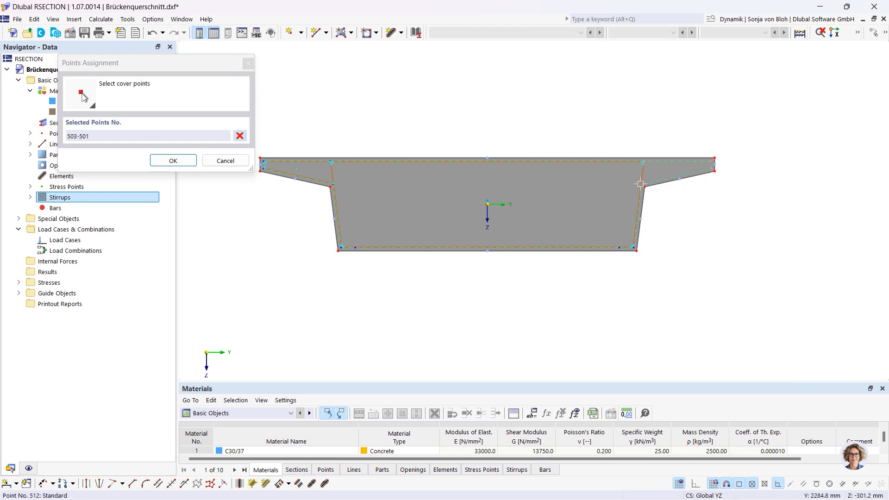
left_click(175, 161)
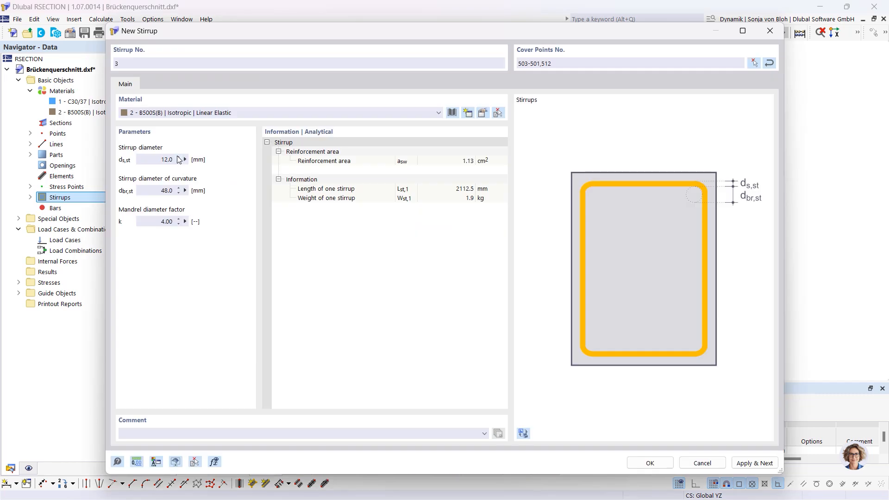
left_click(650, 463)
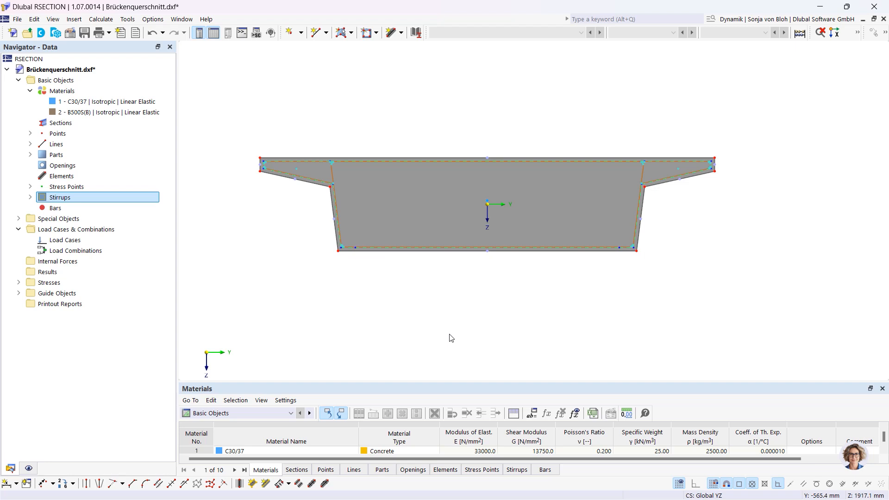
- Set the work plane origin to the cover point at the girder's lower left corner
scroll(407, 284, "up", 2)
scroll(363, 252, "up", 1)
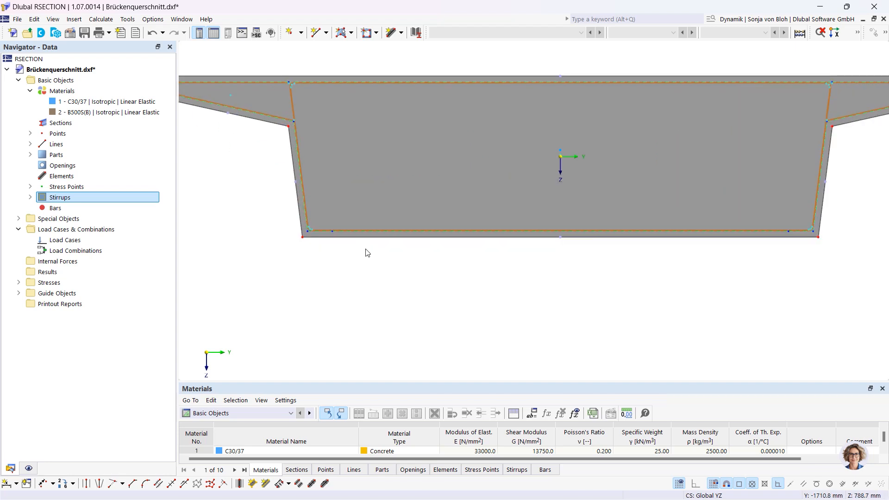
scroll(353, 276, "up", 1)
middle_click_drag(353, 276, 374, 376)
scroll(374, 376, "up", 1)
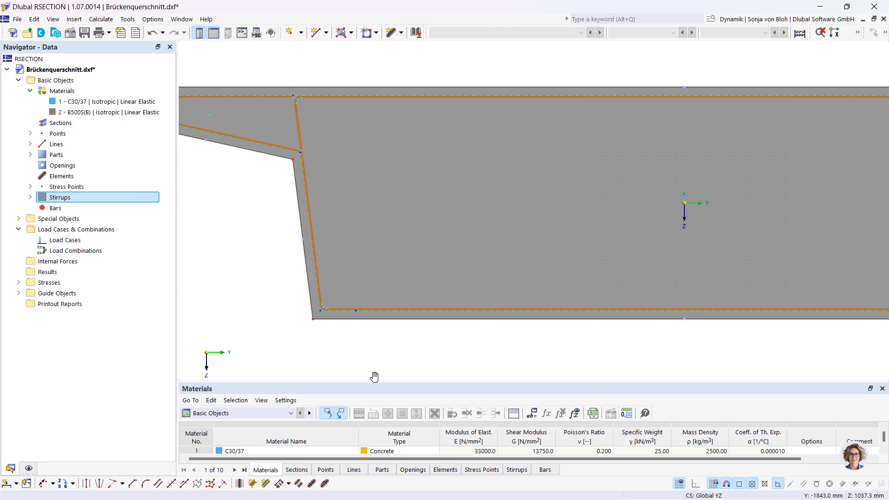
scroll(367, 363, "up", 2)
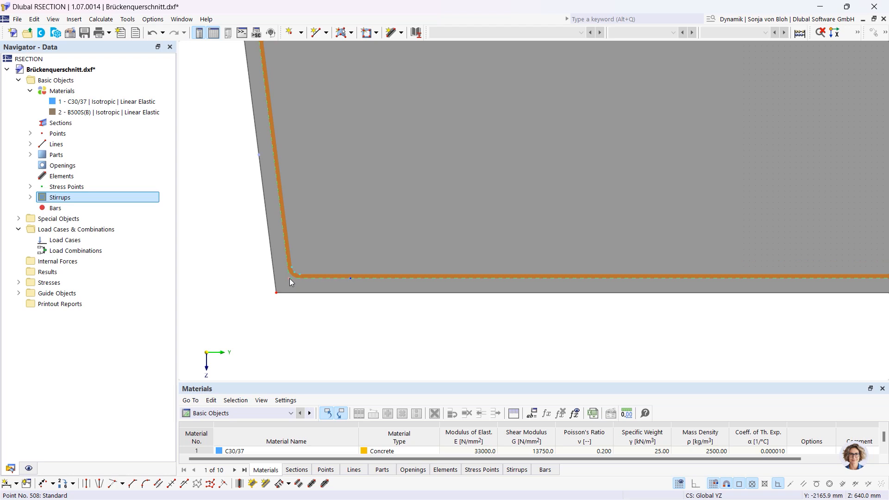
mouse_move(290, 278)
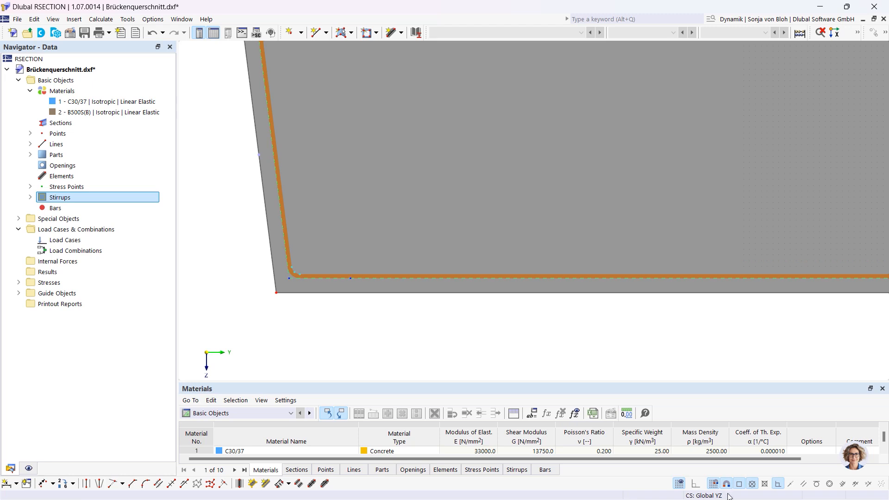
right_click(678, 484)
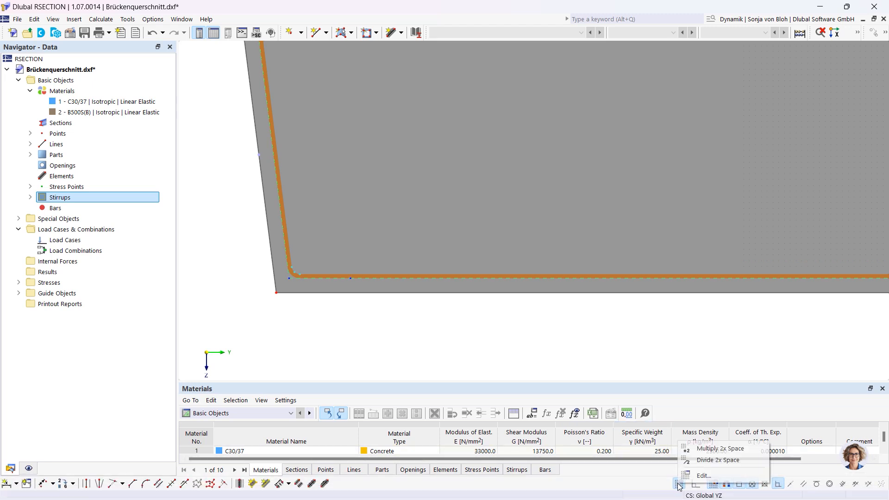
left_click(703, 473)
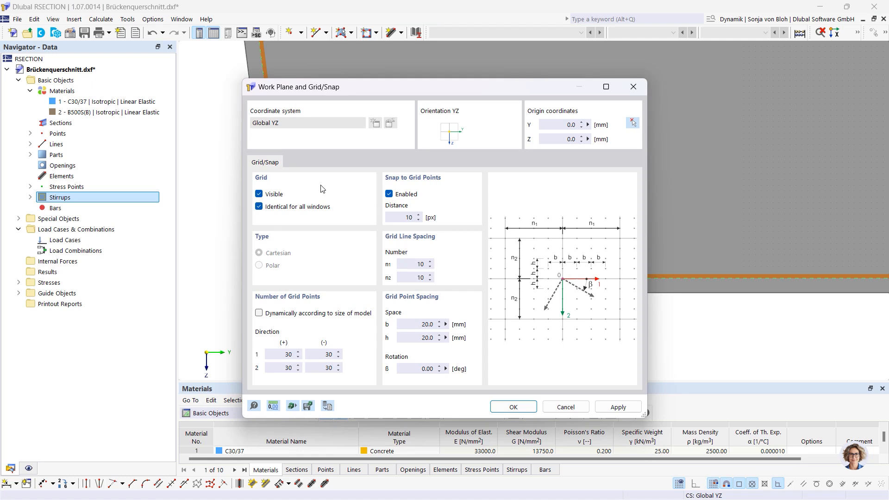
left_click(632, 123)
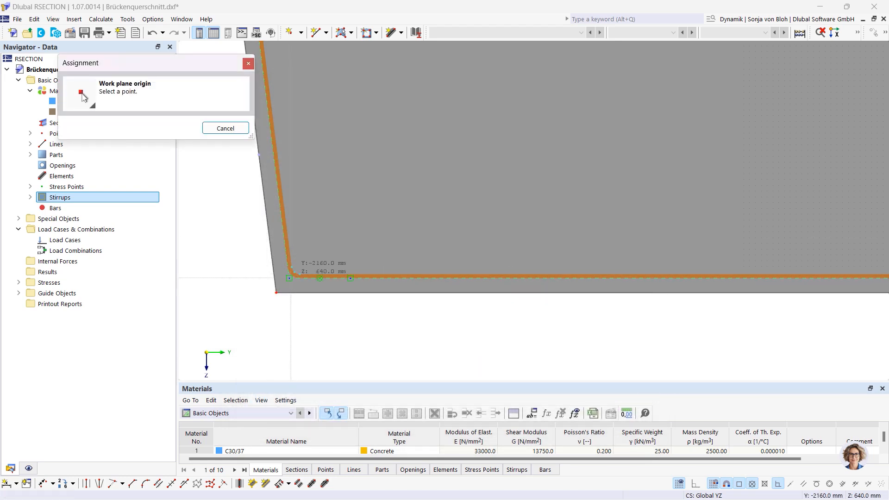
left_click(289, 277)
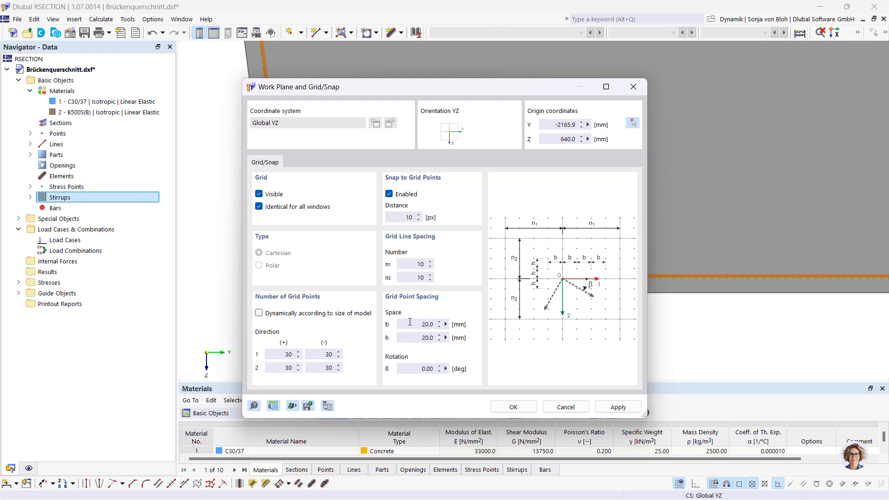
- Set the grid point spacing to 100 mm in both directions, with the number of points adapting dynamically to the model size
left_click(426, 324)
type("100")
key("Tab")
type("100")
left_click(259, 314)
left_click(500, 411)
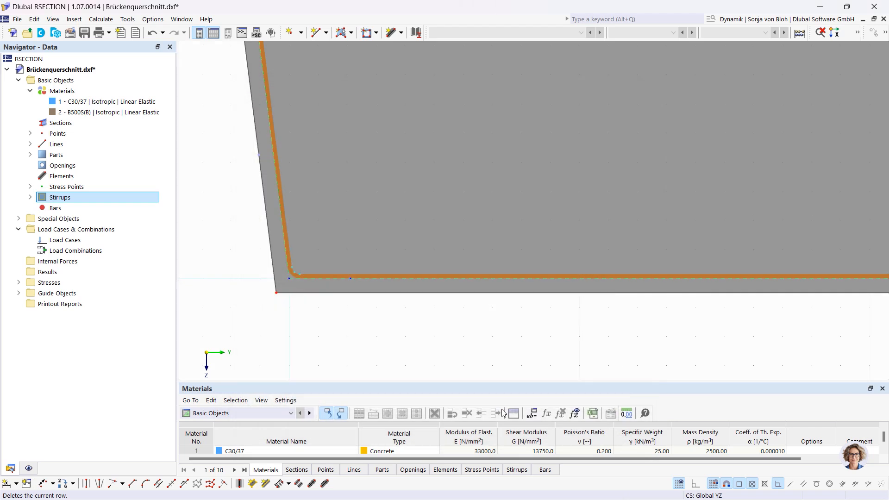
- Draw a vertical single line through the work plane origin, extending beyond the section's upper and lower edges
scroll(473, 341, "down", 4)
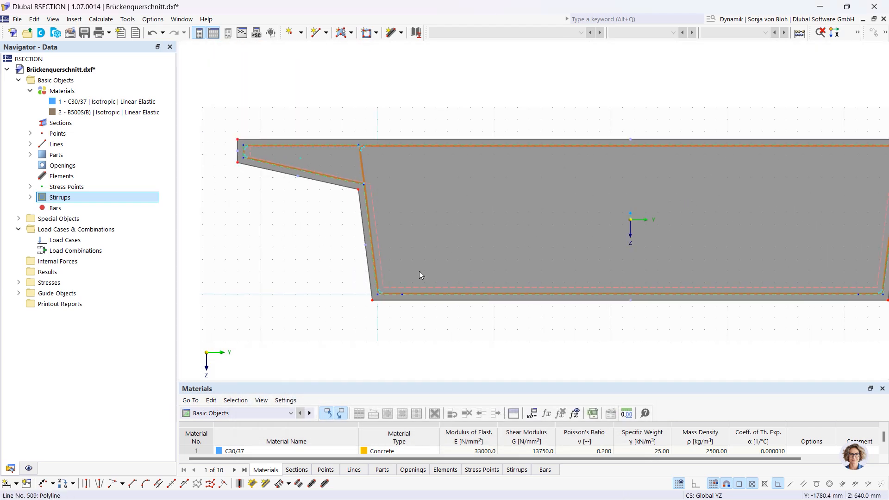
left_click(316, 32)
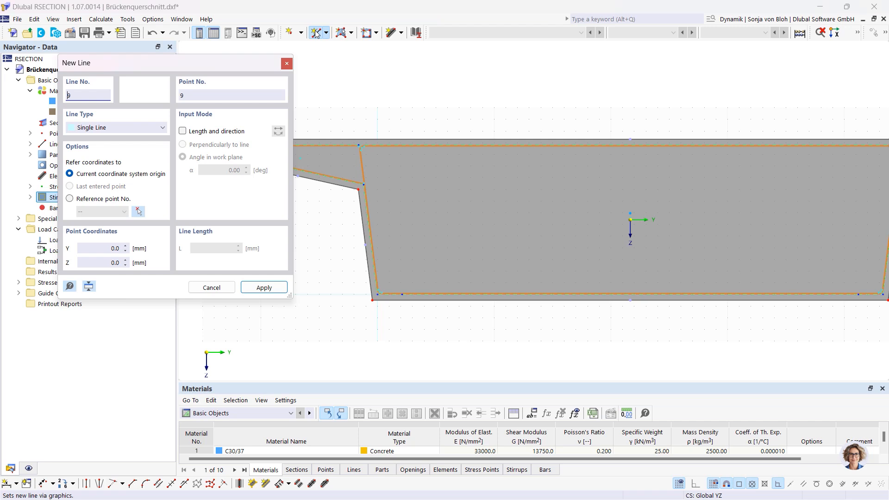
left_click(377, 107)
left_click(377, 329)
key("Escape")
key("Escape")
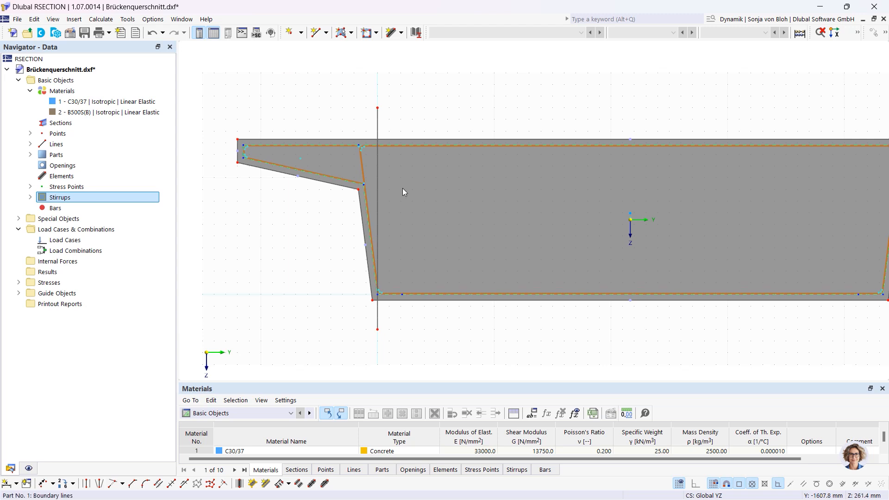
- Copy the vertical line 747 mm in Y, and copy that new line a further 448 mm in Y
left_click(378, 127)
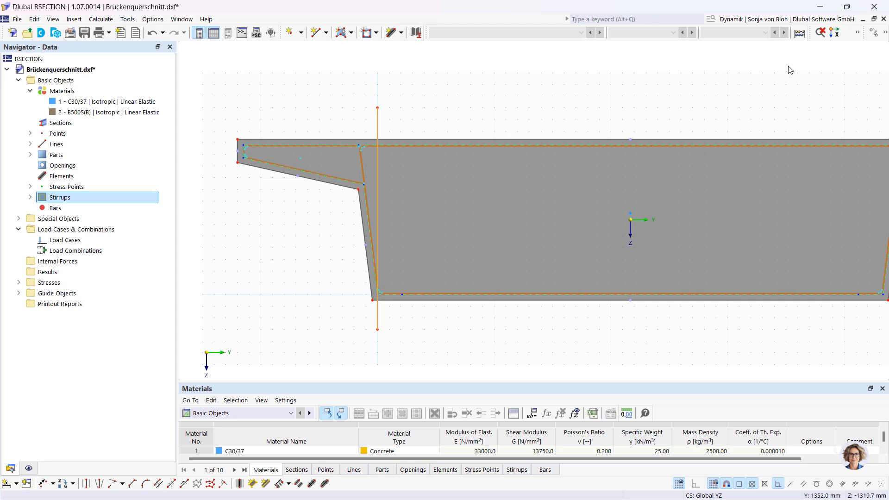
left_click(873, 32)
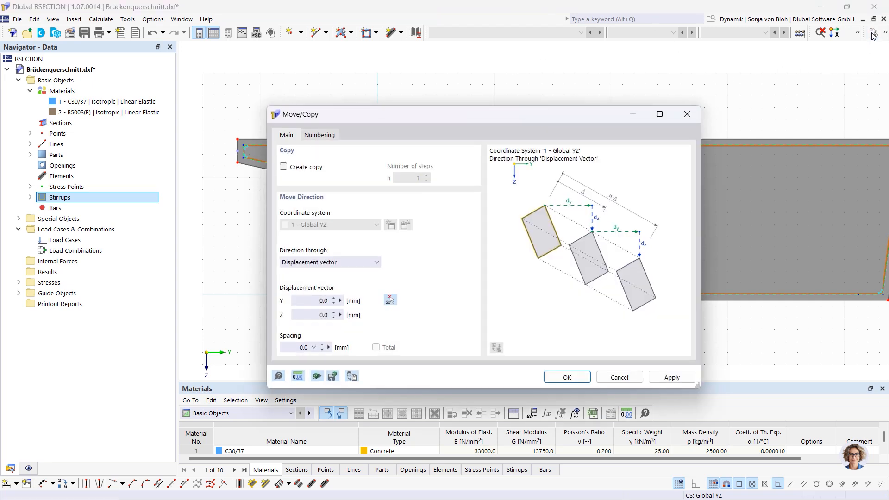
left_click(285, 167)
left_click(324, 301)
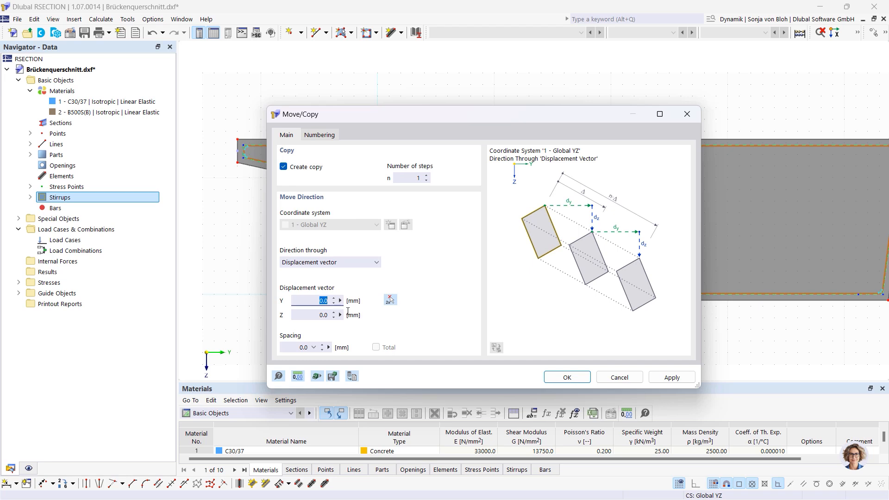
type("747")
left_click(672, 377)
double_click(323, 300)
type("448")
left_click(567, 376)
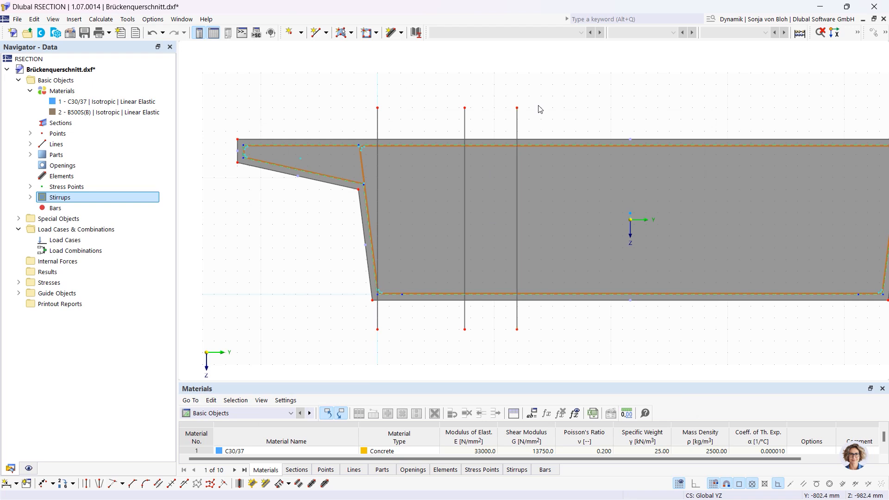
- Copy the two new vertical lines in 2 steps with a Y displacement of 448+747 mm
left_click_drag(540, 117, 450, 92)
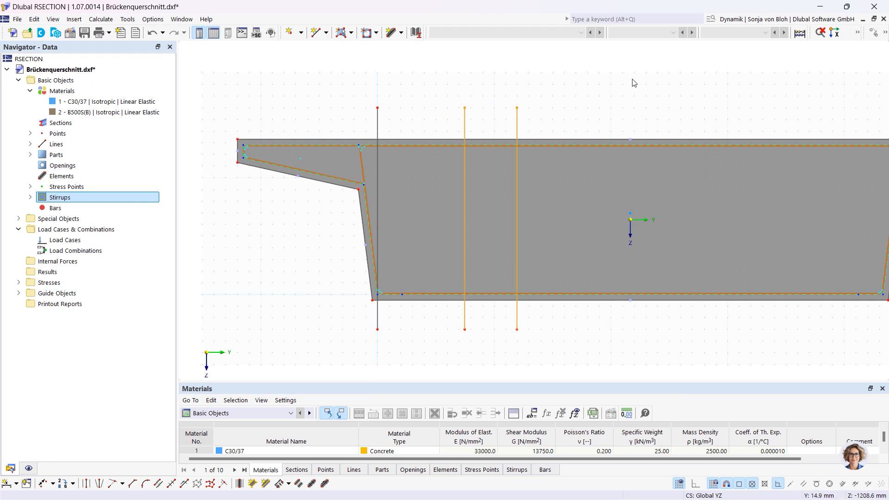
left_click(873, 32)
left_click(426, 175)
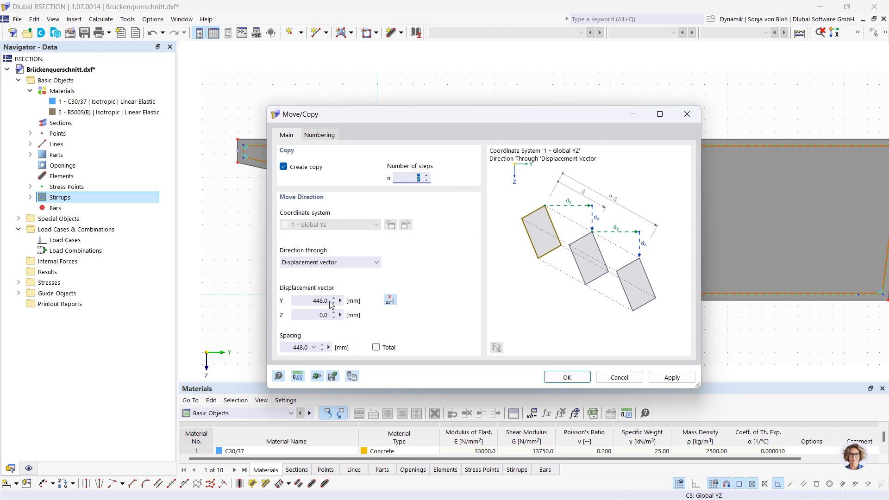
left_click(327, 301)
type("+747")
left_click(563, 375)
scroll(341, 254, "down", 2)
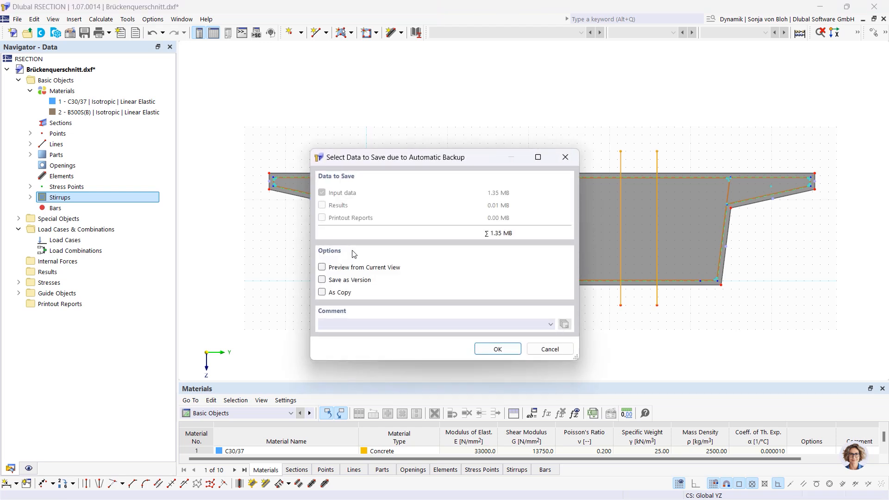
- Save the model from the automatic backup prompt as Brückenquerschnitt.rsc in the RSECTION Webinar 5 folder
left_click_drag(456, 161, 294, 118)
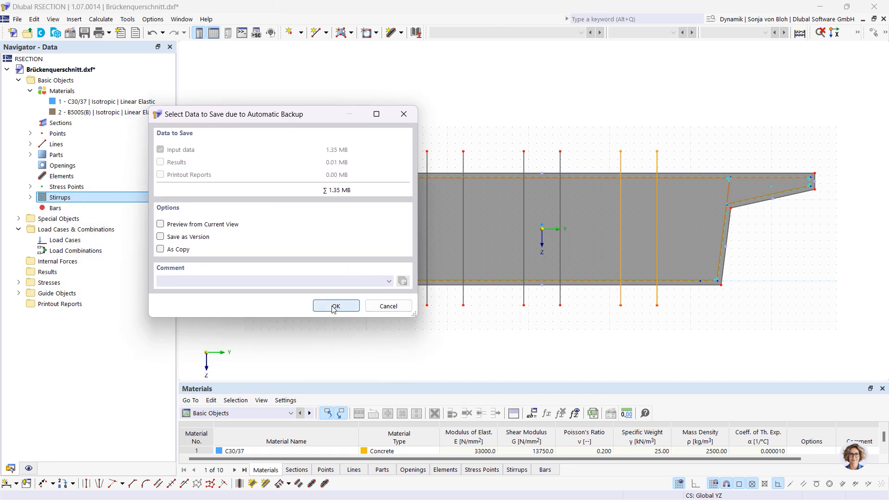
left_click(335, 306)
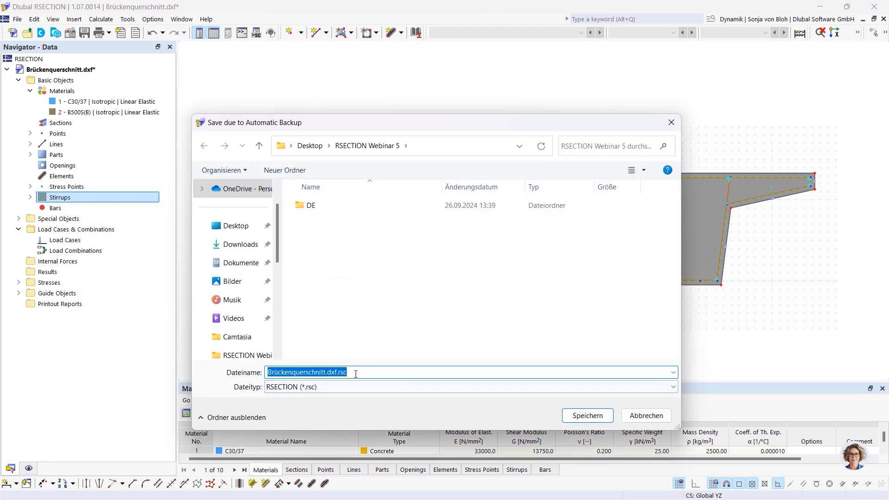
left_click(348, 371)
left_click_drag(352, 377, 328, 376)
key("BackSpace")
key("BackSpace")
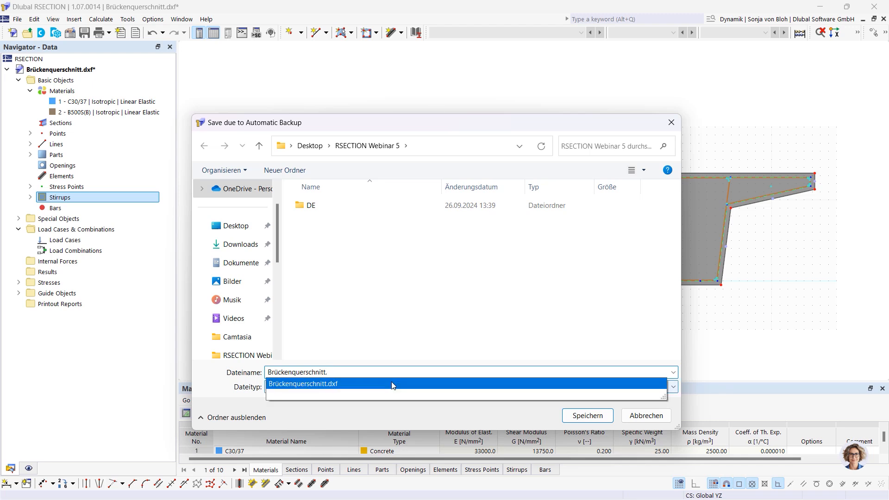
left_click(586, 415)
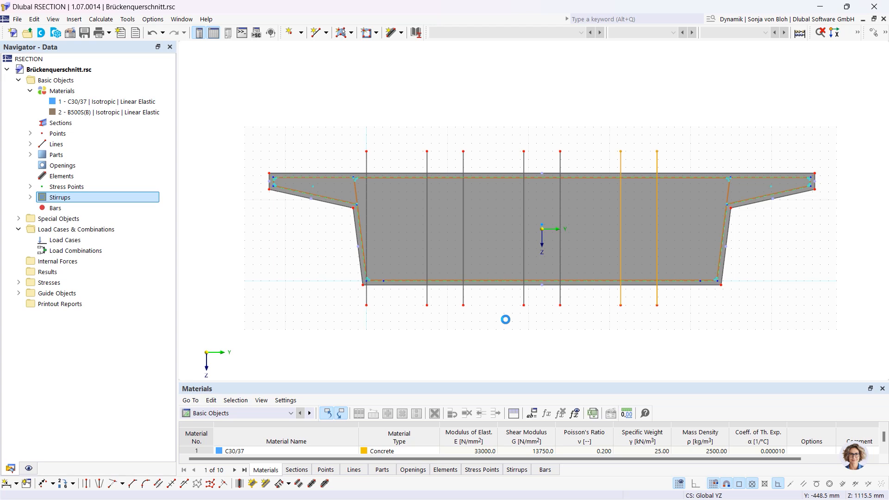
- Connect the vertical lines with the upper and lower cover lines at their intersections
left_click(884, 35)
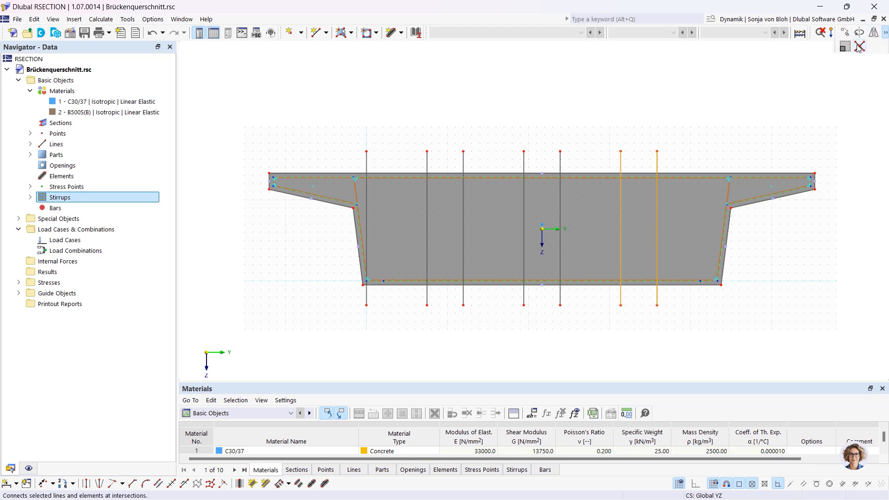
left_click(859, 47)
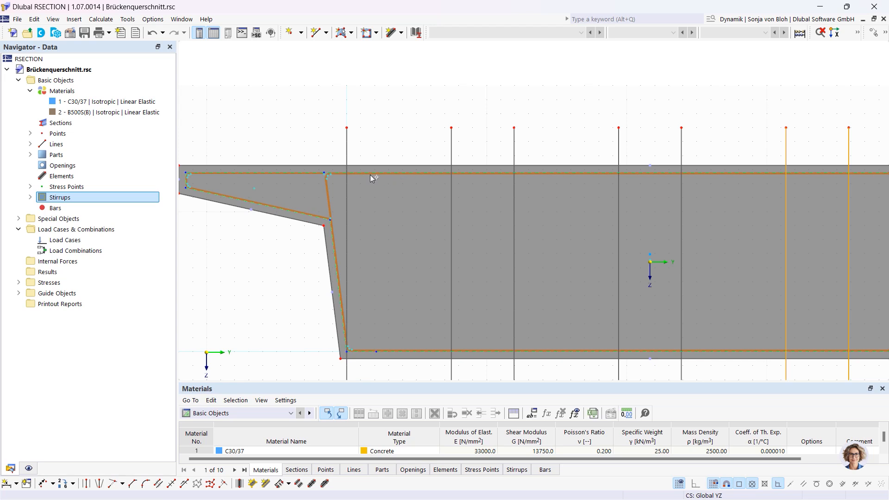
left_click_drag(342, 170, 871, 187)
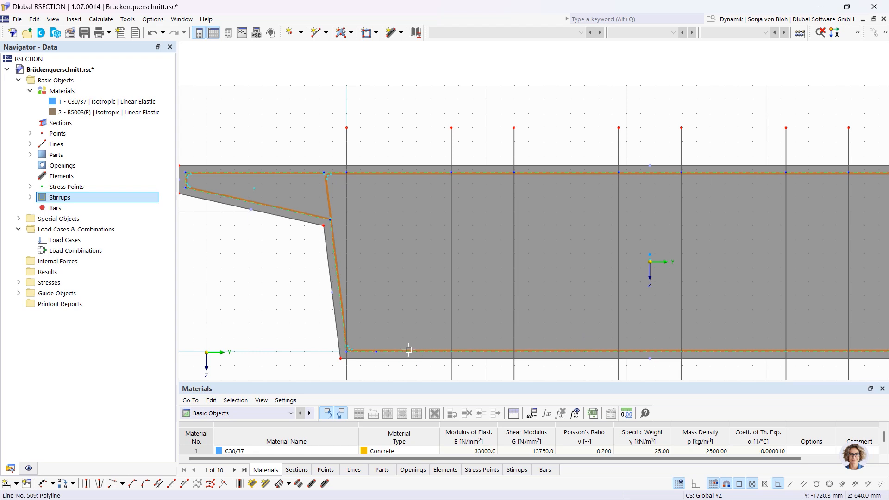
left_click_drag(432, 341, 871, 359)
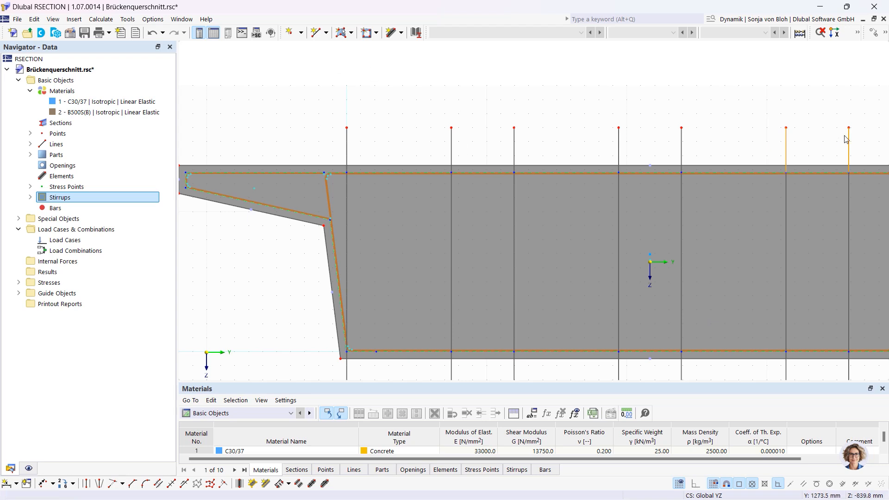
- Delete the vertical line ends projecting above and below the cover lines, as well as the remaining leftmost vertical line
left_click(830, 144)
left_click_drag(861, 140, 295, 100)
key("Delete")
scroll(258, 89, "down", 3)
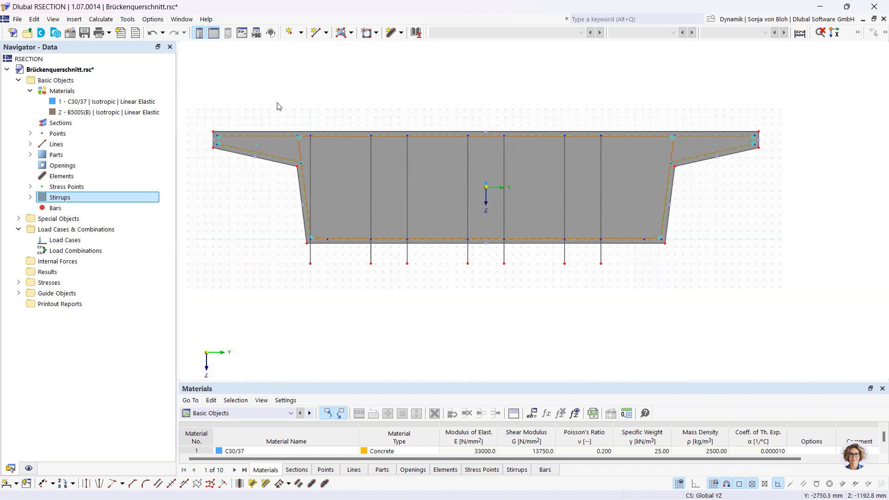
left_click_drag(621, 279, 271, 261)
key("Delete")
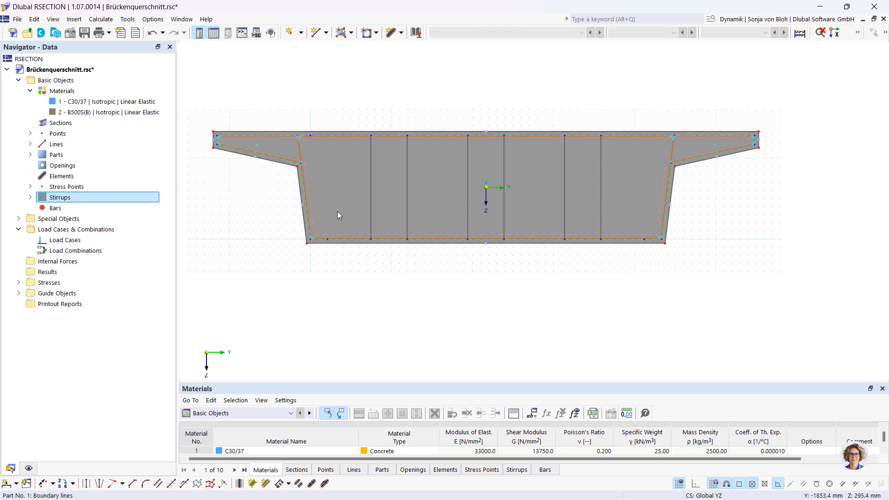
scroll(338, 215, "up", 2)
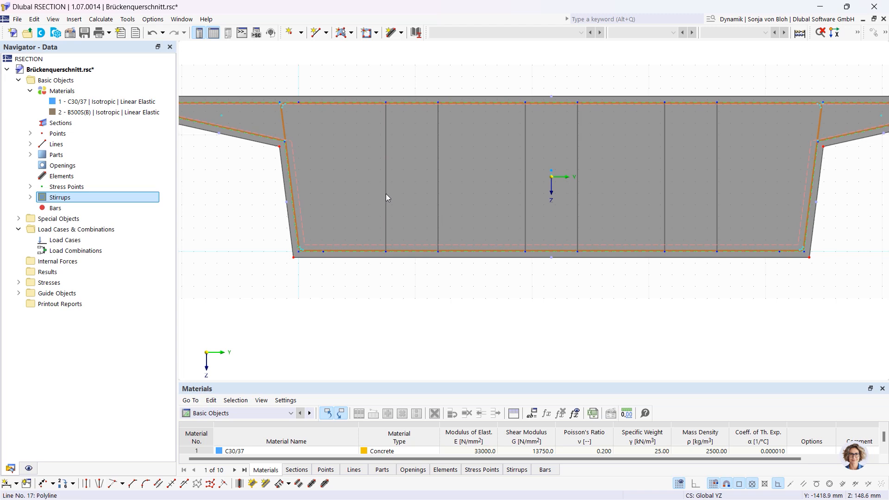
- Hide the parts in the display and delete the six vertical construction lines inside the box section
left_click(28, 468)
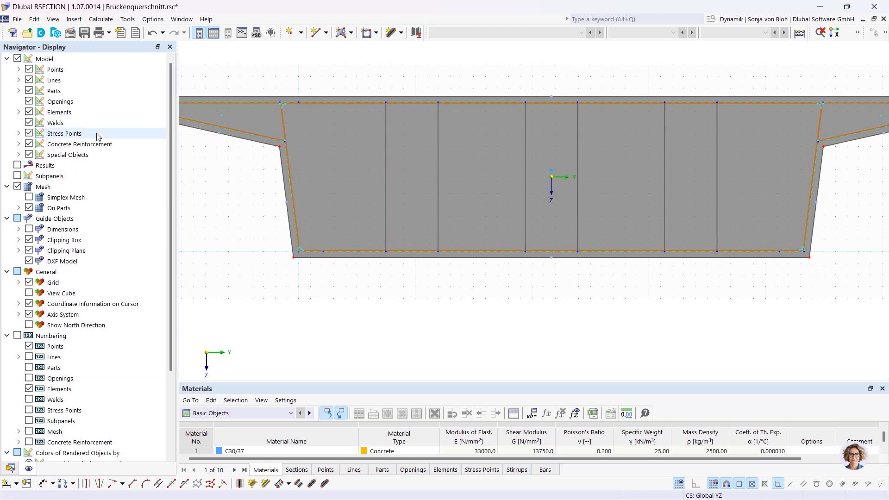
left_click(29, 91)
left_click_drag(740, 189, 338, 149)
key("Delete")
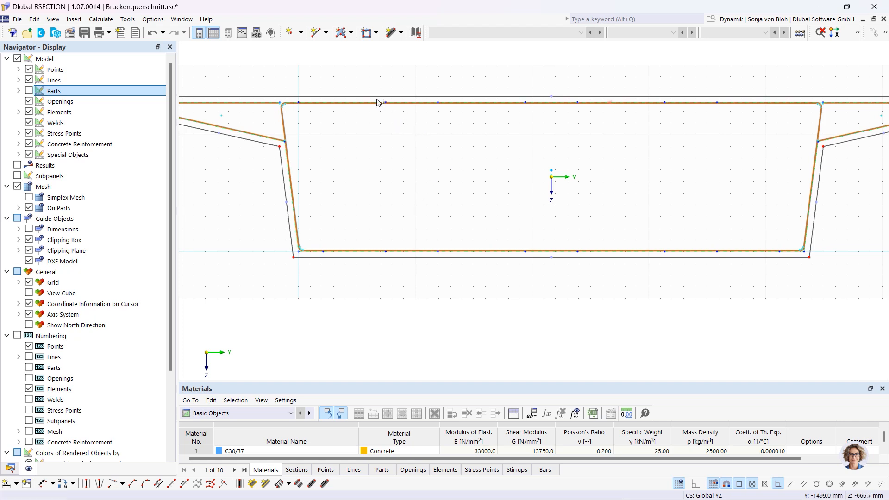
- Change the intersection points on the upper and lower cover lines, points 24-35, to the point type On Line
left_click_drag(377, 103, 746, 125)
mouse_move(371, 241)
left_mouse_down()
mouse_move(507, 270)
mouse_move(661, 270)
mouse_move(732, 256)
left_mouse_up()
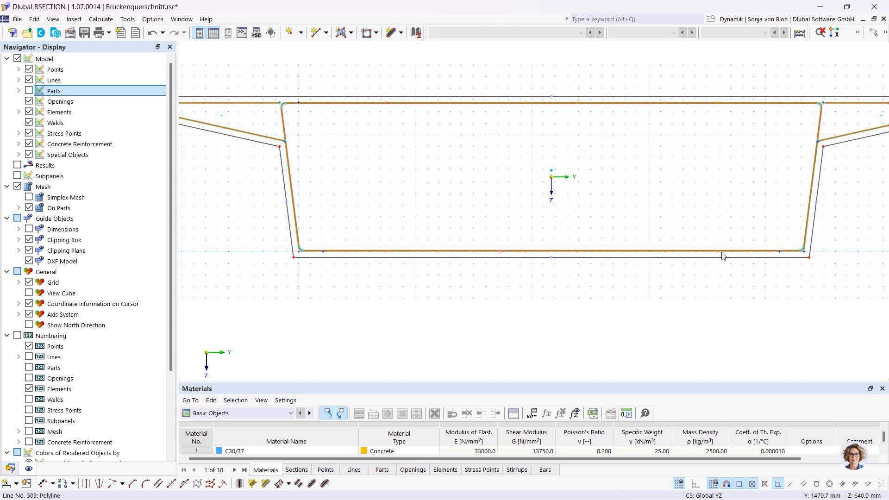
right_click(720, 255)
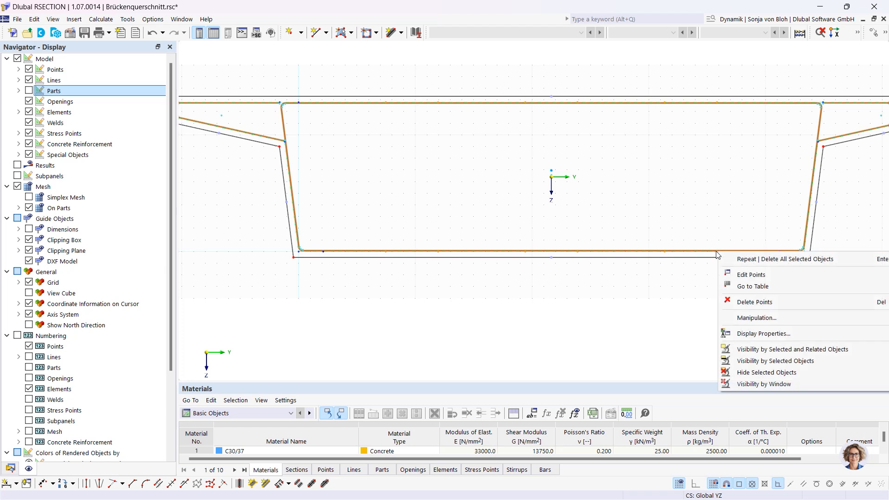
left_click(741, 275)
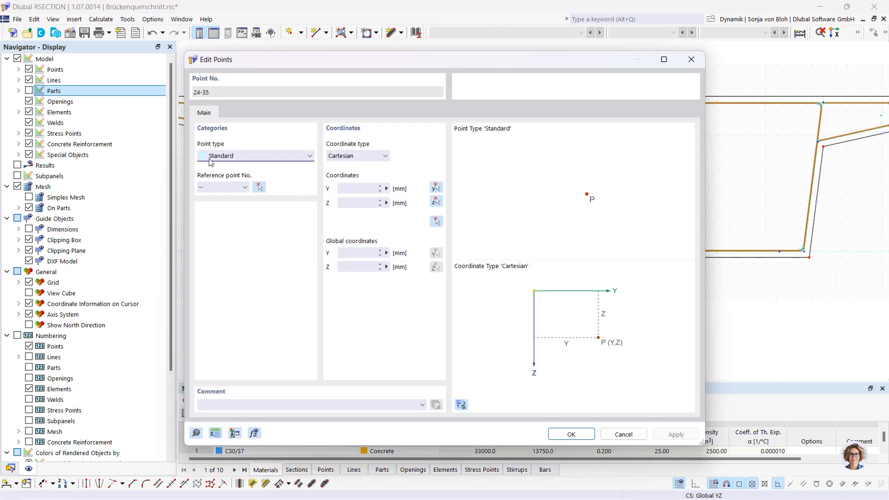
left_click(286, 157)
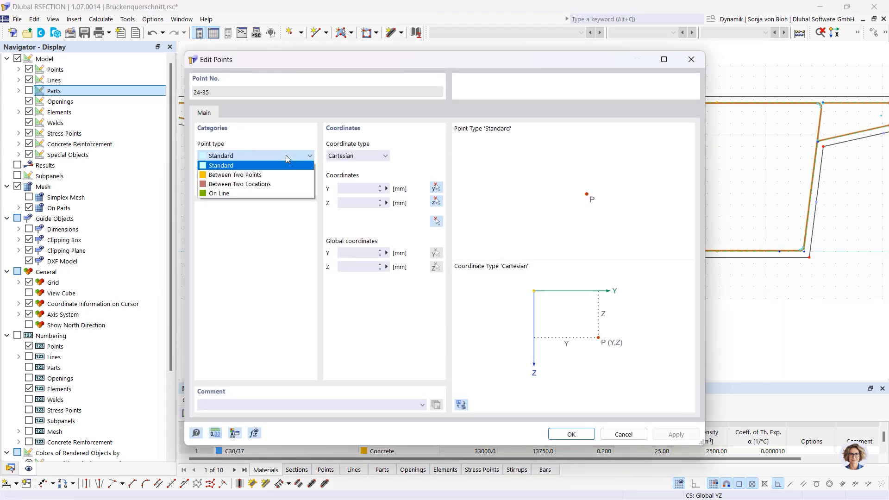
left_click(240, 191)
left_click(565, 433)
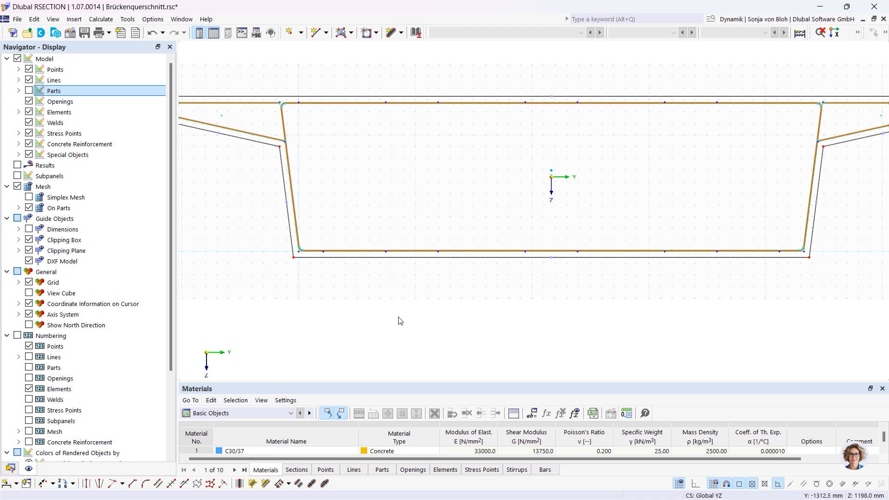
- Create a closed stirrup of 14 mm diameter in B500S(B) through cover points 24,25,31,30,24
left_click(10, 468)
right_click(53, 197)
left_click(105, 218)
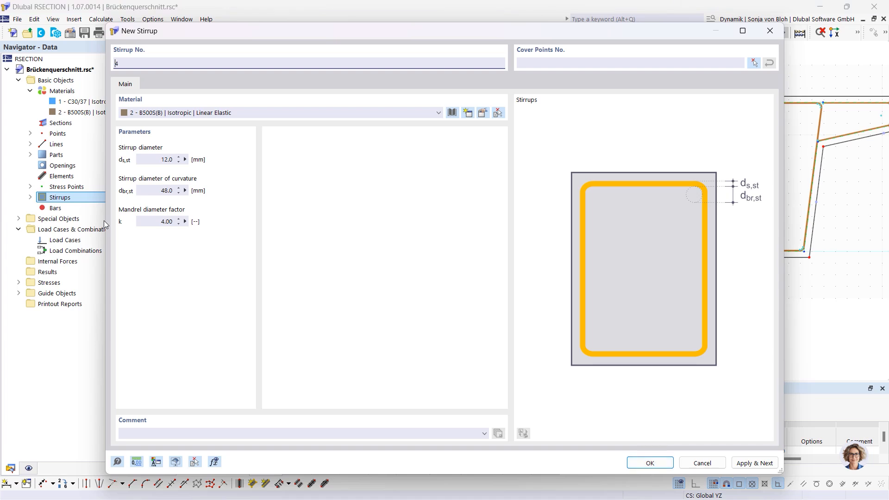
double_click(151, 160)
type("14")
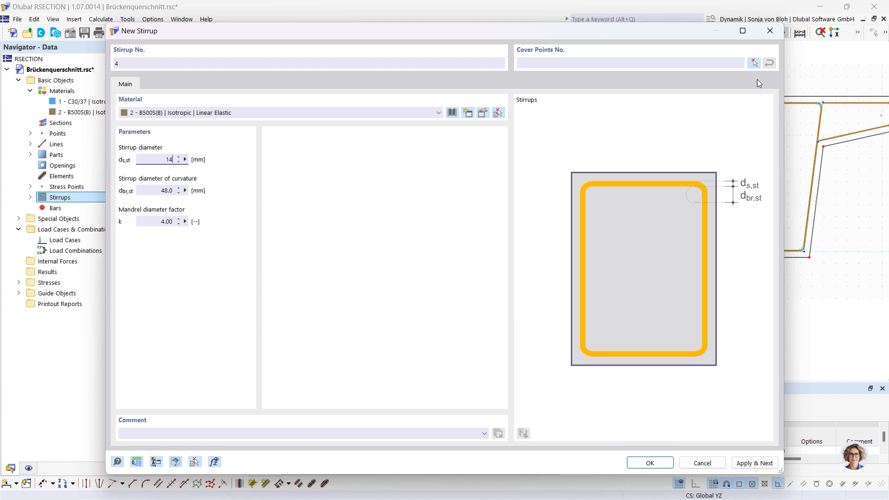
left_click(753, 63)
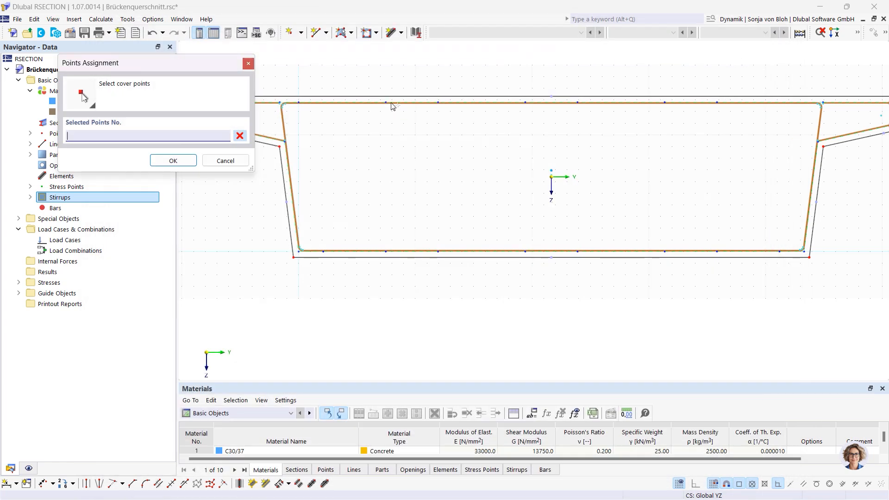
left_click(388, 103)
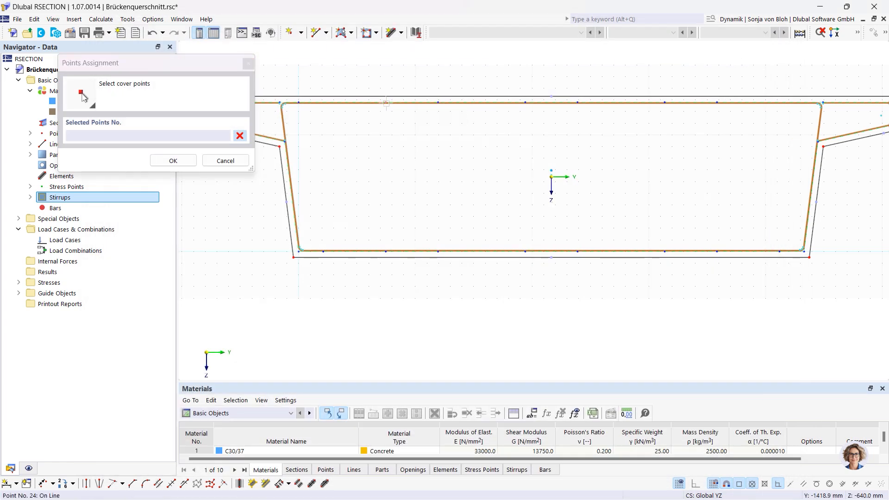
left_click(439, 102)
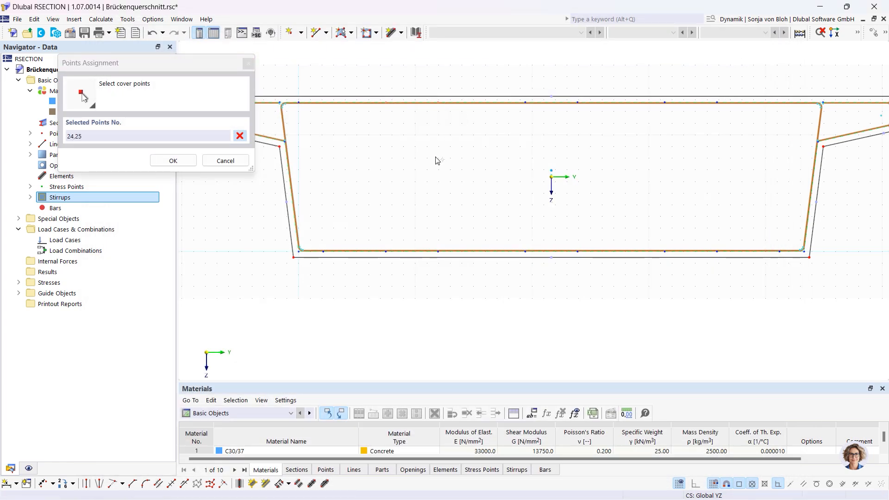
left_click(437, 252)
left_click(386, 252)
left_click(388, 102)
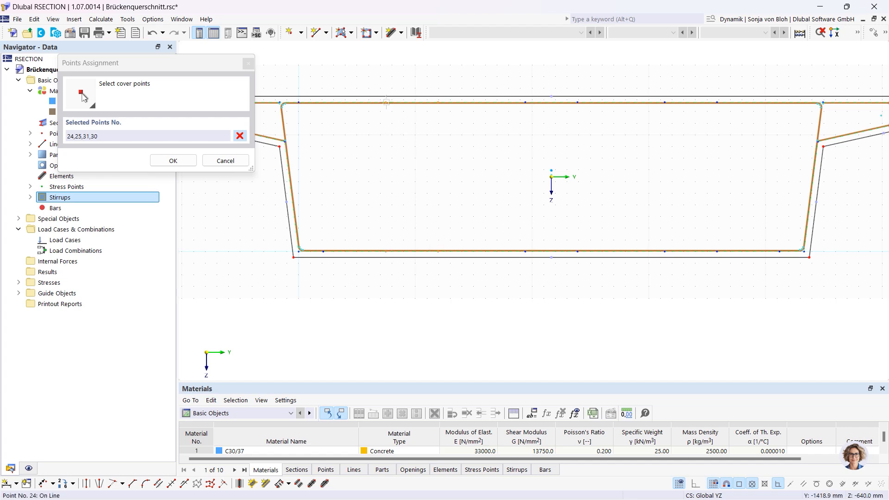
left_click(174, 160)
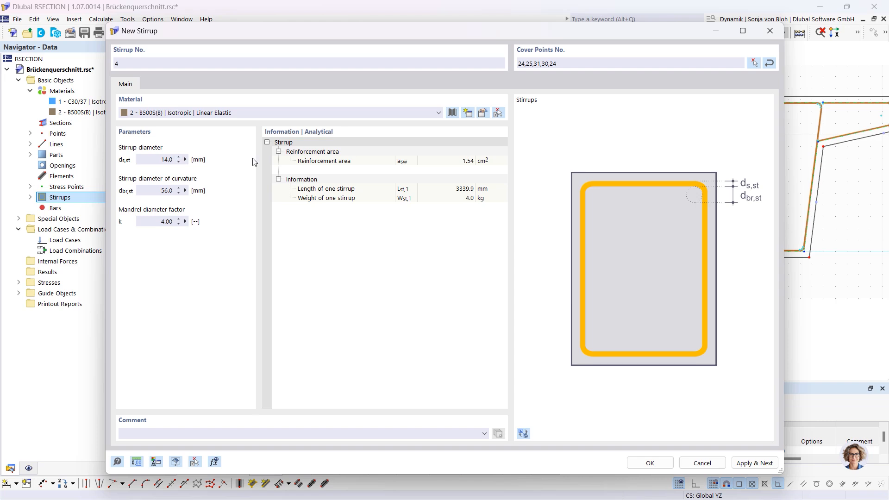
left_click(770, 462)
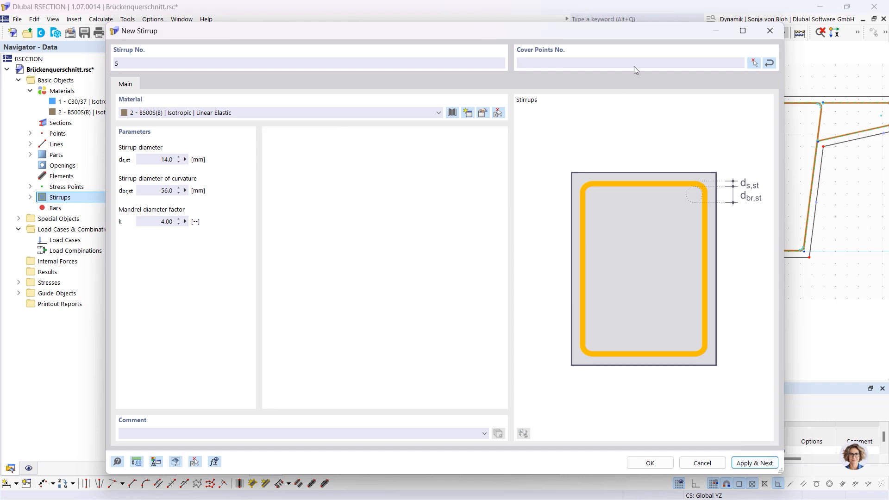
- Create a second closed 14 mm stirrup in the middle of the box through cover points 26,27,33,32,26
left_click(754, 63)
left_click(526, 102)
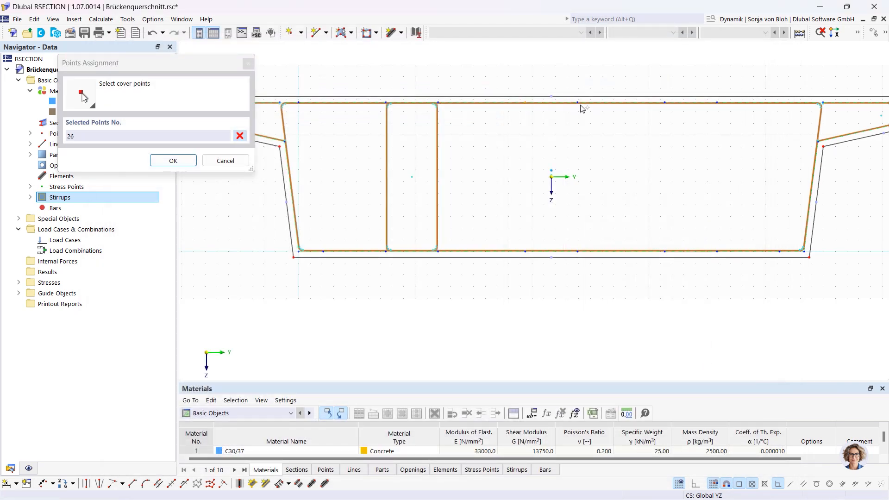
left_click(578, 102)
left_click(577, 251)
left_click(526, 250)
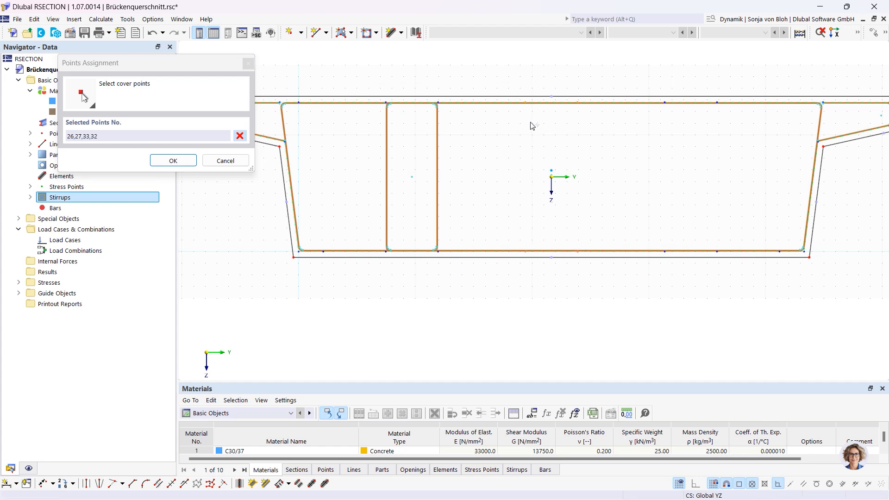
left_click(527, 102)
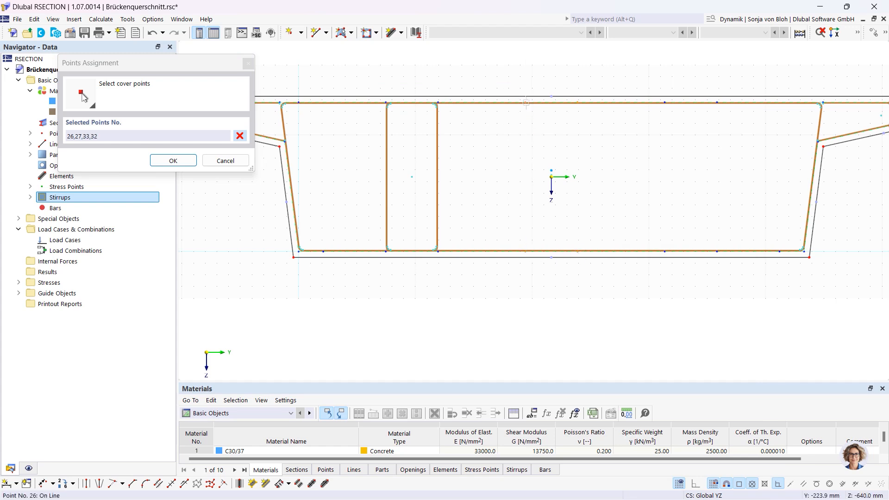
left_click(178, 160)
left_click(734, 461)
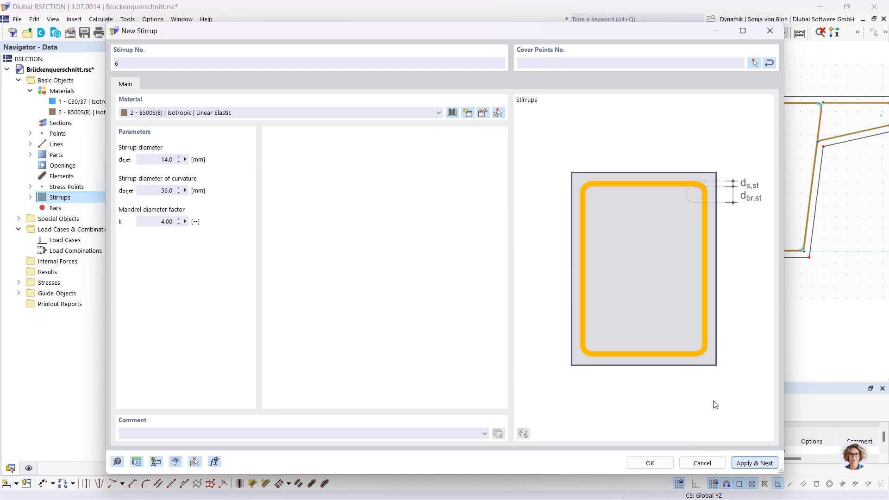
- Create a third closed 14 mm stirrup through cover points 28,29,35,34,28 and finish stirrup entry
left_click(754, 63)
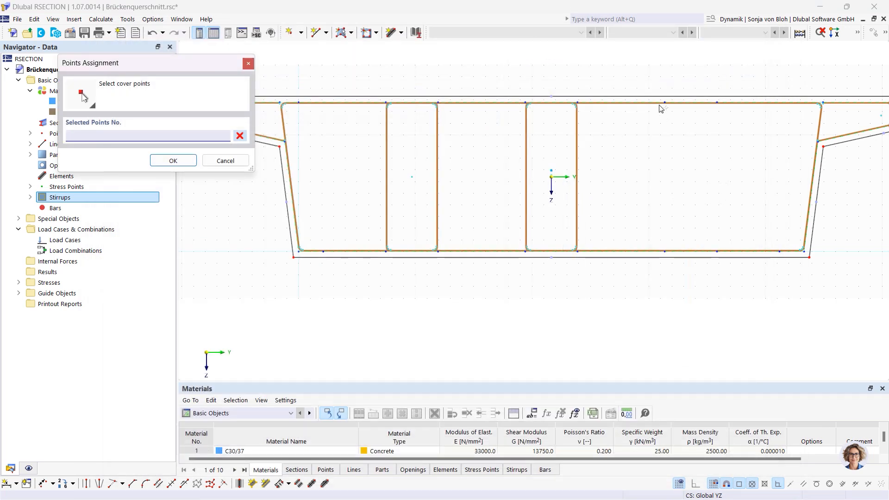
left_click(664, 102)
left_click(716, 103)
left_click(715, 250)
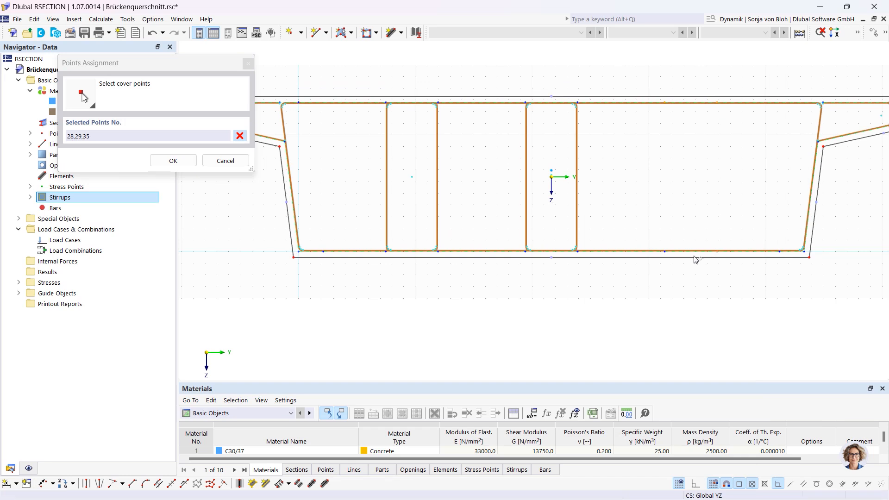
left_click(665, 251)
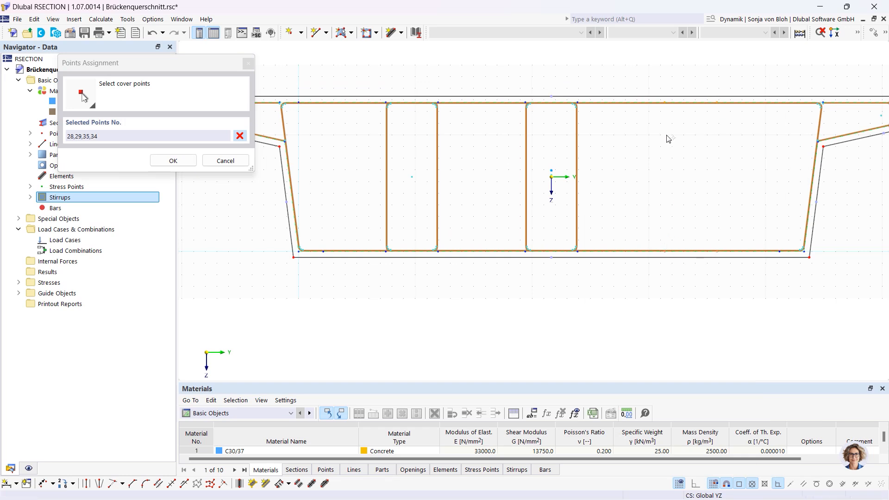
left_click(665, 101)
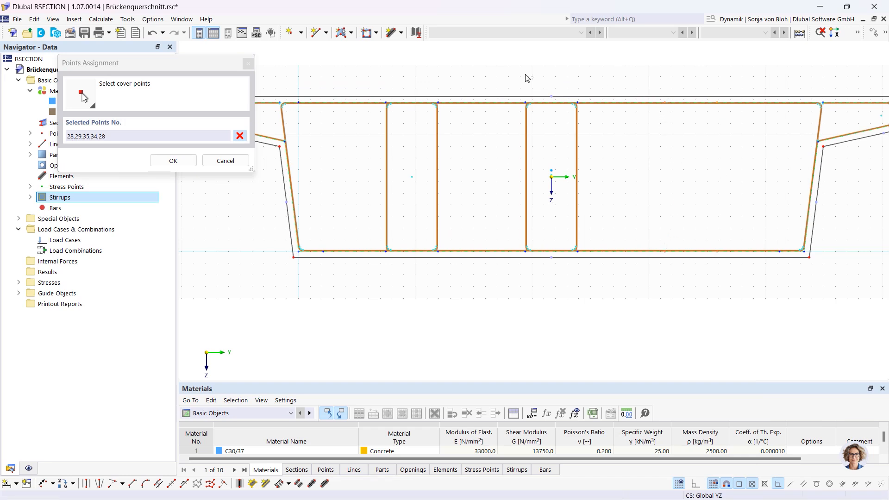
left_click(173, 161)
left_click(648, 462)
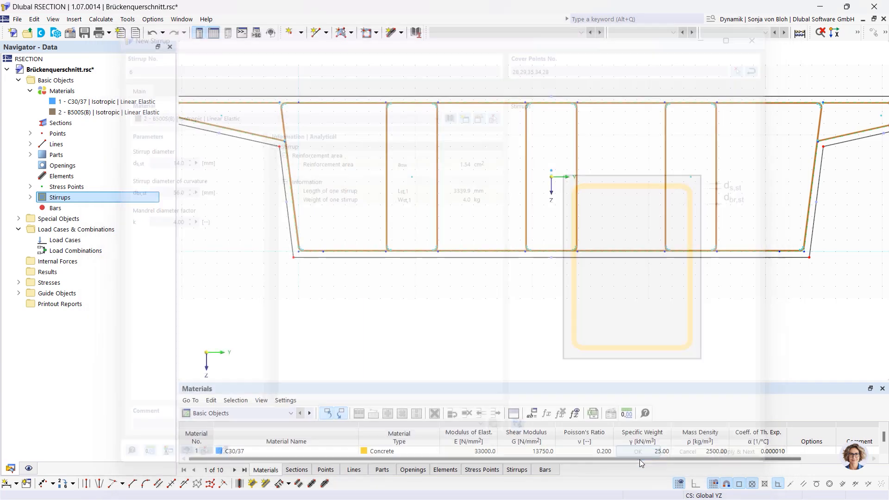
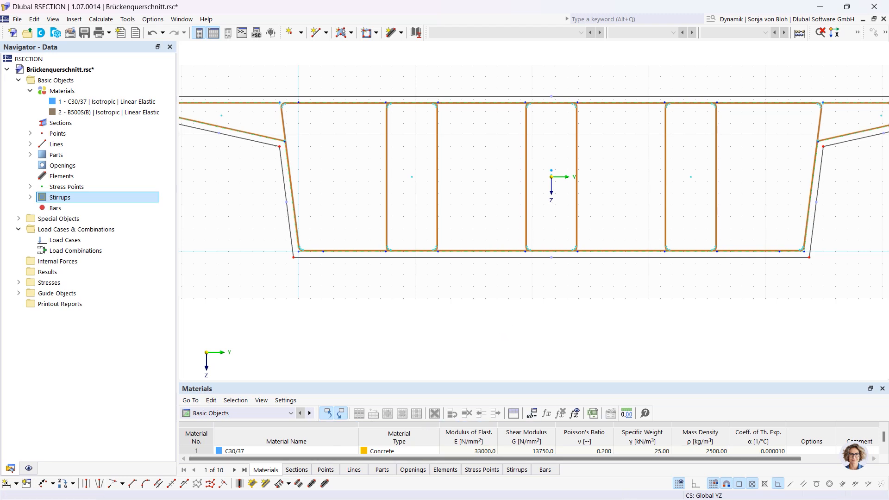
- Create a Single | Point bar of 28 mm diameter at point 524 in the outer stirrup's lower left corner
right_click(49, 209)
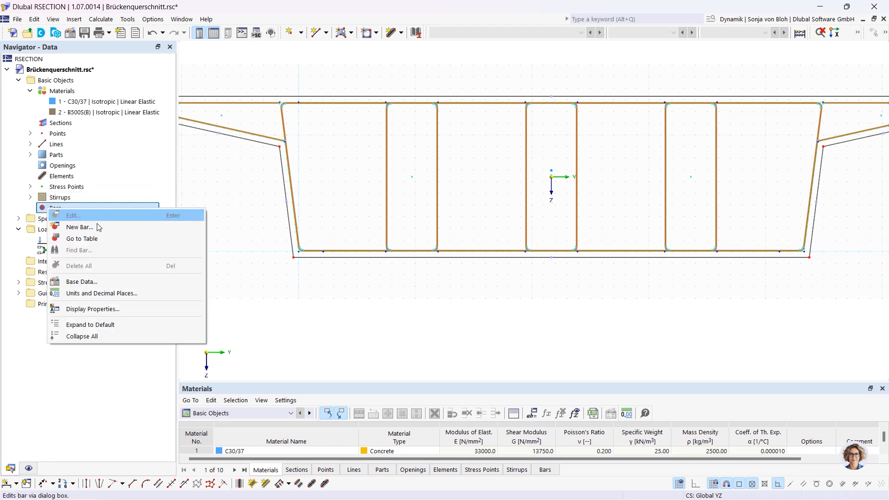
left_click(98, 230)
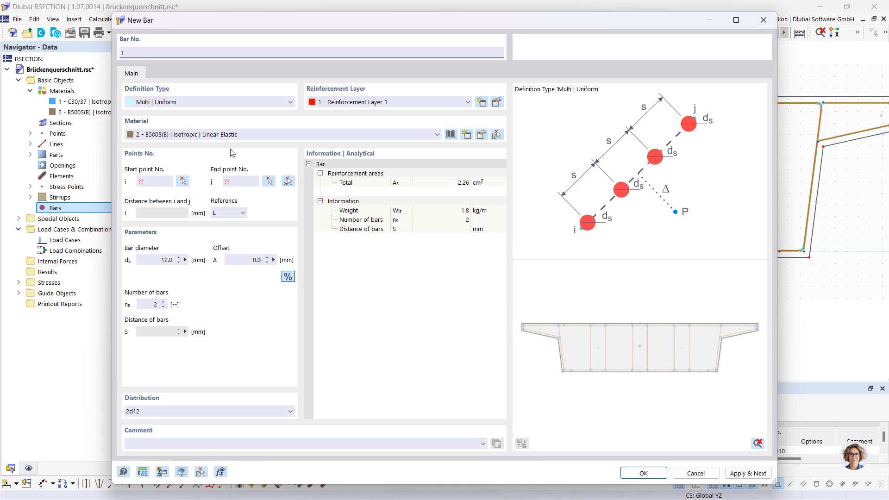
left_click(201, 103)
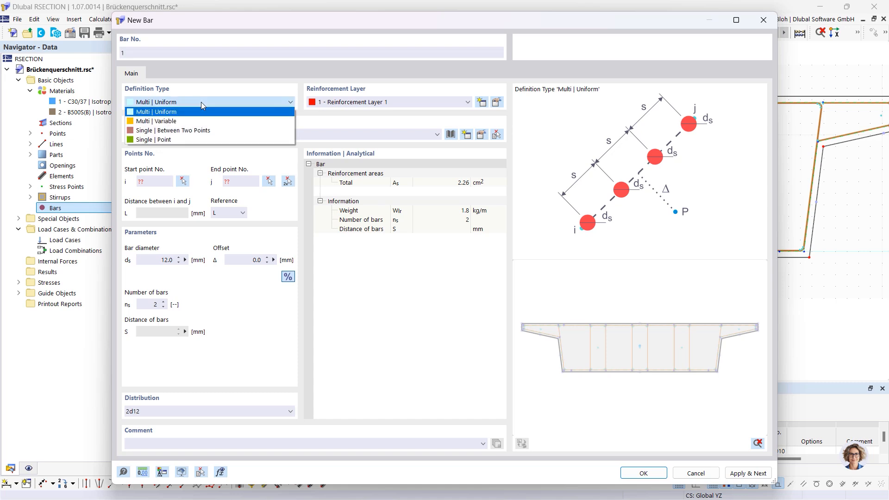
left_click(165, 141)
left_click(149, 229)
type("28")
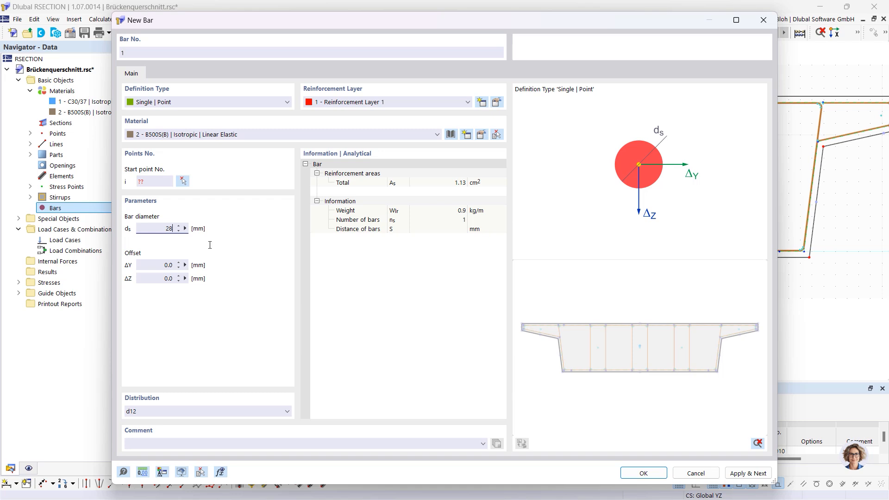
left_click(182, 182)
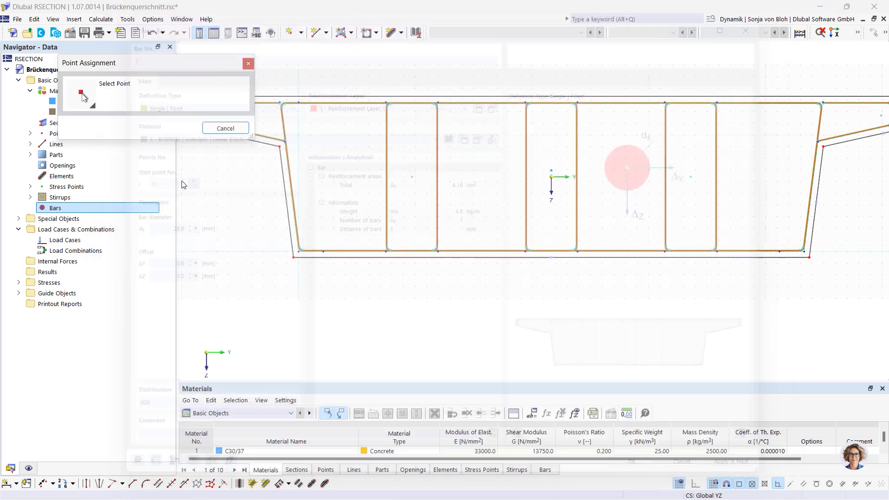
scroll(300, 255, "up", 4)
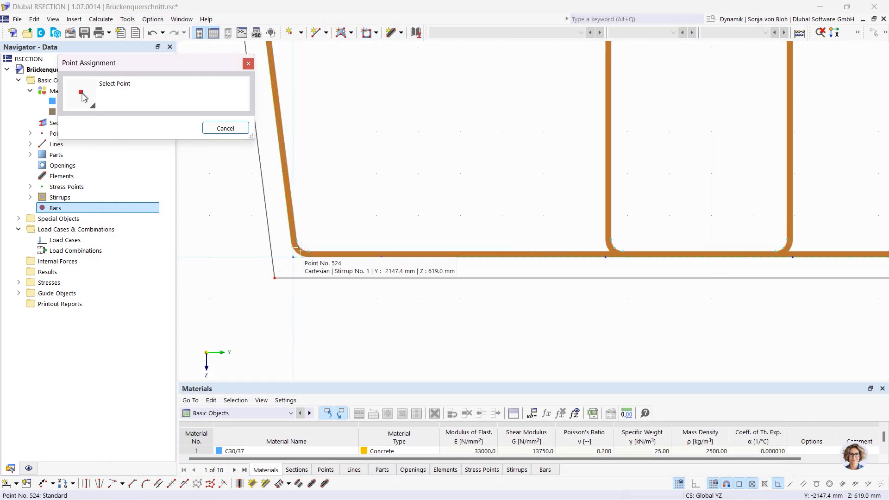
left_click(307, 255)
left_click(763, 471)
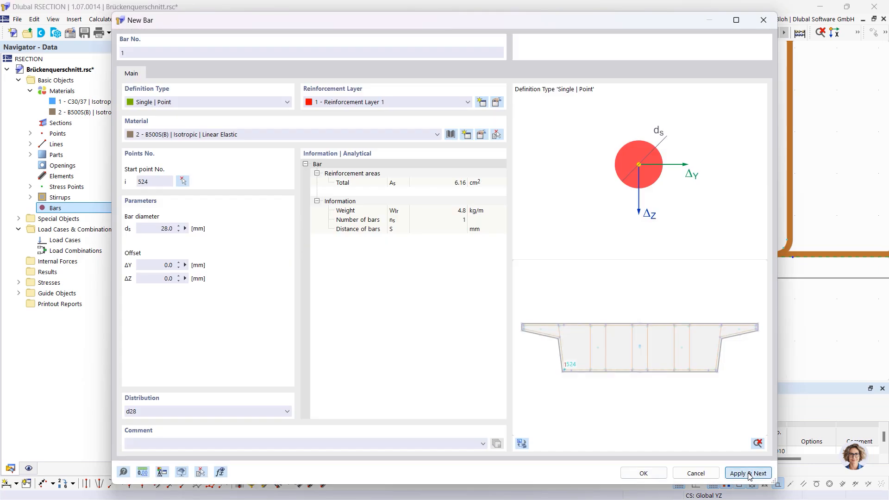
- Place 28 mm Single | Point bars at both lower corners of the left inner stirrup
left_click(187, 183)
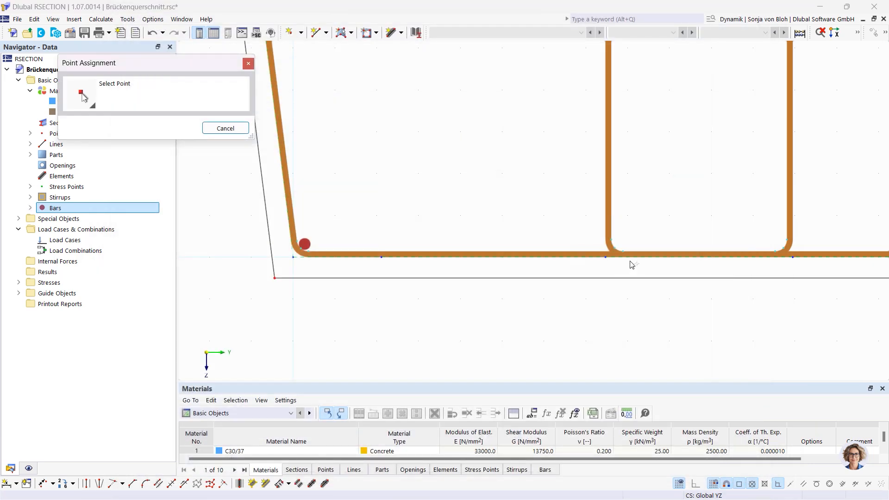
left_click(614, 248)
left_click(747, 473)
left_click(185, 181)
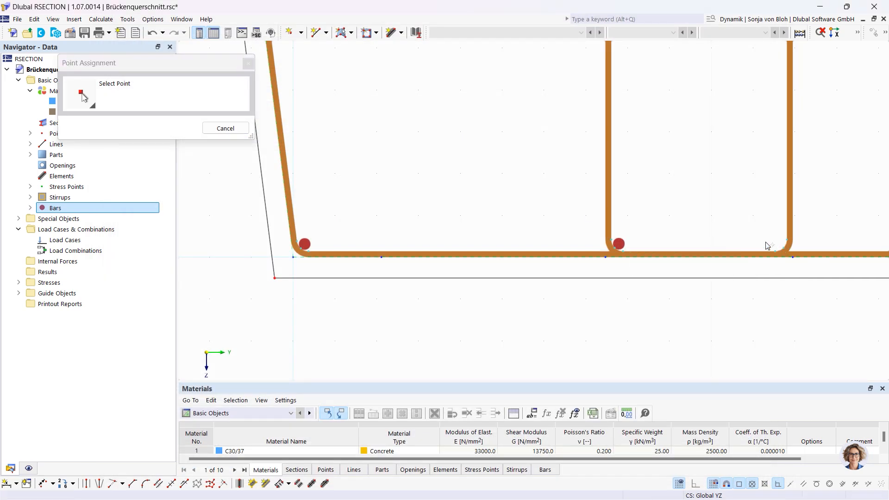
left_click(781, 247)
left_click(747, 473)
- Place 28 mm Single | Point bars at both lower corners of the middle inner stirrup, using point 565 for the right one
left_click(182, 182)
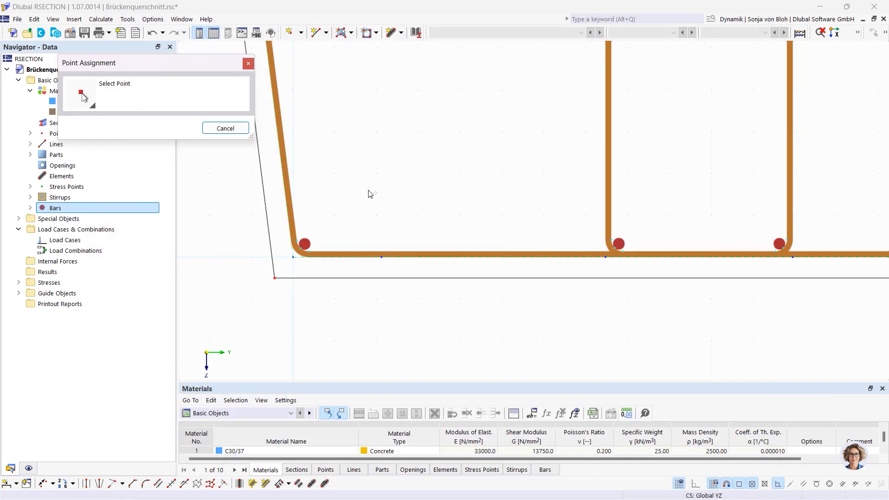
scroll(370, 194, "down", 2)
scroll(761, 229, "up", 5)
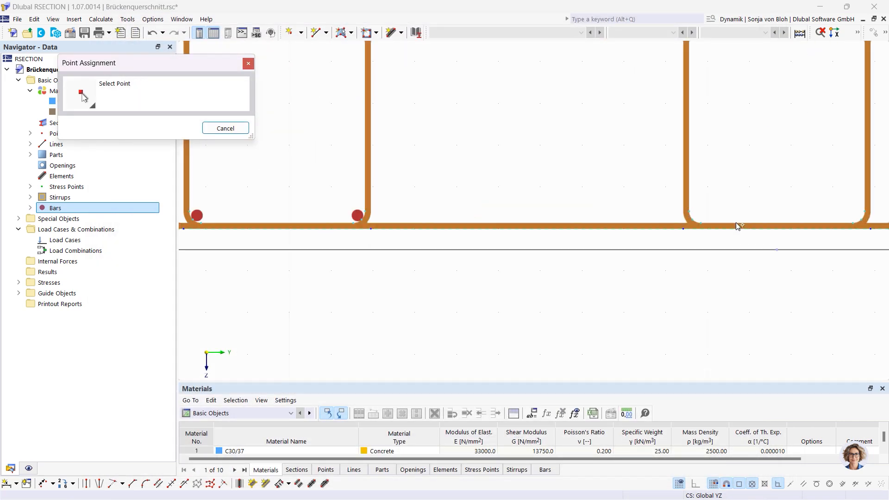
left_click(680, 222)
left_click(747, 473)
left_click(183, 181)
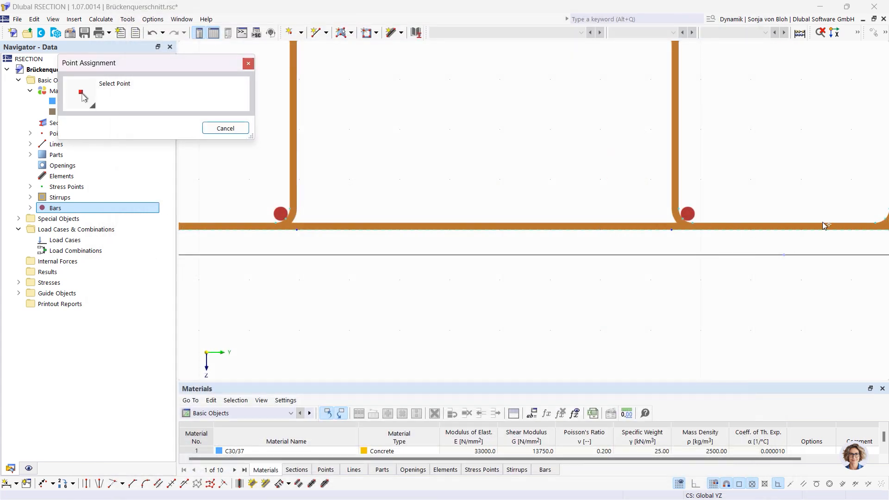
left_click(736, 225)
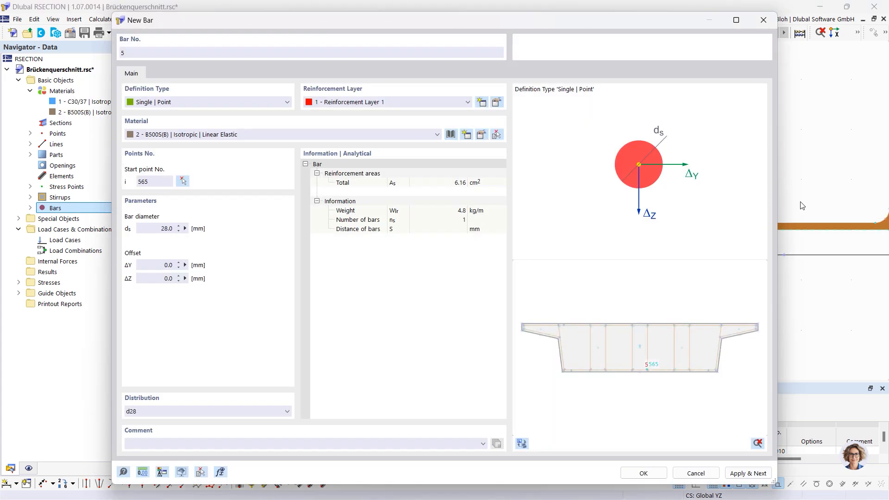
left_click(747, 472)
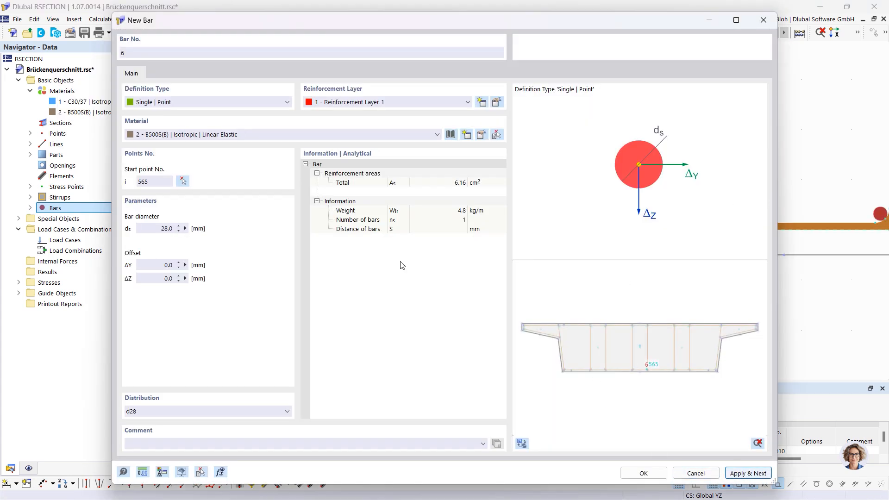
- Place 28 mm Single | Point bars at points 581 and 578, the lower corners of the right inner stirrup
left_click(183, 182)
scroll(391, 222, "down", 4)
middle_click_drag(713, 281, 419, 349)
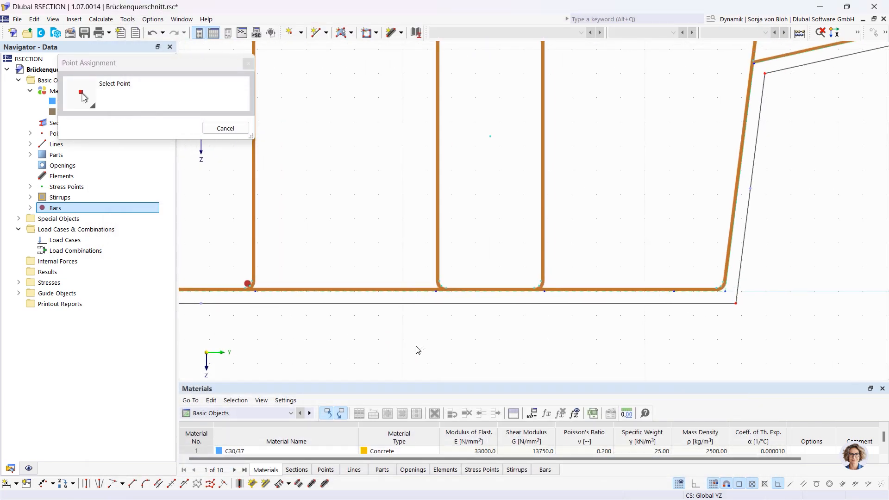
left_click(440, 283)
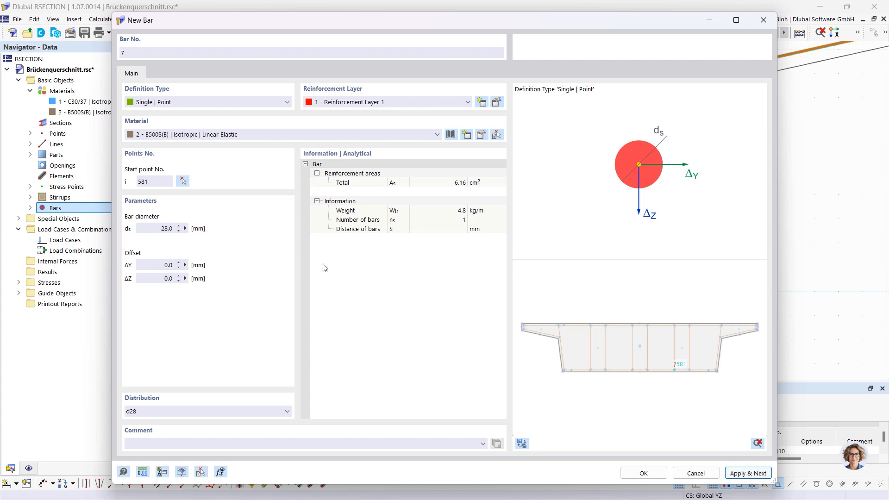
left_click(182, 180)
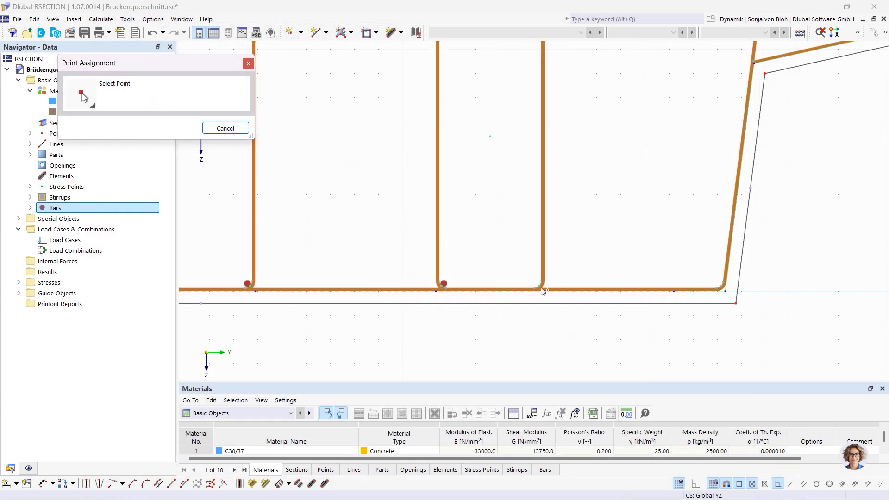
left_click(536, 285)
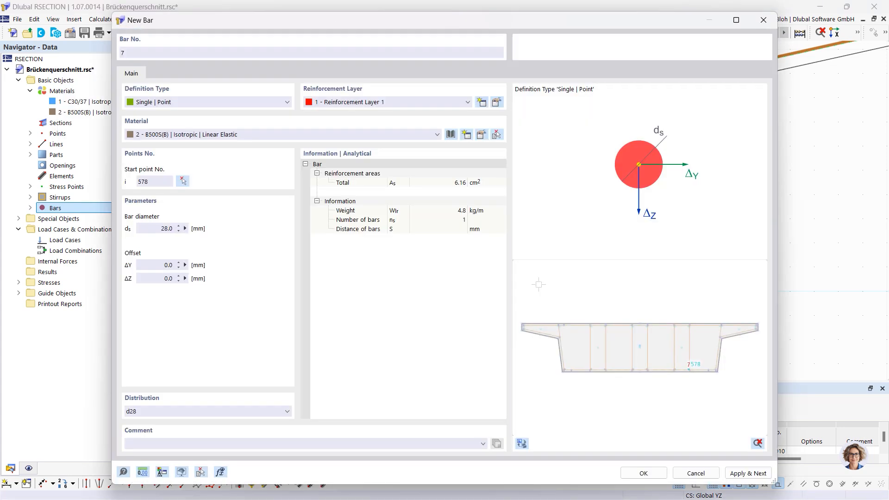
left_click(745, 474)
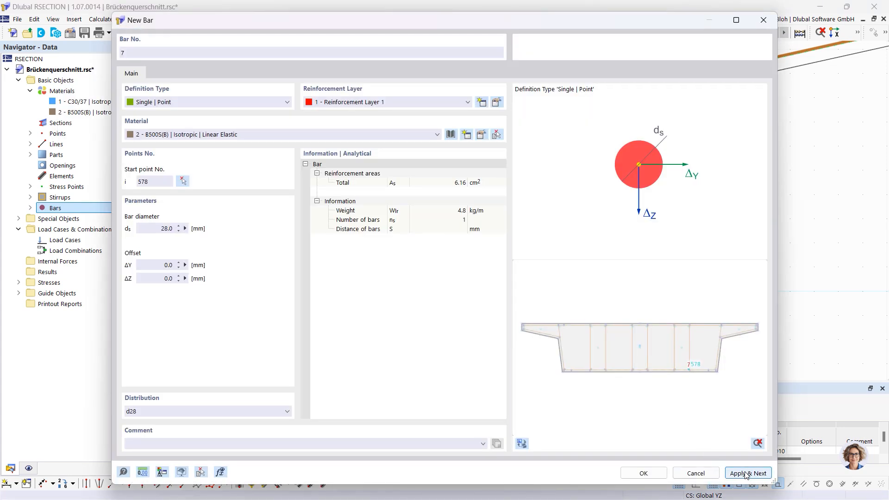
- Place a 28 mm Single | Point bar at point 521 in the outer stirrup's lower right corner
left_click(187, 180)
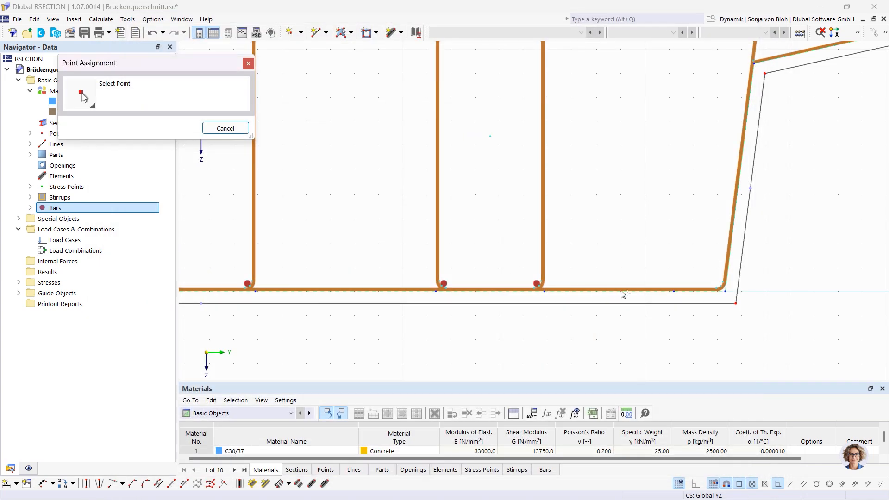
left_click(724, 289)
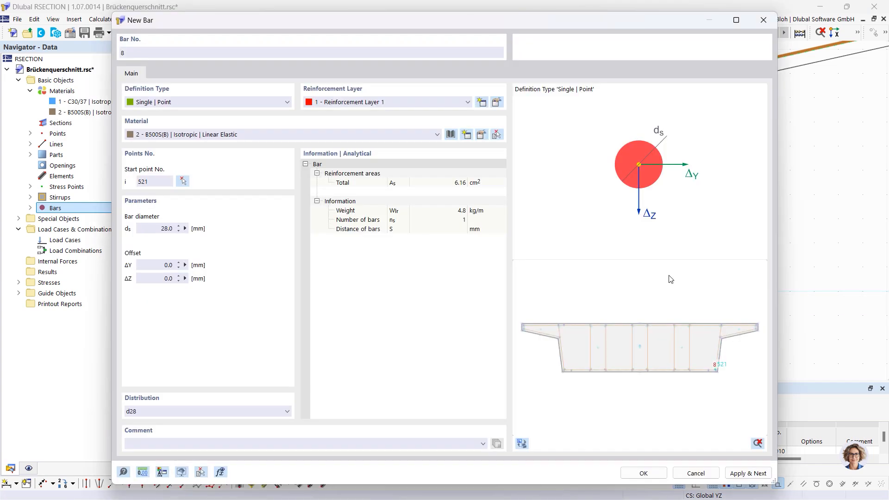
left_click(750, 474)
- Define a Multi | Variable row of 9 bars with 75 mm spacing and a 76 mm start distance
left_click(208, 105)
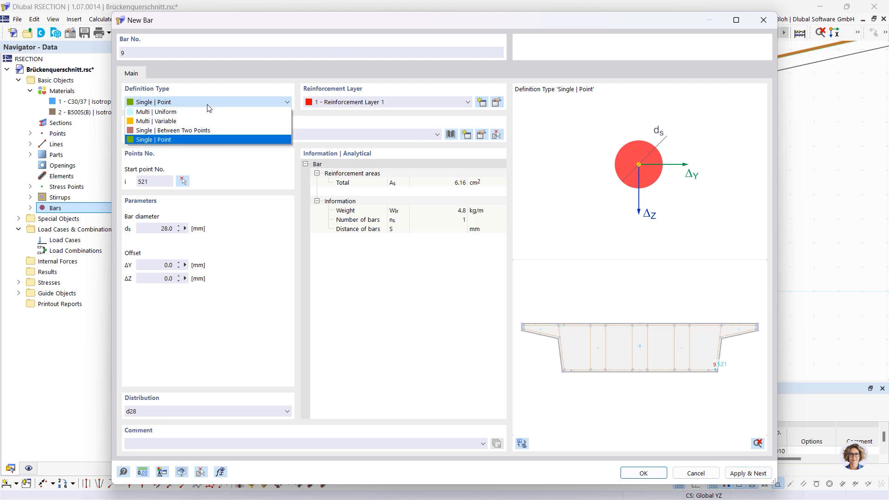
left_click(180, 121)
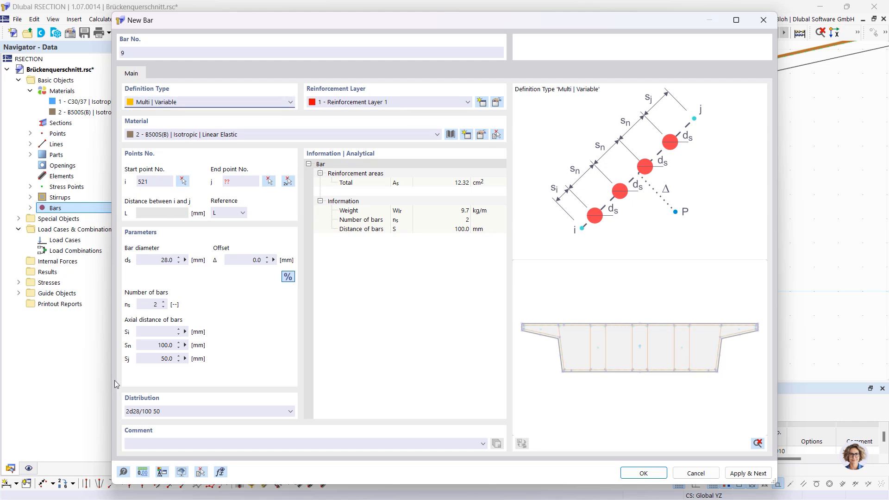
double_click(155, 305)
type("9")
key("Tab")
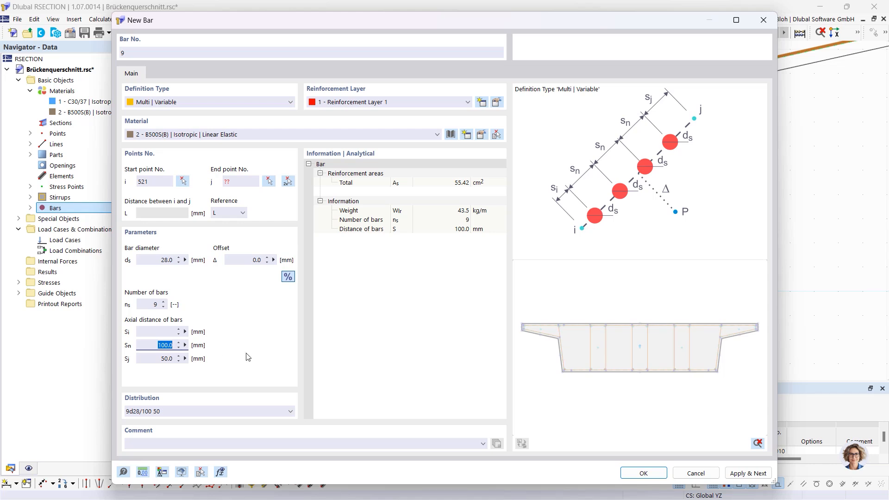
type("75")
left_click(153, 332)
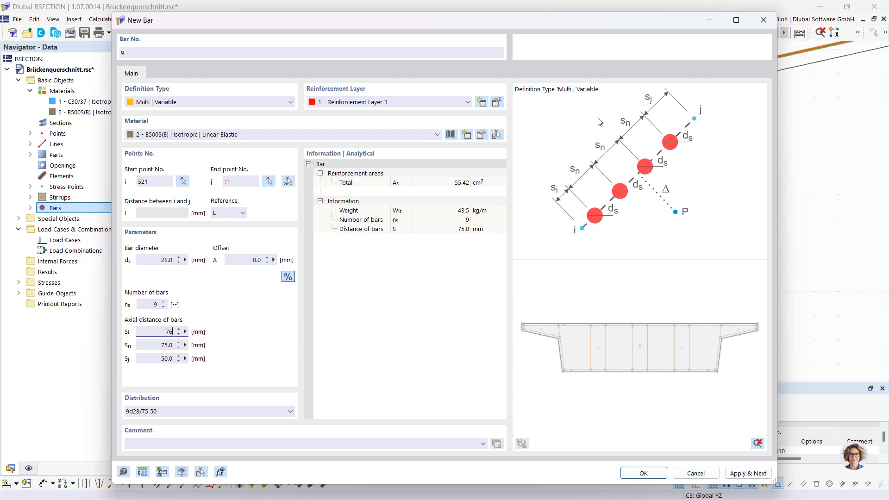
- Assign points 579 and 522 as the bar row's start and end along the bottom edge and create the row
left_click(288, 180)
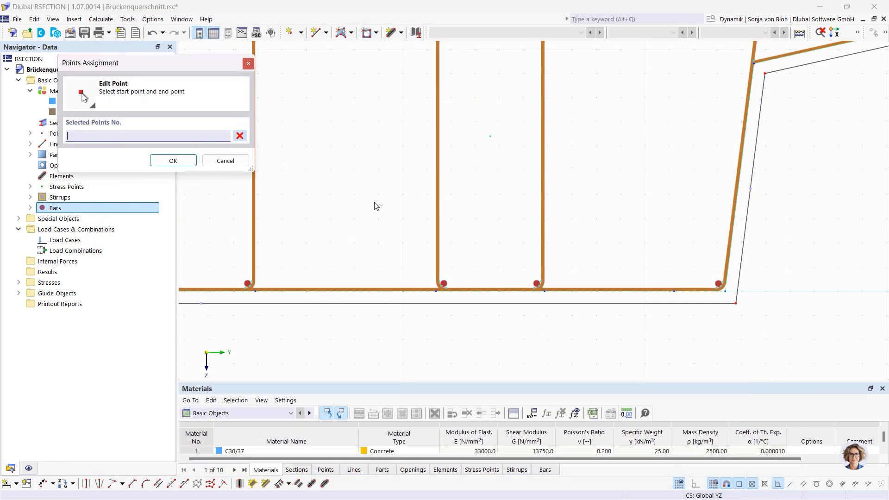
scroll(550, 288, "up", 2)
left_click(544, 290)
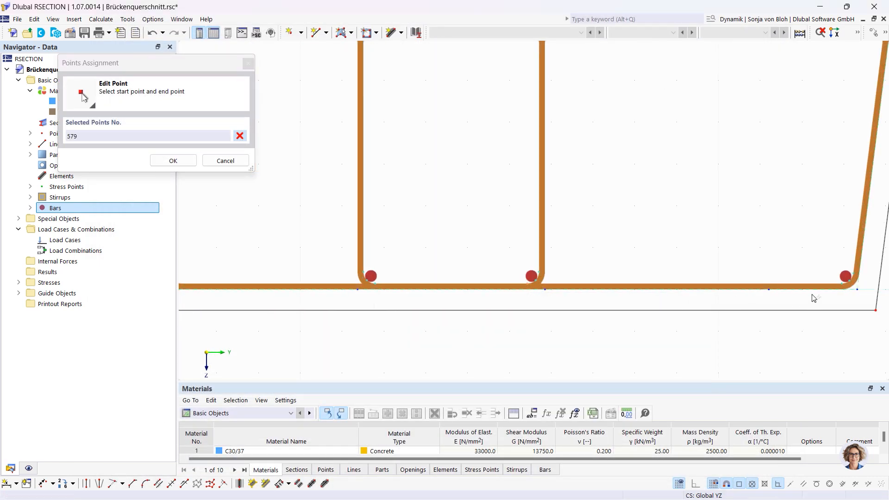
left_click(842, 285)
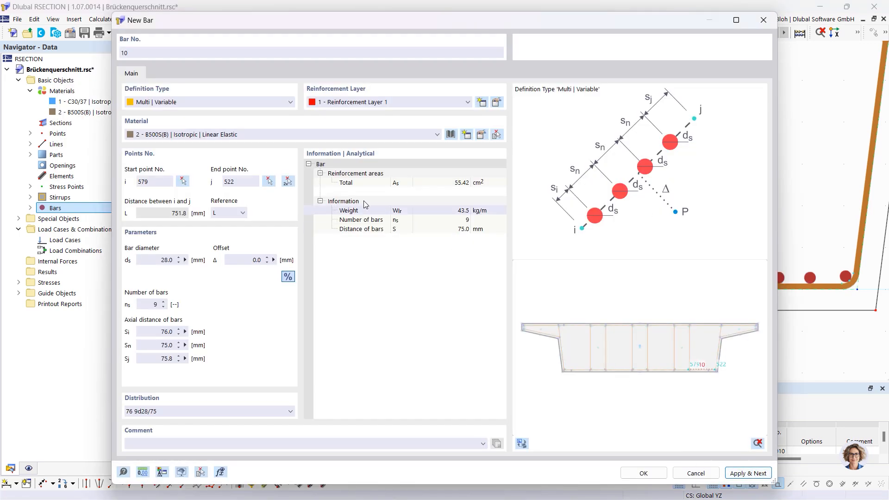
- Start selecting the start and end points for another Multi | Variable bar row
left_click(288, 181)
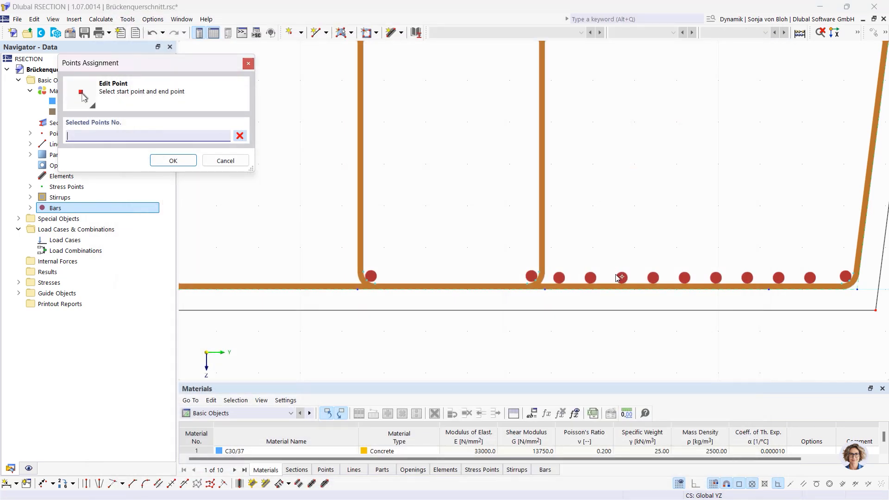
- Create the bottom row of nine 28 mm bars from point 523 at the outer left corner to point 554 at the adjacent stirrup
scroll(323, 231, "down", 4)
scroll(322, 282, "up", 4)
scroll(323, 282, "up", 2)
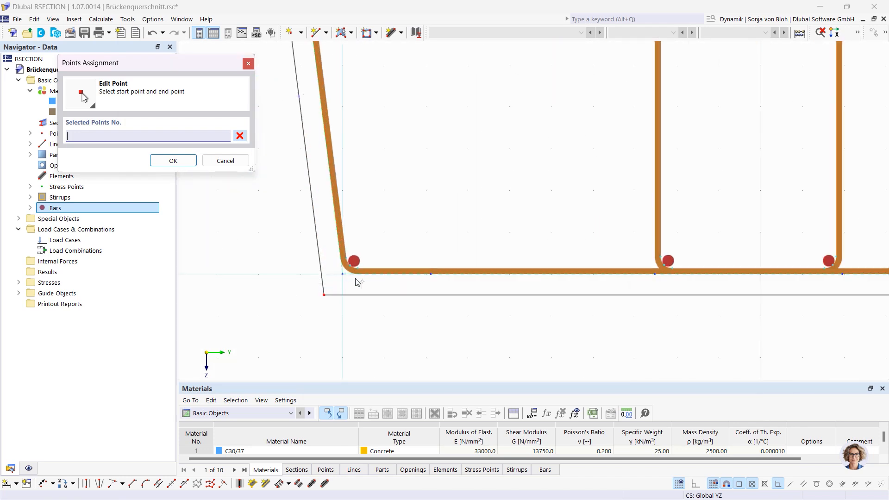
scroll(357, 279, "up", 1)
left_click(360, 263)
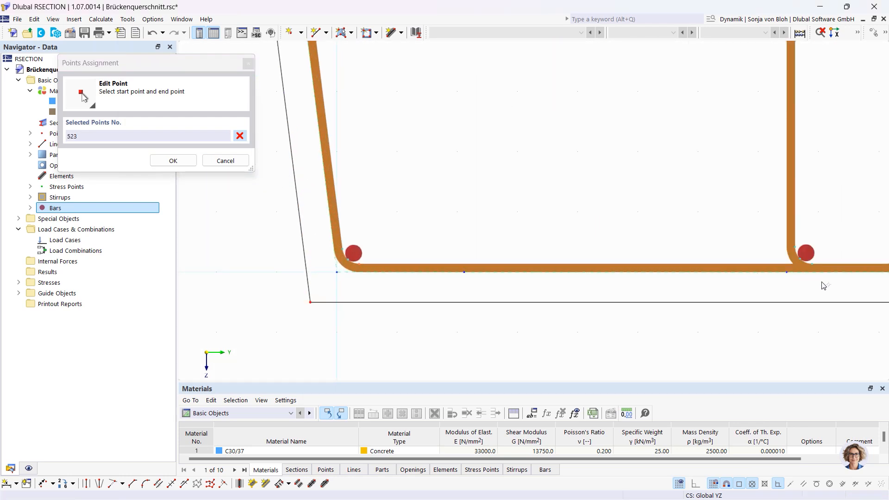
left_click(810, 263)
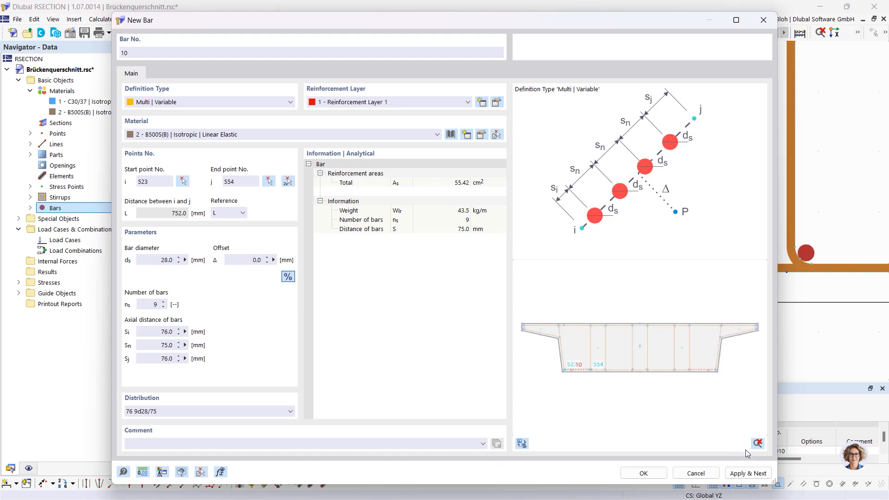
left_click(748, 472)
- Add a bottom row of 4 bars with a 69.5 mm start distance inside the left inner stirrup, from point 554 to point 553
left_click(142, 305)
type("4")
key("Tab")
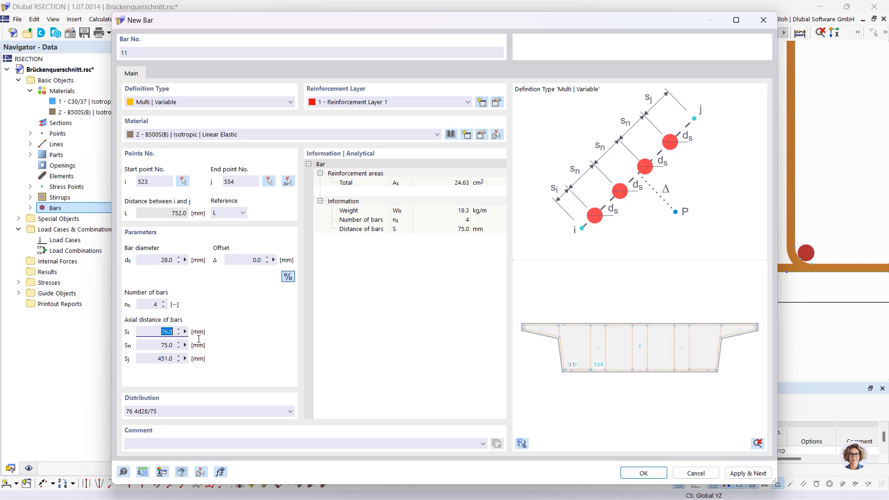
type("6")
left_click(287, 181)
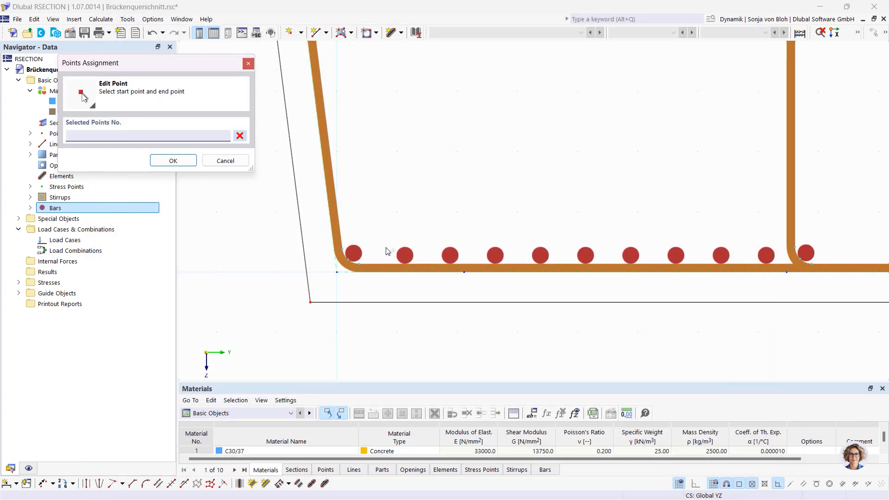
scroll(614, 257, "down", 2)
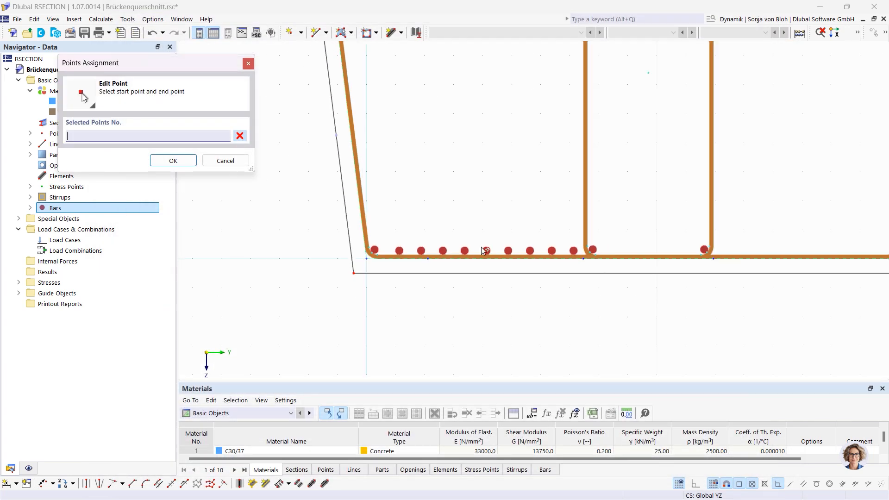
left_click(596, 255)
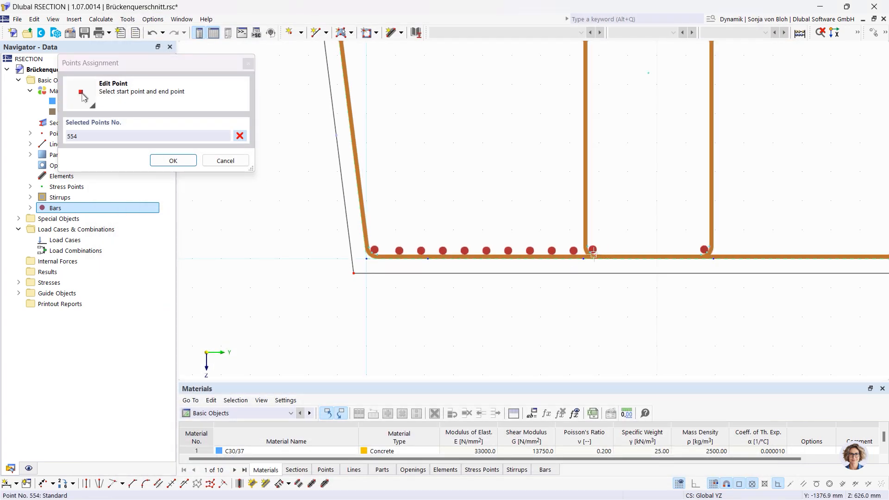
left_click(699, 254)
left_click(747, 472)
- Add a row of 4 bars at the bottom of the middle stirrup, from point 567 to point 566
left_click(288, 181)
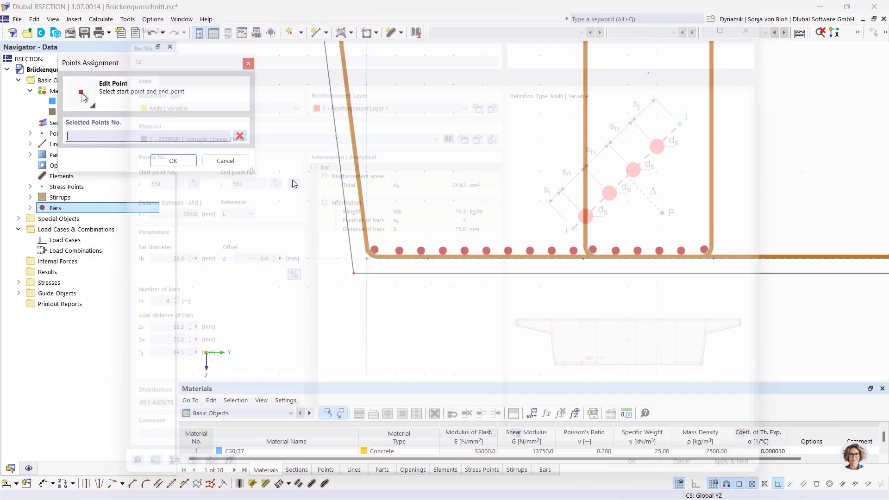
middle_click_drag(752, 308, 354, 342)
scroll(356, 342, "up", 1)
left_click(420, 272)
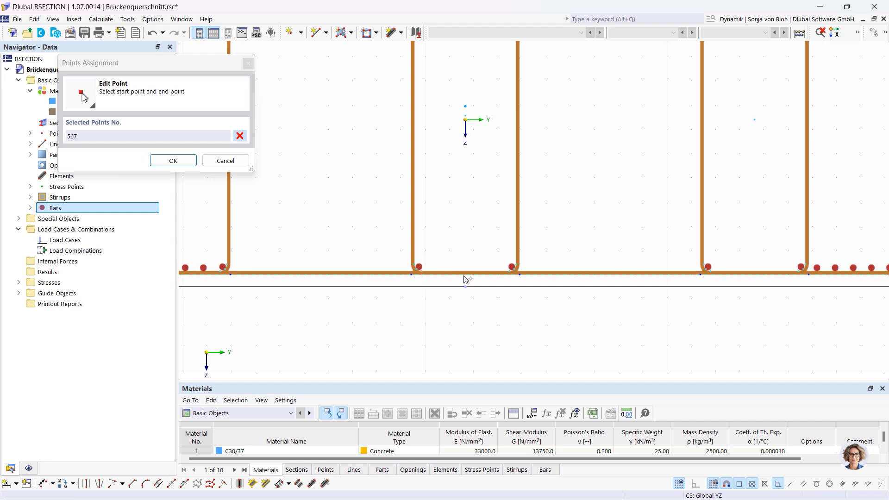
left_click(509, 272)
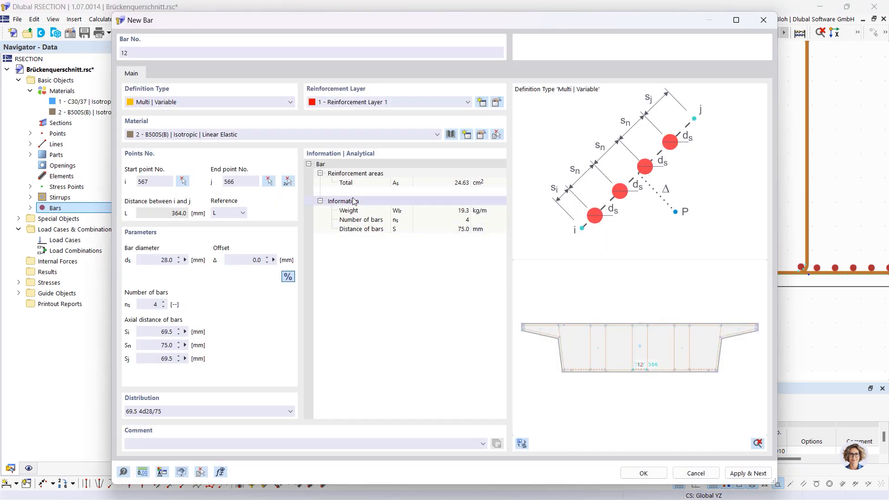
left_click(746, 472)
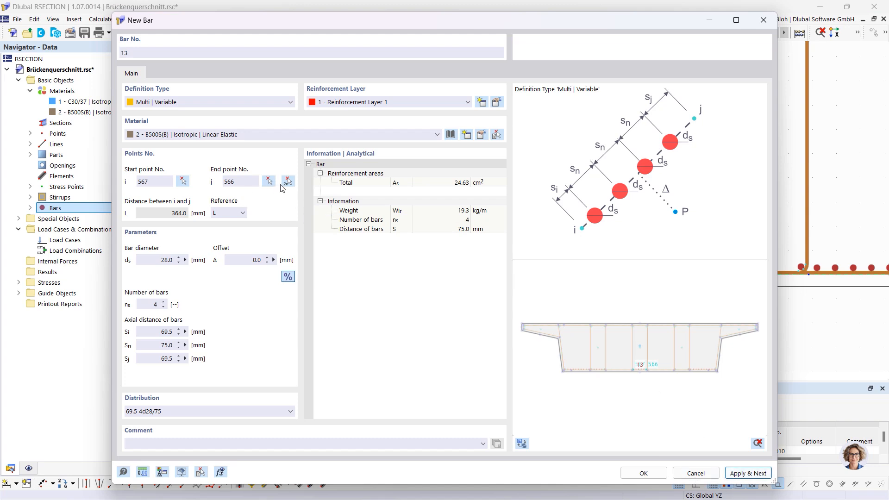
- Add a row of 4 bars at the bottom of the right inner stirrup, from point 580 to point 579
left_click(287, 181)
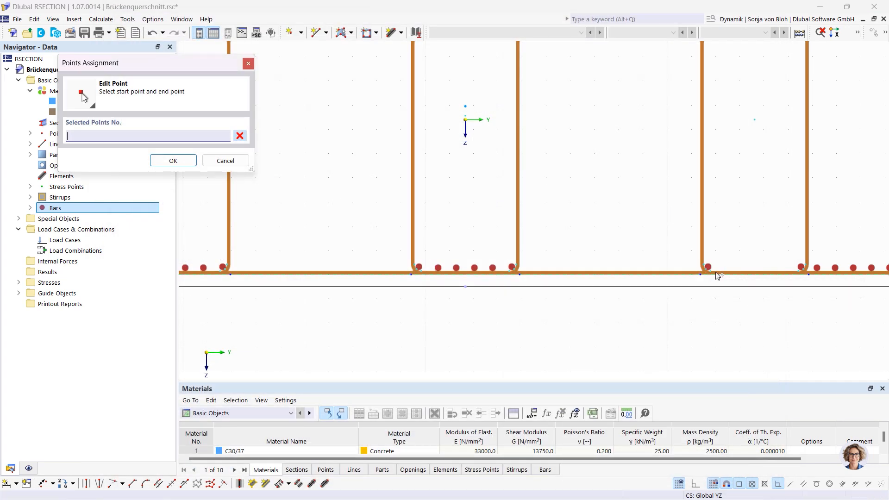
left_click(711, 271)
left_click(800, 275)
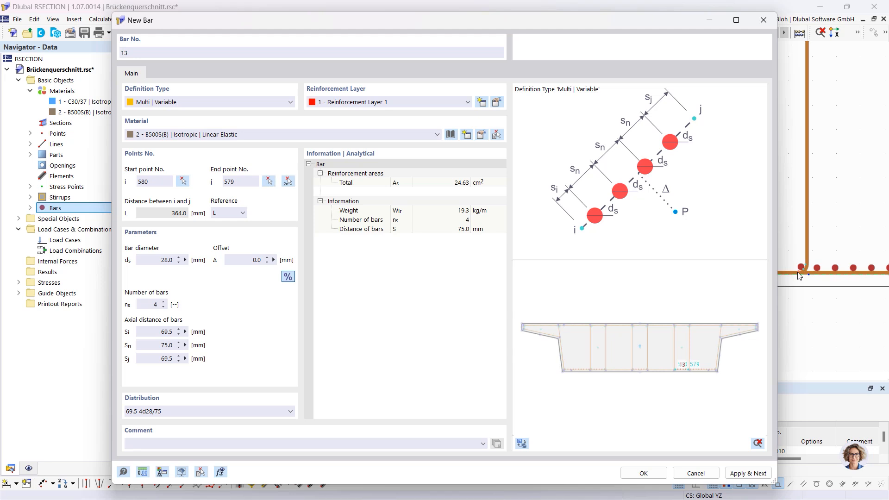
left_click(747, 472)
- Add a bottom row of 10 bars with a 78 mm start distance between the left and middle stirrups, from point 553 to point 567
double_click(147, 303)
double_click(160, 333)
type("78")
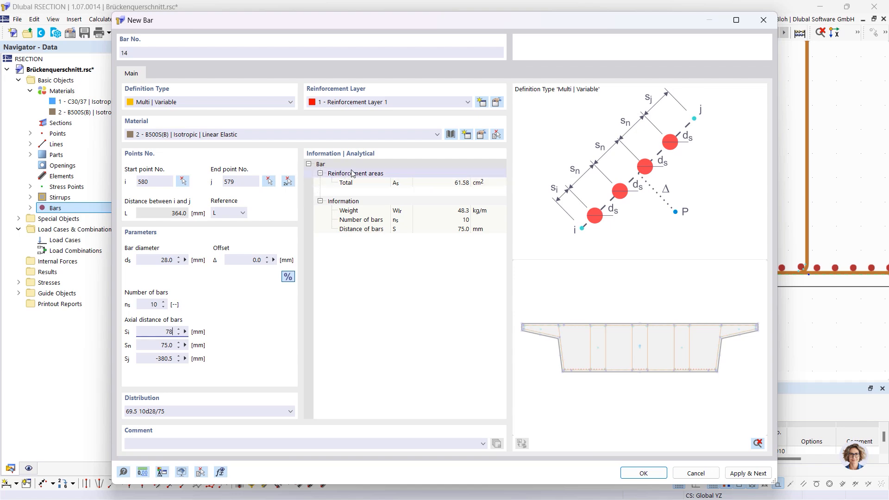
left_click(287, 181)
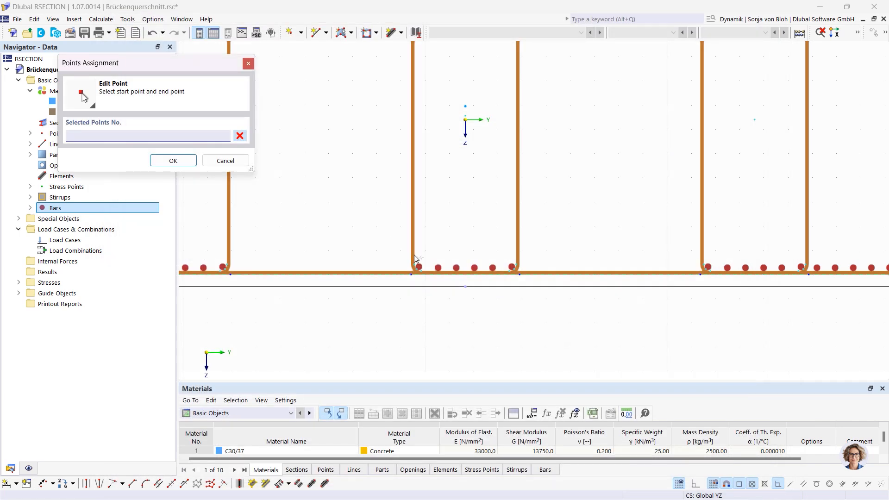
scroll(370, 256, "up", 3)
scroll(303, 278, "up", 2)
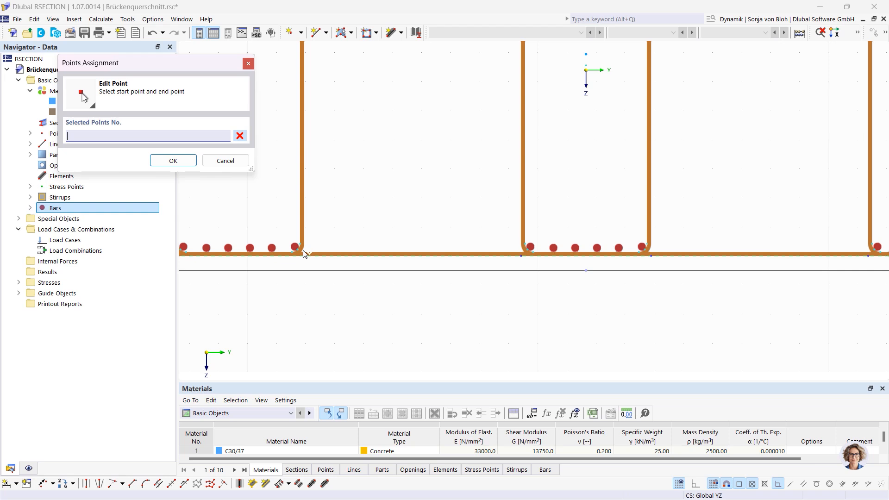
scroll(300, 257, "up", 1)
scroll(454, 300, "down", 3)
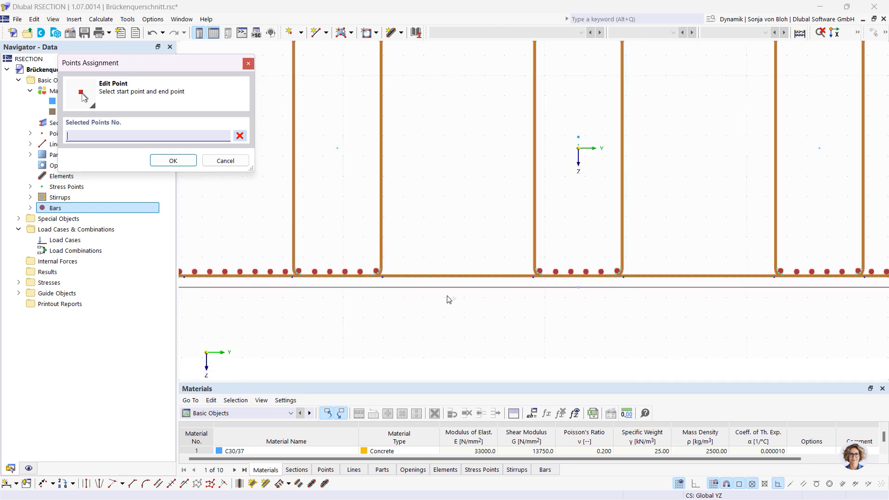
scroll(454, 299, "up", 2)
left_click(323, 255)
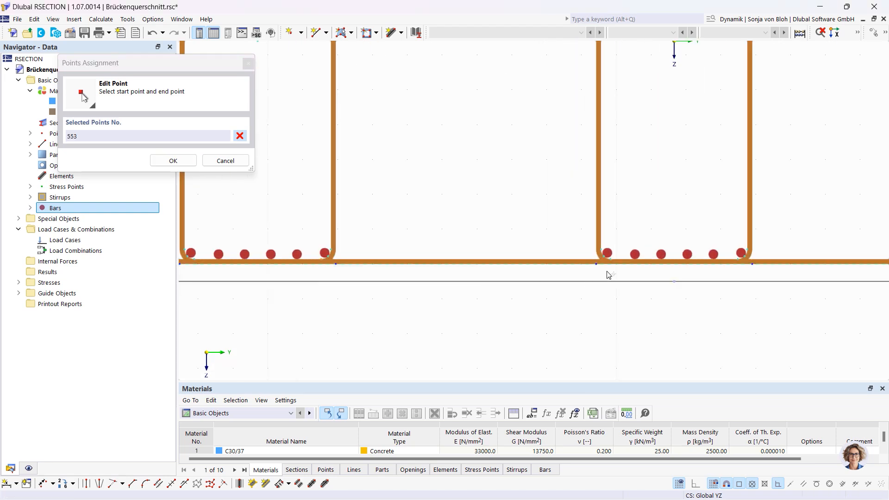
left_click(607, 254)
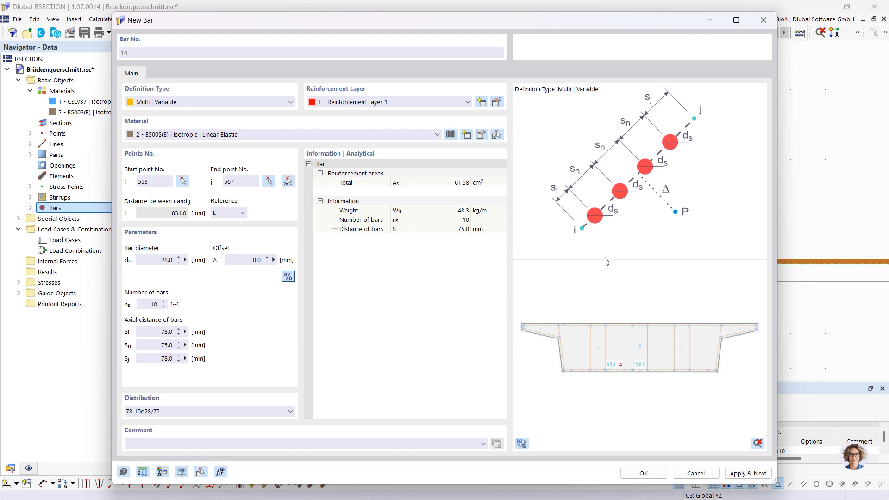
left_click(747, 473)
- Add a matching bottom row of 10 bars between the middle and right inner stirrups, from point 566 to point 580
left_click(287, 181)
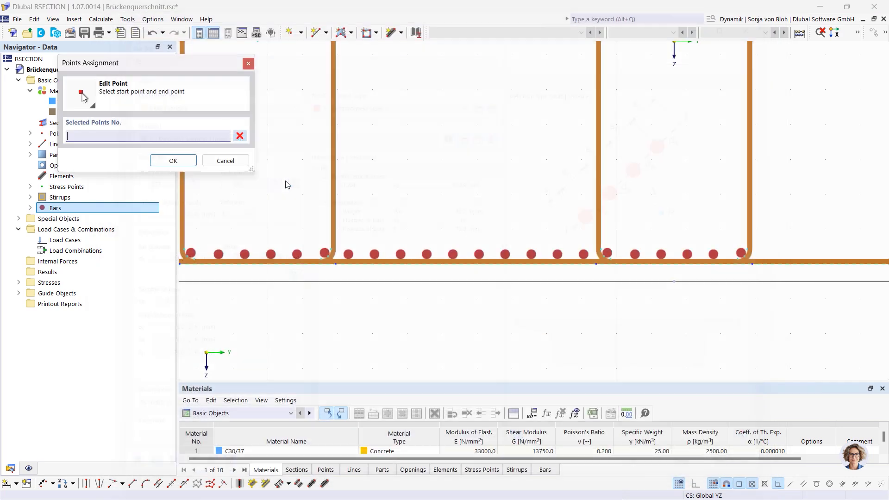
left_click(751, 264)
scroll(607, 269, "down", 3)
scroll(577, 234, "up", 6)
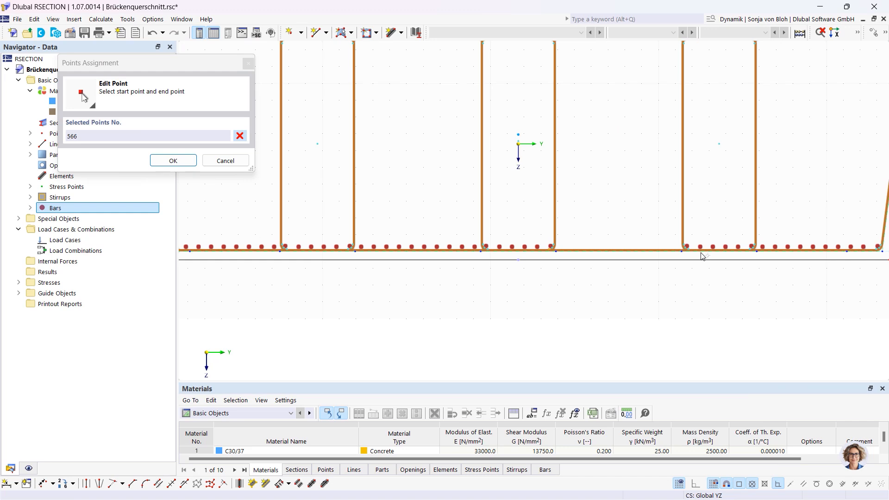
left_click(687, 254)
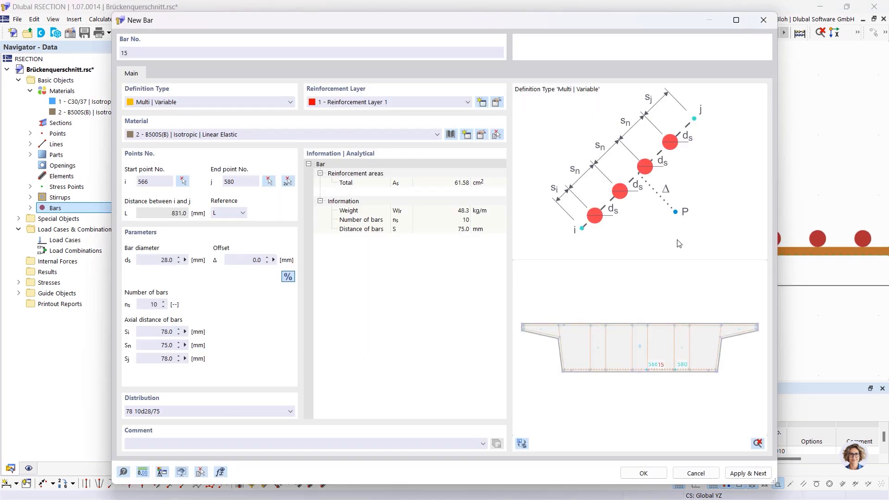
left_click(745, 474)
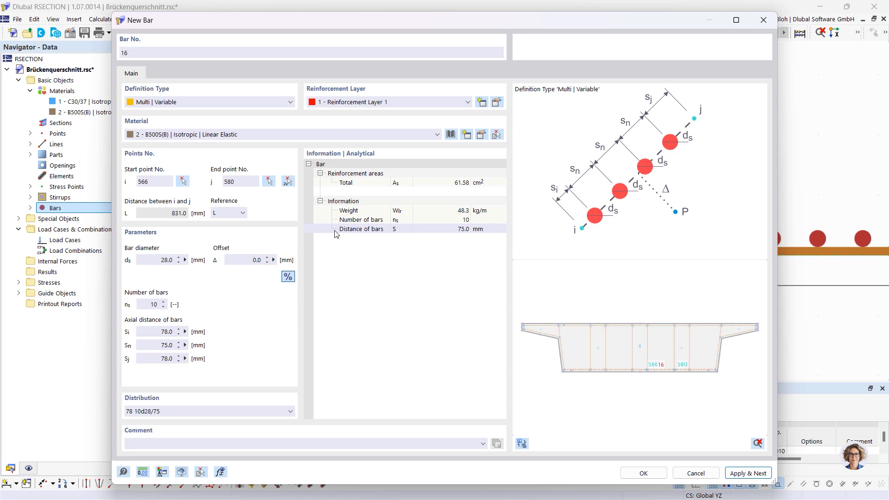
- Switch the bar definition type to Single | Point with a 14 mm diameter and place a bar at the upper left stirrup corner, point 515
left_click(229, 104)
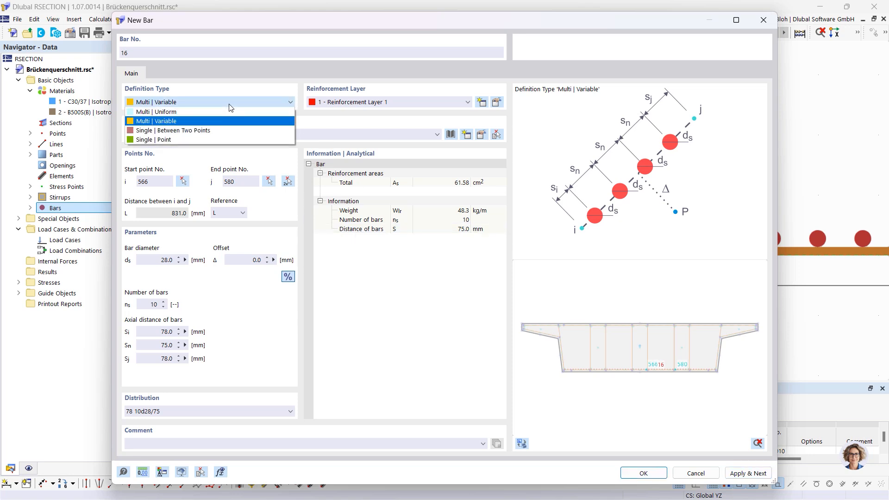
left_click(186, 139)
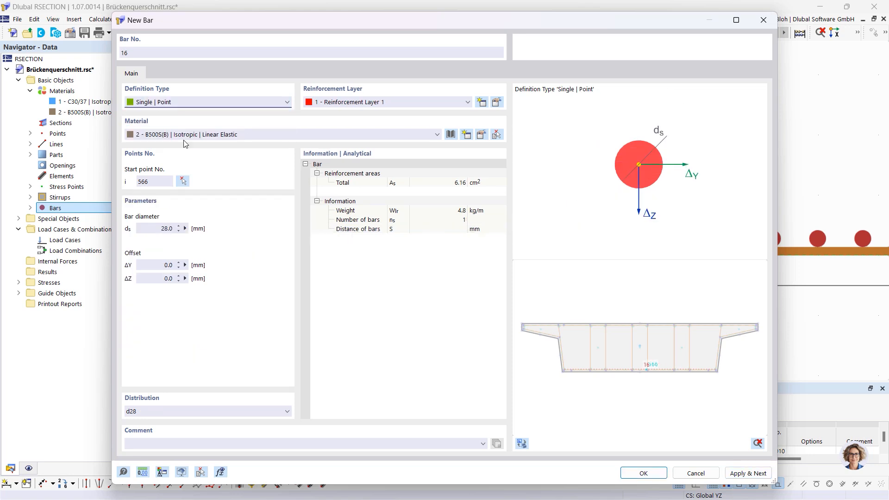
left_click(155, 227)
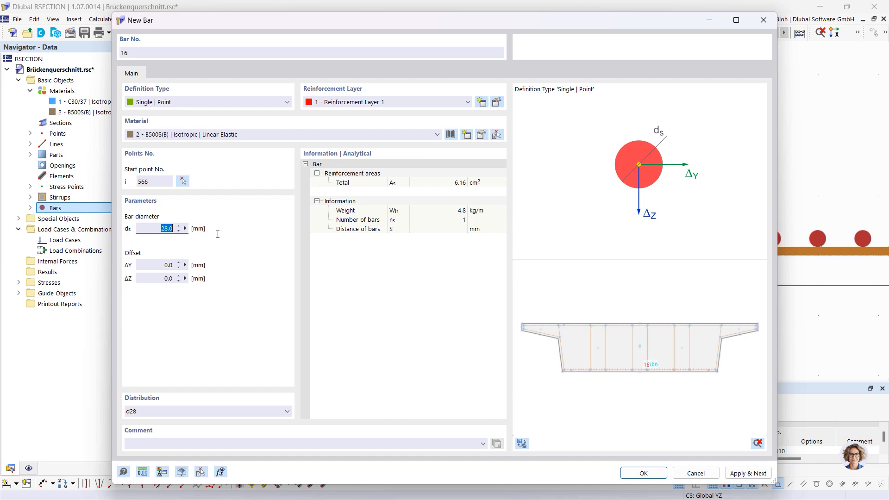
type("1")
left_click(183, 181)
middle_click_drag(351, 144, 800, 373)
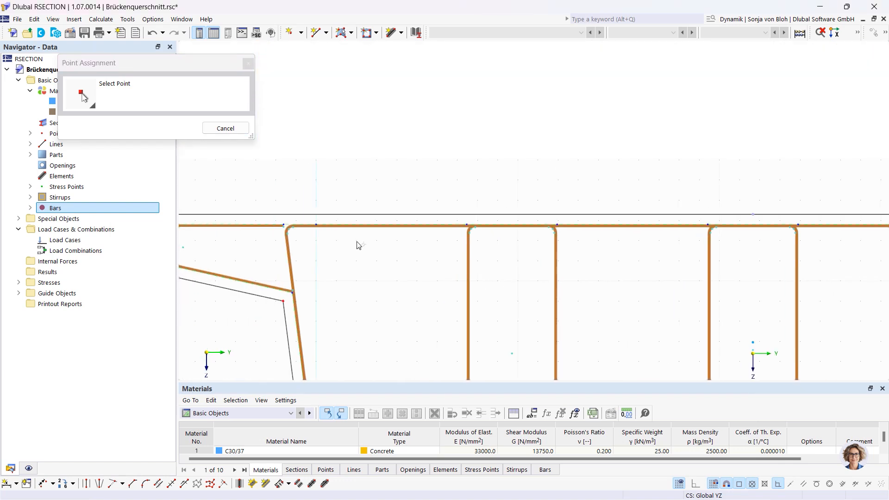
scroll(291, 230, "up", 2)
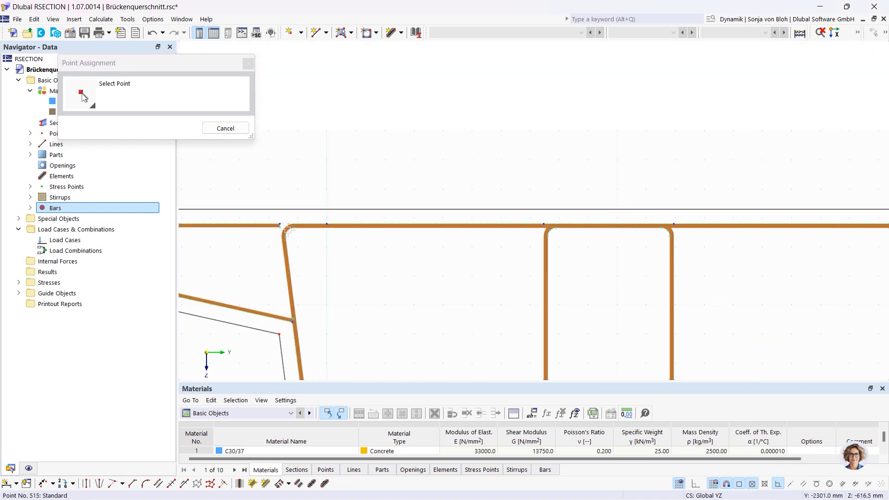
left_click(290, 230)
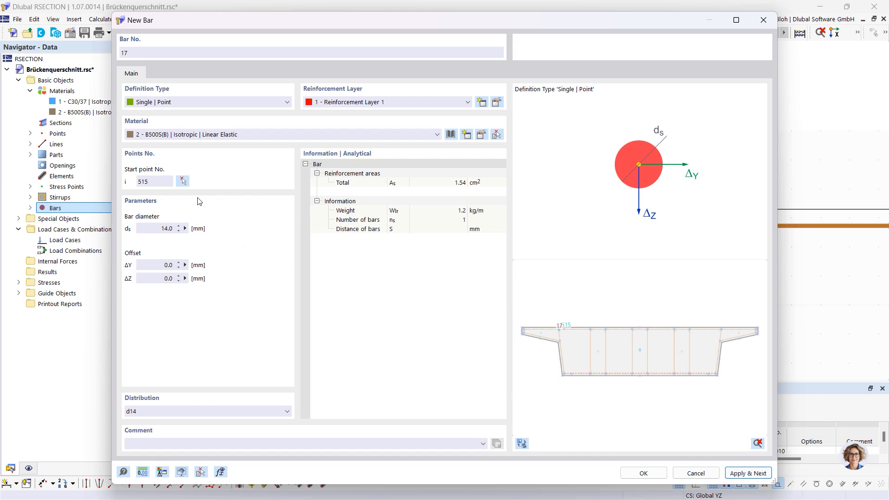
- Place single 14 mm bars in both upper corners of the left inner stirrup, at points 546 and 549
left_click(183, 181)
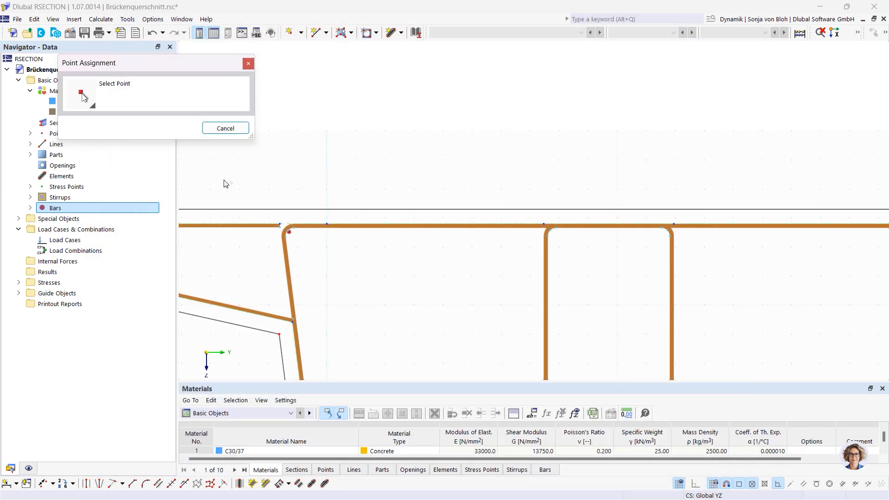
left_click(550, 229)
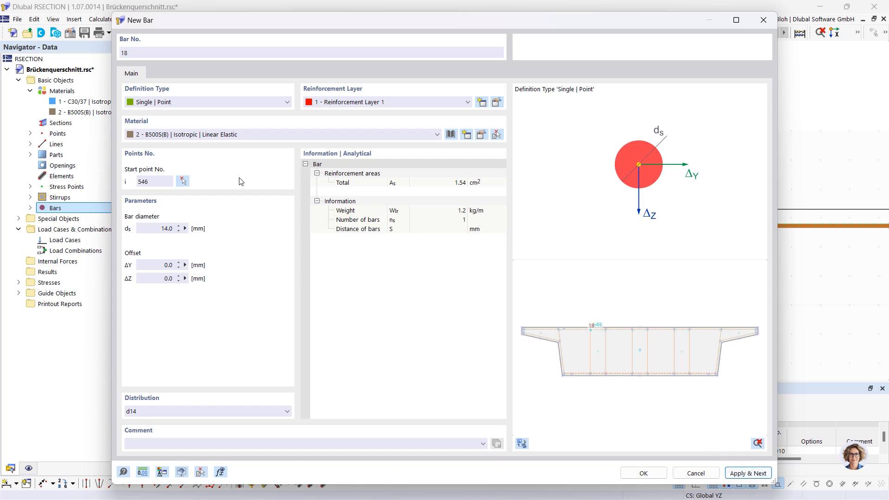
left_click(182, 180)
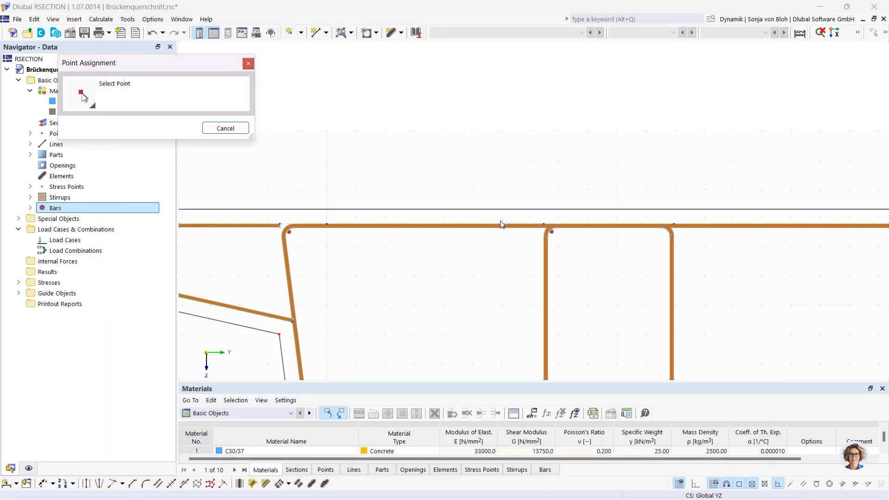
left_click(670, 231)
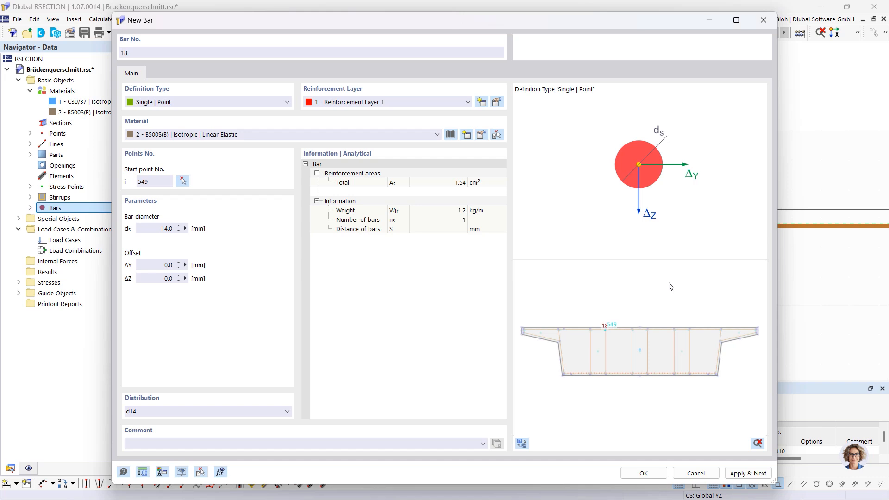
left_click(739, 473)
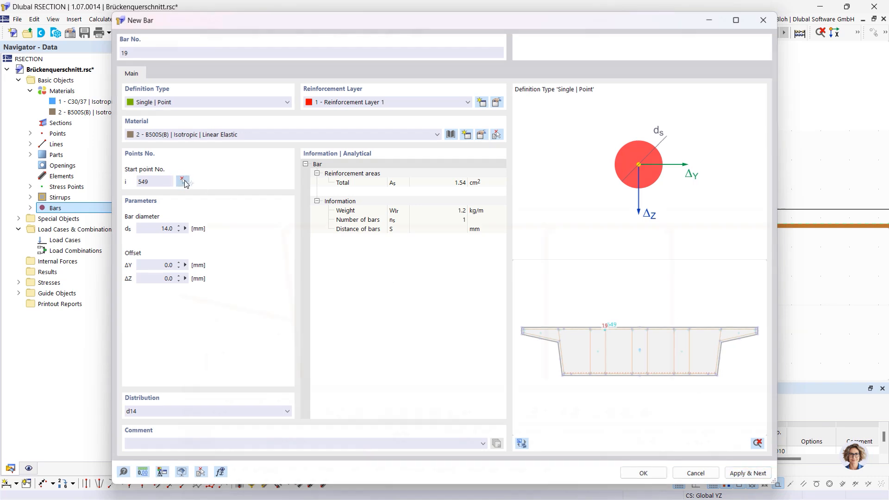
- Place single 14 mm bars in both upper corners of the middle stirrup, at points 559 and 562
left_click(183, 181)
scroll(547, 262, "down", 2)
scroll(641, 269, "down", 2)
scroll(286, 248, "up", 1)
scroll(736, 275, "up", 1)
middle_click_drag(667, 269, 269, 253)
scroll(437, 247, "up", 2)
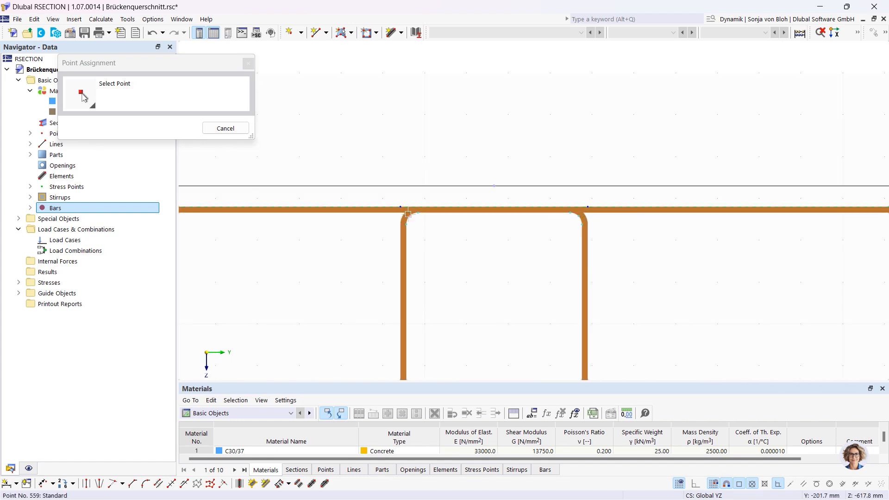
left_click(412, 222)
left_click(746, 473)
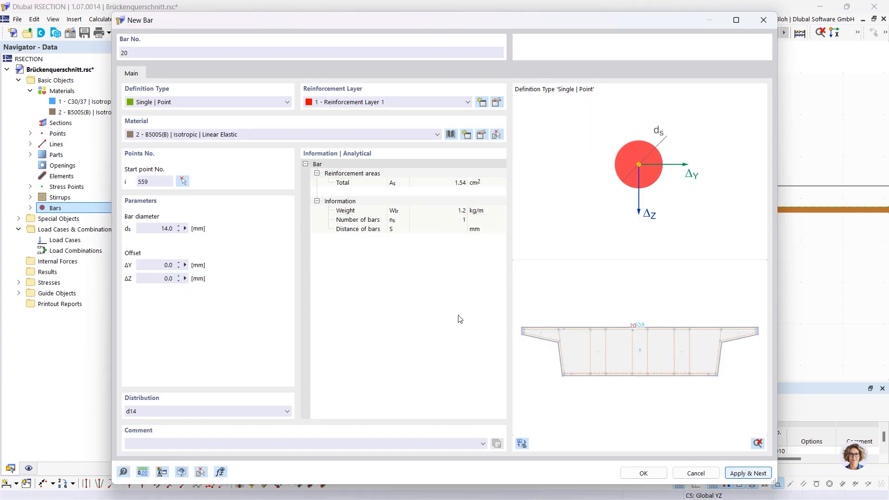
left_click(183, 181)
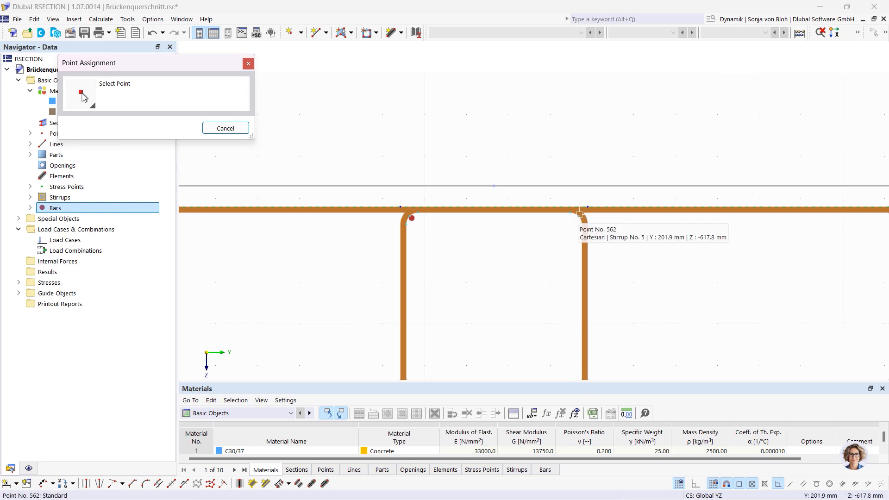
left_click(579, 213)
left_click(746, 473)
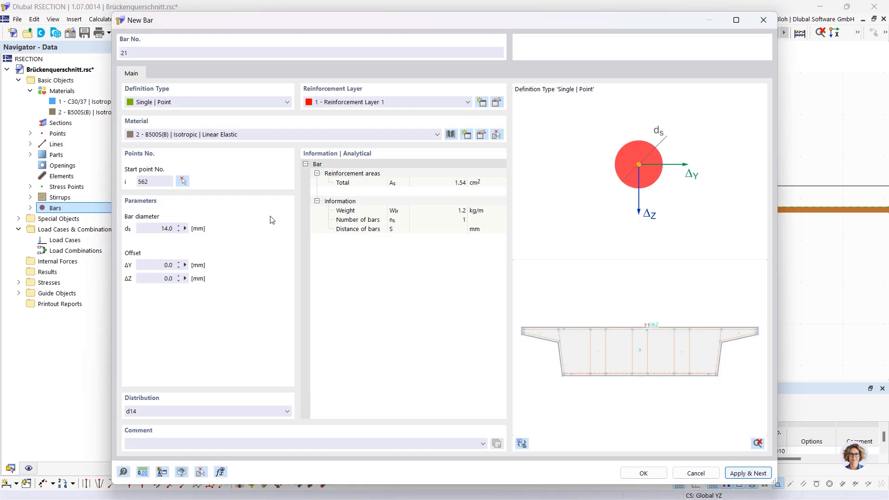
- Place single 14 mm bars in both upper corners of the right inner stirrup, at points 572 and 575
left_click(184, 182)
scroll(619, 262, "down", 2)
middle_click_drag(757, 292, 276, 260)
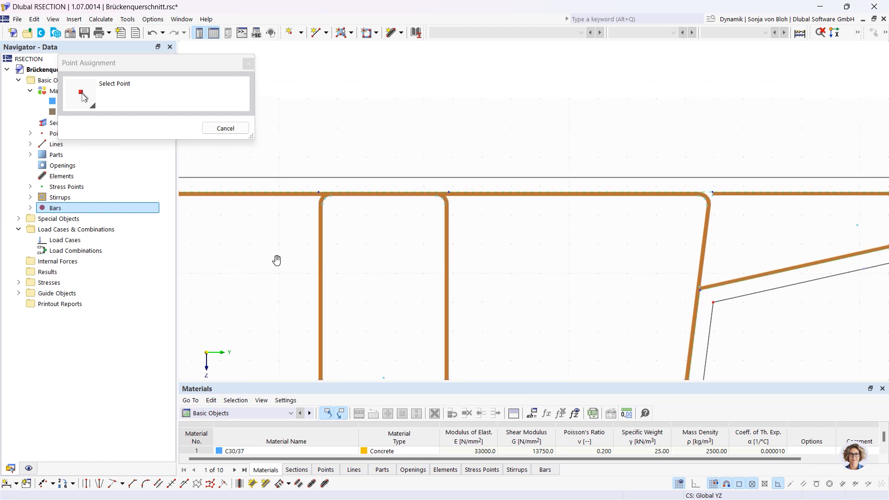
left_click(323, 197)
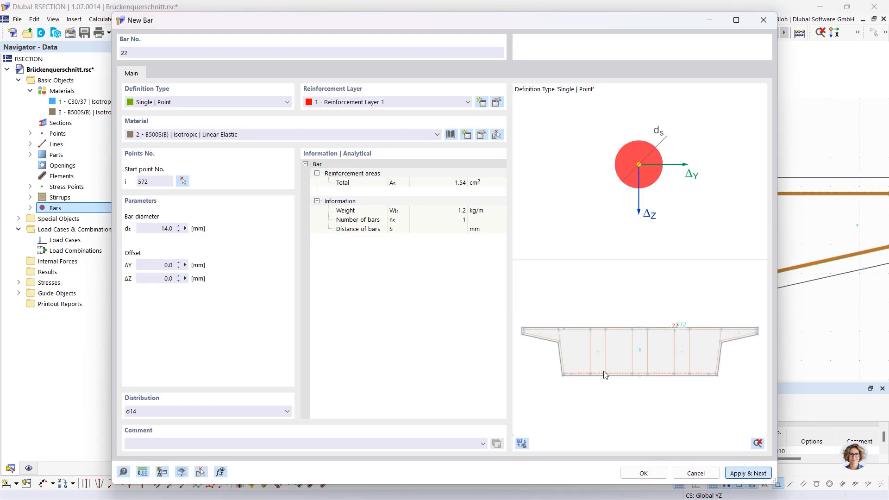
left_click(185, 182)
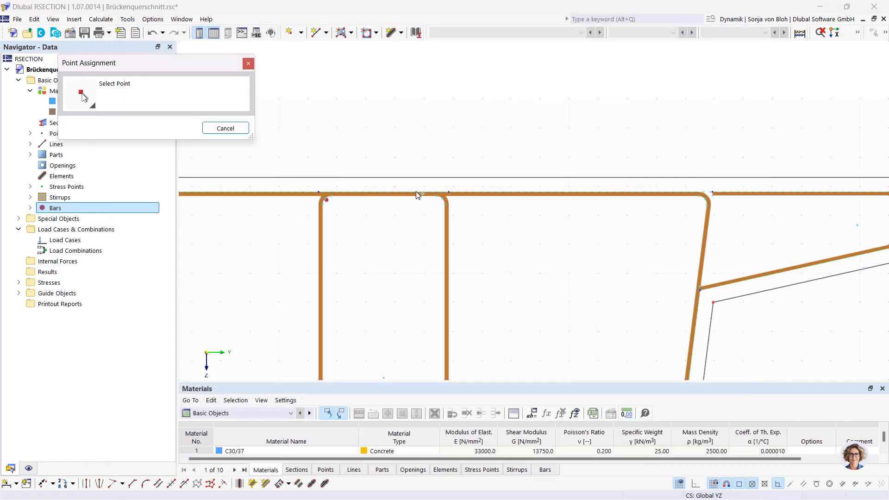
left_click(442, 198)
left_click(737, 472)
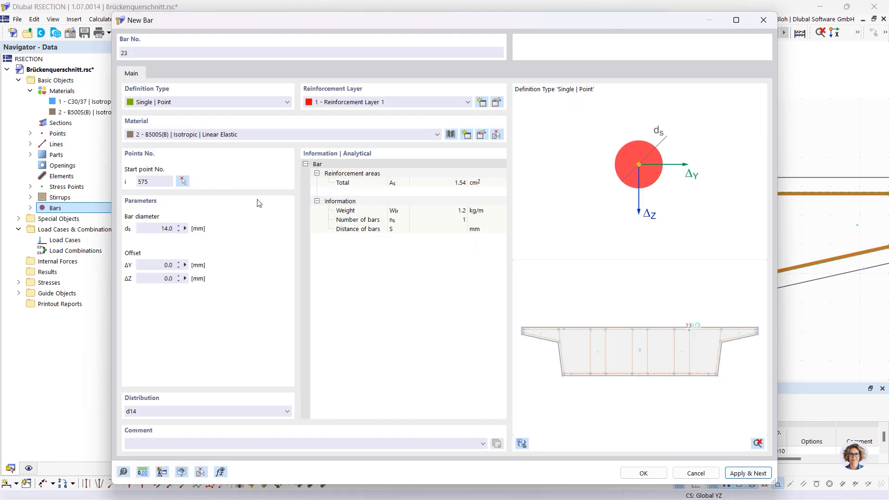
- Place a single 14 mm bar in the upper right corner of the outer stirrup, at point 518
left_click(182, 181)
scroll(462, 222, "down", 2)
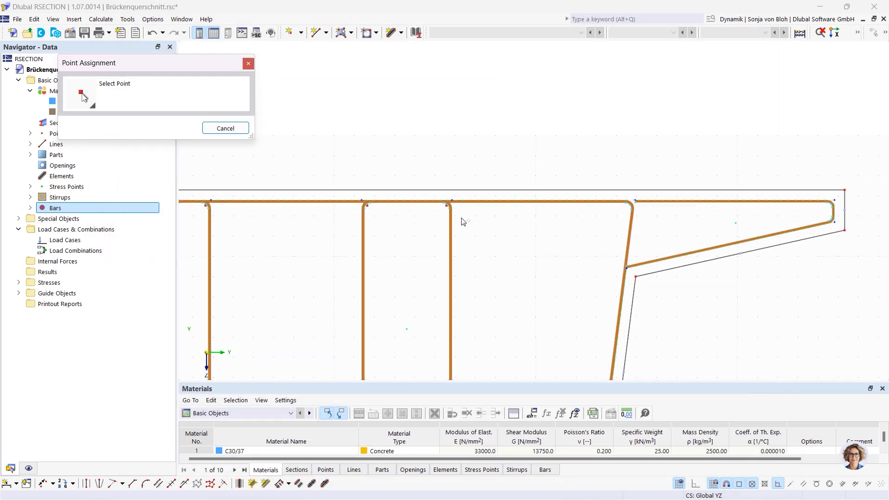
scroll(605, 227, "up", 3)
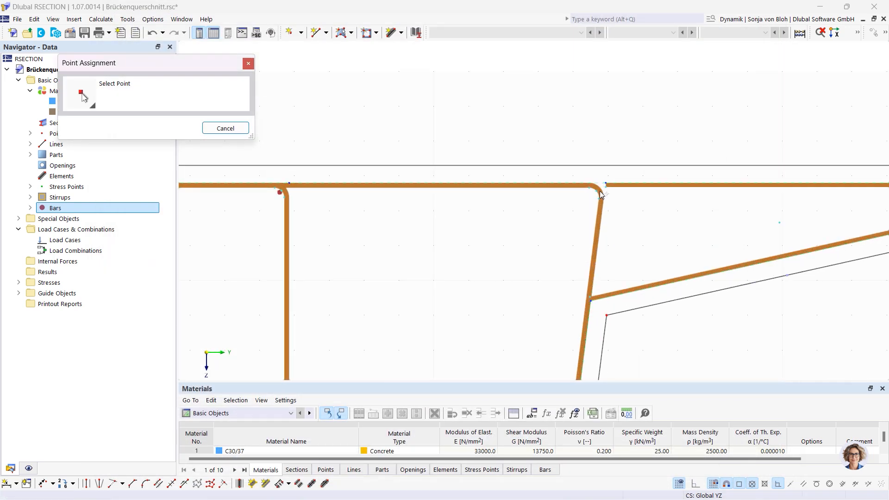
left_click(597, 189)
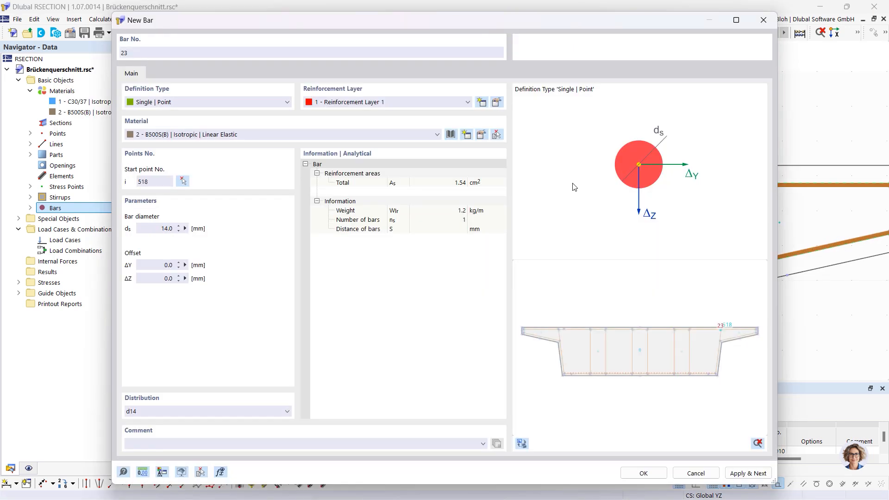
left_click(738, 472)
- Define a Multi | Variable top row of 5 bars with 150 mm spacing and a 151 mm start distance, from point 574 to point 517
left_click(197, 103)
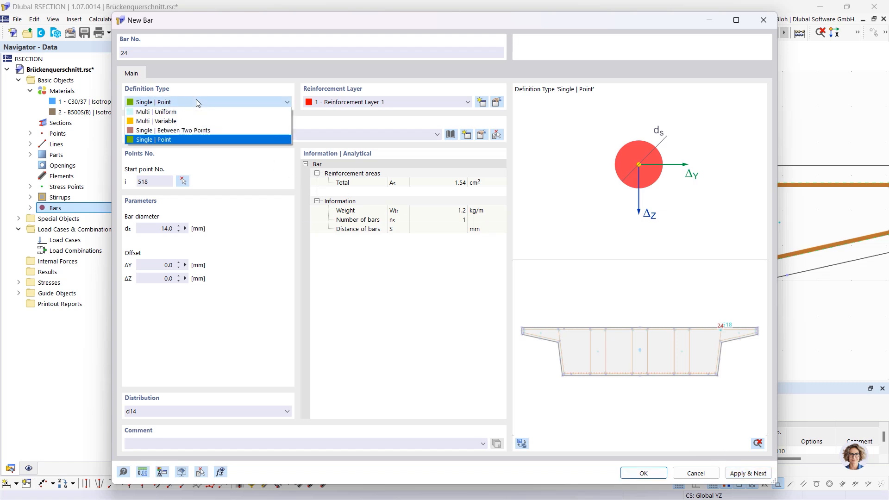
left_click(174, 122)
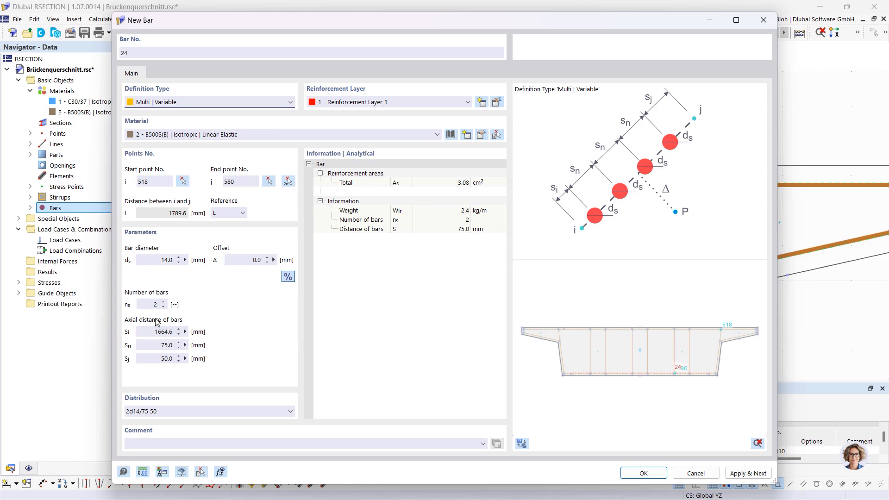
left_click(150, 304)
left_click(154, 344)
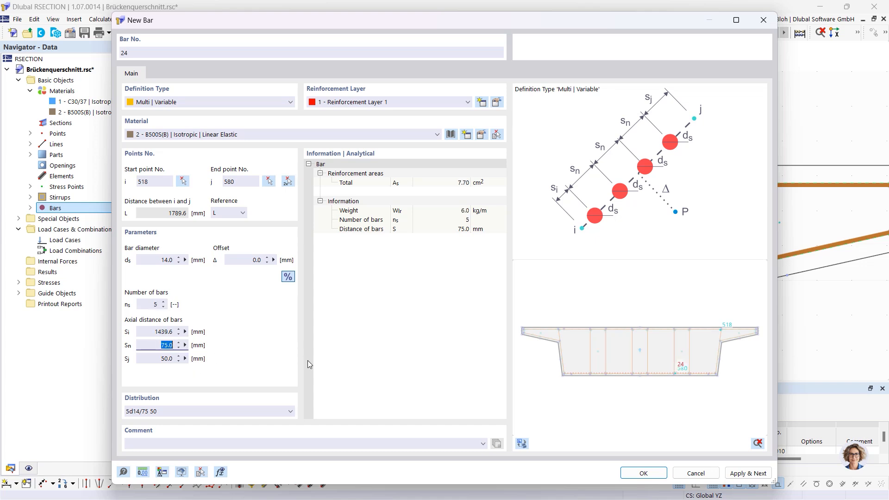
type("150")
left_click(168, 335)
double_click(168, 333)
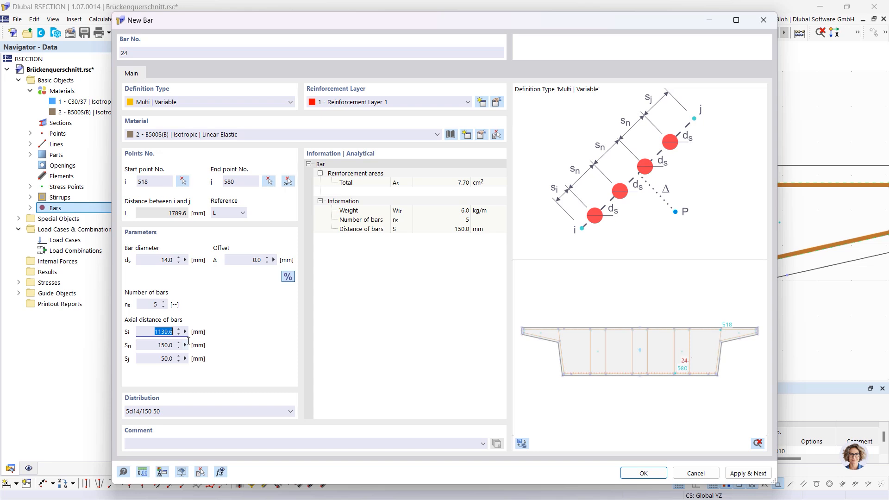
type("151")
left_click(287, 181)
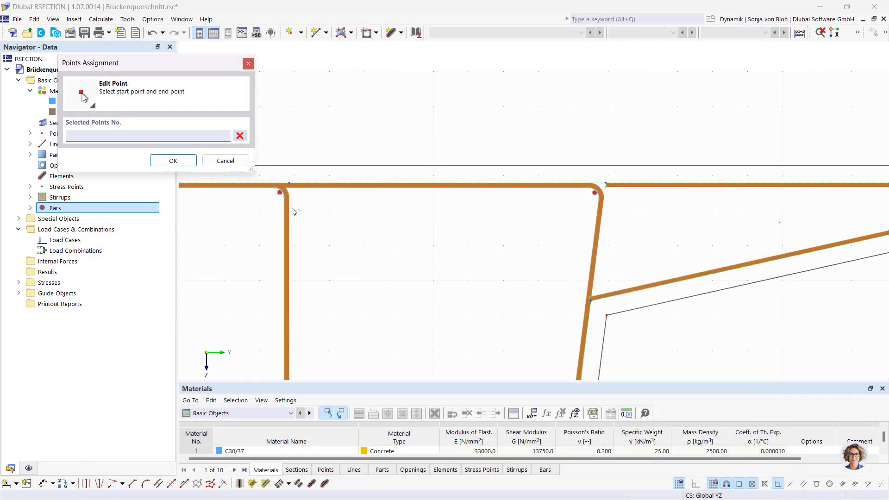
left_click(280, 192)
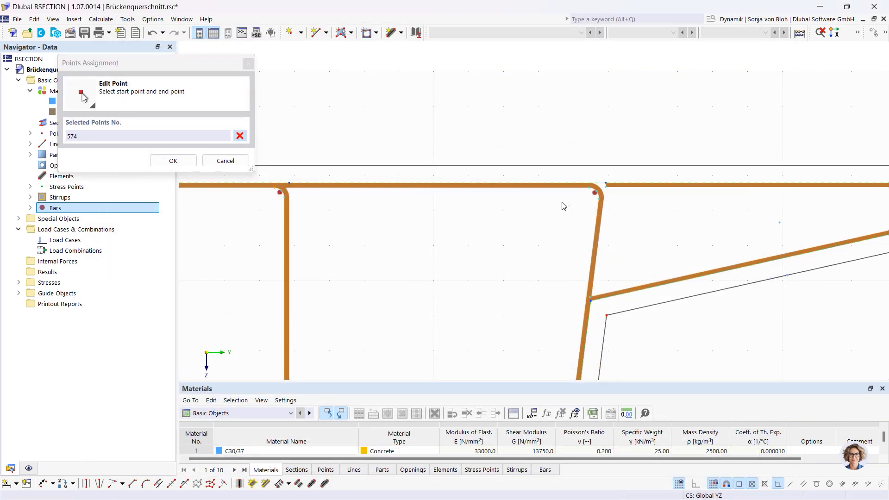
left_click(589, 191)
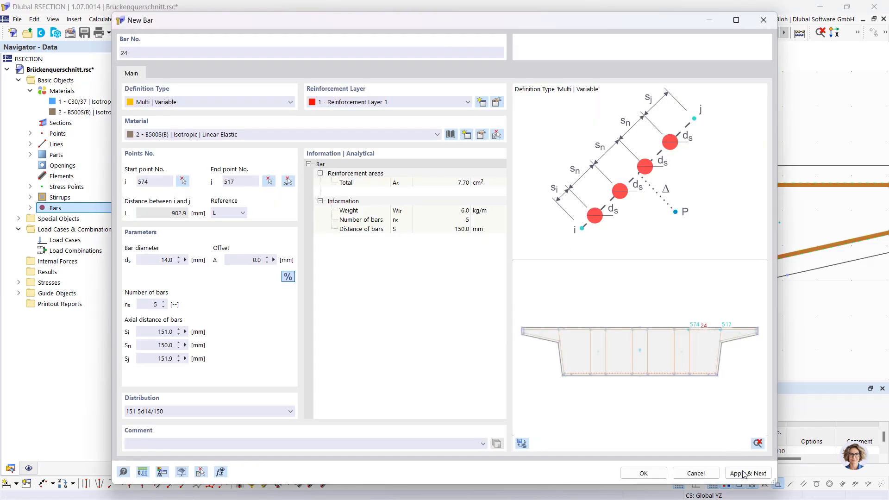
- Add a matching top row of 5 bars between the outer stirrup and the left inner stirrup, from point 516 to point 547
left_click(287, 181)
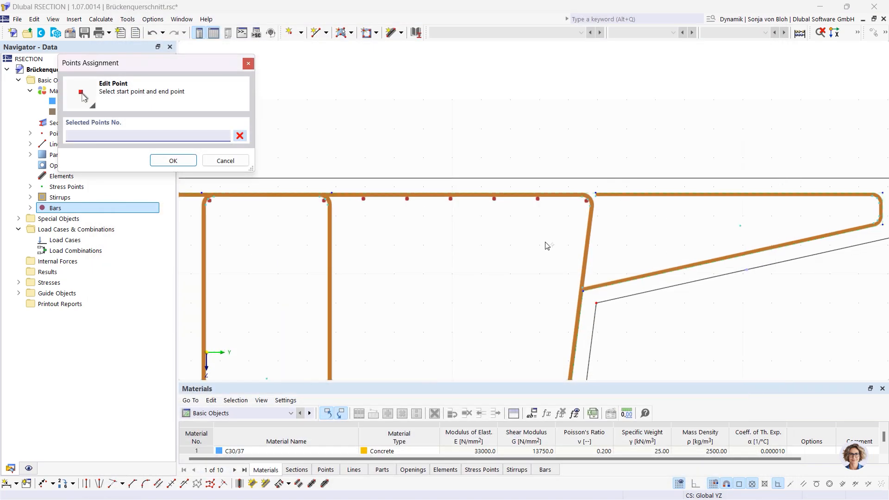
middle_click_drag(333, 278, 763, 293)
scroll(389, 236, "up", 4)
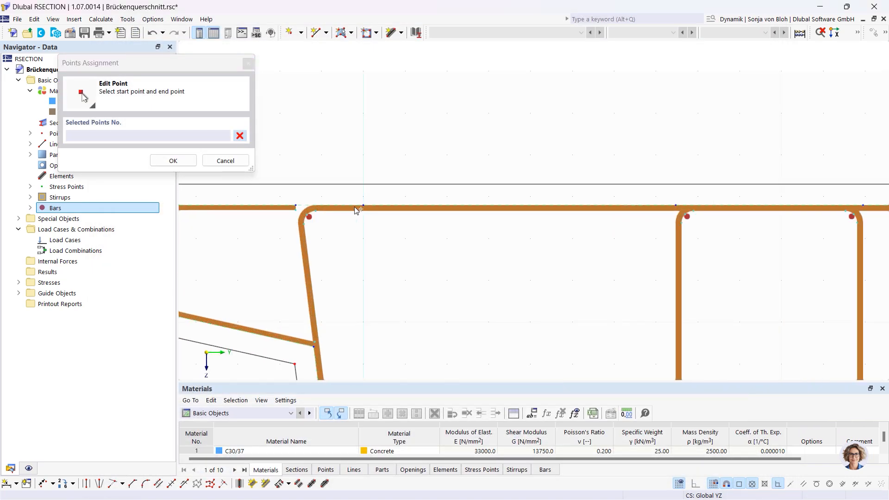
left_click(315, 209)
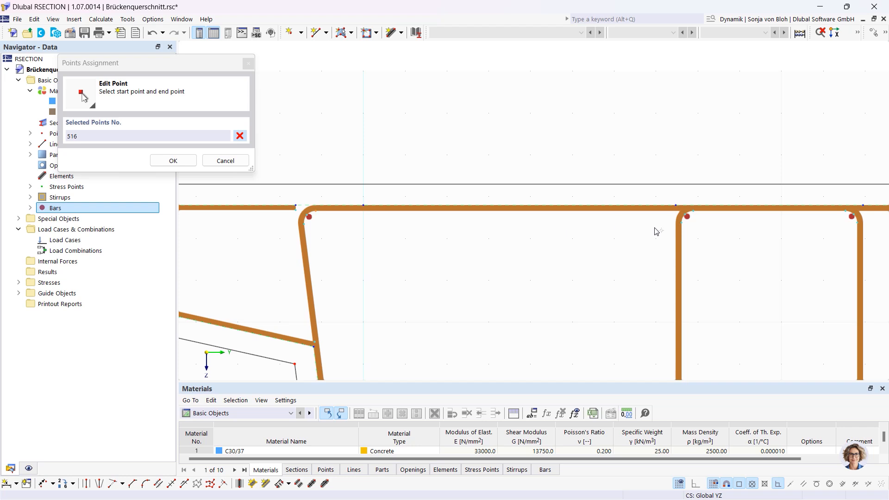
left_click(692, 210)
left_click(725, 469)
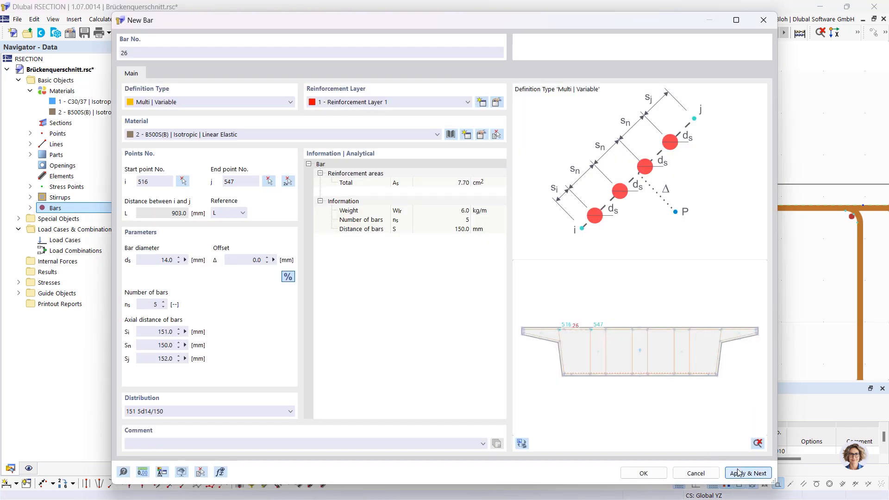
- Add a top row of 2 bars with a 107 mm start distance inside the left inner stirrup, starting at point 547
left_click(156, 304)
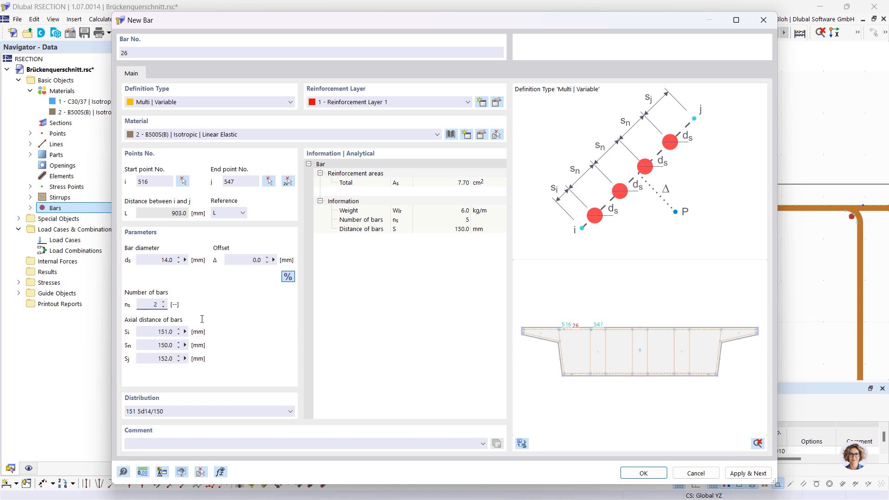
key("Tab")
type("10")
left_click(287, 181)
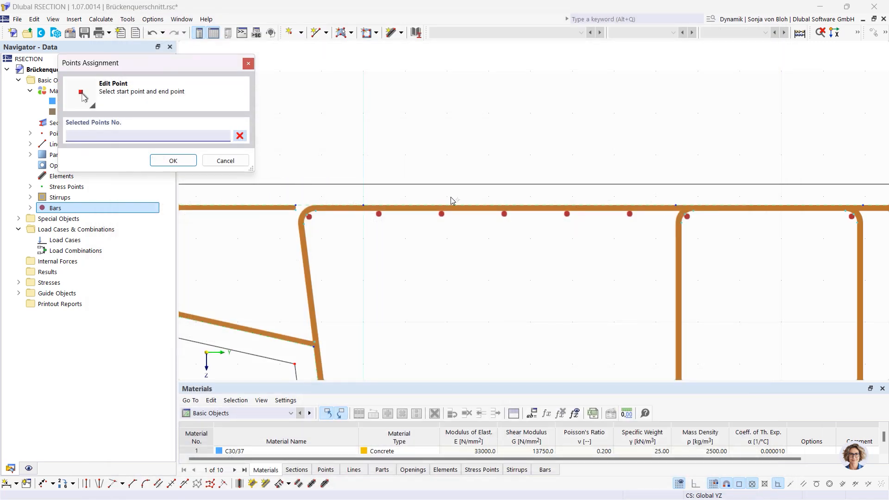
left_click(705, 216)
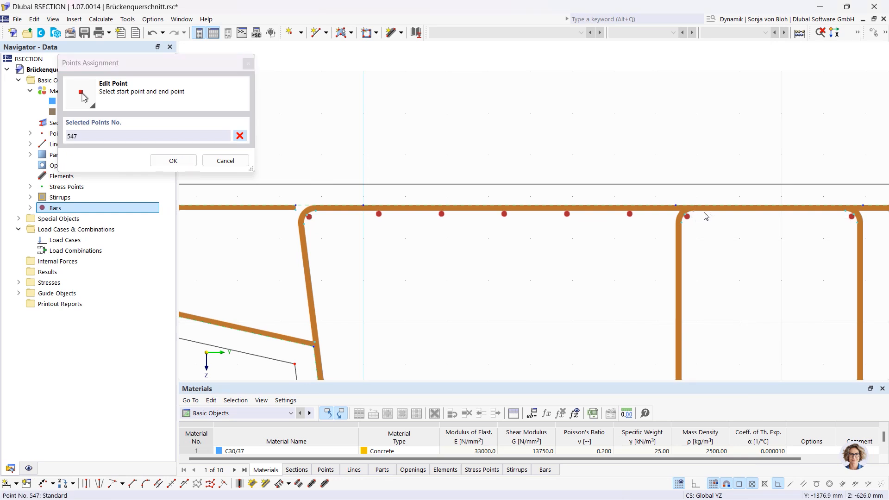
left_click(852, 216)
left_click(747, 473)
- Add a matching top row of 2 bars inside the middle stirrup, from point 560 to point 561
left_click(288, 181)
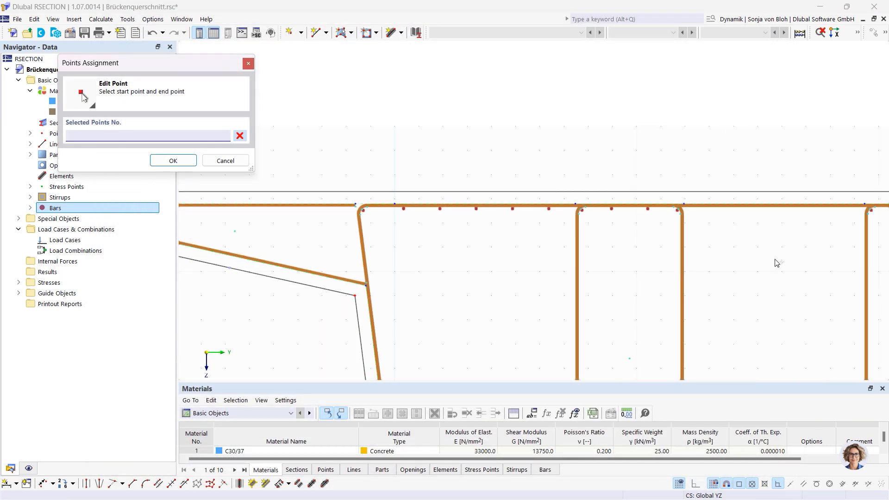
scroll(709, 245, "up", 1)
middle_click_drag(709, 244, 288, 255)
left_click(486, 202)
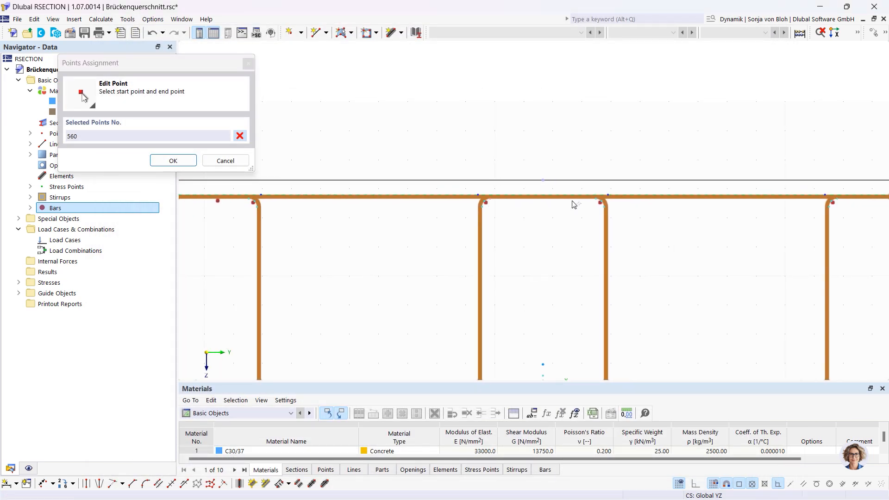
left_click(599, 201)
left_click(746, 473)
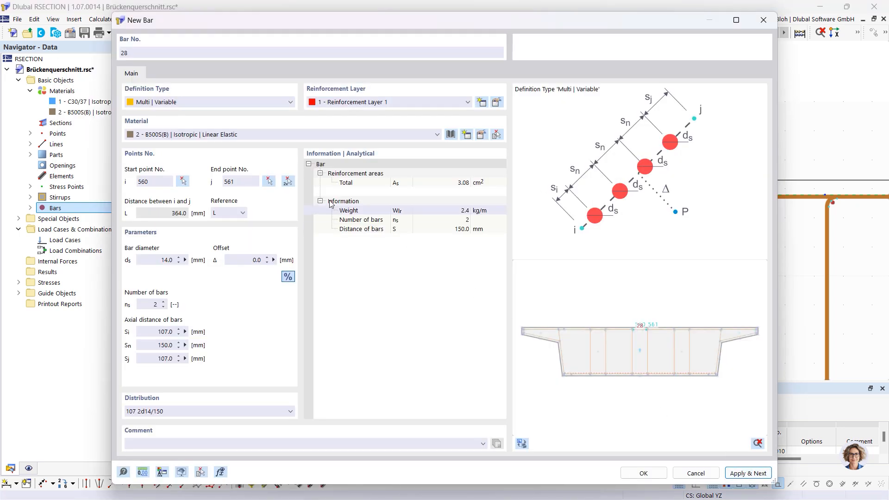
- Add a matching top row of 2 bars inside the right inner stirrup, from point 573 to point 574
left_click(287, 181)
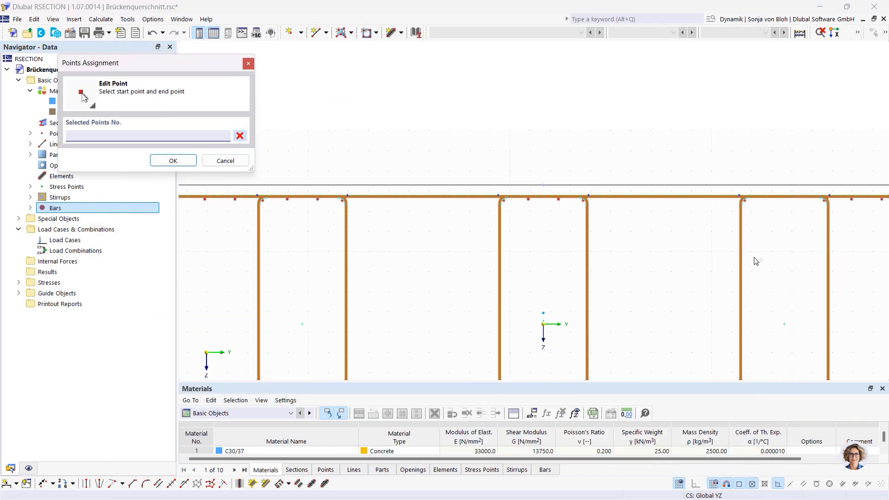
middle_click_drag(805, 281, 532, 306)
scroll(485, 233, "up", 5)
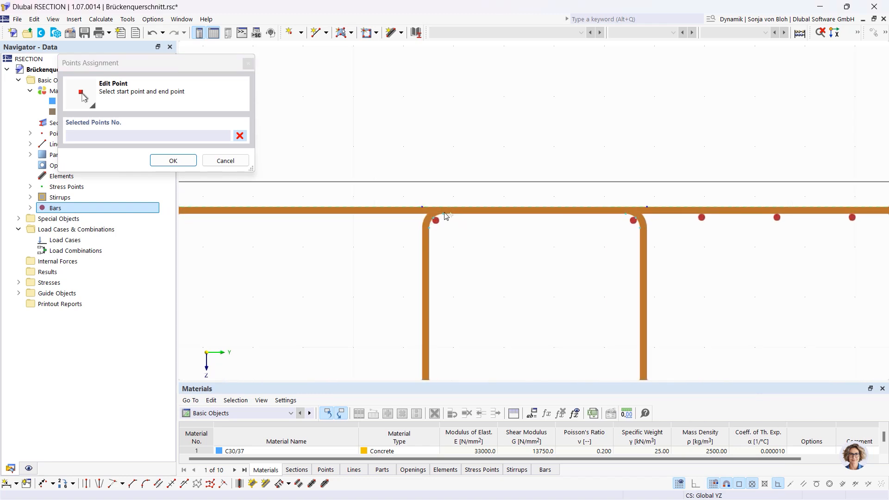
left_click(443, 213)
left_click(626, 213)
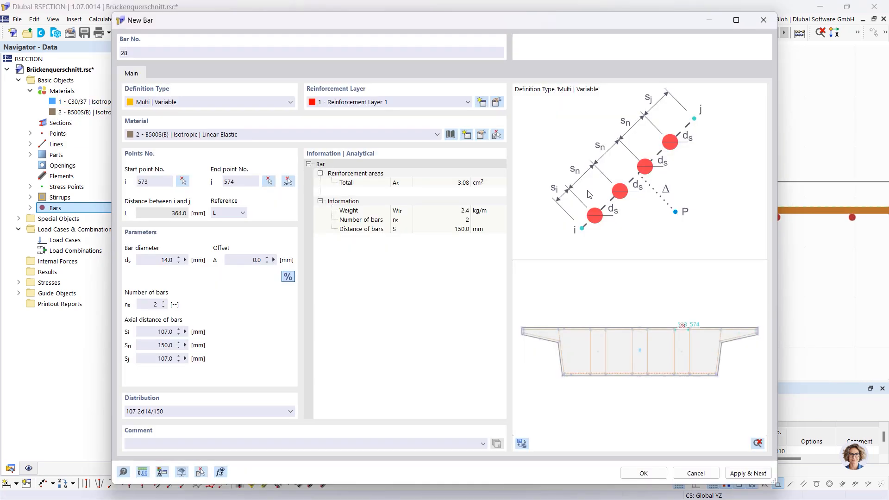
left_click(745, 473)
- Add a top row of 5 bars with a 115 mm start distance between the middle and right inner stirrups, from point 561 to point 573
double_click(152, 304)
type("5")
key("Tab")
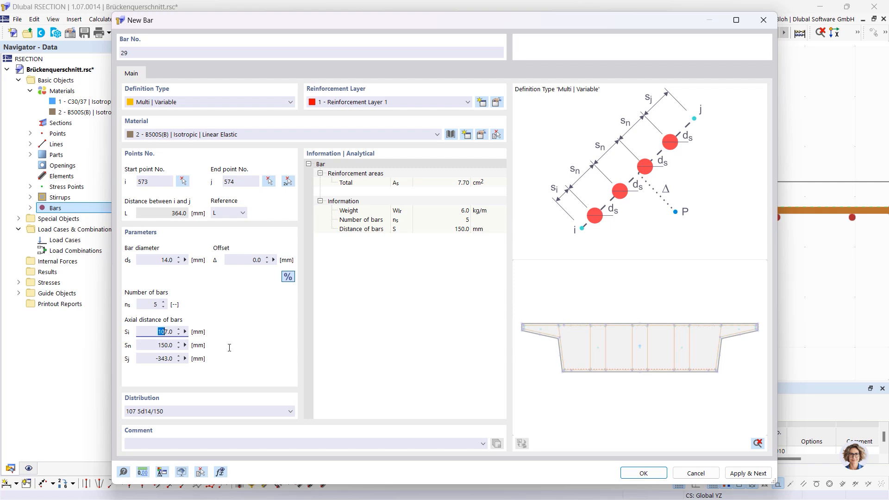
type("115")
left_click(288, 181)
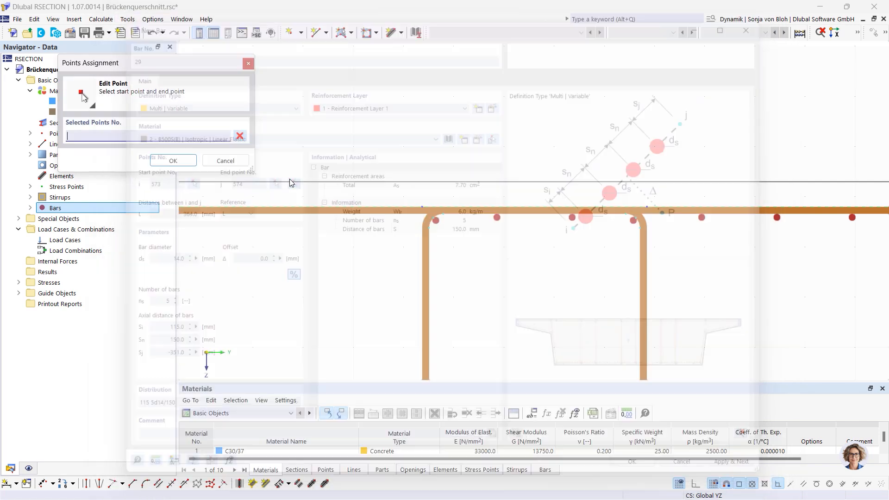
scroll(380, 219, "down", 1)
scroll(264, 219, "up", 3)
left_click(255, 210)
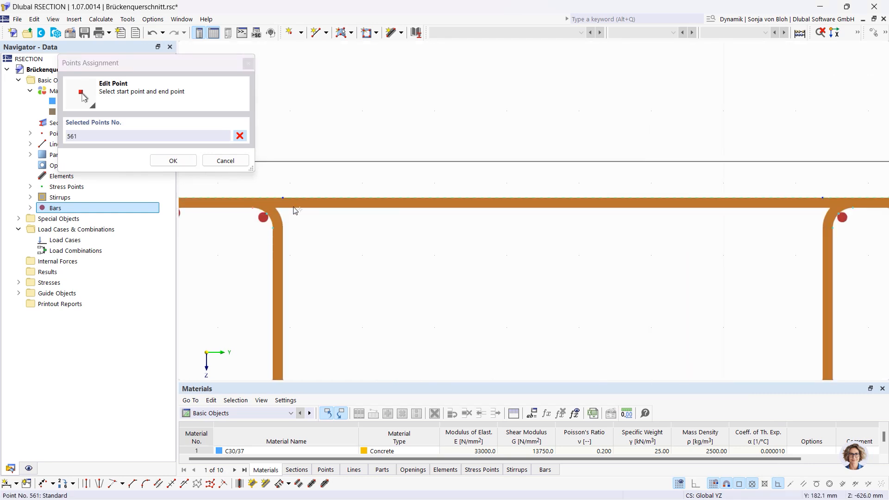
left_click(854, 209)
left_click(743, 473)
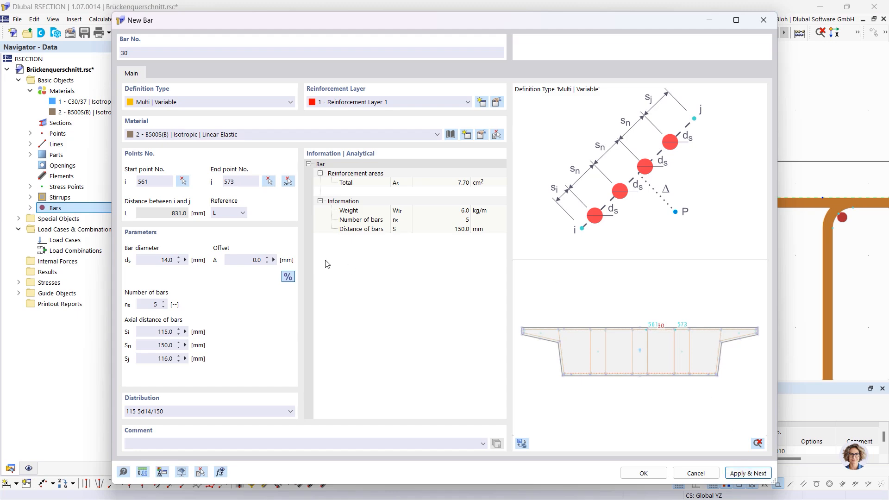
- Add a matching top row of 5 bars between the left and middle inner stirrups, from point 548 to point 560
left_click(287, 181)
scroll(492, 264, "up", 3)
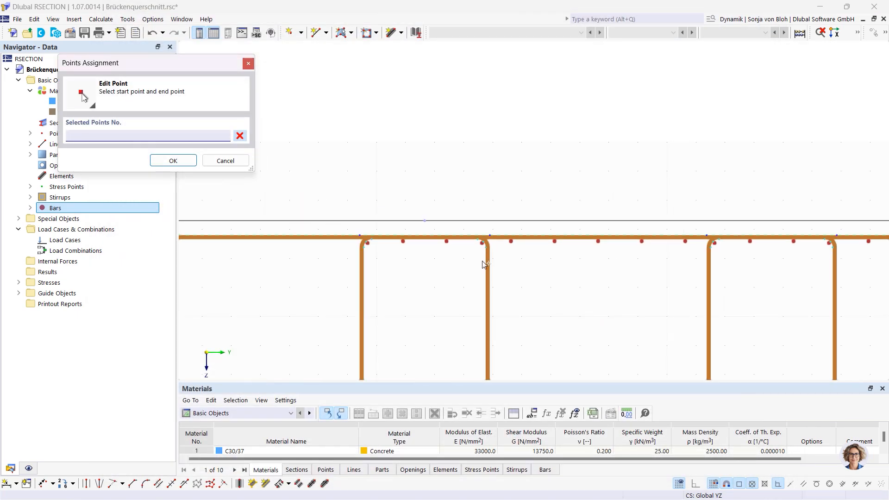
scroll(282, 259, "up", 3)
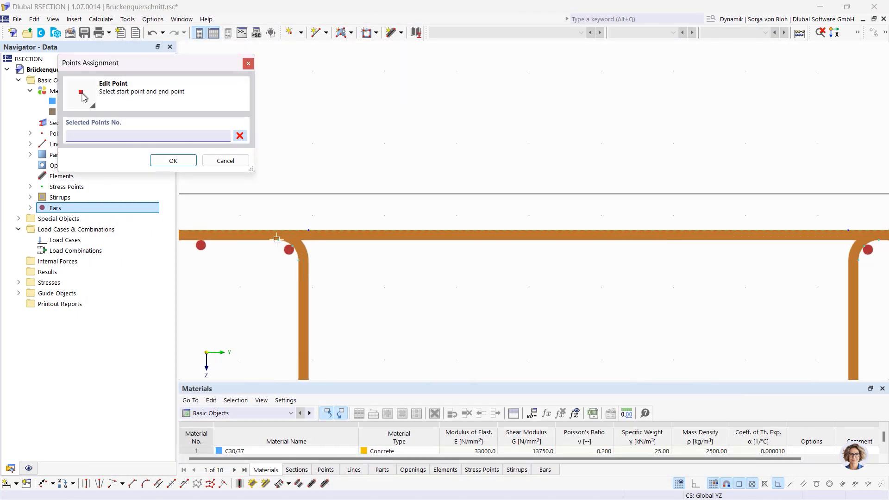
left_click(277, 239)
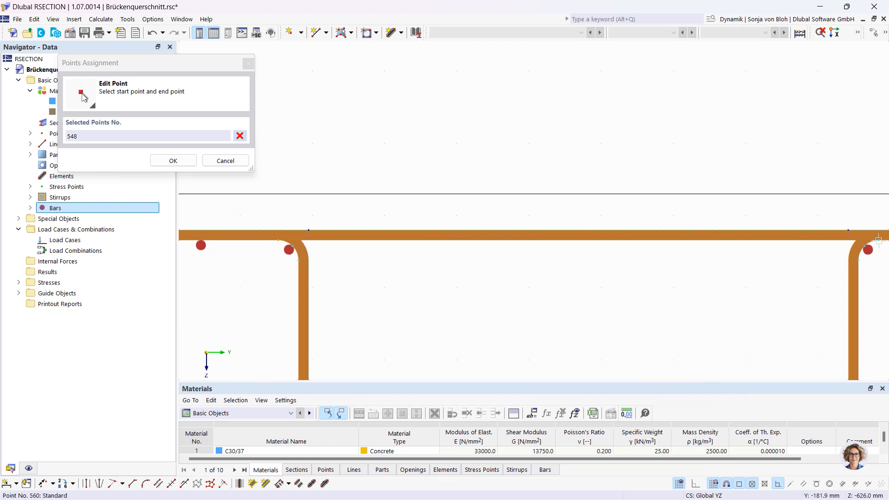
left_click(878, 240)
left_click(748, 472)
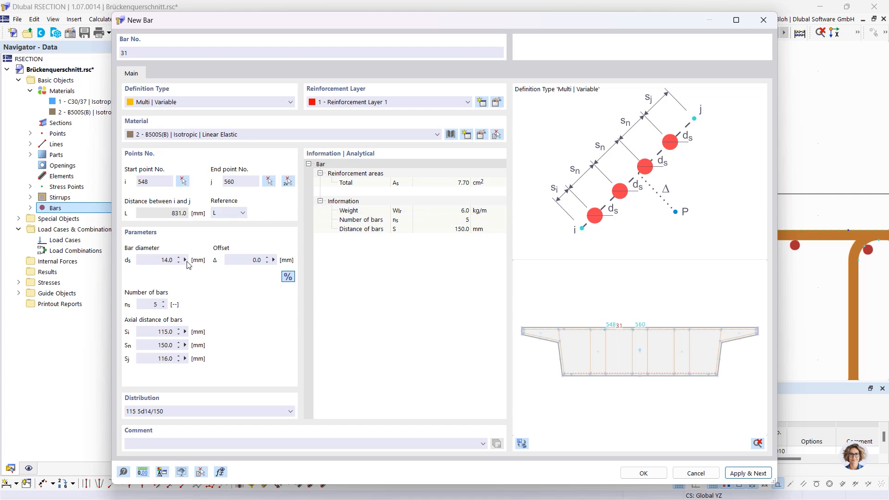
- Add a row of 8 bars with a 77.5 mm start distance along the left sloping web, from point 514 to point 525
double_click(146, 306)
double_click(166, 346)
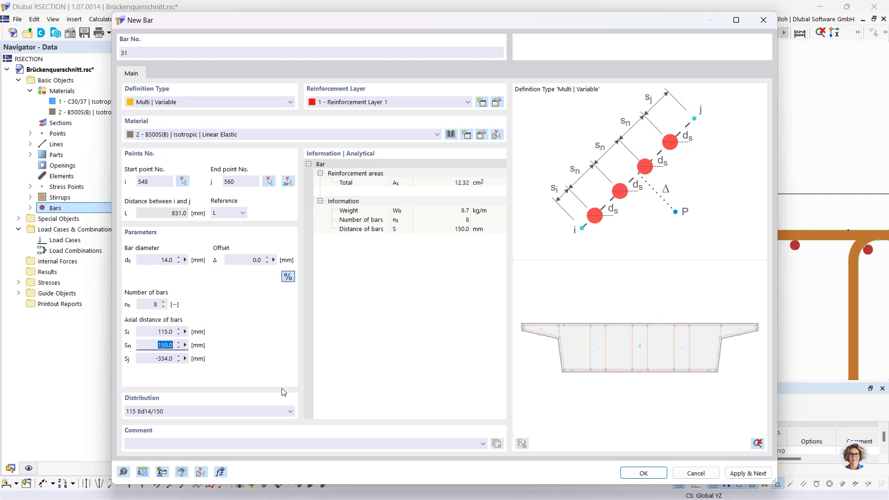
left_click_drag(144, 329, 211, 336)
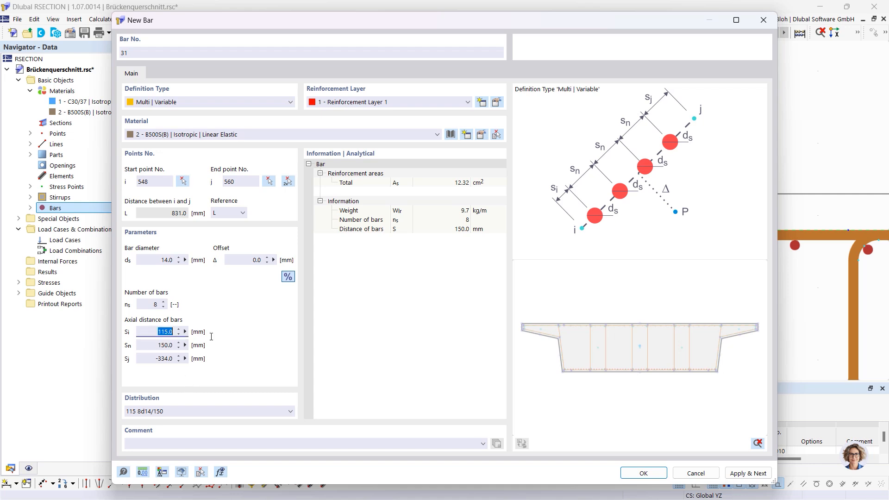
type("77.5")
left_click(288, 181)
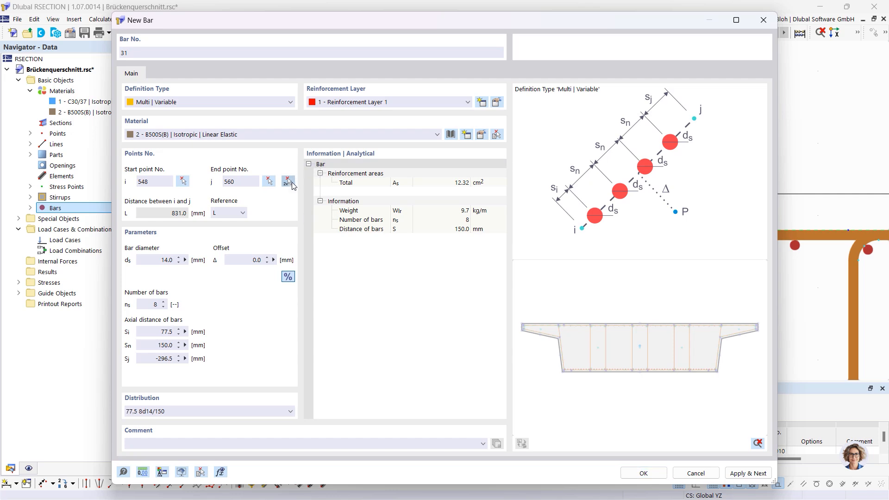
scroll(383, 214, "down", 3)
scroll(252, 240, "up", 5)
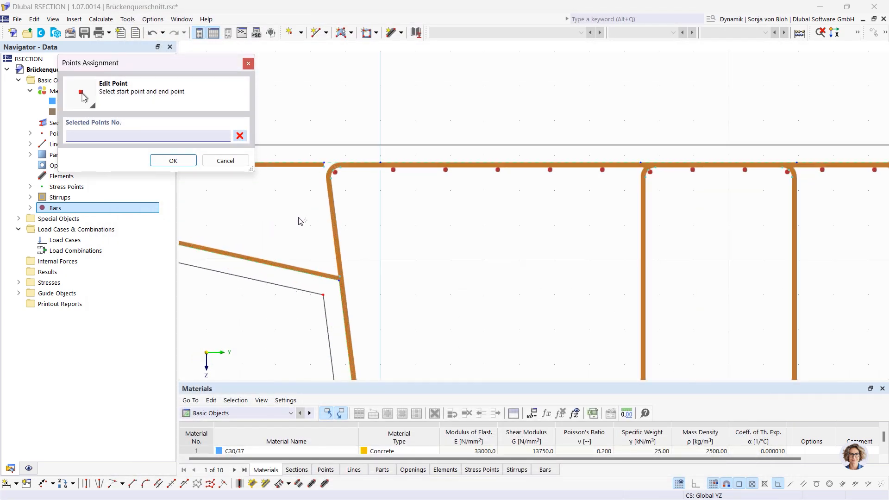
left_click(333, 167)
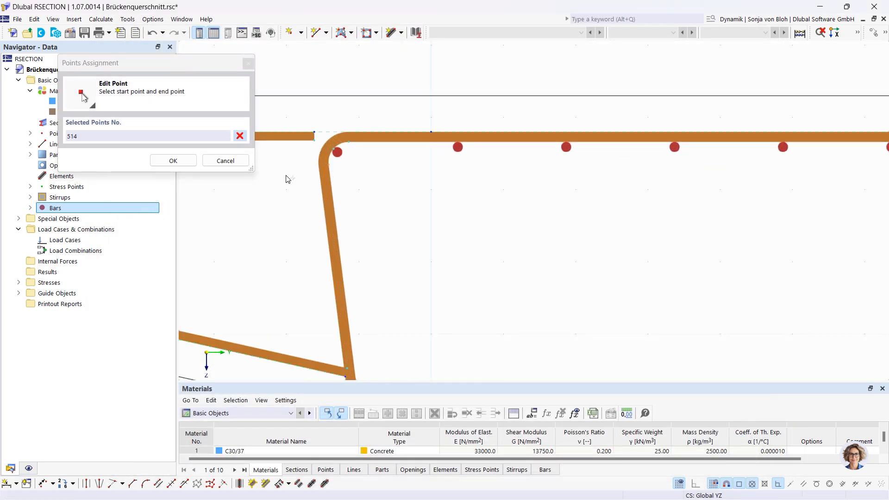
scroll(288, 178, "down", 2)
scroll(289, 227, "down", 3)
scroll(291, 278, "up", 6)
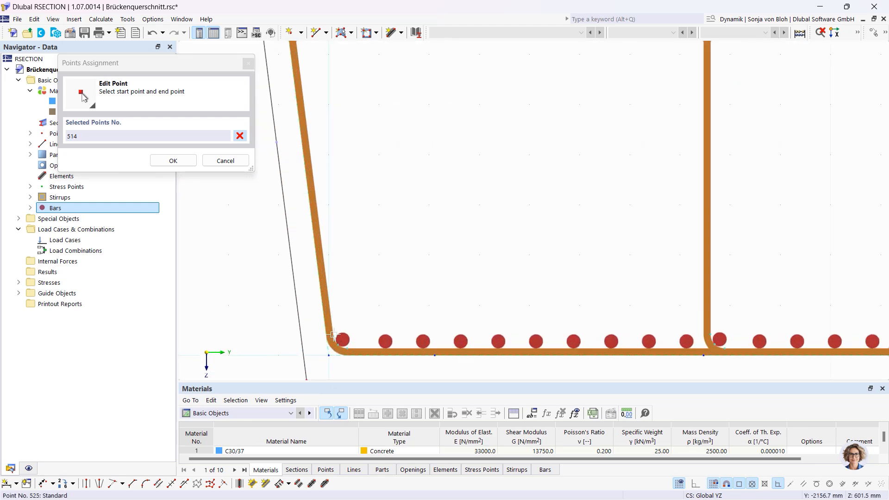
left_click(333, 336)
left_click(740, 473)
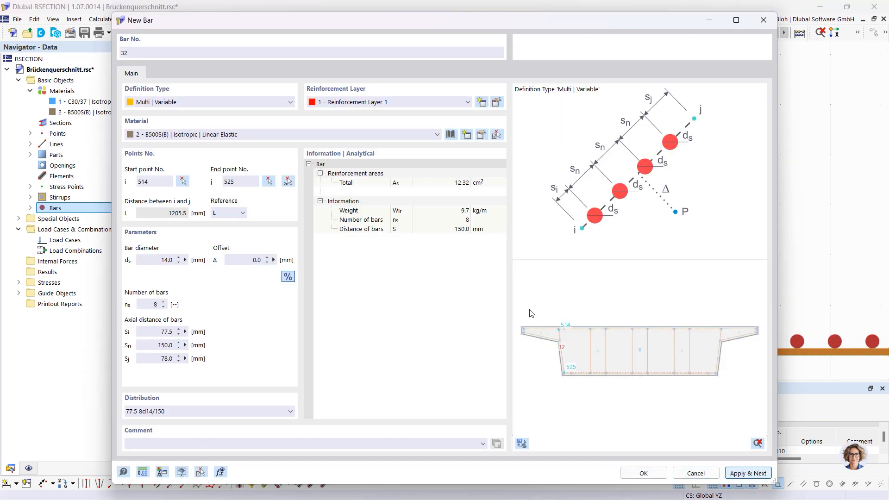
- Add a matching row of 8 bars along the right sloping web, from point 519 to point 520
left_click(288, 181)
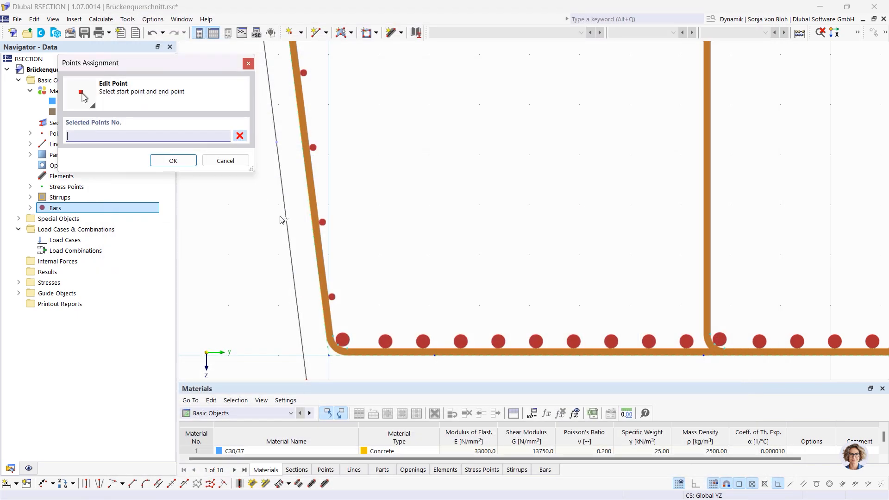
scroll(630, 190, "down", 3)
scroll(630, 191, "up", 3)
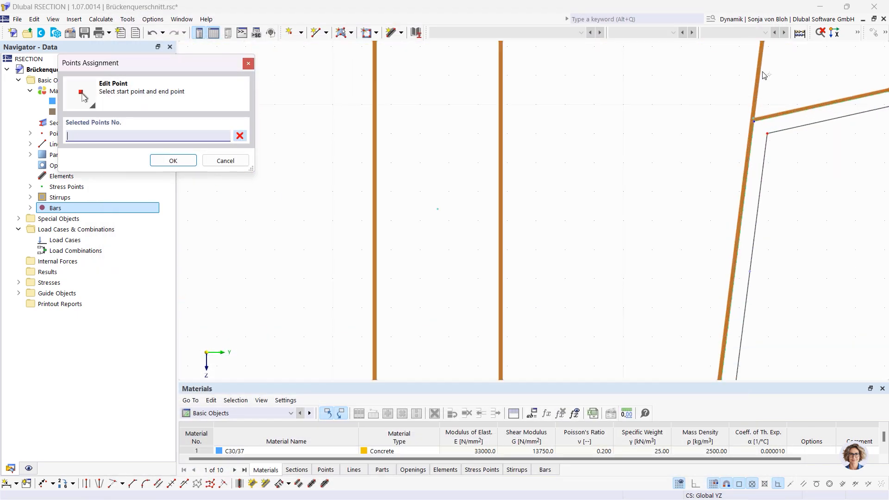
scroll(754, 116, "down", 3)
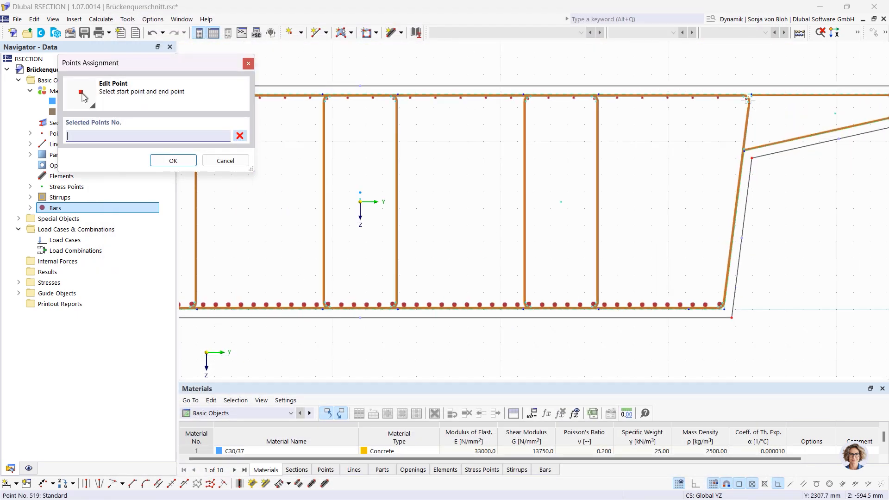
scroll(751, 114, "up", 4)
left_click(745, 111)
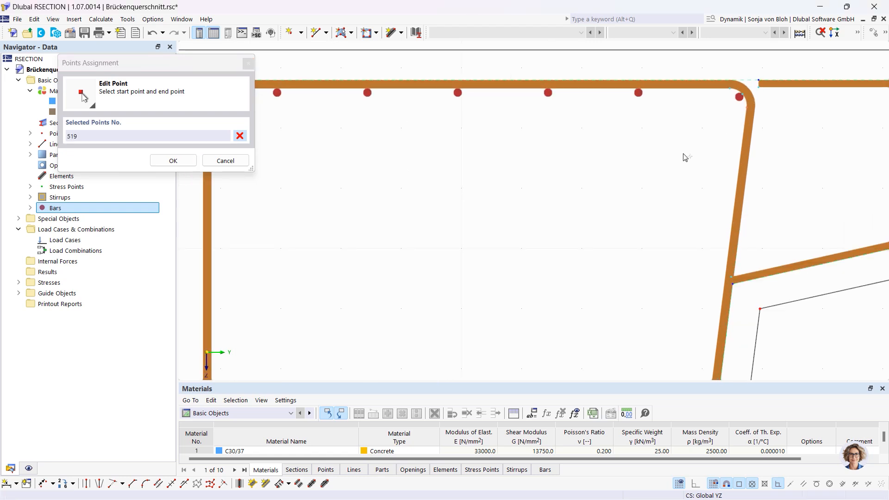
scroll(688, 144, "down", 3)
middle_click_drag(625, 358, 624, 148)
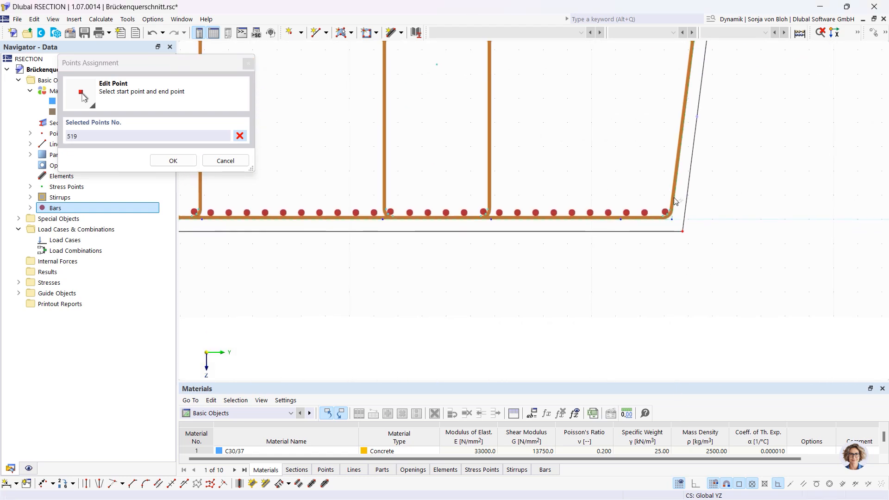
scroll(677, 205, "up", 3)
left_click(667, 227)
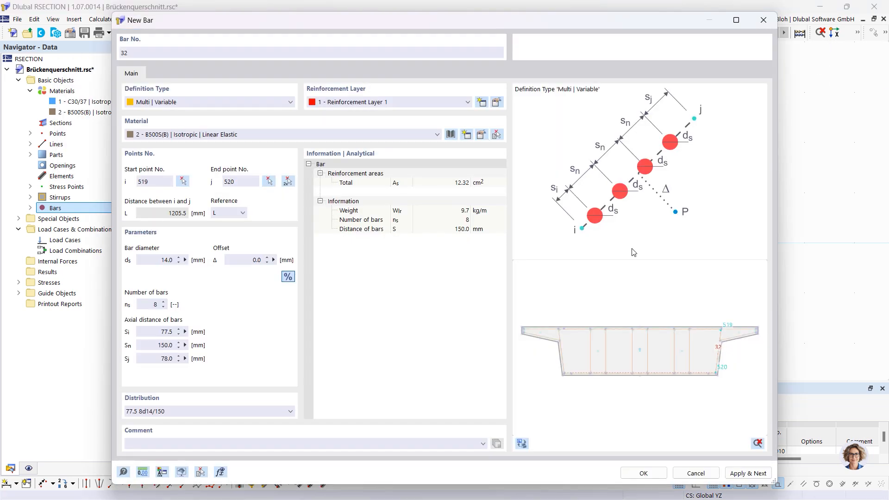
left_click(757, 473)
- Add a Single | Point bar of 20 mm diameter in the upper tip corner of the right cantilever stirrup
left_click(210, 102)
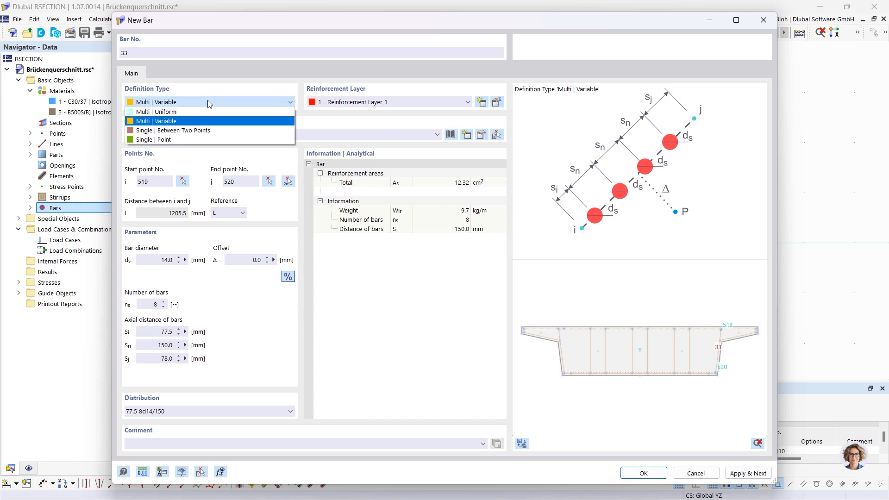
left_click(152, 139)
left_click(180, 229)
left_click_drag(179, 228, 215, 235)
type("20")
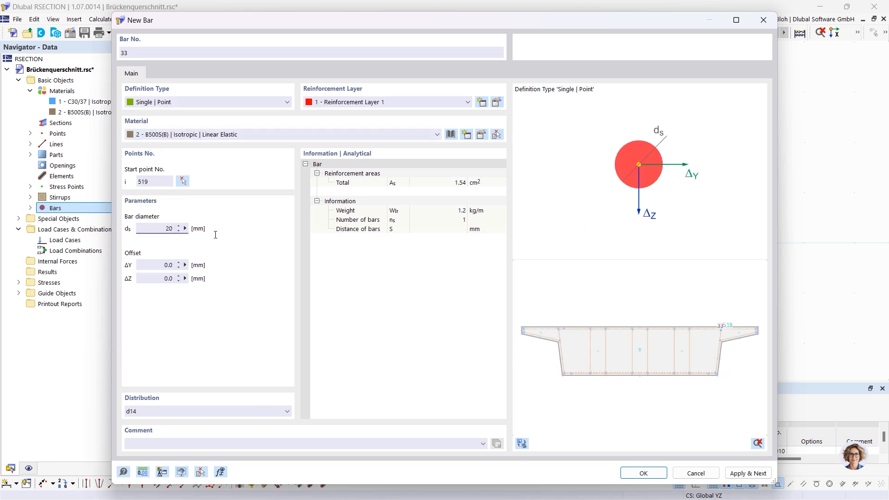
left_click(183, 181)
scroll(565, 174, "down", 2)
mouse_move(645, 164)
middle_mouse_down()
mouse_move(635, 286)
mouse_move(563, 386)
middle_mouse_up()
scroll(762, 244, "up", 5)
scroll(728, 182, "up", 4)
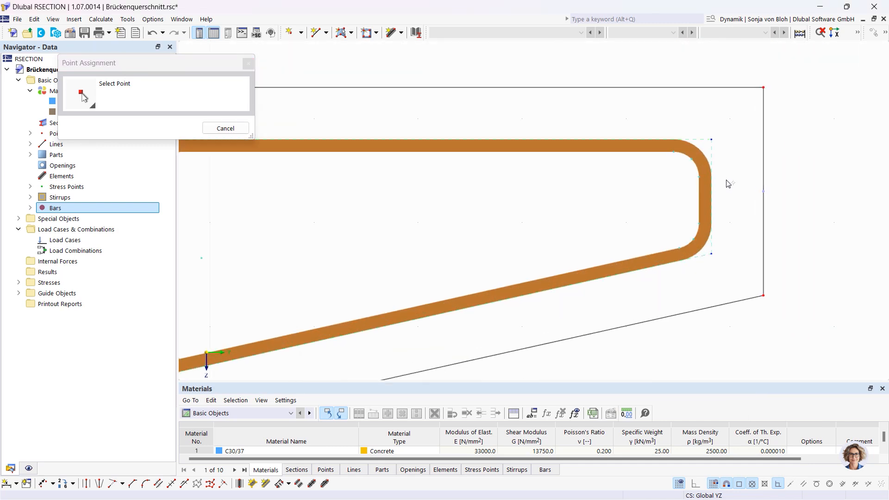
left_click(690, 162)
left_click(747, 473)
- Add another 20 mm single bar in the lower tip corner of the right cantilever stirrup, at point 541
left_click(183, 181)
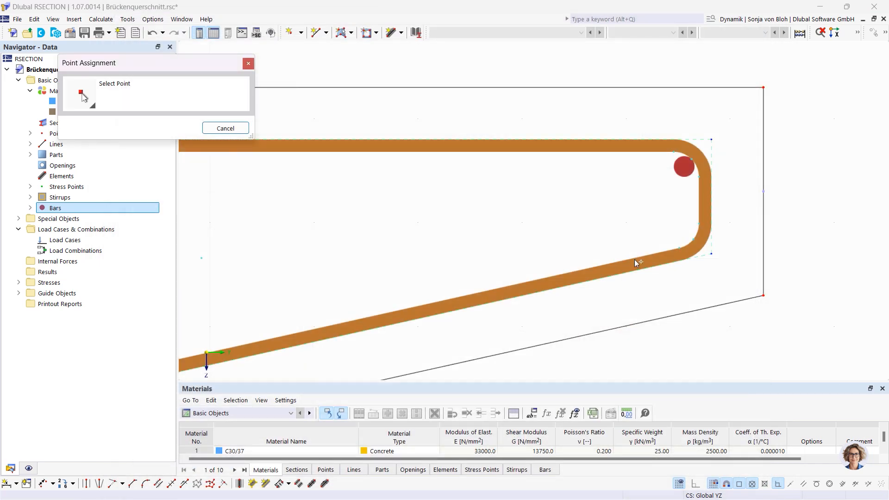
left_click(688, 235)
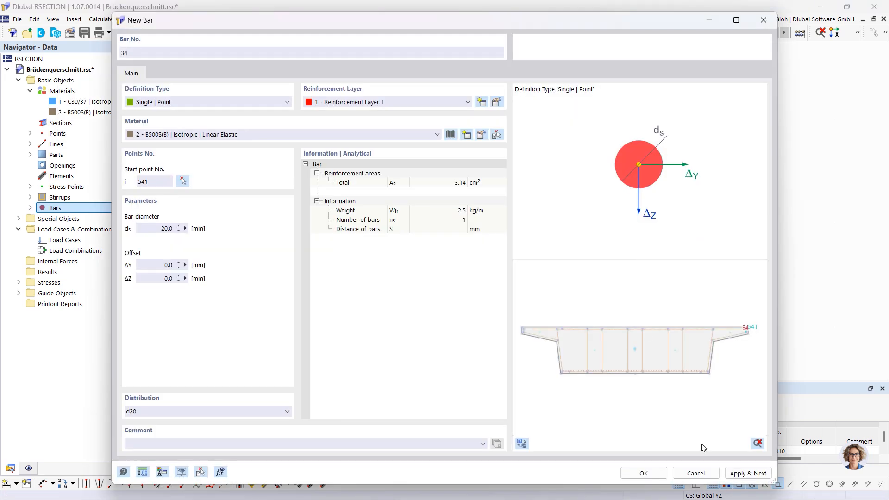
left_click(738, 473)
- Add 20 mm single bars in the upper and lower tip corners of the left cantilever stirrup, at points 532 and 529
left_click(183, 181)
scroll(517, 262, "down", 5)
scroll(186, 271, "up", 3)
scroll(186, 271, "up", 3)
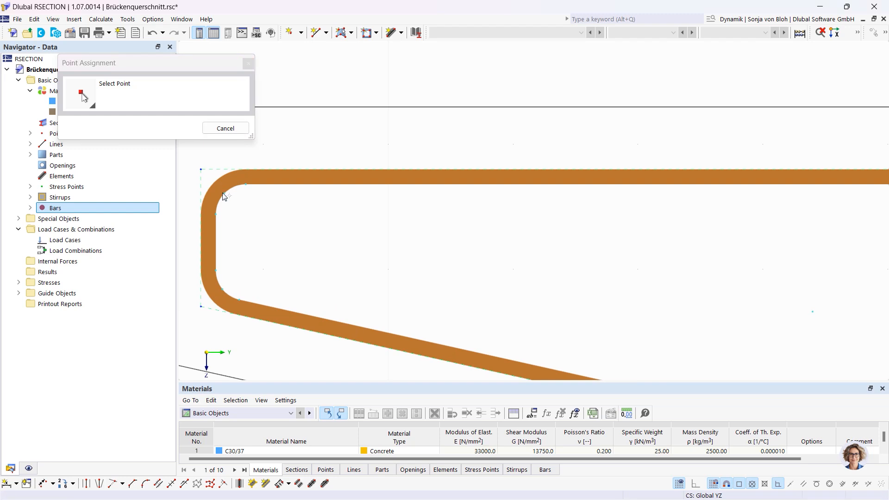
left_click(224, 195)
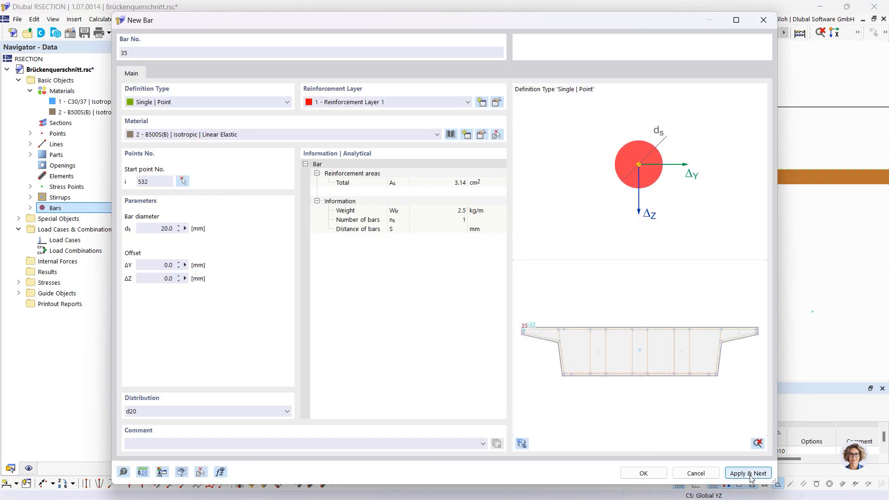
left_click(184, 181)
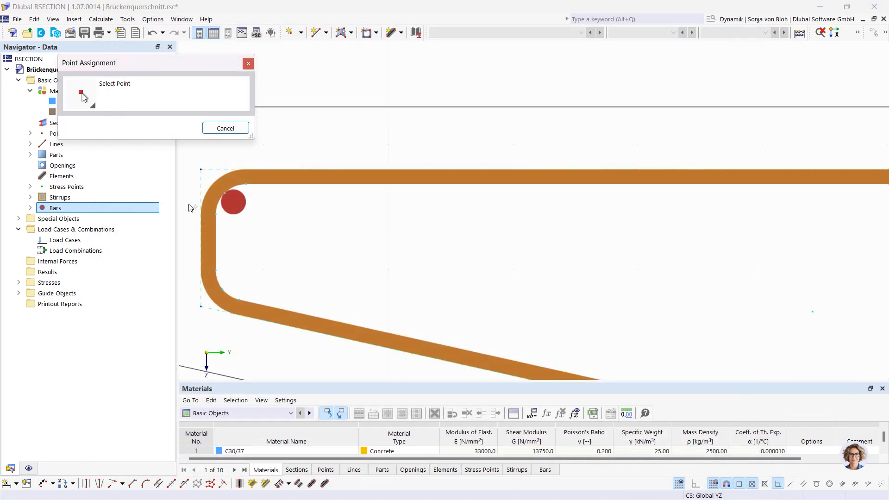
left_click(225, 288)
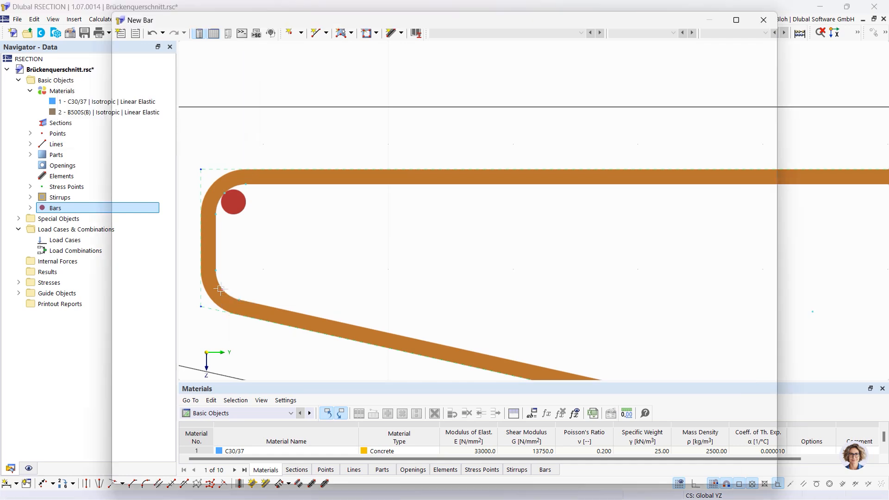
left_click(742, 473)
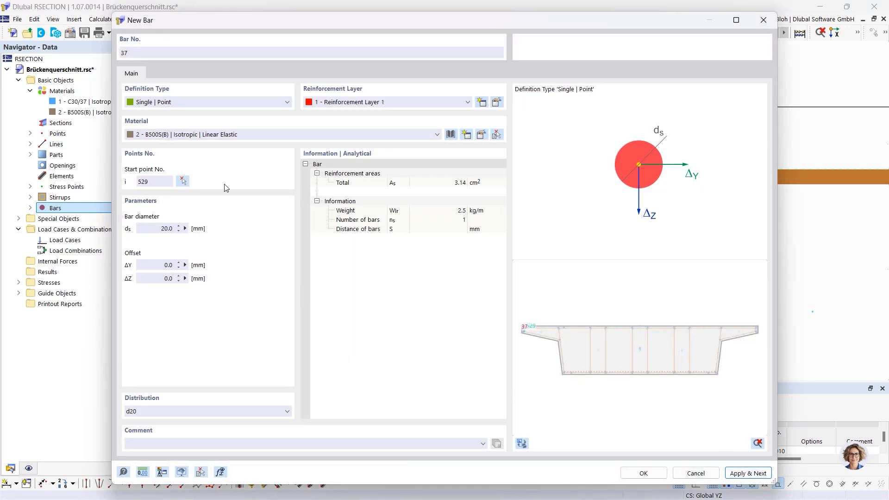
- Define the next bars as Multi | Variable with 9 bars of 10 mm diameter, 100 mm spacing and a 76 mm start distance
left_click(218, 103)
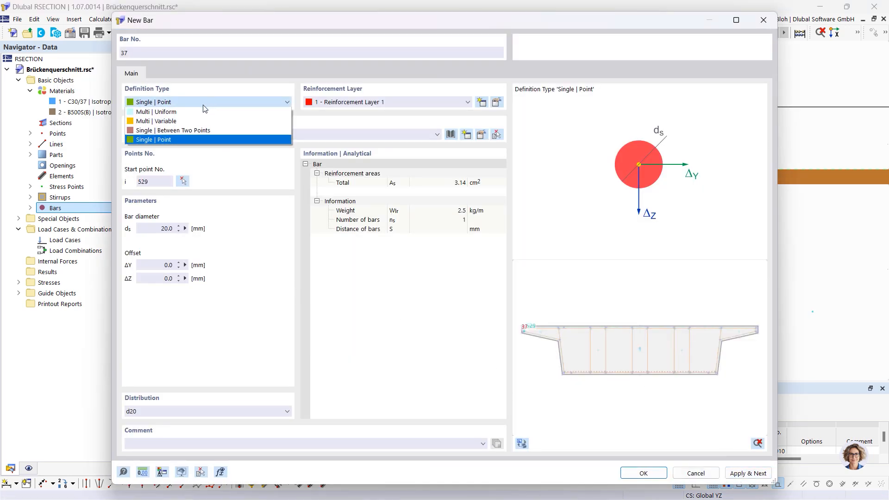
left_click(187, 122)
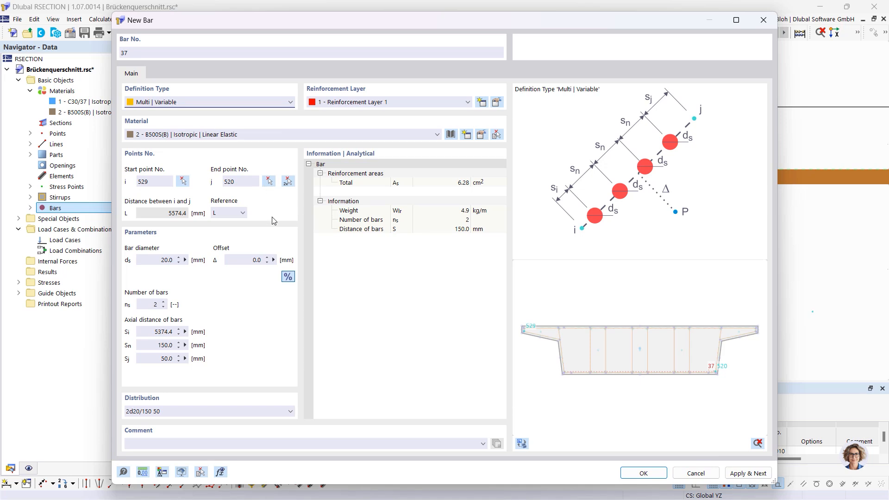
double_click(152, 304)
double_click(161, 259)
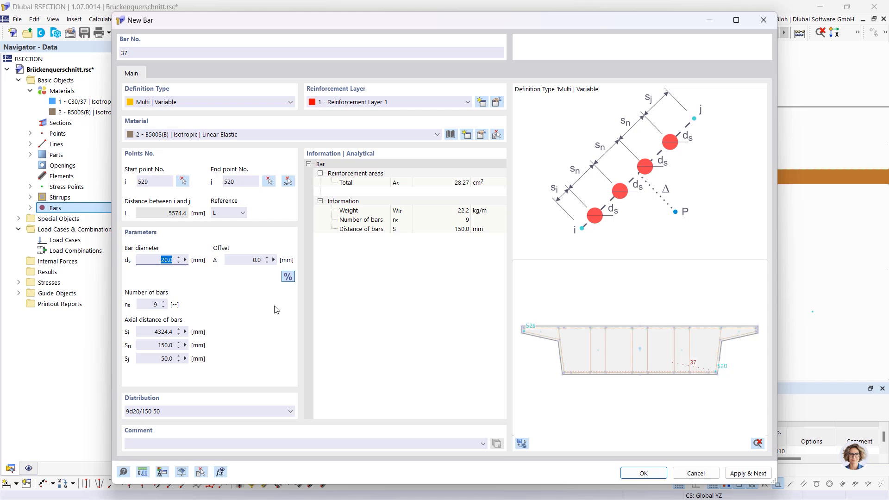
type("10")
left_click_drag(157, 345, 227, 362)
type("1")
left_click_drag(160, 331, 207, 337)
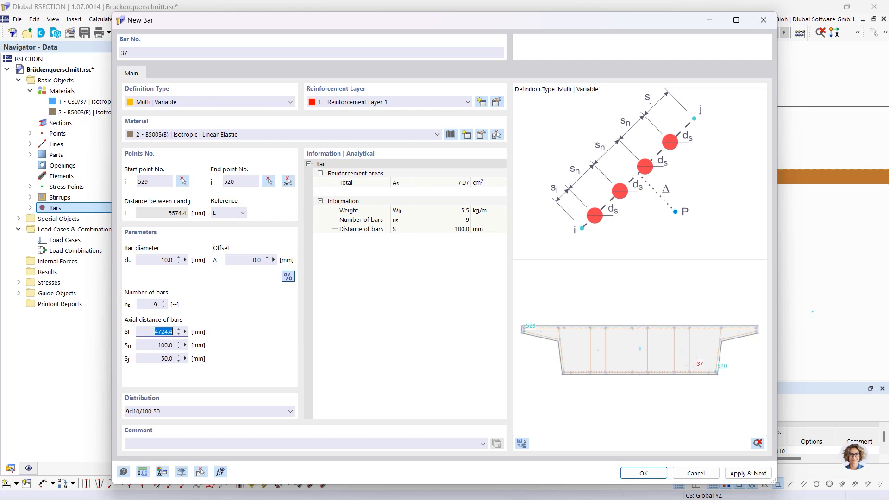
type("76")
- Place the 9-bar row along the top of the left cantilever stirrup, from point 533 to point 534
left_click(288, 182)
scroll(300, 185, "down", 2)
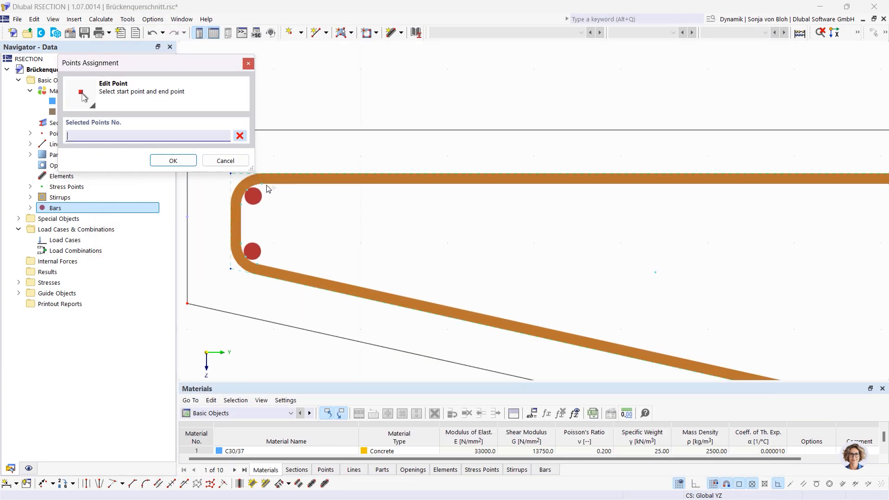
left_click(262, 182)
scroll(262, 182, "down", 2)
scroll(626, 193, "up", 2)
left_click(623, 186)
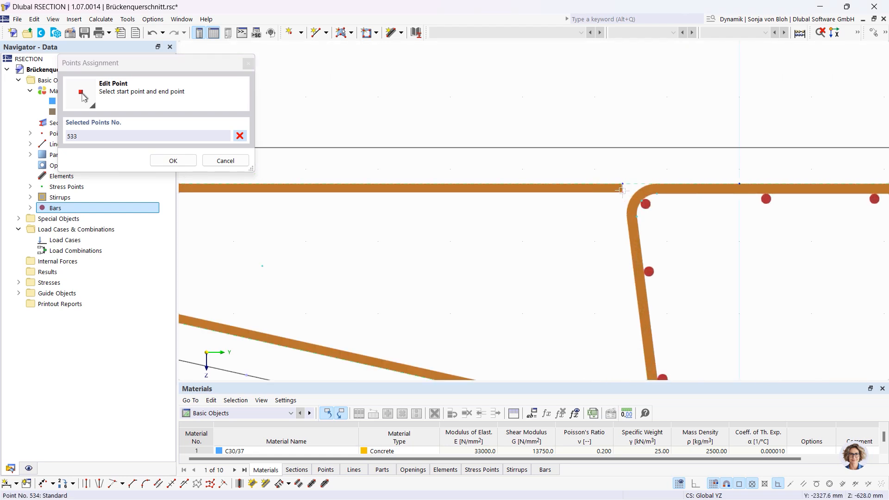
left_click(739, 472)
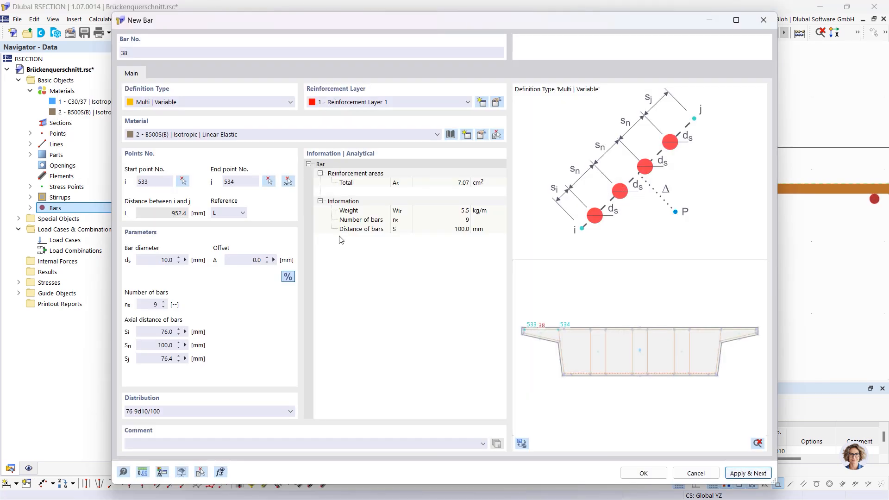
- Place the 9-bar row of 10 mm bars along the top of the right cantilever stirrup, from point 536 to point 537
left_click(288, 181)
scroll(371, 222, "down", 5)
scroll(724, 208, "up", 5)
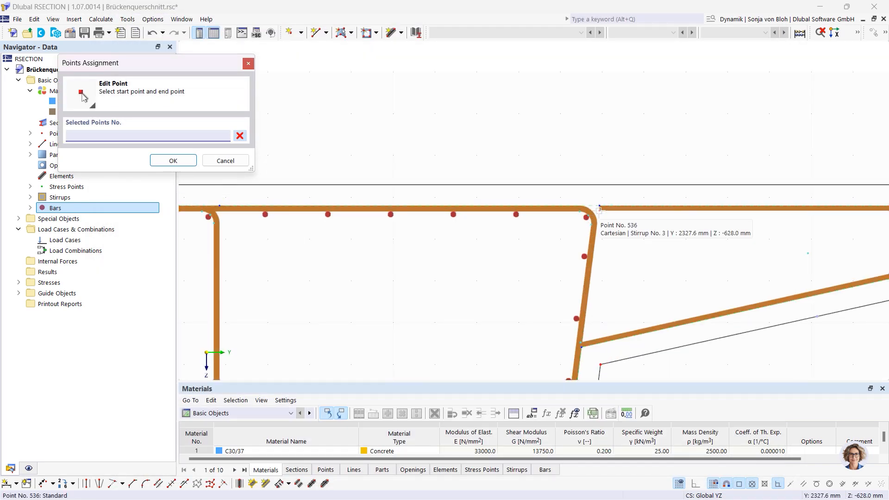
left_click(599, 207)
scroll(694, 242, "down", 2)
scroll(870, 226, "up", 2)
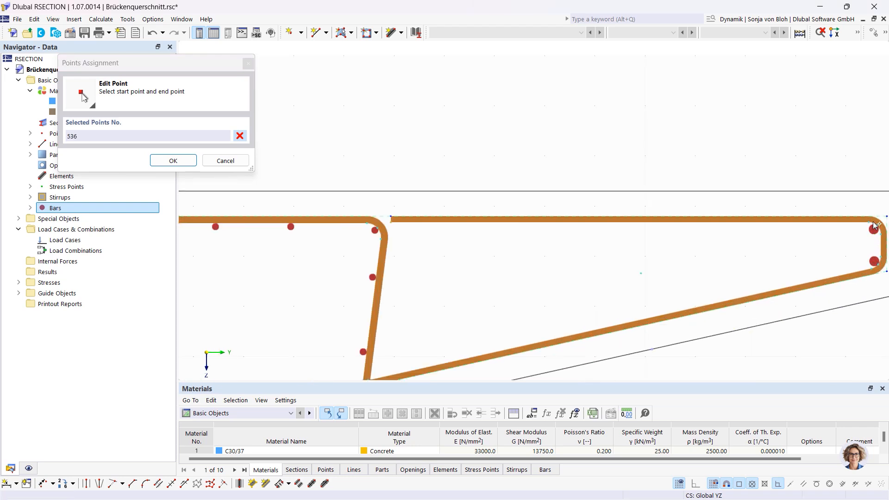
left_click(867, 222)
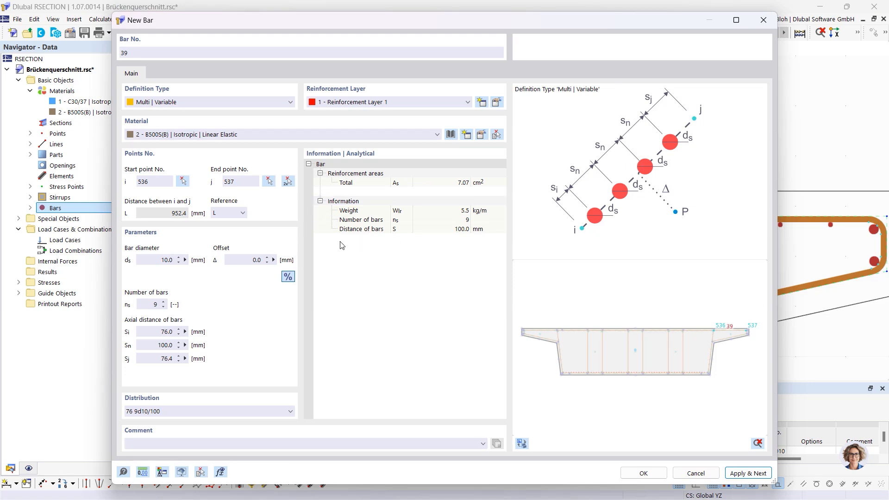
- Define the next 10 mm bar row with 10 bars and a 63.5 mm start distance
left_click(146, 303)
left_click(157, 258)
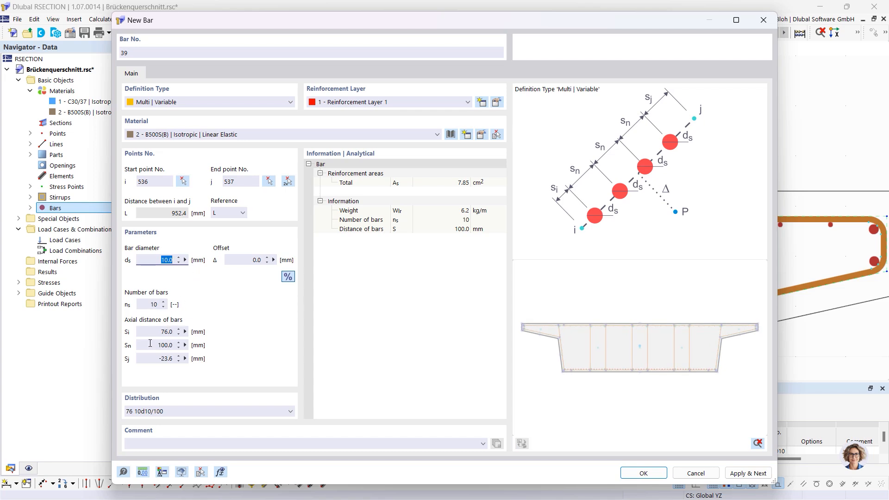
left_click(160, 332)
type("63,5")
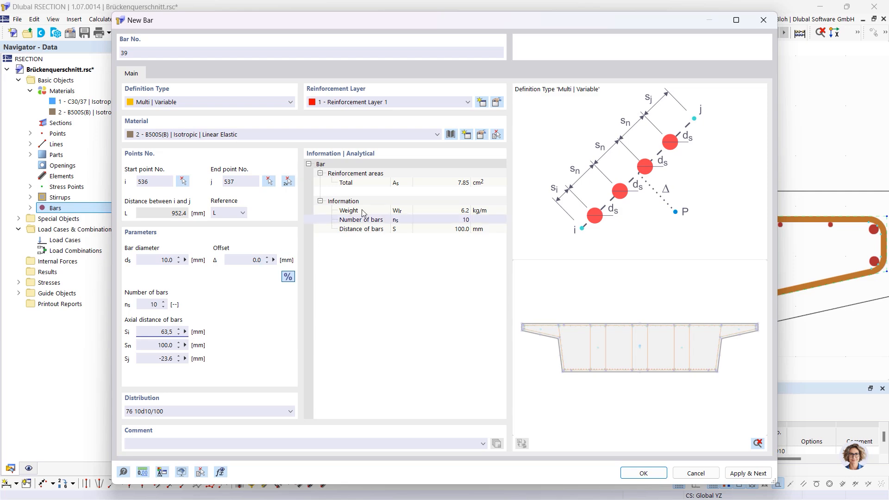
- Place the 10-bar row along the sloping underside of the right cantilever stirrup, from point 543 to point 542
left_click(291, 182)
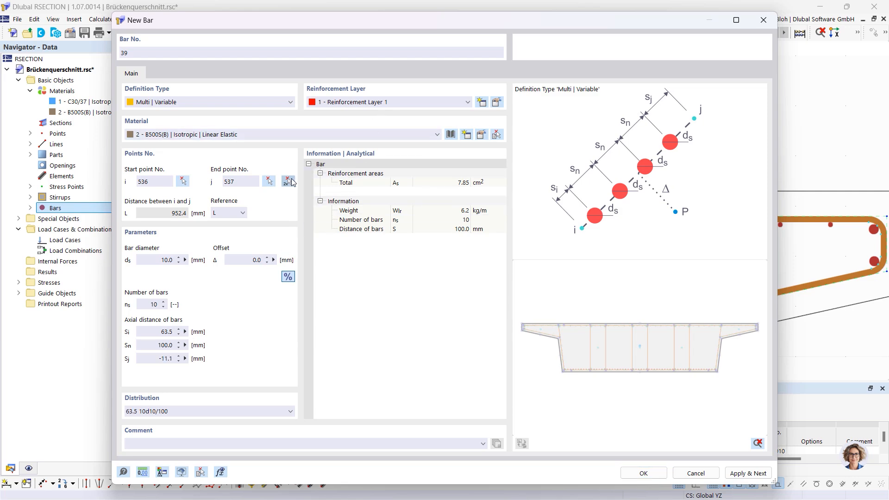
scroll(418, 323, "up", 1)
scroll(399, 334, "up", 1)
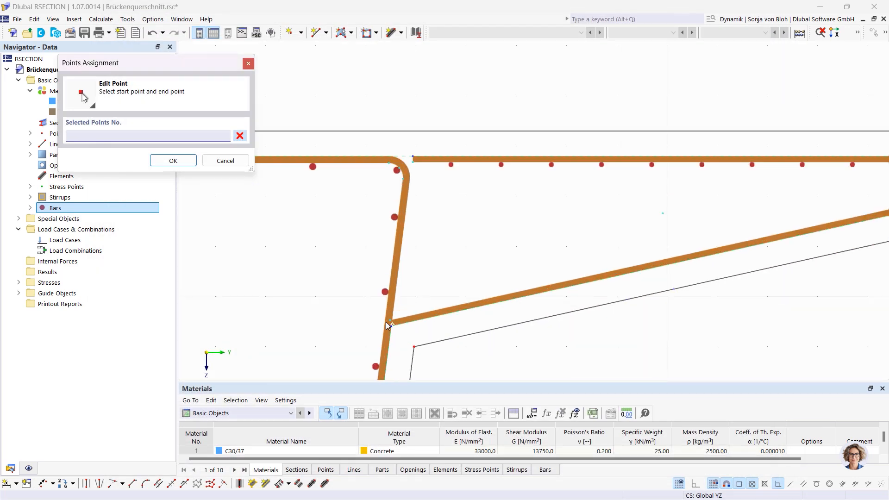
left_click(388, 325)
scroll(375, 301, "down", 2)
scroll(623, 273, "up", 1)
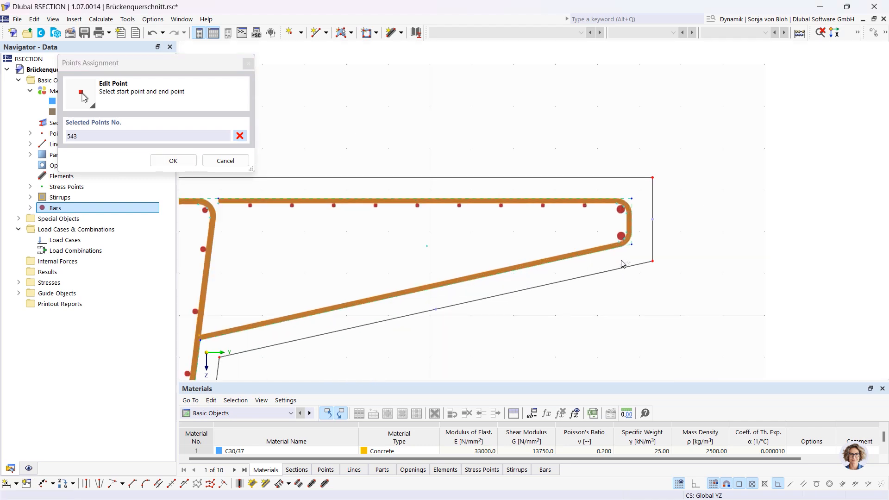
left_click(617, 241)
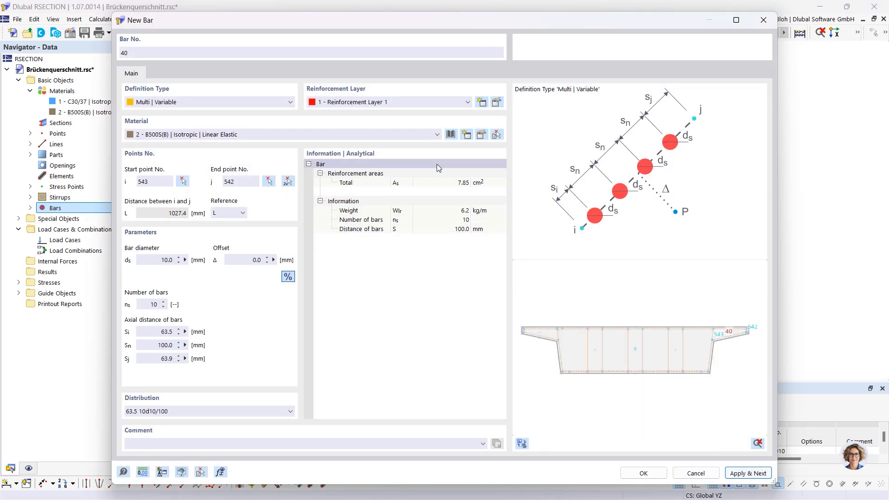
- Place the same 10-bar row along the sloping underside of the left cantilever stirrup, from point 527 to point 528, and finish adding bars
left_click(288, 181)
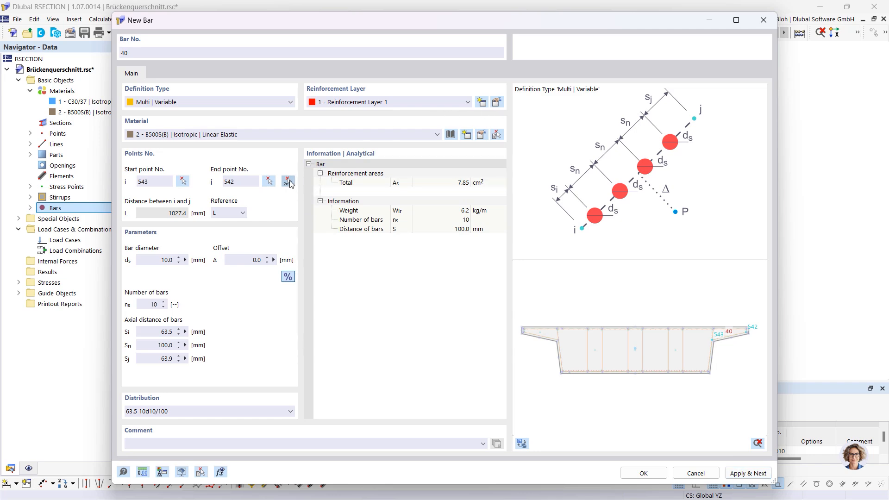
scroll(354, 270, "down", 3)
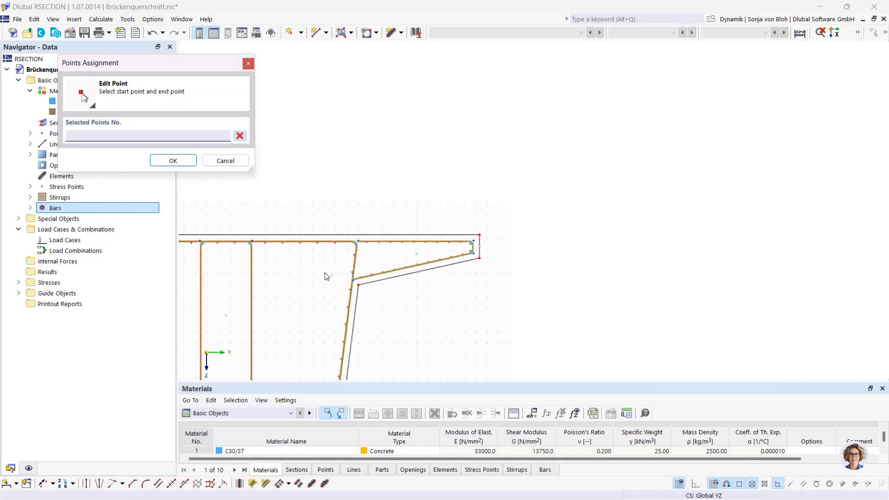
middle_click_drag(280, 279, 694, 286)
scroll(260, 292, "up", 5)
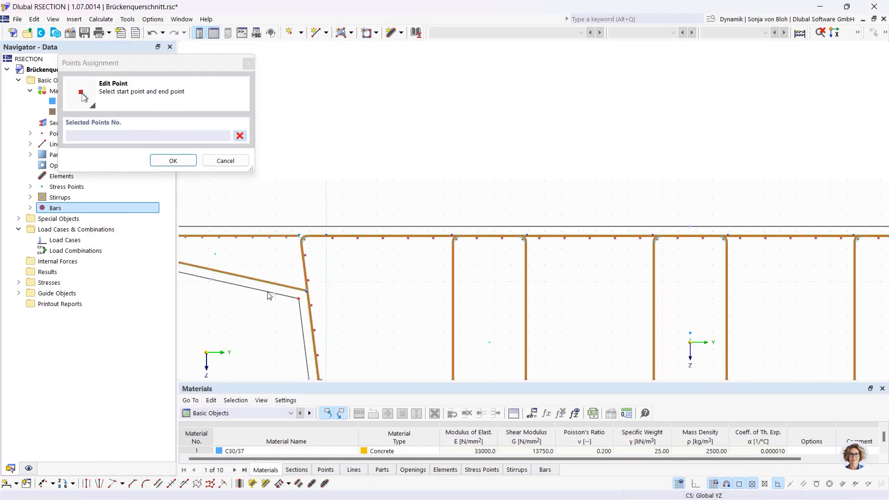
scroll(321, 273, "down", 3)
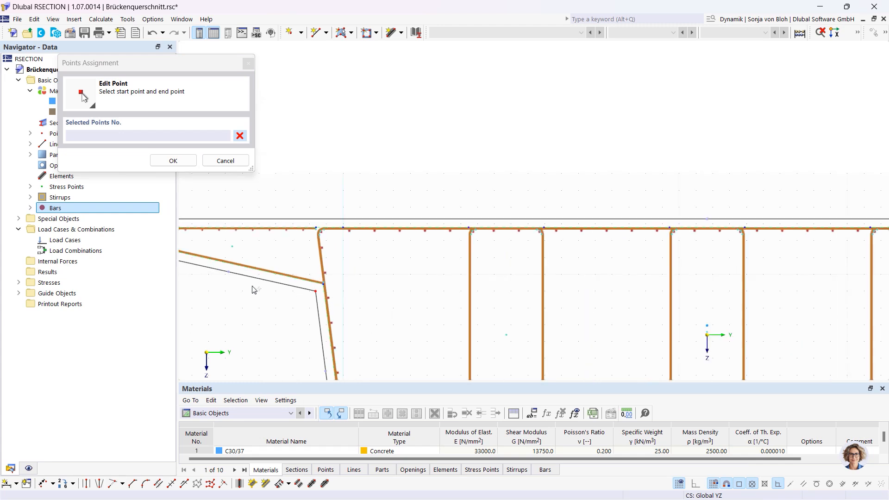
scroll(250, 334, "up", 2)
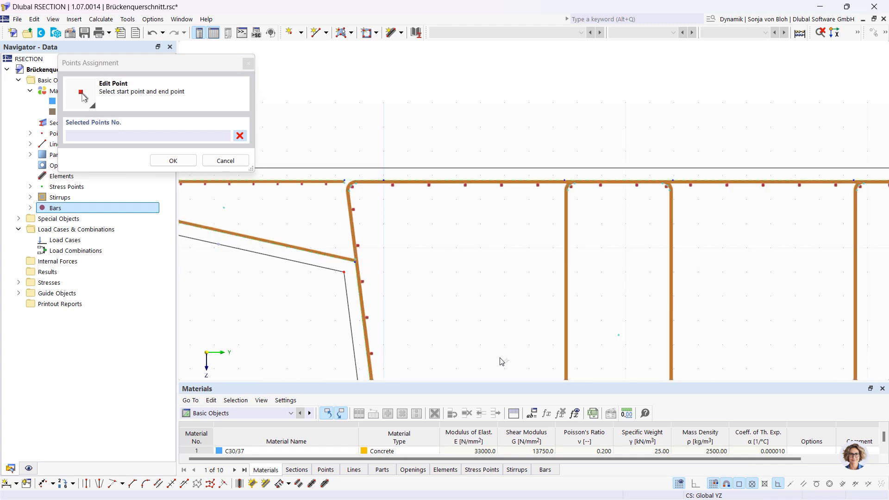
scroll(499, 358, "up", 1)
left_click(328, 241)
scroll(439, 263, "down", 4)
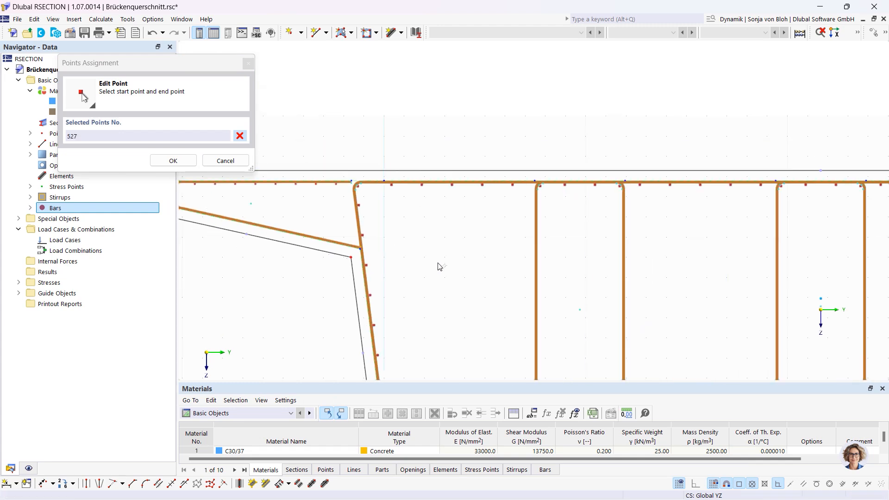
scroll(318, 257, "up", 3)
scroll(319, 256, "up", 3)
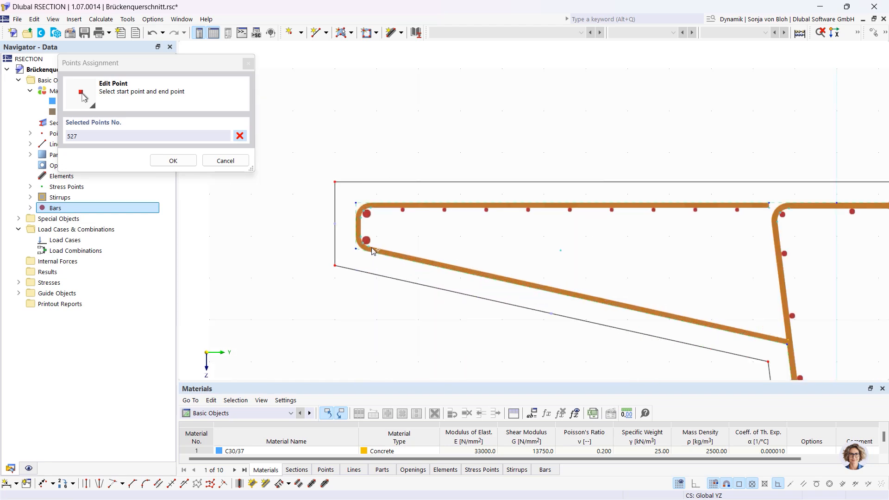
left_click(369, 245)
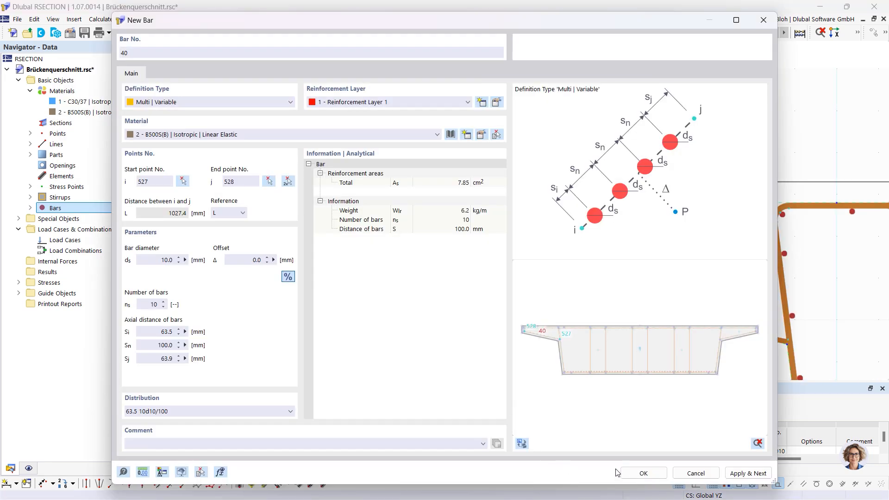
left_click(633, 470)
- Save the Brückenquerschnitt model and switch to RFEM
scroll(327, 273, "down", 5)
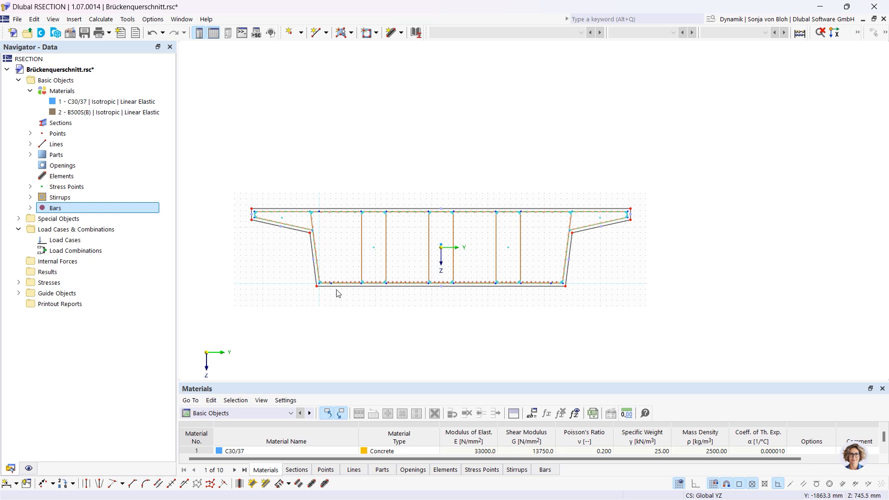
left_click(86, 34)
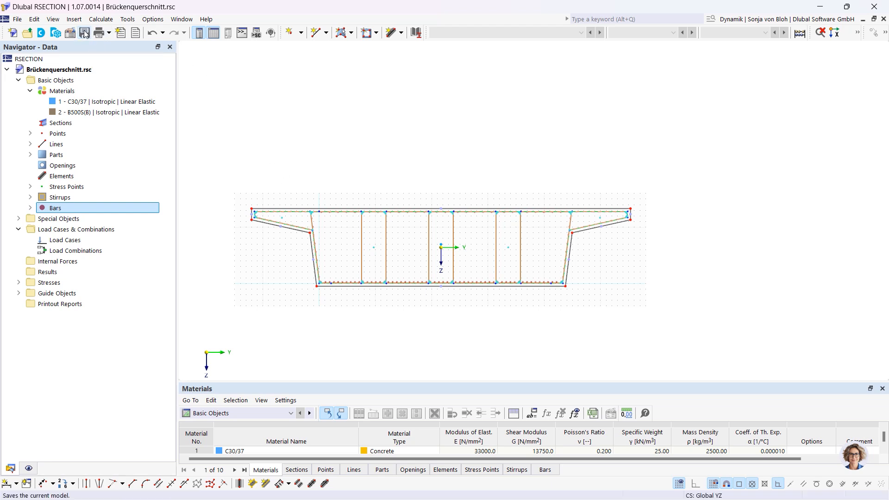
mouse_move(185, 492)
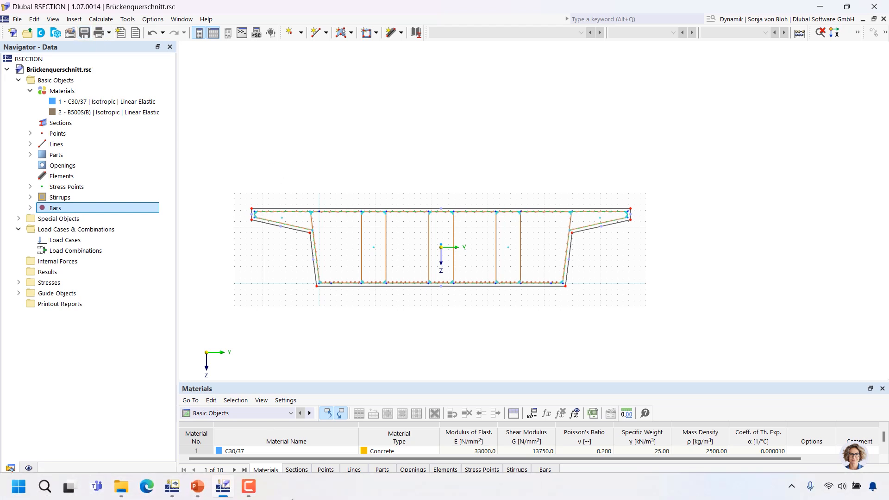
left_click(172, 491)
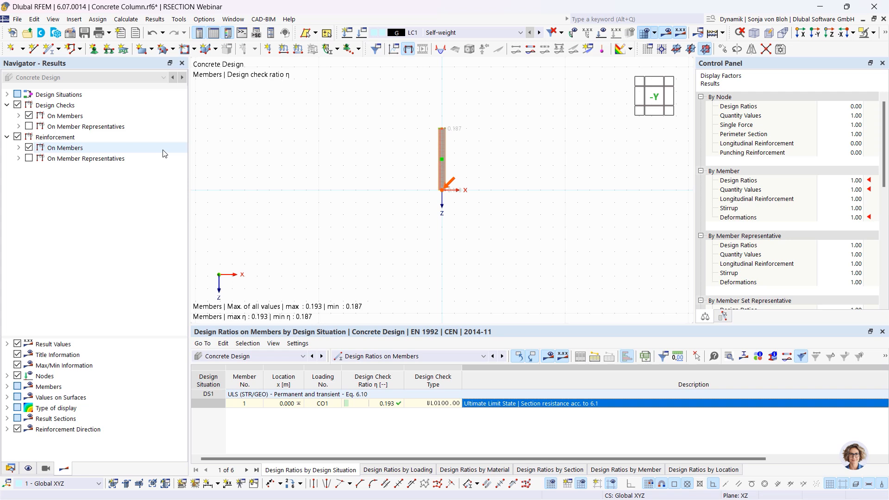
- Create a new blank 3D model named Bridge in the RSECTION Webinar project with the Concrete Design add-on active
left_click(13, 34)
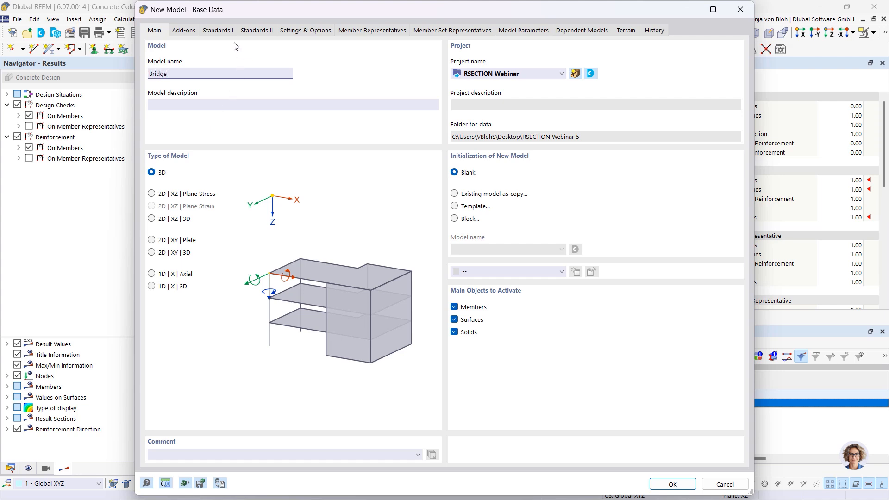
left_click(188, 31)
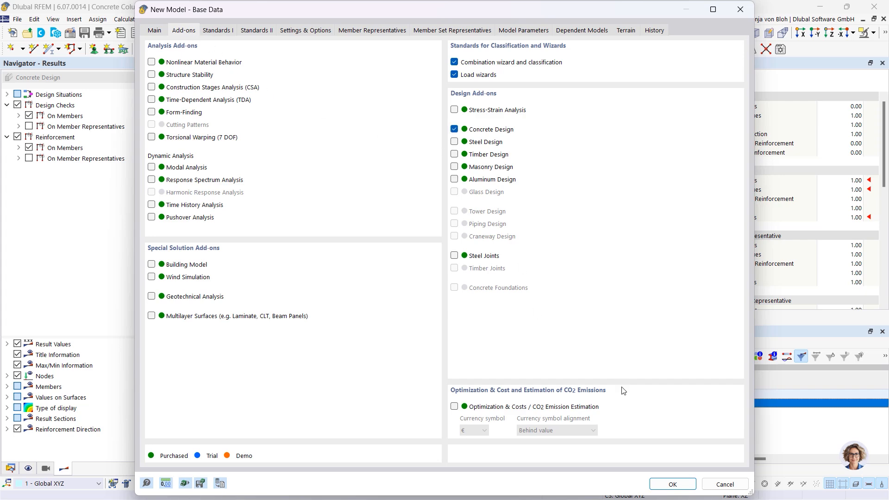
left_click(687, 486)
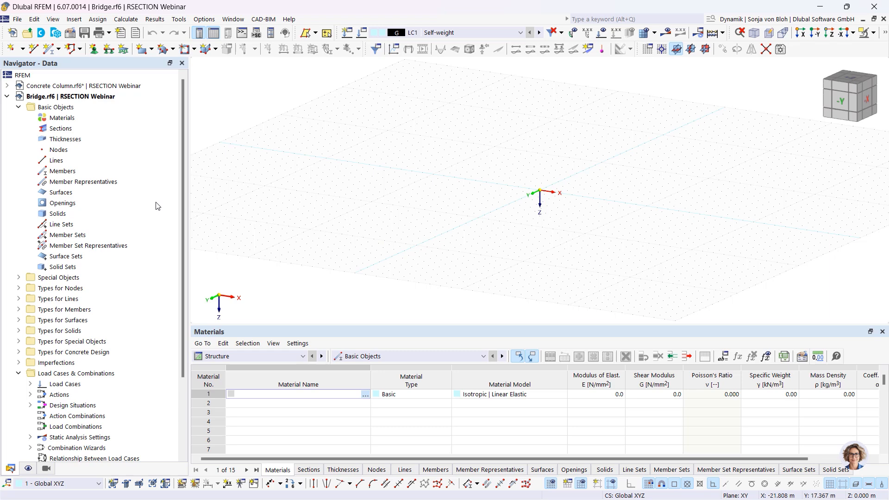
- Create a new section by importing the Brückenquerschnitt model from RSECTION
right_click(69, 131)
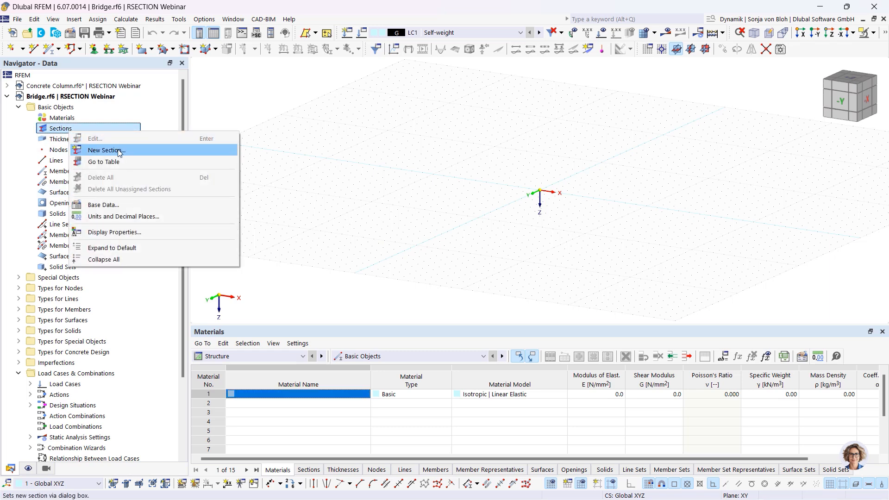
left_click(114, 150)
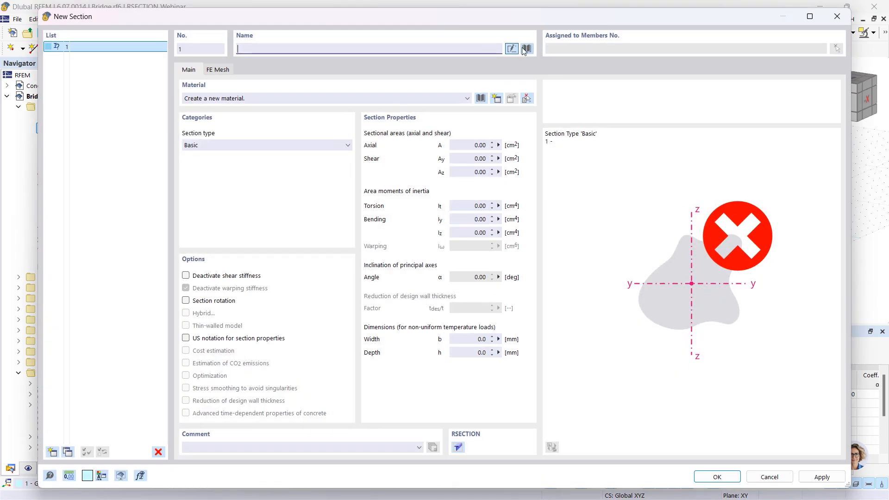
left_click(527, 49)
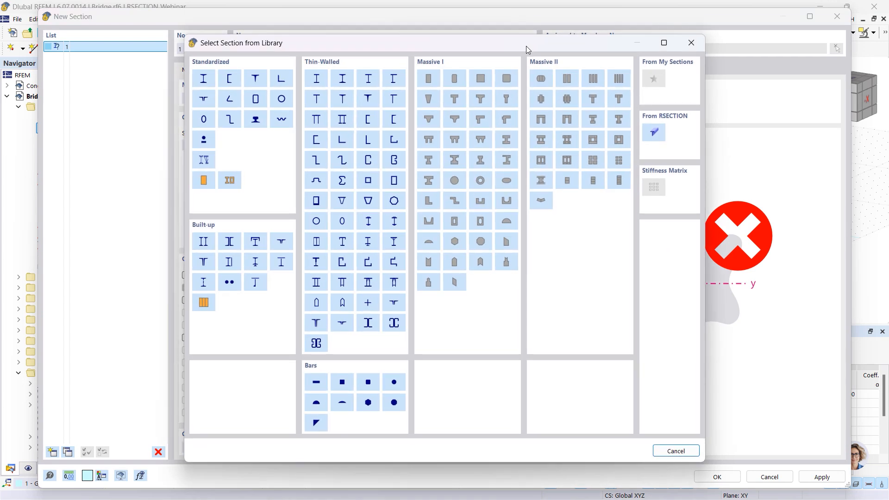
left_click(654, 133)
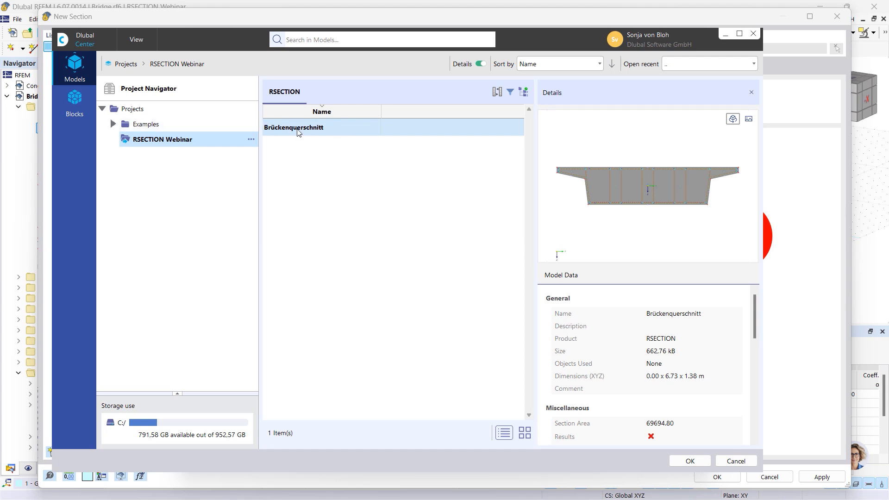
left_click(689, 461)
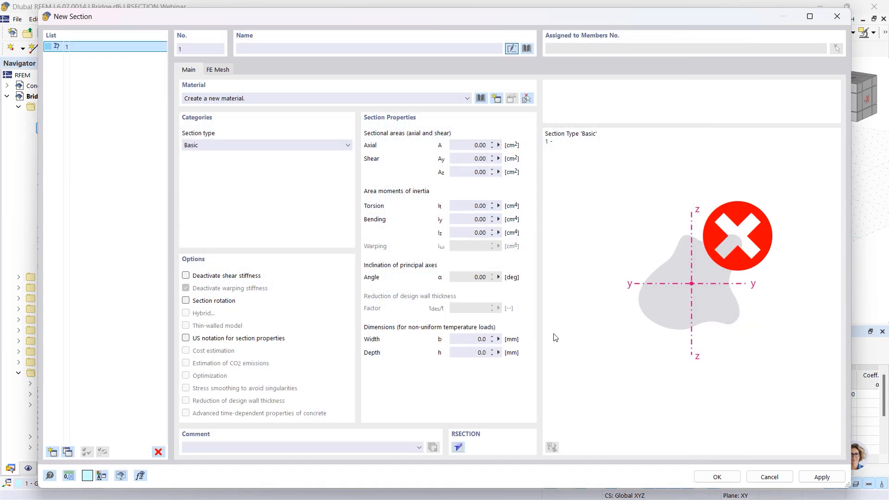
left_click(717, 477)
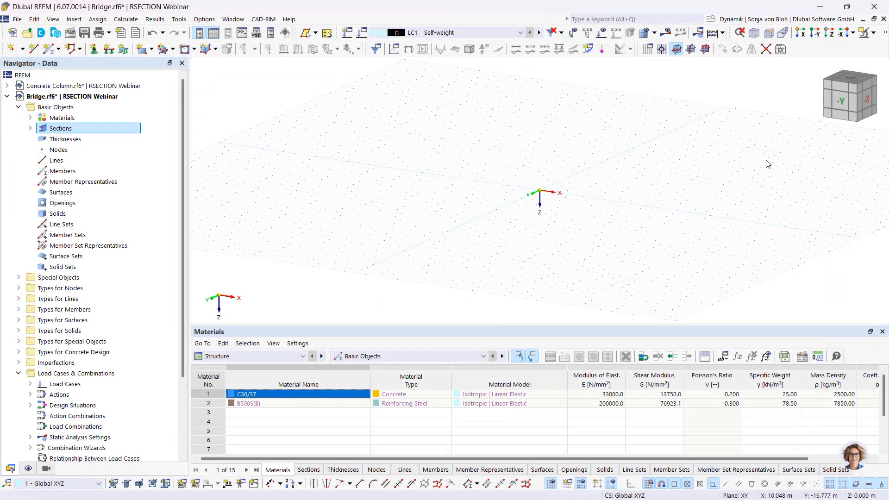
- Draw a single beam member 12 m long in the XZ work plane, from the origin along the X-axis
left_click(812, 33)
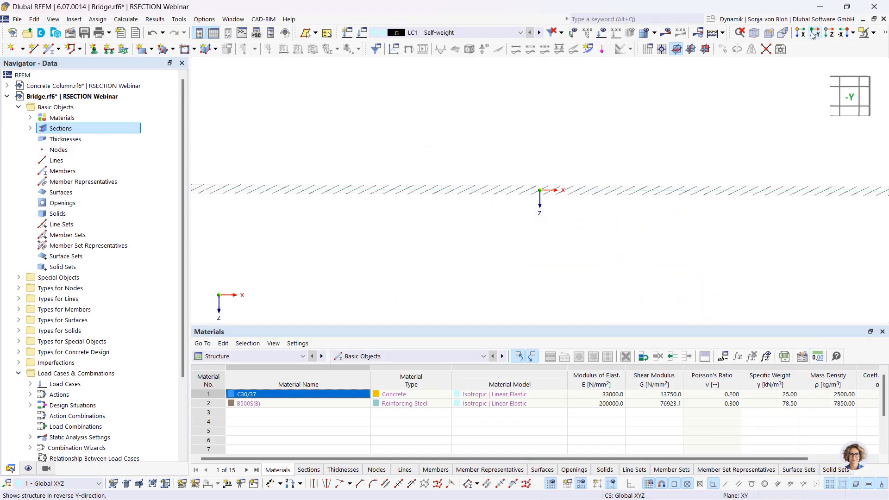
left_click(707, 52)
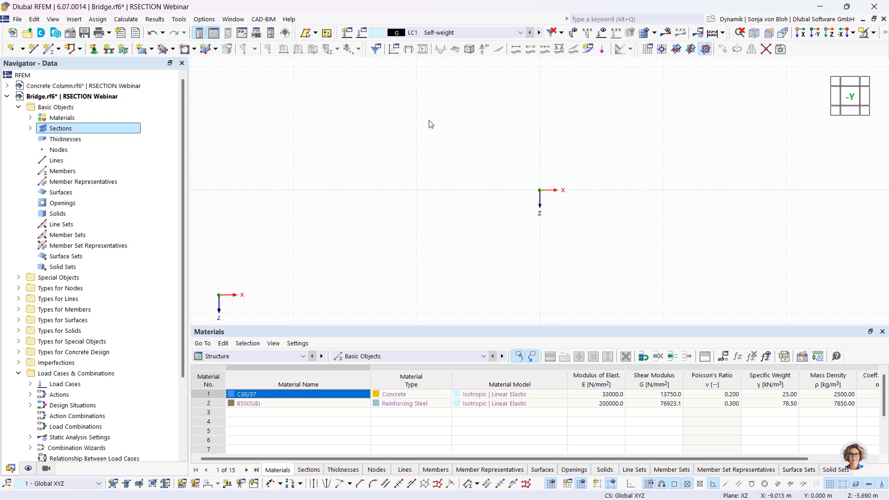
left_click(48, 49)
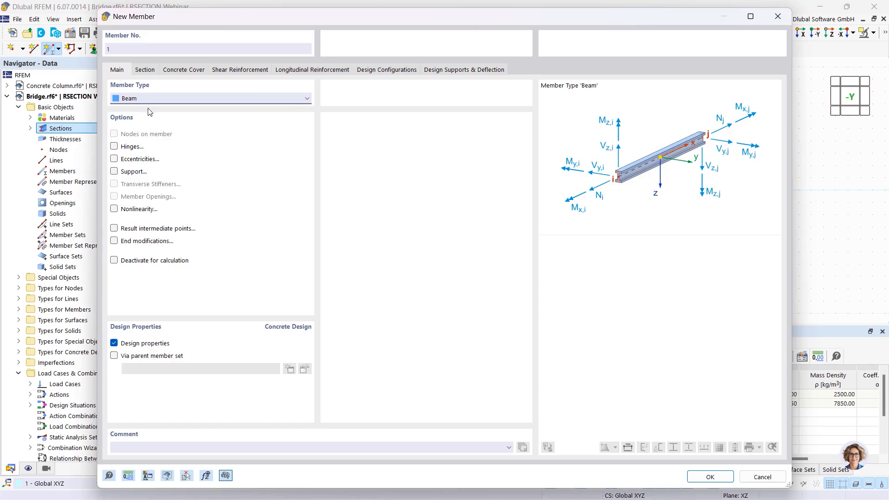
left_click(704, 478)
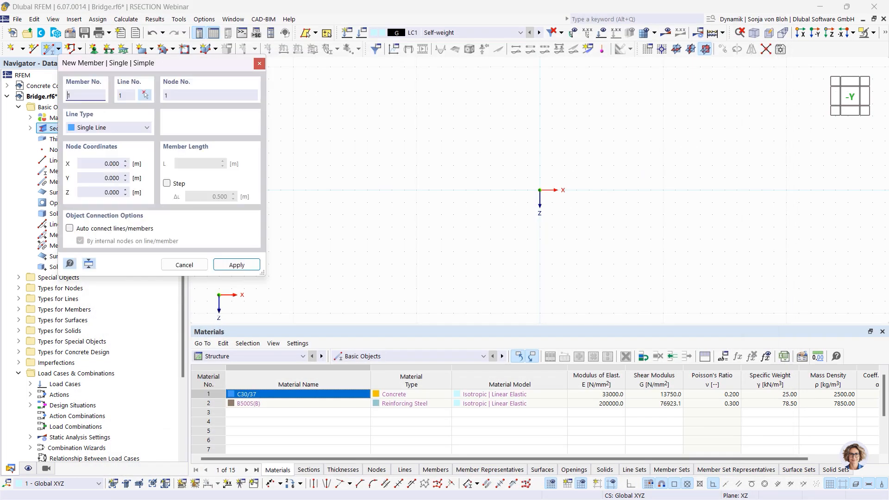
left_click(539, 190)
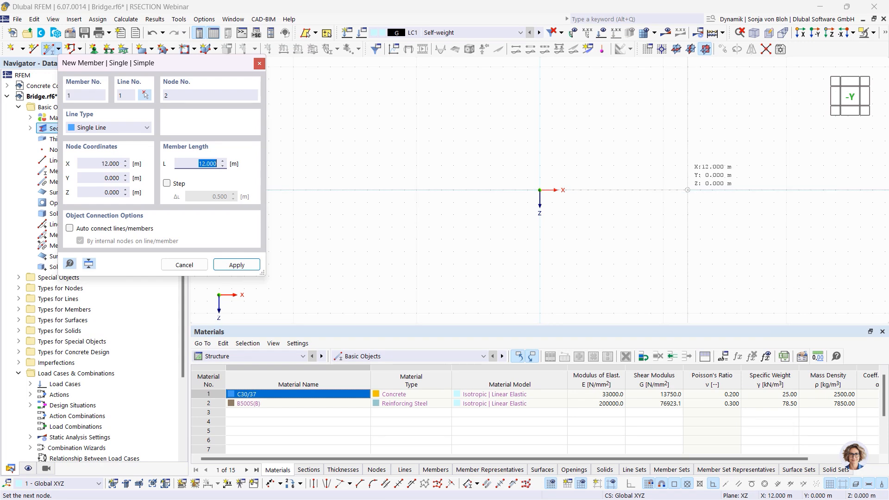
left_click(701, 218)
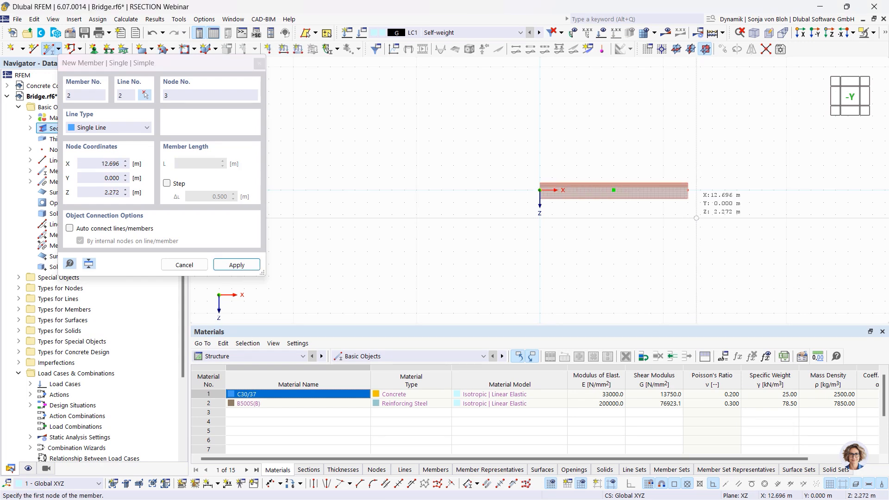
key("Escape")
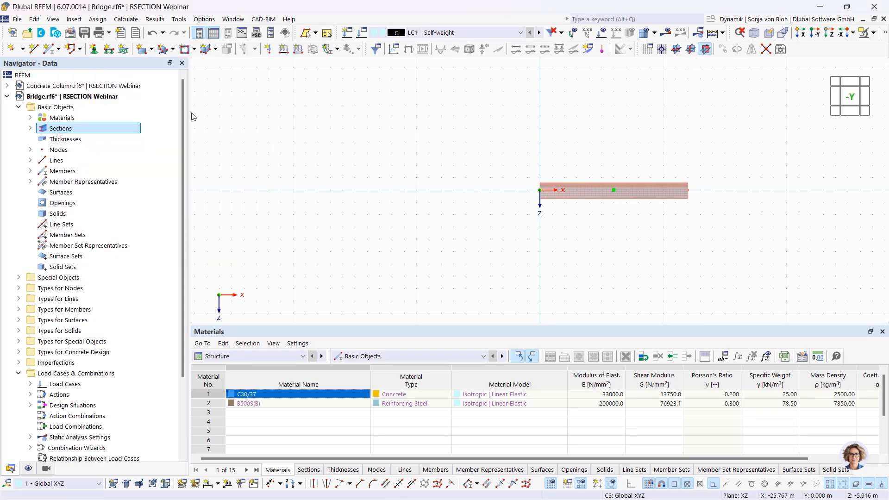
- Create a nodal support fixing uX, uY, uZ and φX with φY and φZ free, and assign it to the beam's start node
left_click(94, 49)
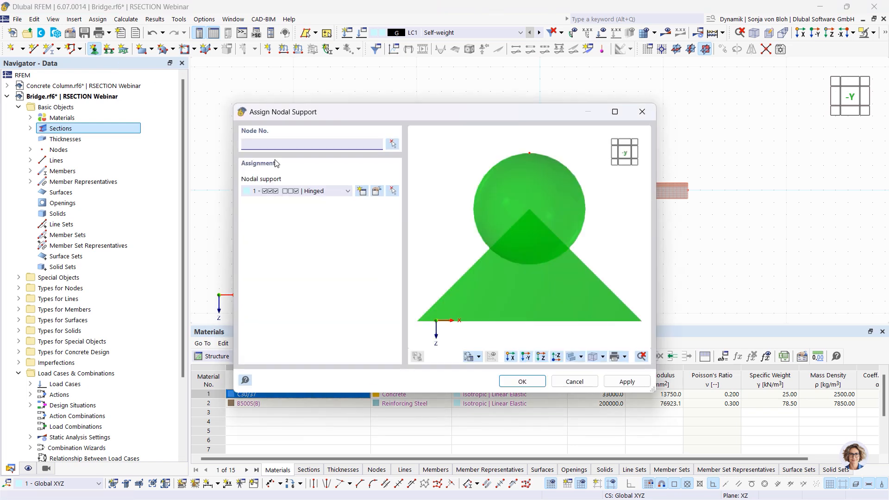
left_click(361, 193)
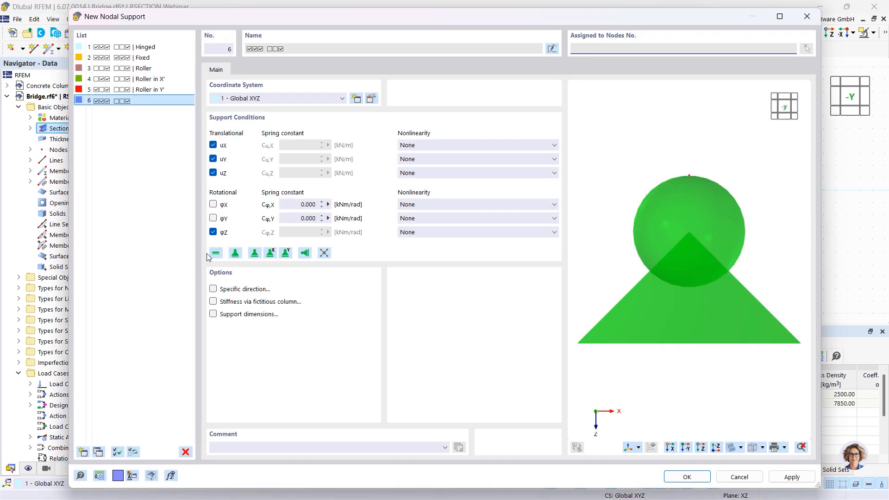
left_click(213, 233)
left_click(213, 232)
left_click(212, 204)
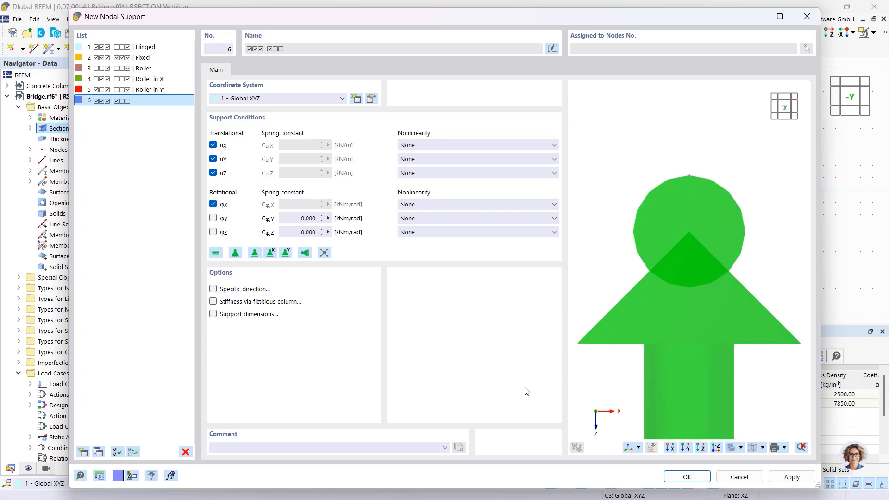
left_click(687, 477)
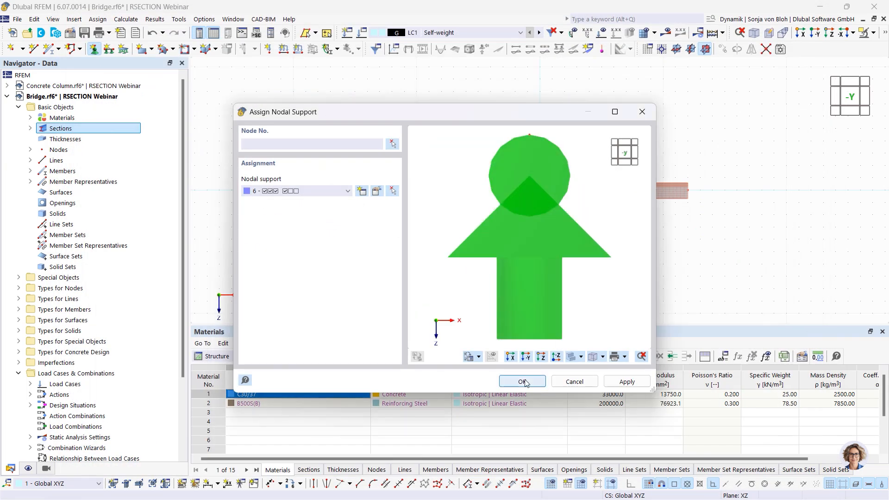
left_click(516, 378)
left_click_drag(584, 245, 585, 246)
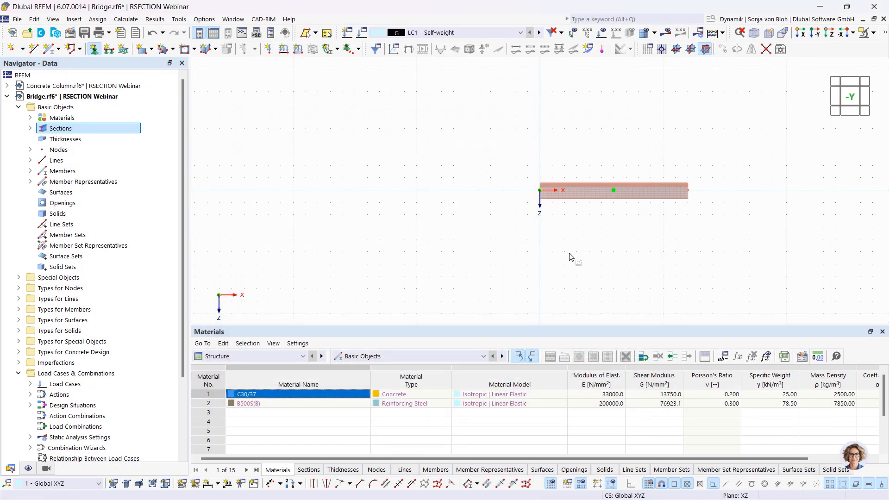
- Create a second nodal support fixing only uY, uZ and φX, and assign it to the beam's end node at X = 12 m
left_click(94, 49)
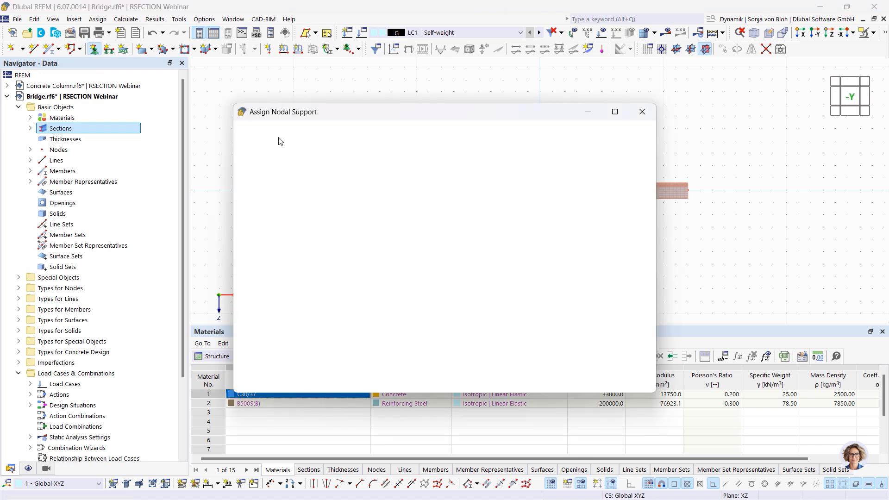
left_click(360, 192)
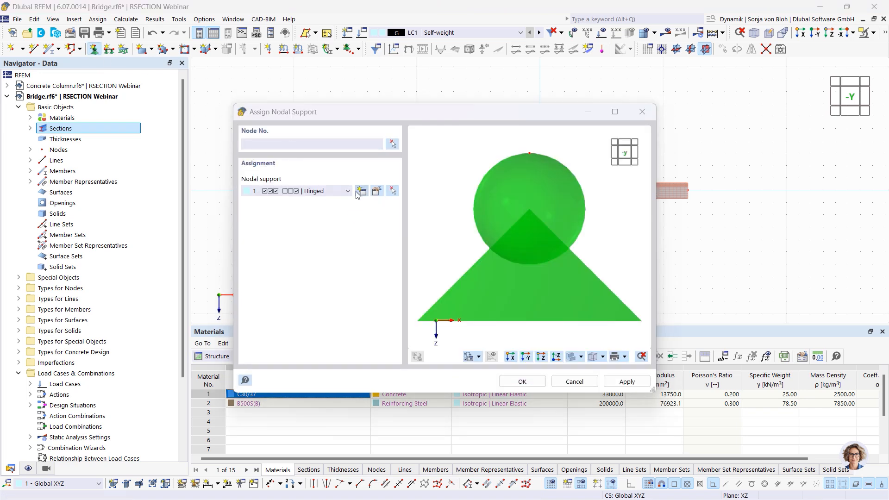
left_click(213, 232)
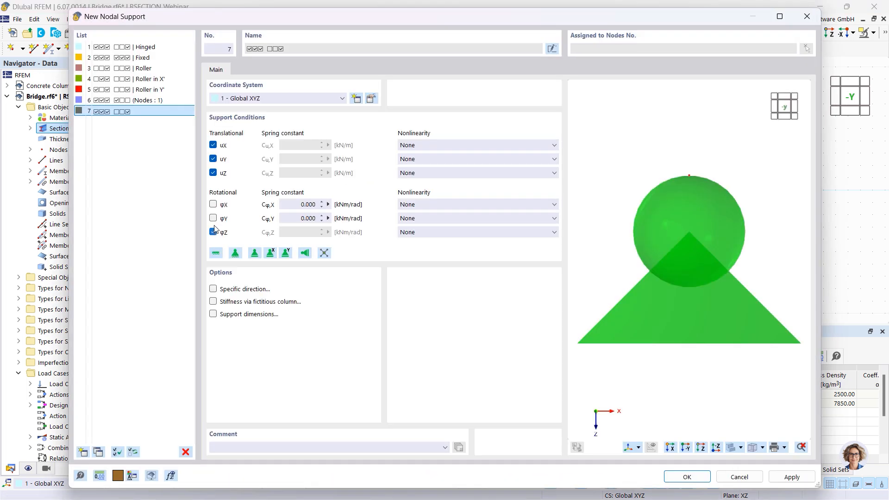
left_click(213, 204)
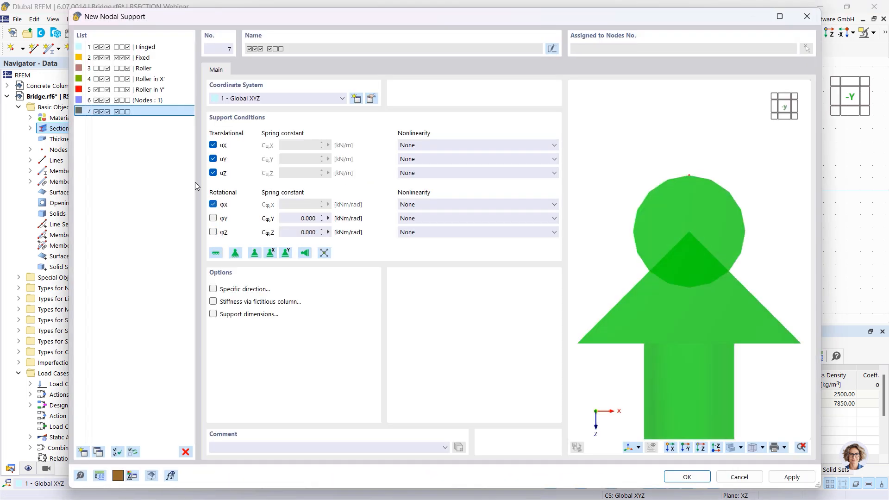
left_click(213, 145)
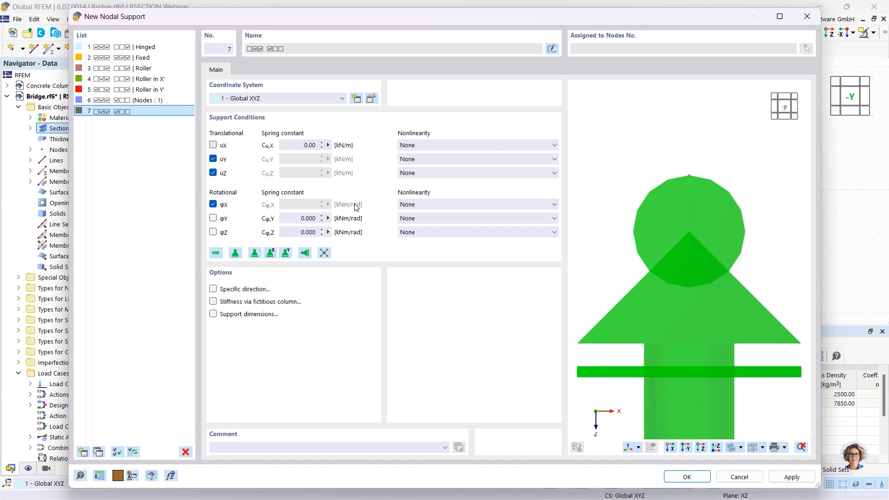
left_click(674, 477)
left_click(536, 384)
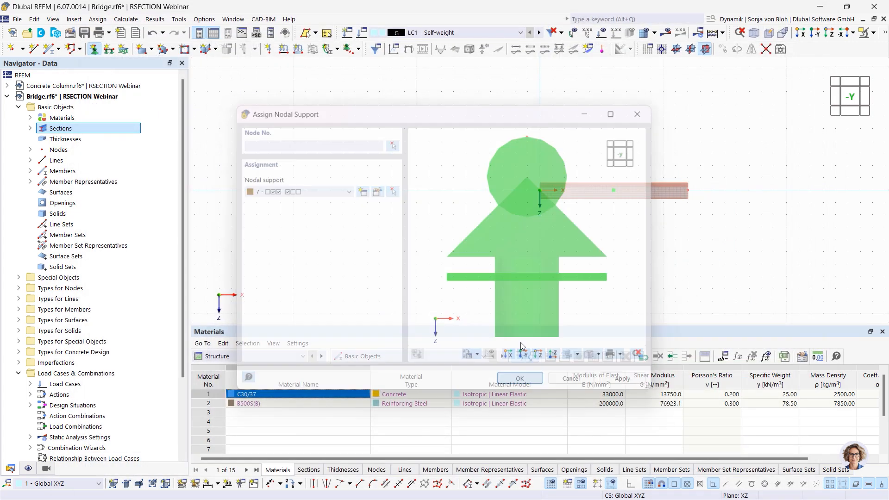
left_click_drag(658, 155, 732, 228)
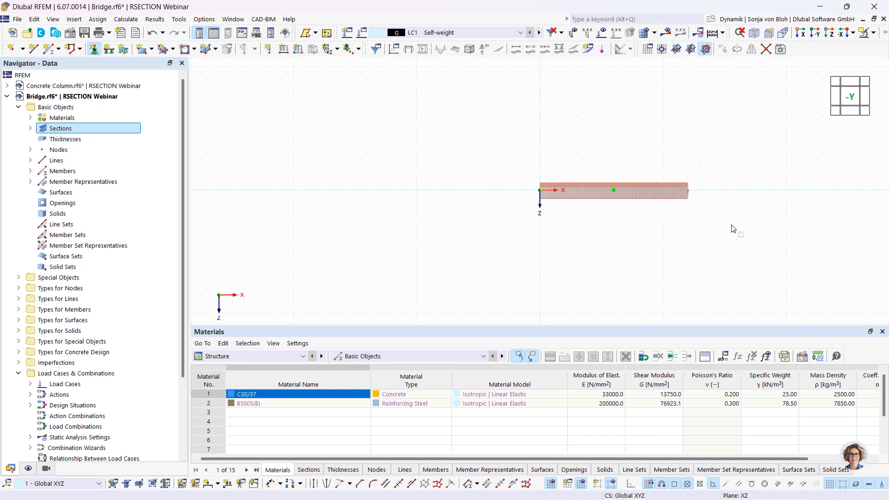
key("Escape")
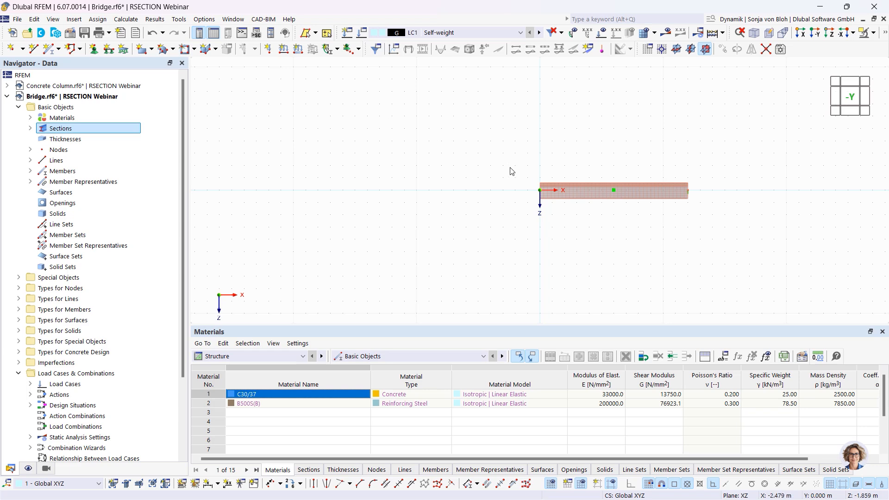
- Apply a uniform member load of 100 kN/m in direction ZL to the beam in load case LC1 - Self-weight
scroll(509, 167, "up", 2)
middle_click_drag(554, 159, 286, 147)
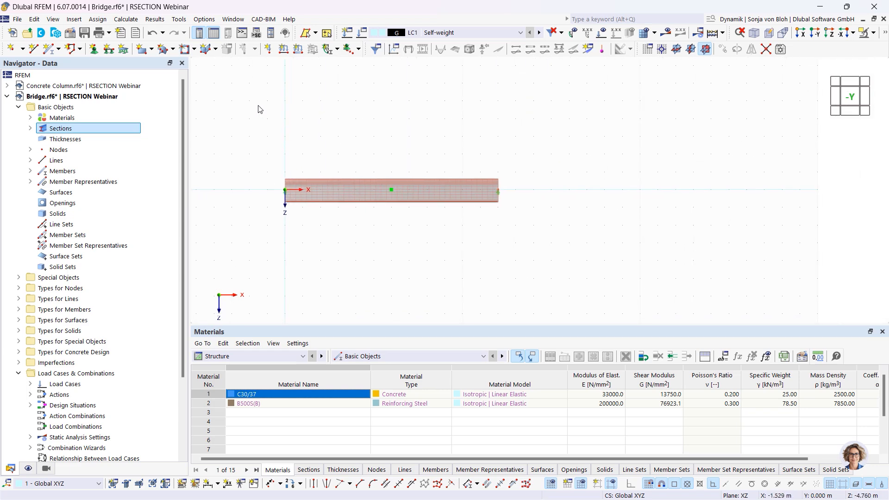
left_click(298, 49)
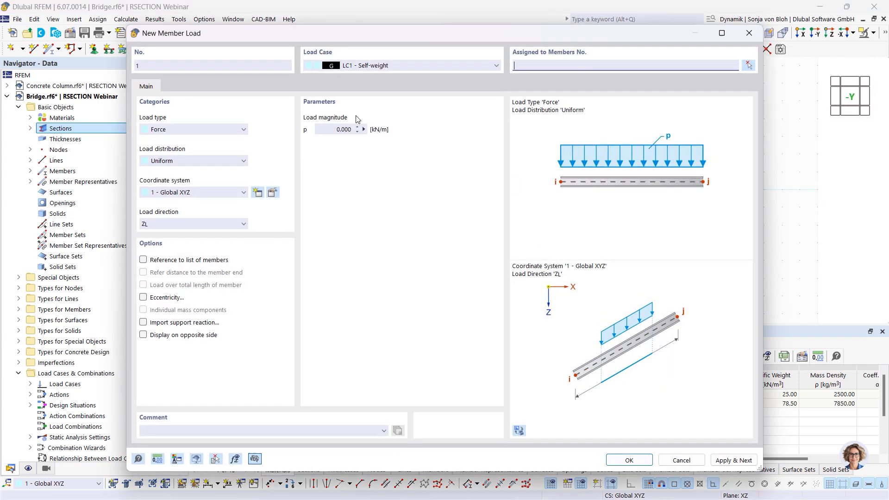
left_click(342, 129)
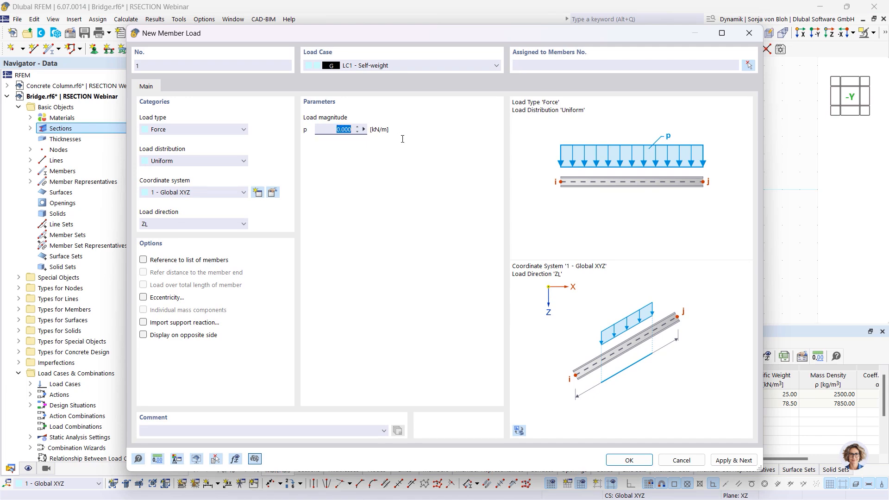
type("100")
left_click(629, 462)
left_click(433, 193)
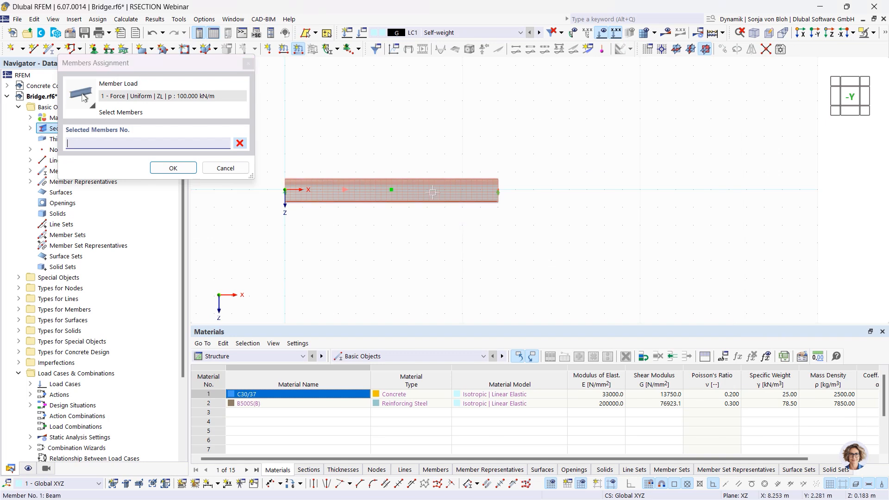
left_click(173, 168)
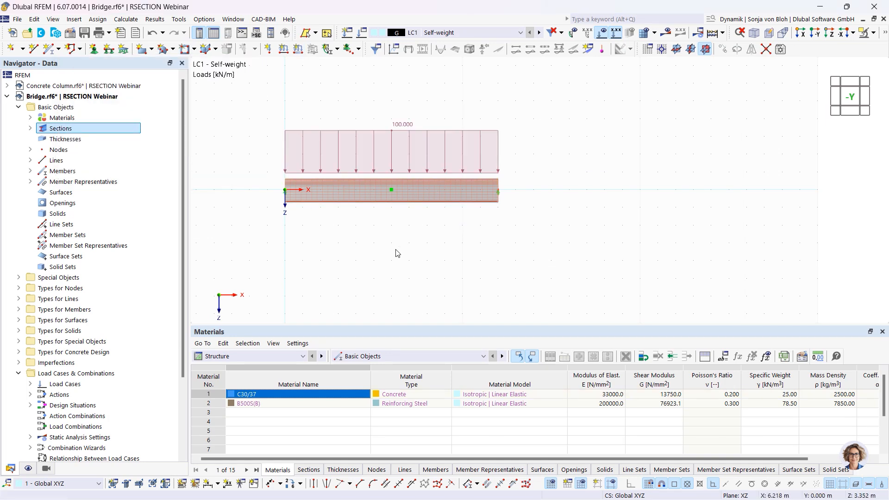
- Review the beam member's imported concrete cover and longitudinal reinforcement in its properties
scroll(245, 164, "up", 3)
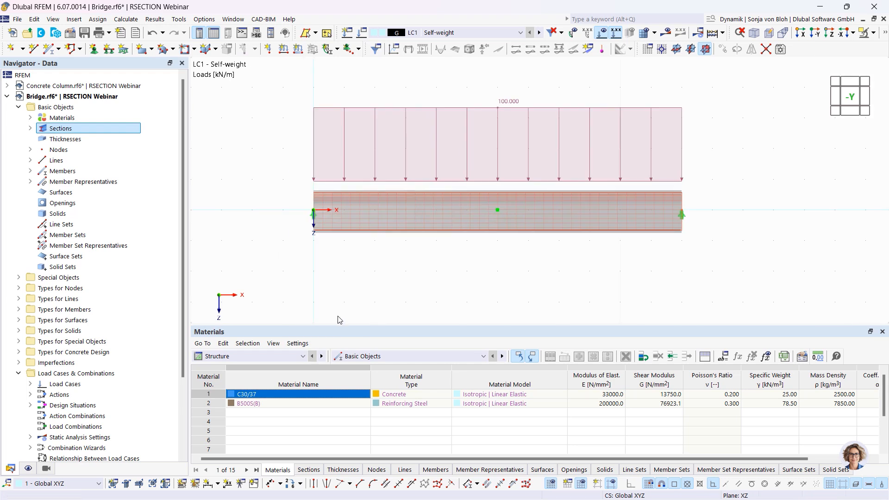
double_click(379, 225)
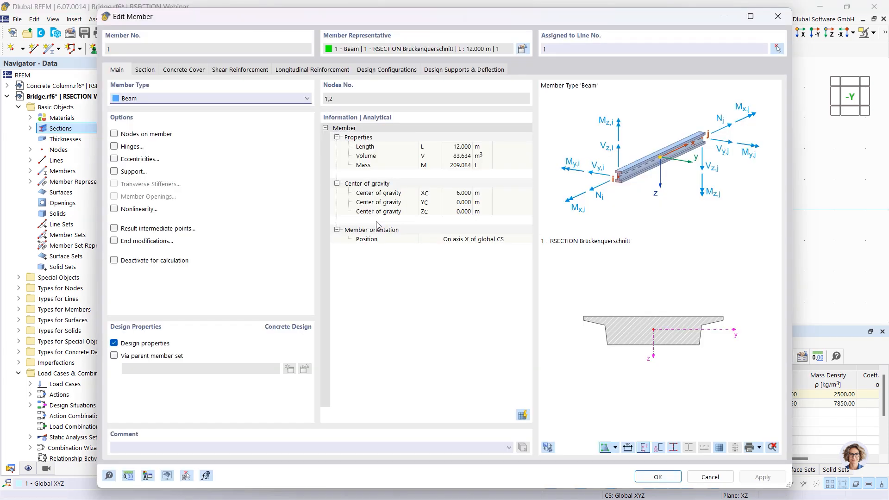
left_click(177, 71)
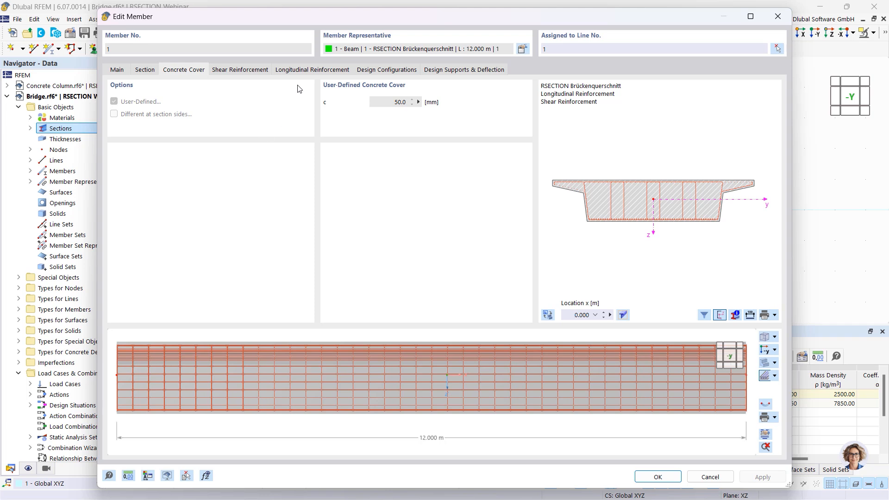
left_click(311, 73)
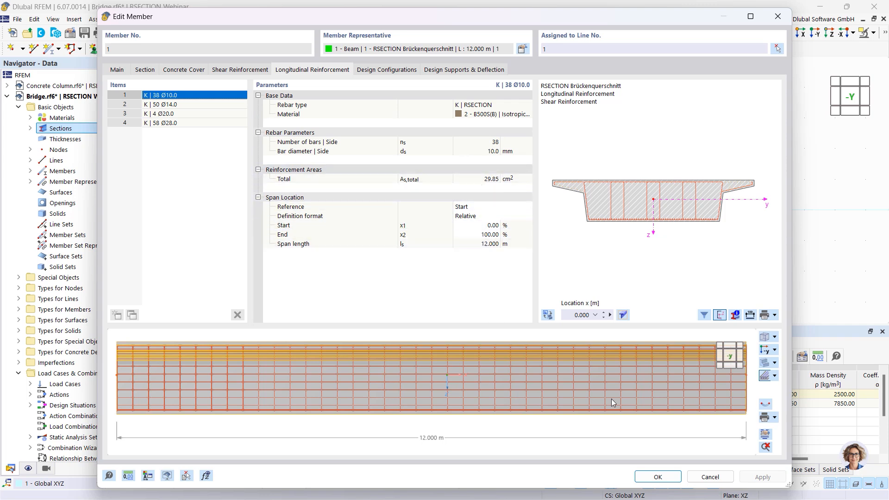
left_click(659, 475)
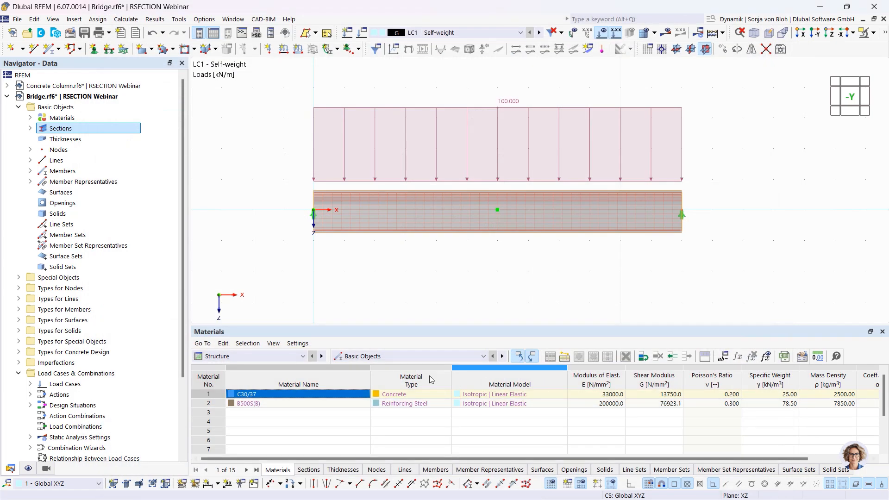
- Exclude SLS design situations DS2, DS3 and DS4 from the concrete design, keeping only ULS situation DS1
left_click(303, 356)
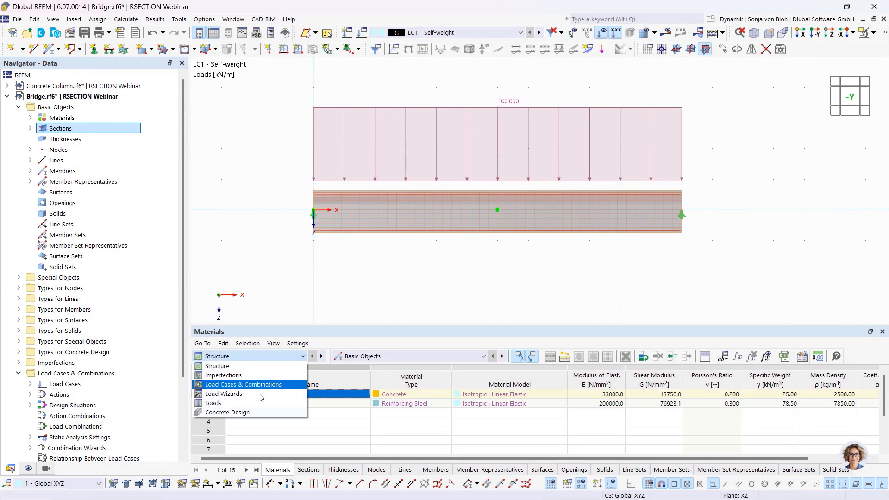
left_click(226, 412)
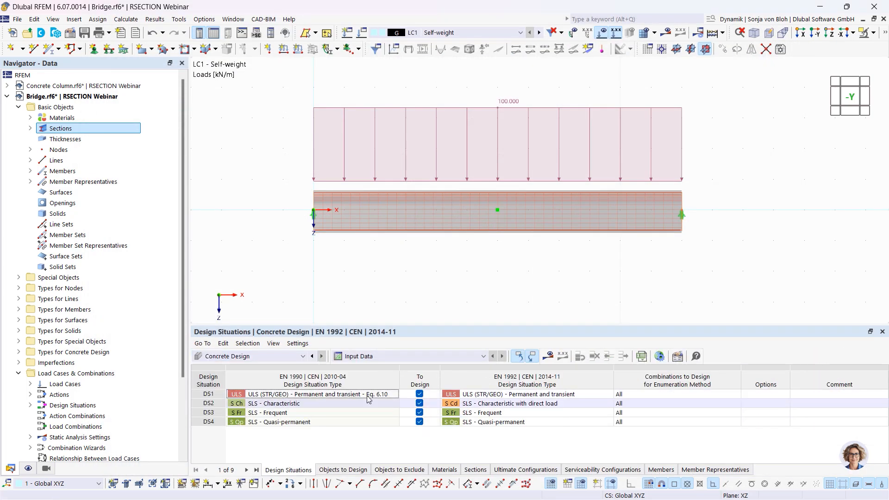
left_click(416, 422)
left_click(418, 421)
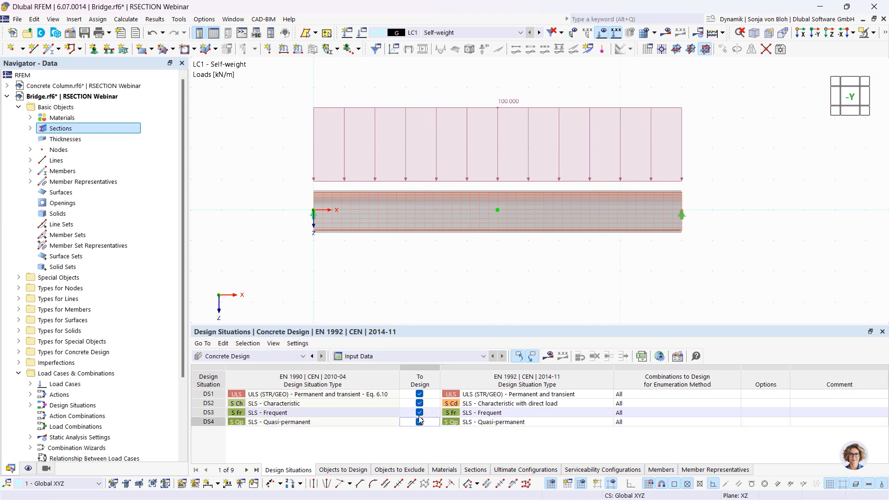
left_click(420, 413)
left_click(419, 412)
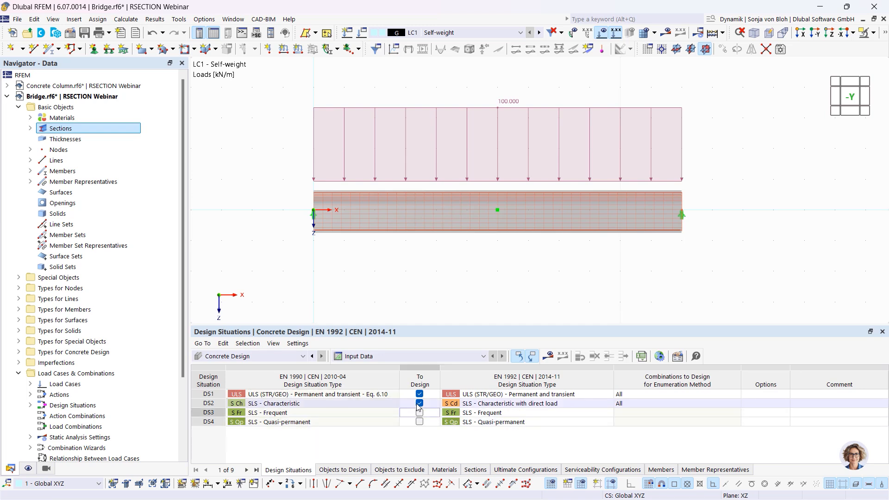
left_click(419, 403)
left_click(419, 404)
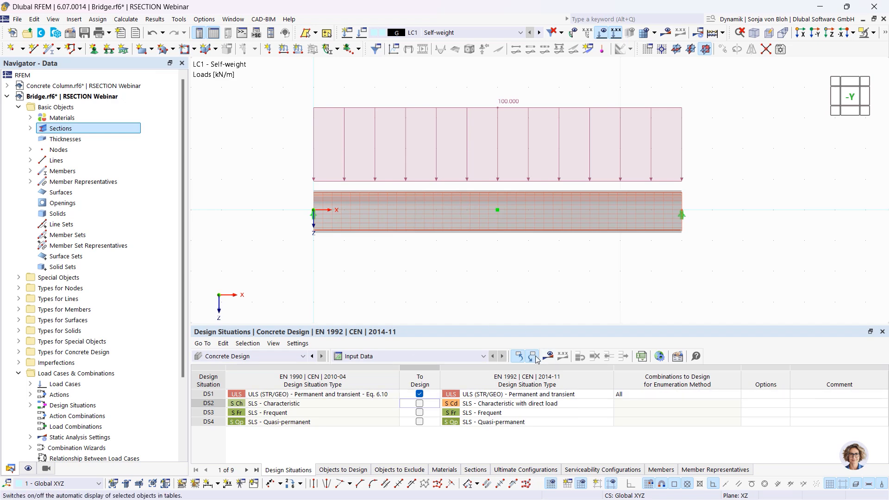
- Calculate the concrete design and select the beam's ULS section resistance check in the design ratios on members
left_click(549, 356)
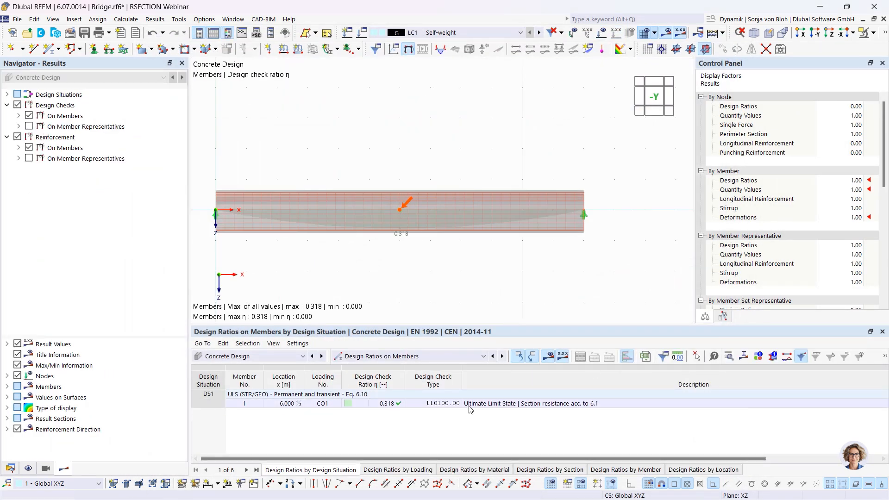
left_click(434, 405)
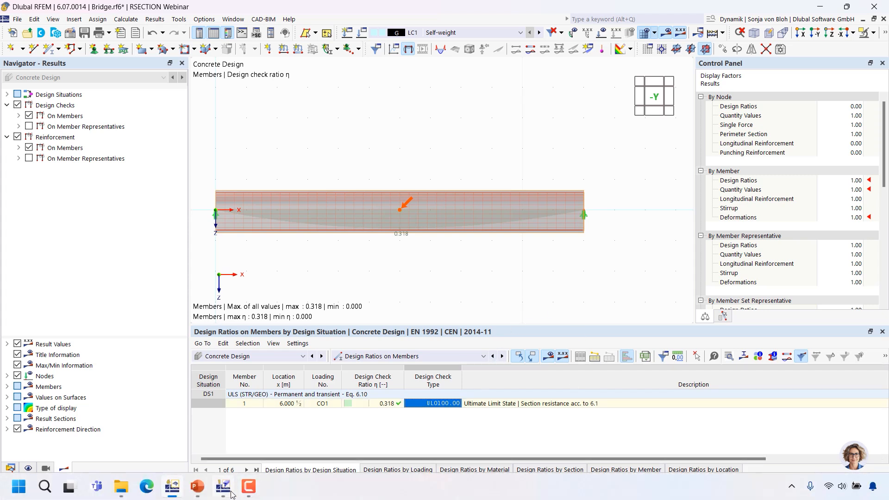
- Switch to RSECTION and create a new model named Timber cross-section
left_click(222, 493)
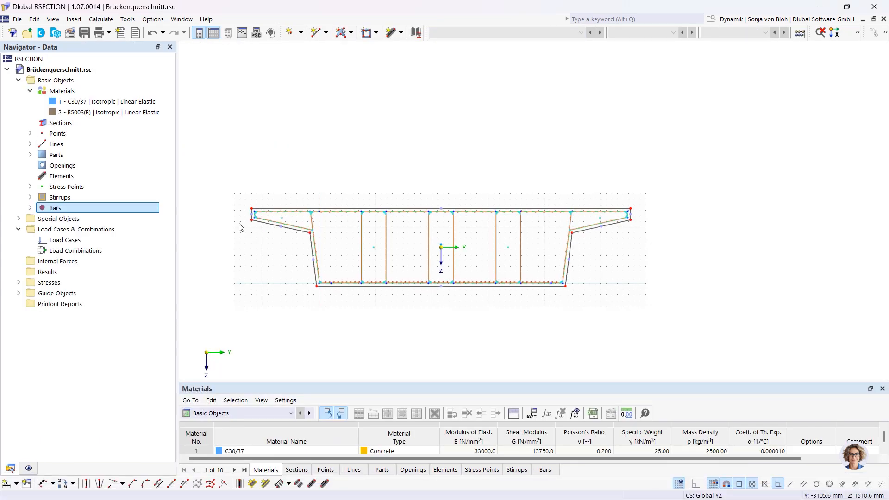
left_click(12, 34)
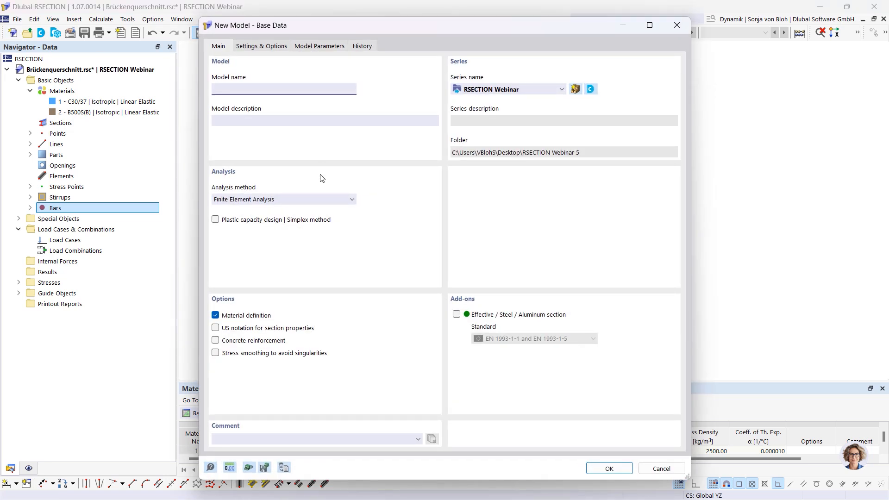
type("Timbrer croo")
key("BackSpace")
type("ss-section")
left_click(608, 468)
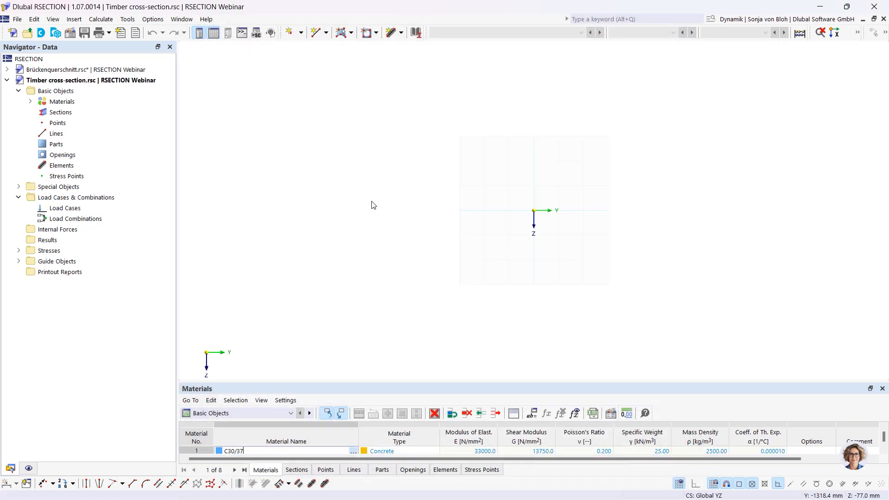
- Delete the reinforcing steel material B500S(B) from the new timber cross-section model
left_click(30, 101)
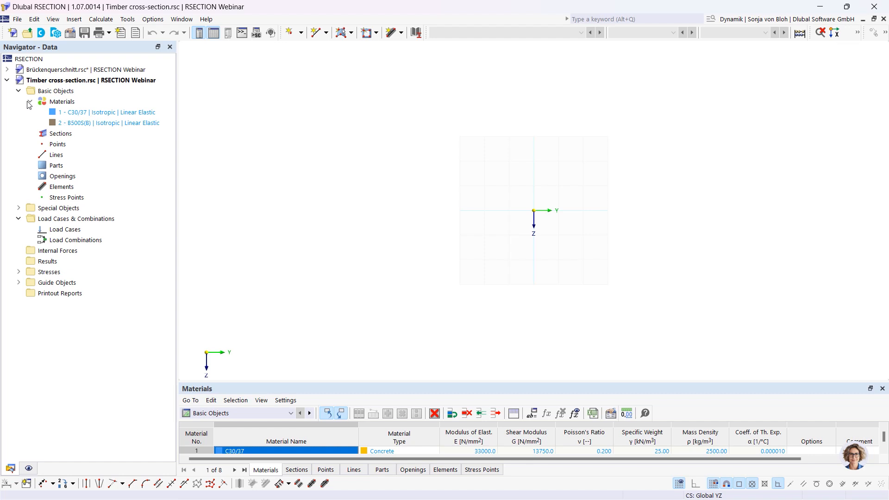
left_click(87, 122)
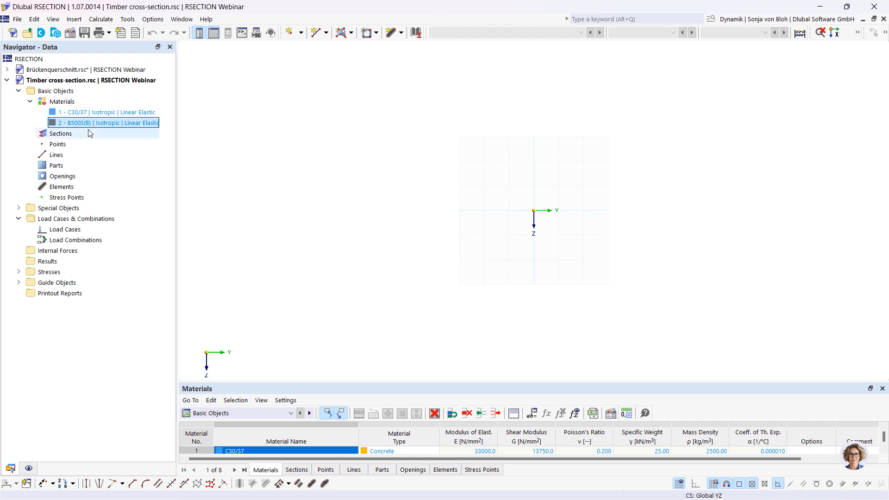
key("Delete")
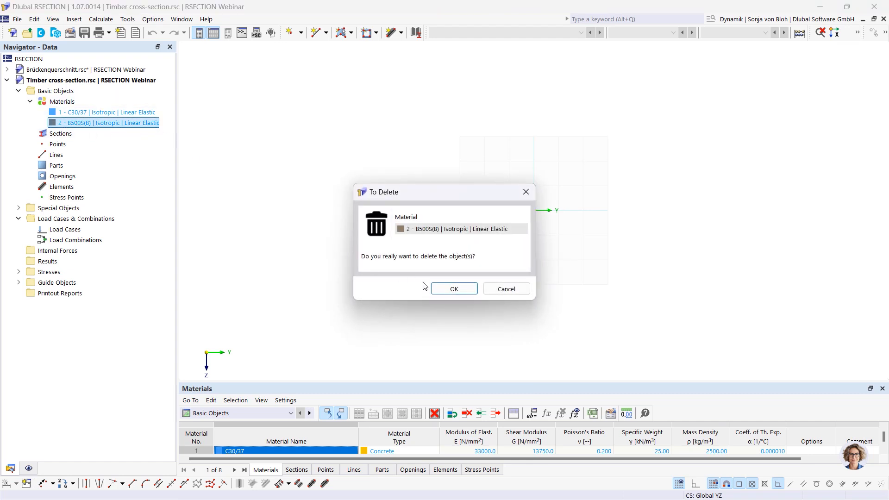
left_click(458, 294)
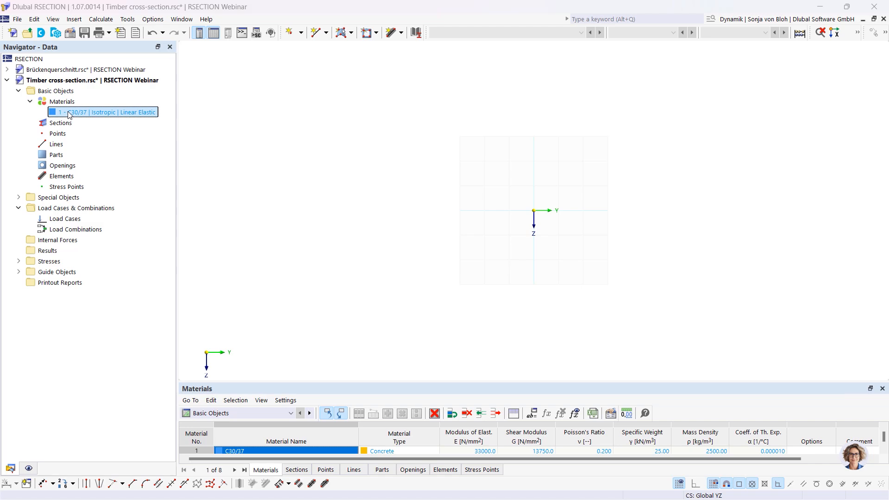
- Replace material C30/37 with timber C24 from the Softwood C series, standard EN 338:2016-04, in the material library
double_click(72, 112)
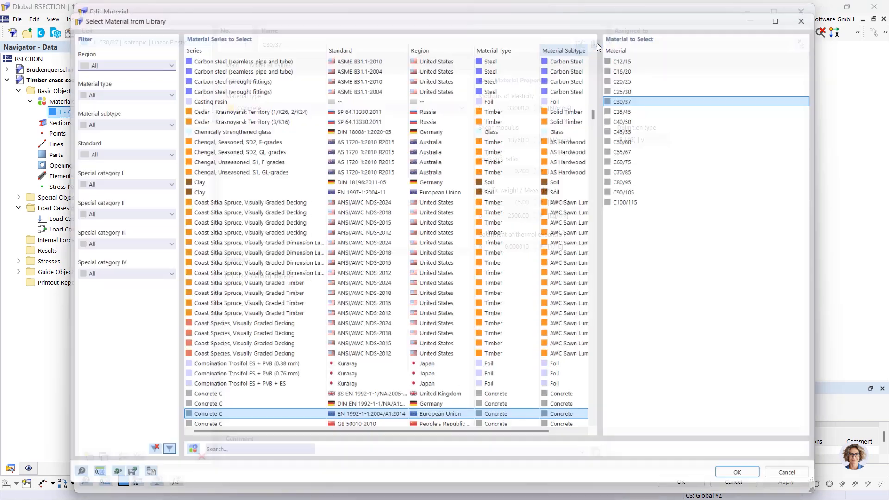
left_click(596, 44)
left_click(224, 460)
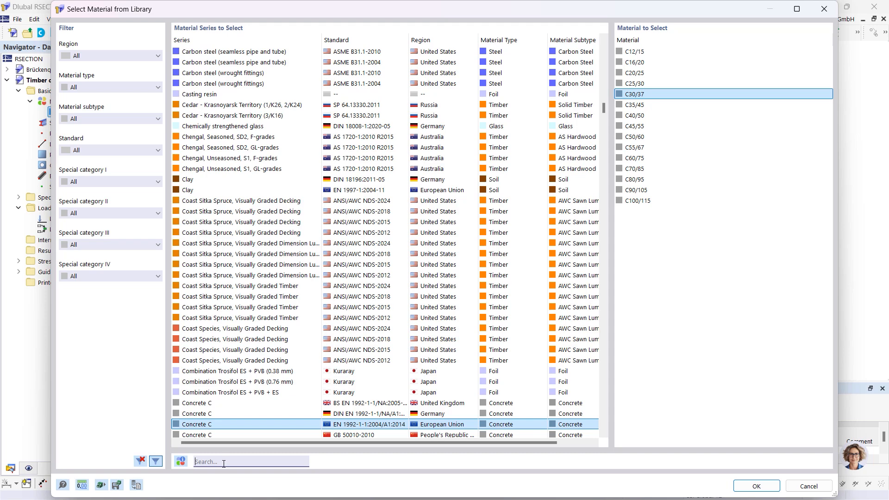
type("C24")
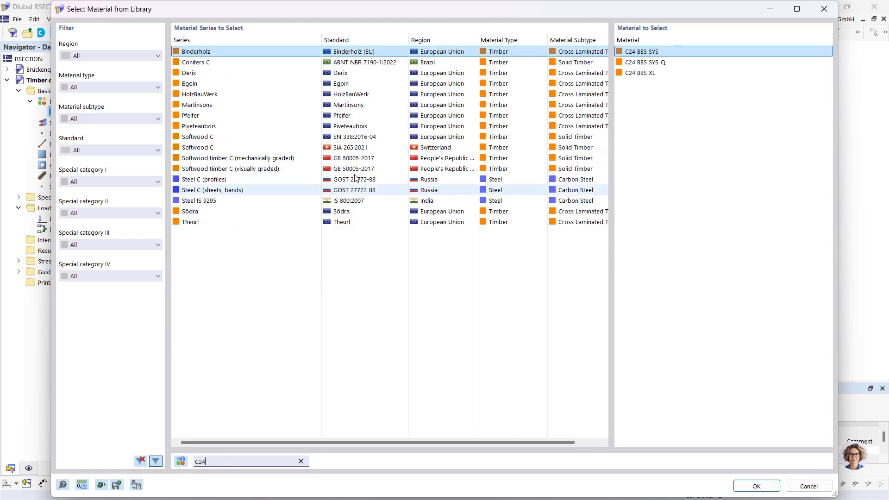
left_click(356, 137)
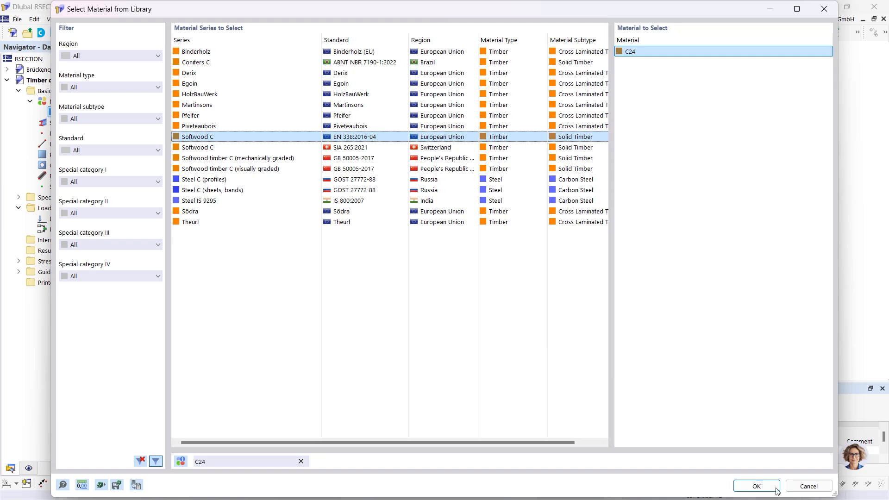
left_click(751, 486)
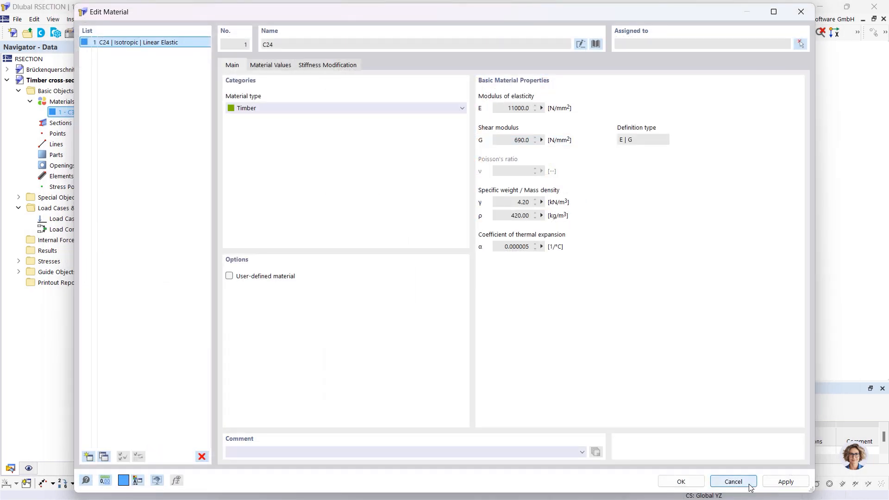
left_click(683, 483)
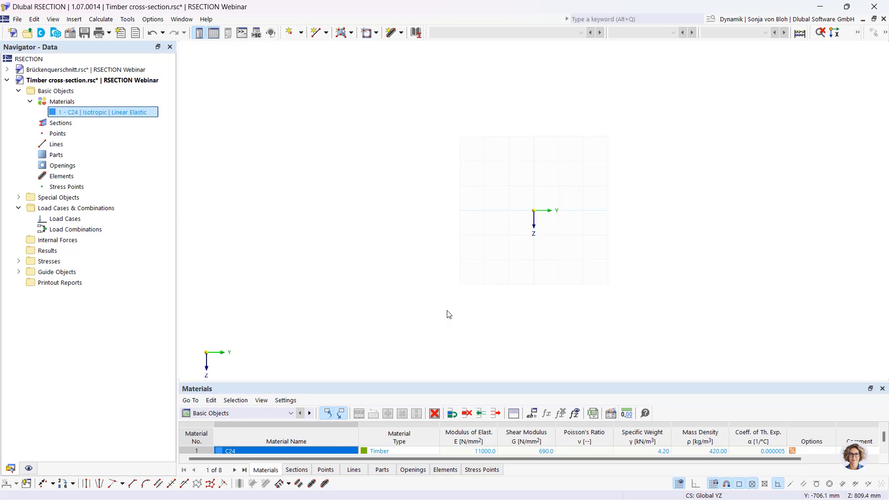
- Draw a single horizontal line 140 mm long at 0° starting from the coordinate origin
left_click(316, 34)
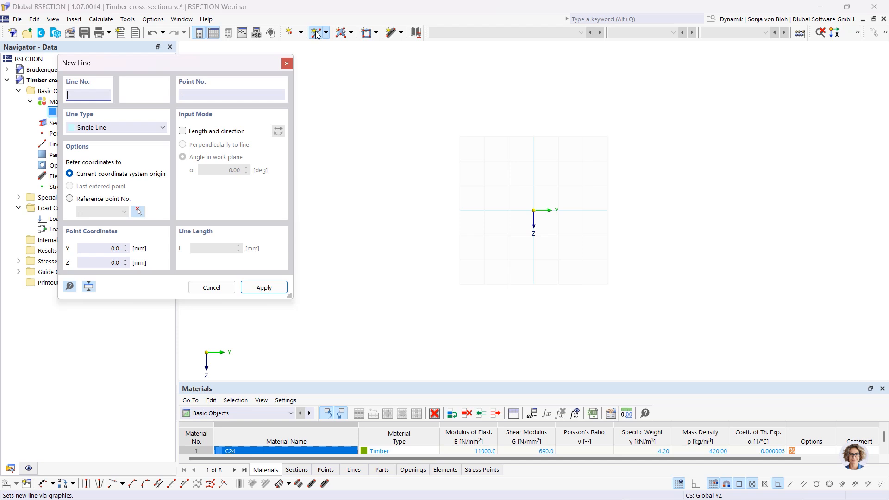
left_click(187, 132)
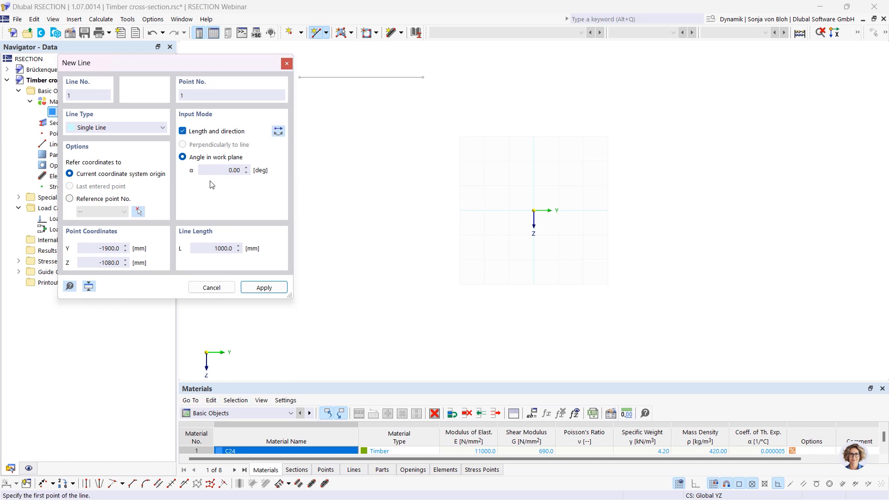
left_click(230, 248)
double_click(230, 249)
type("140")
scroll(506, 153, "up", 5)
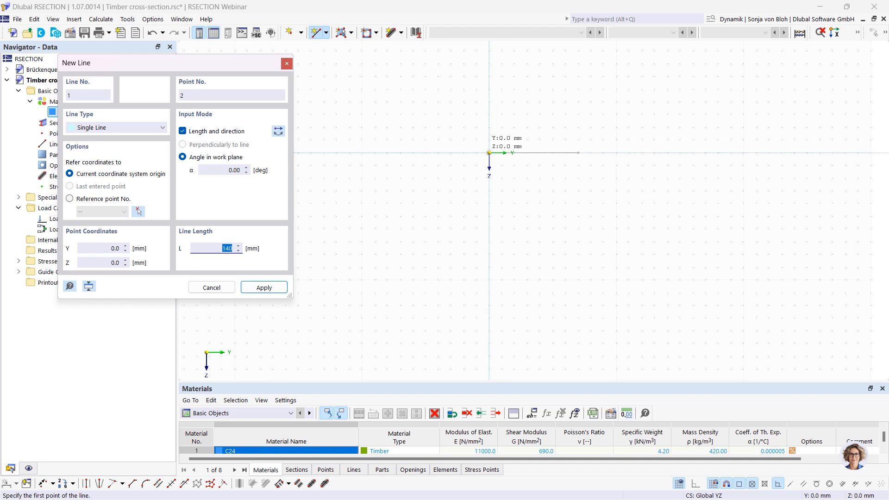
left_click(489, 153)
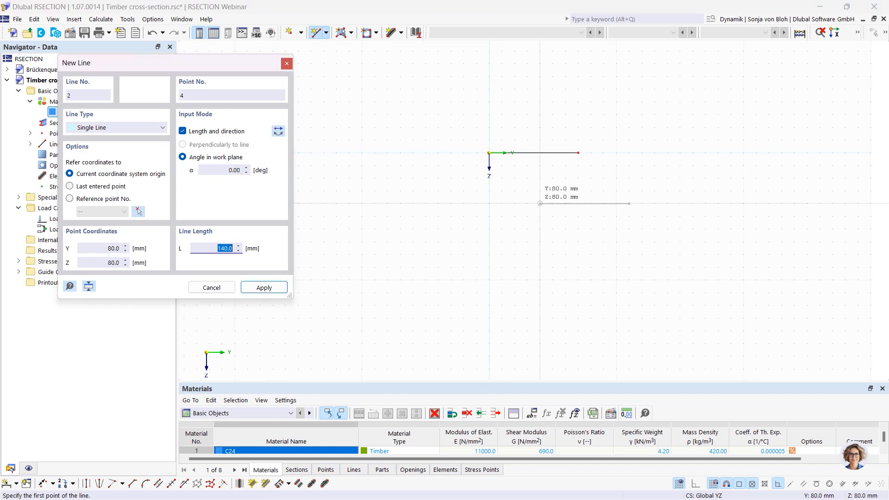
key("Escape")
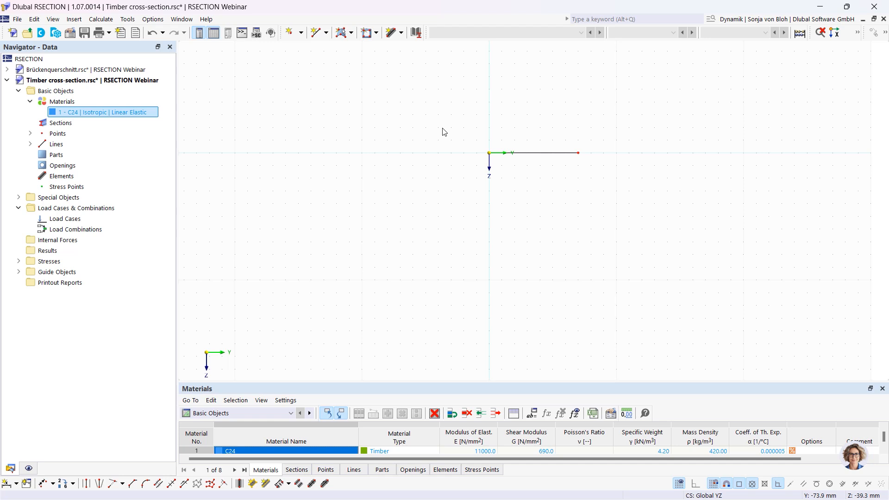
- Create one copy of the line rotated by 108° about its end point at Y 140 mm, Z 0 mm
left_click_drag(444, 98, 616, 199)
left_click(885, 33)
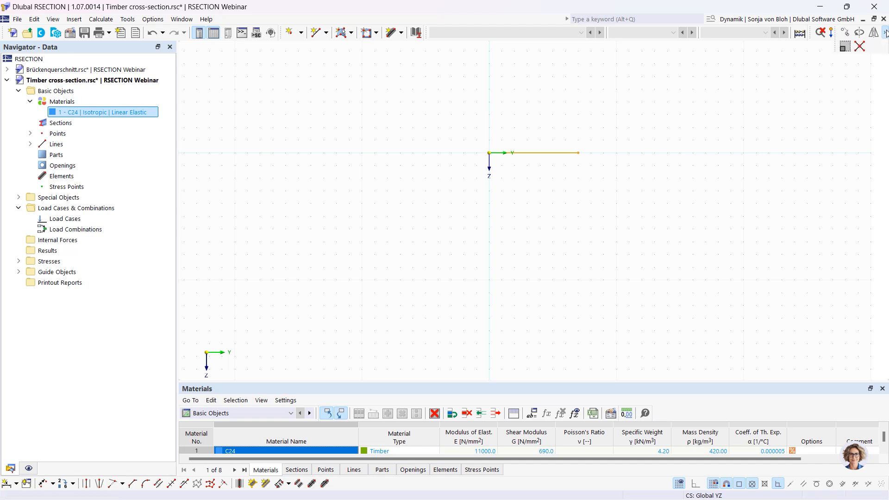
left_click(859, 34)
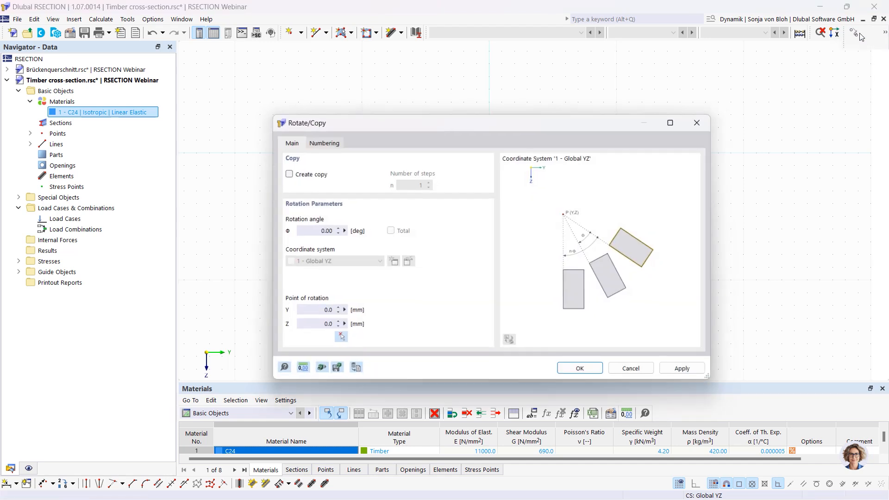
left_click(286, 173)
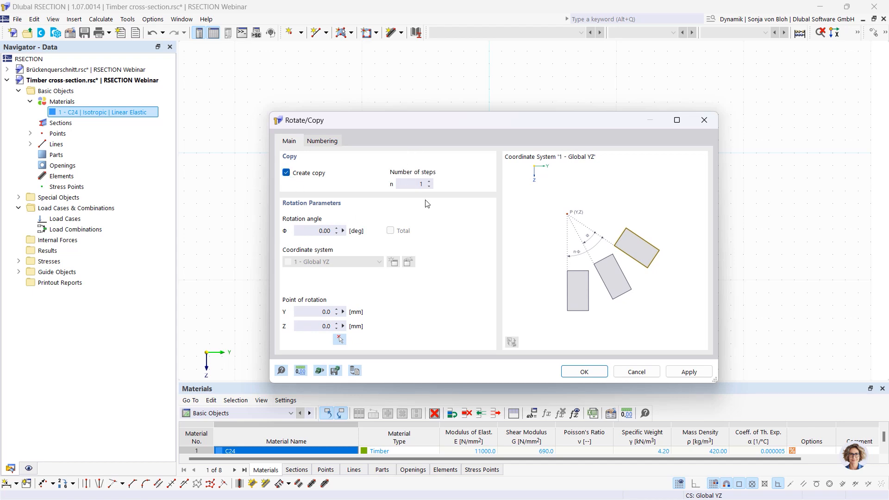
left_click(315, 234)
type("108")
left_click(339, 340)
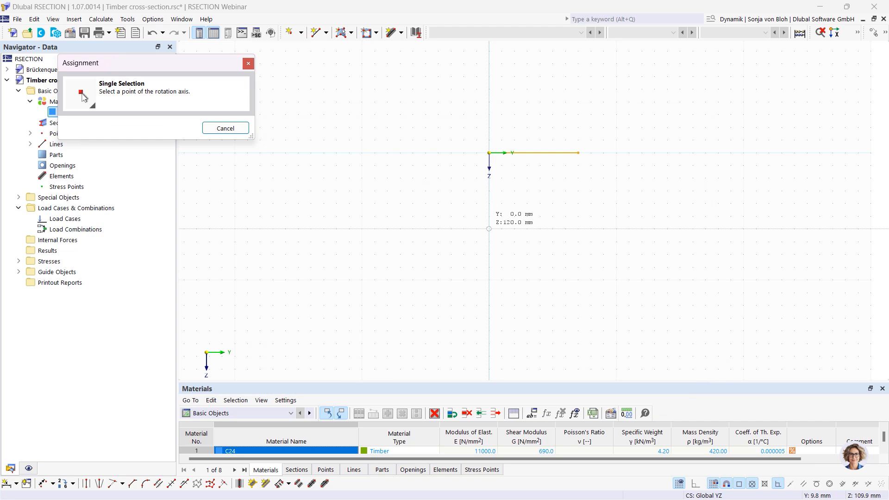
left_click(577, 152)
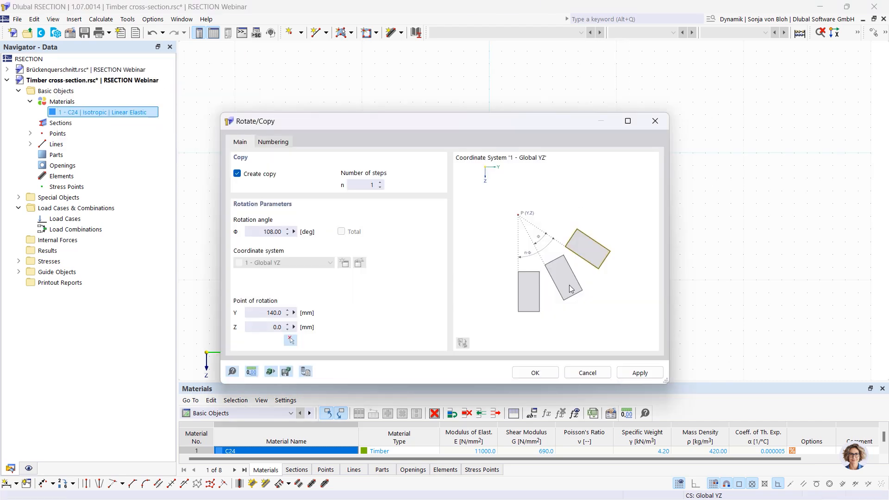
left_click(635, 373)
- Make three more 108° rotated copies, each time turning the newest line about its free end, to close the regular pentagon
left_click(291, 339)
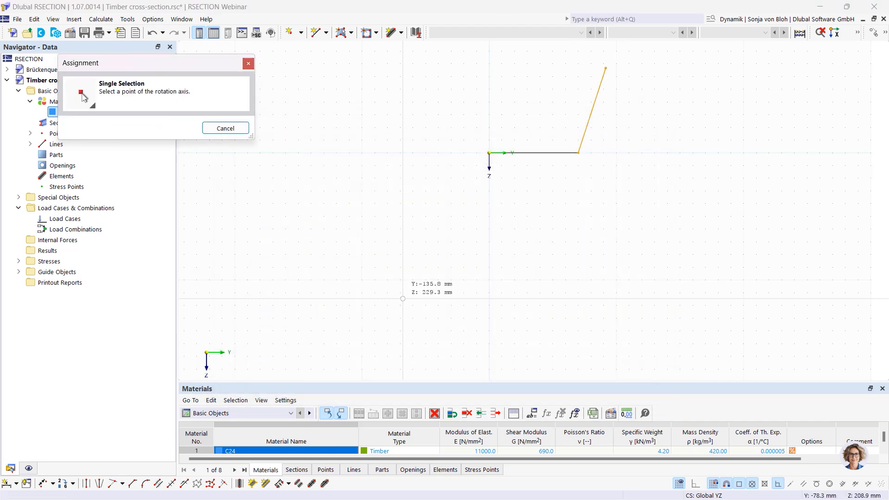
left_click(605, 68)
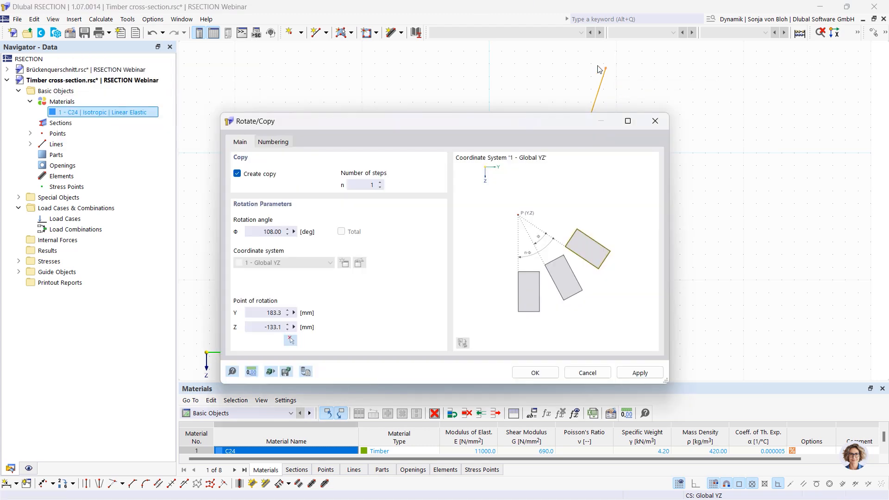
left_click(637, 373)
left_click(291, 340)
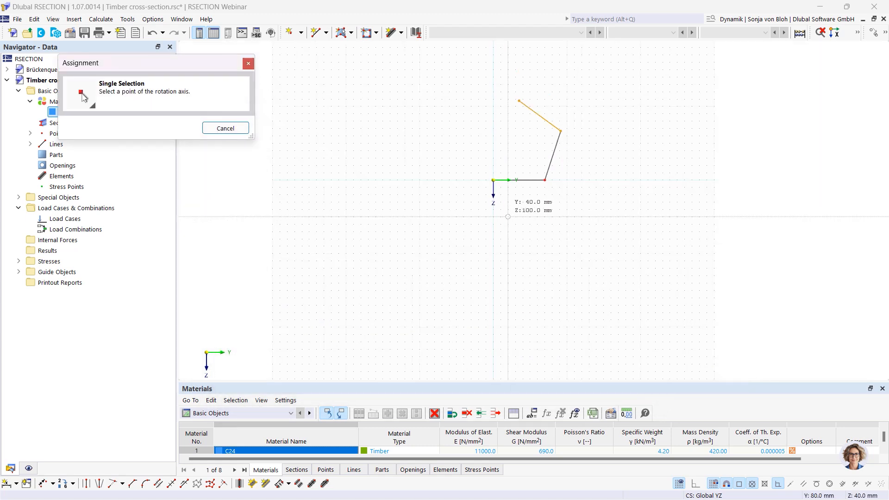
left_click(519, 101)
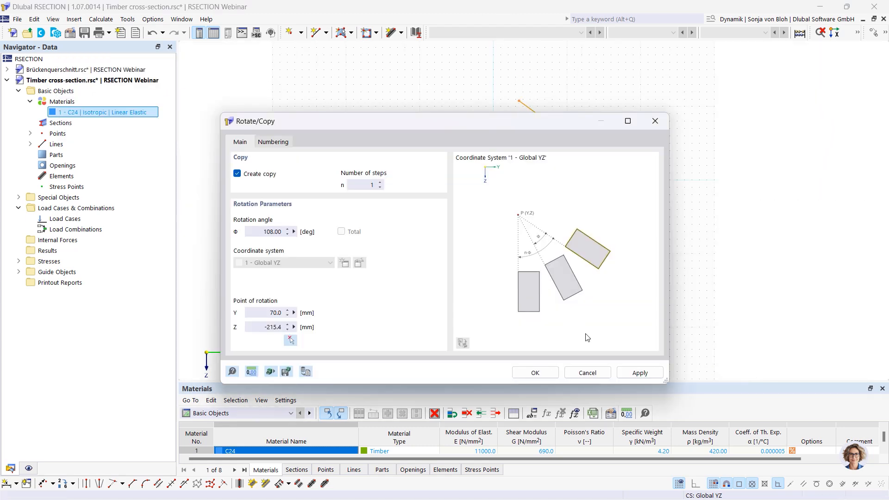
left_click(639, 373)
left_click(291, 340)
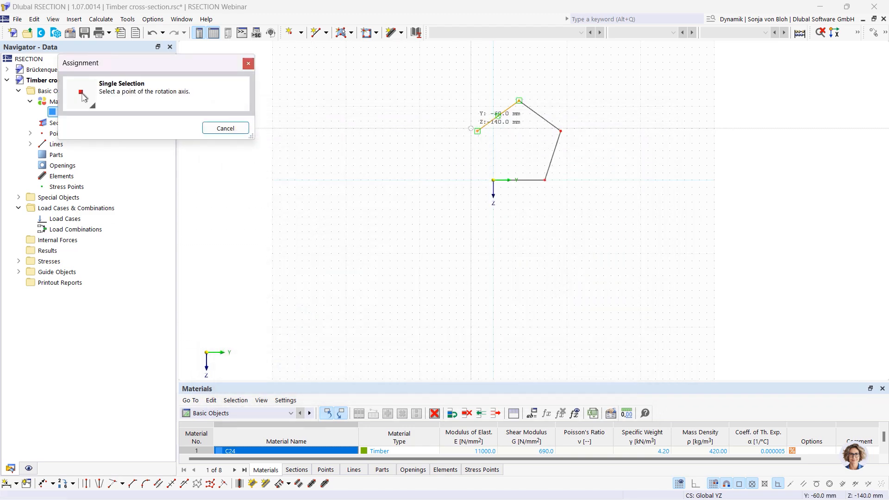
left_click(477, 131)
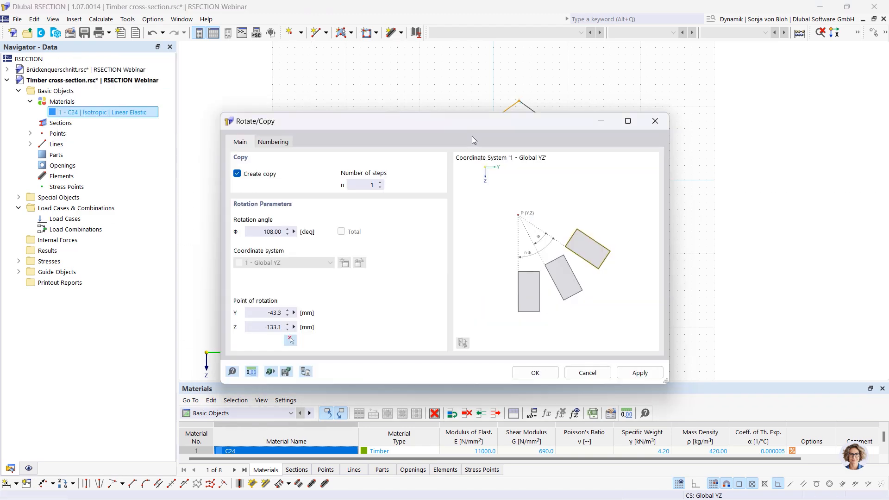
left_click(532, 371)
- Create a part with material C24 by selecting the closed pentagon lines as its boundary
scroll(456, 189, "up", 3)
middle_click_drag(462, 200, 371, 275)
scroll(385, 278, "up", 2)
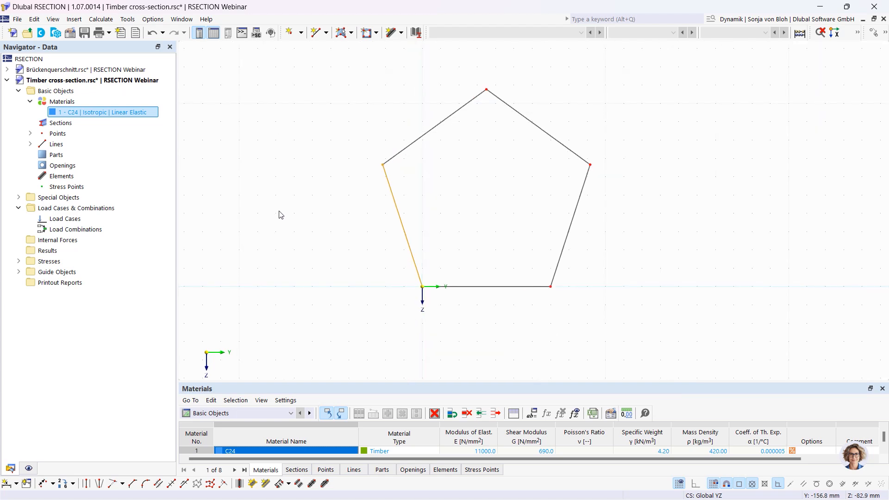
left_click(351, 34)
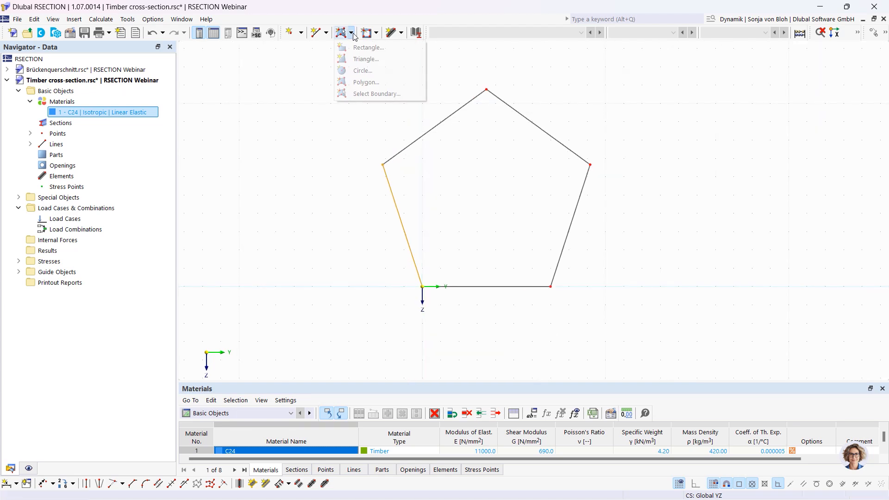
left_click(365, 94)
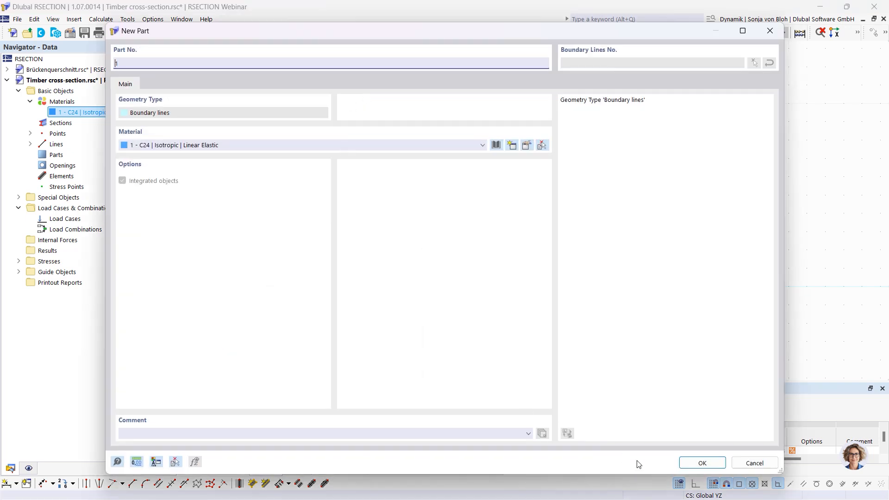
left_click(700, 463)
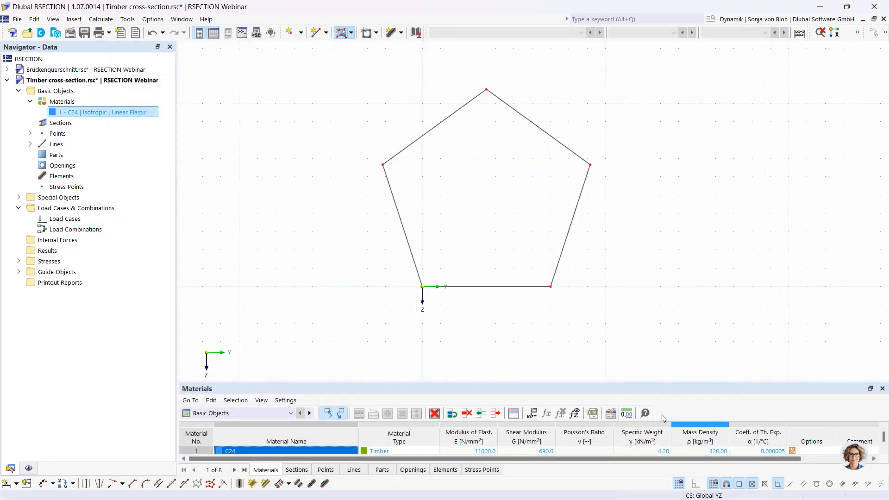
left_click(490, 286)
scroll(352, 253, "up", 1)
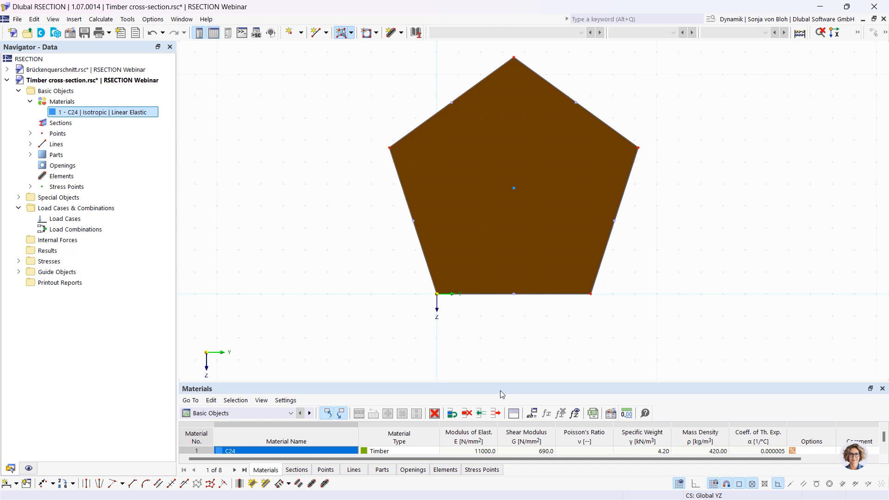
right_click(80, 187)
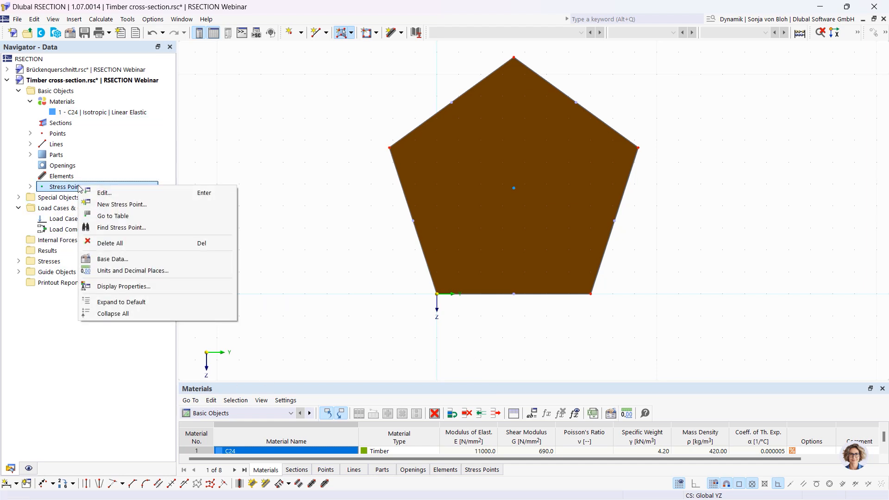
left_click(121, 204)
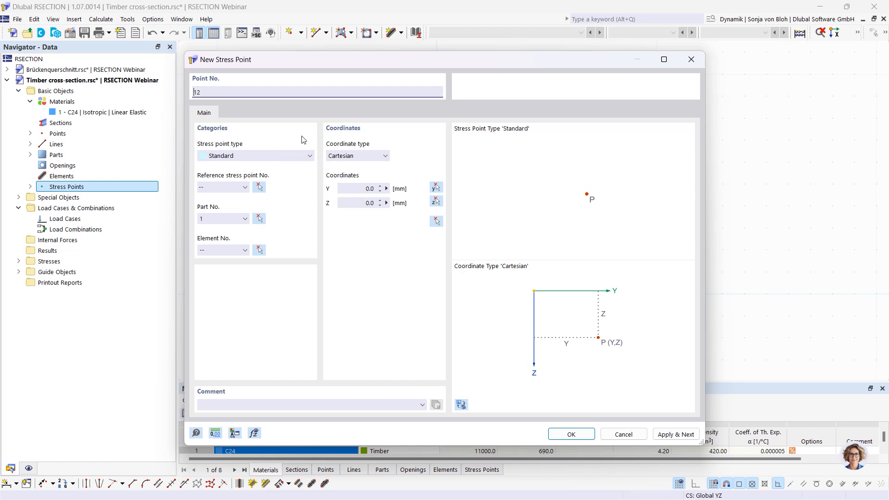
left_click(690, 63)
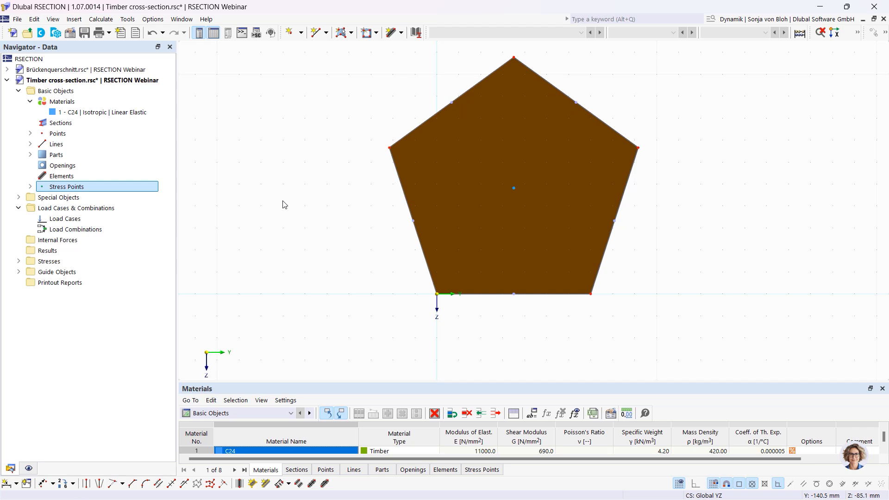
- Save the timber cross-section model and switch to RFEM
left_click(85, 33)
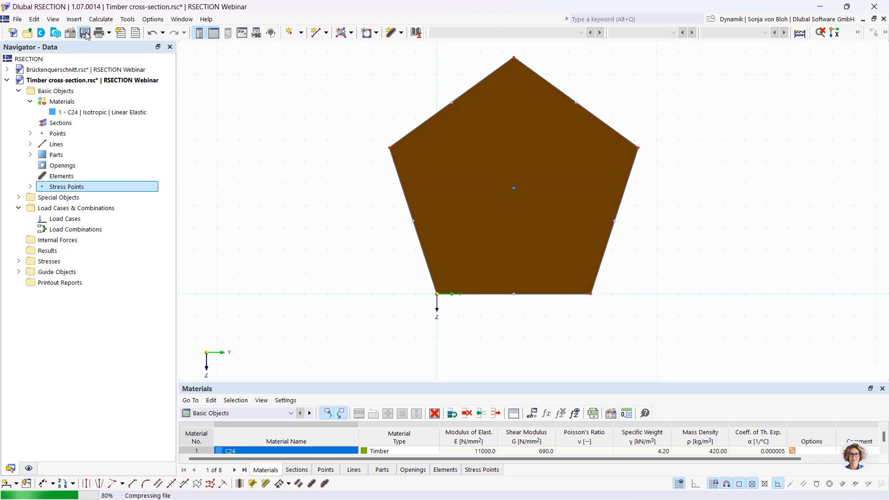
mouse_move(261, 495)
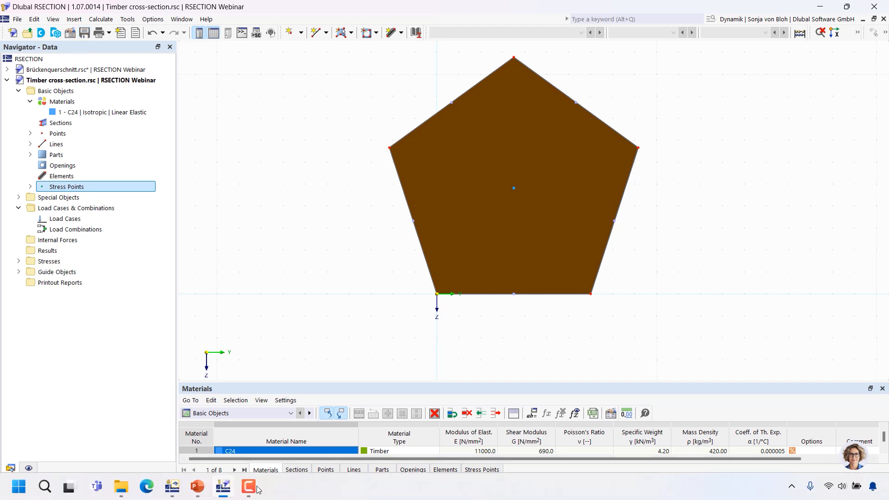
left_click(172, 487)
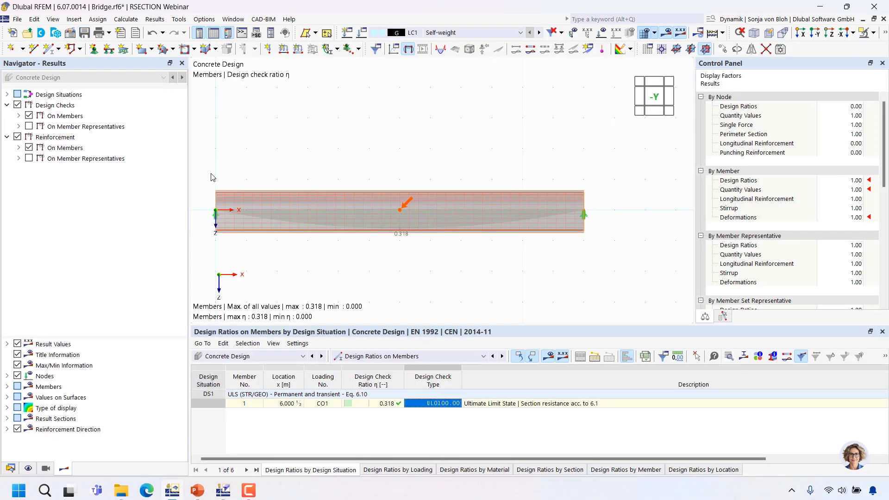
- Create a 3D model named Timber Column with the Timber Design add-on and EN 1990 | Timber as the load combination standard
left_click(13, 33)
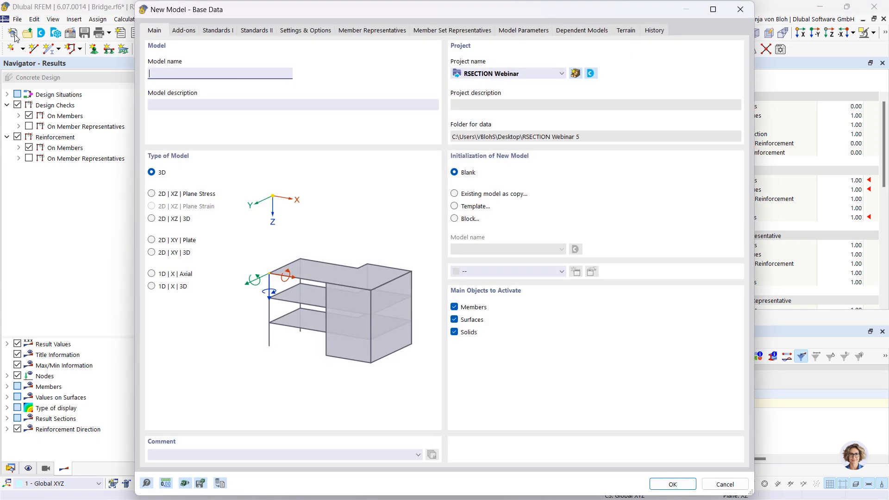
type("Timber Column")
left_click(184, 30)
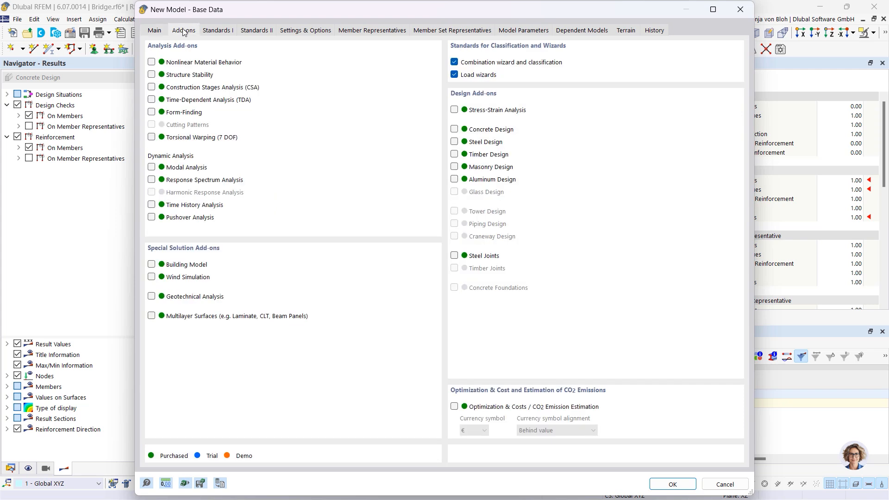
left_click(454, 154)
left_click(217, 32)
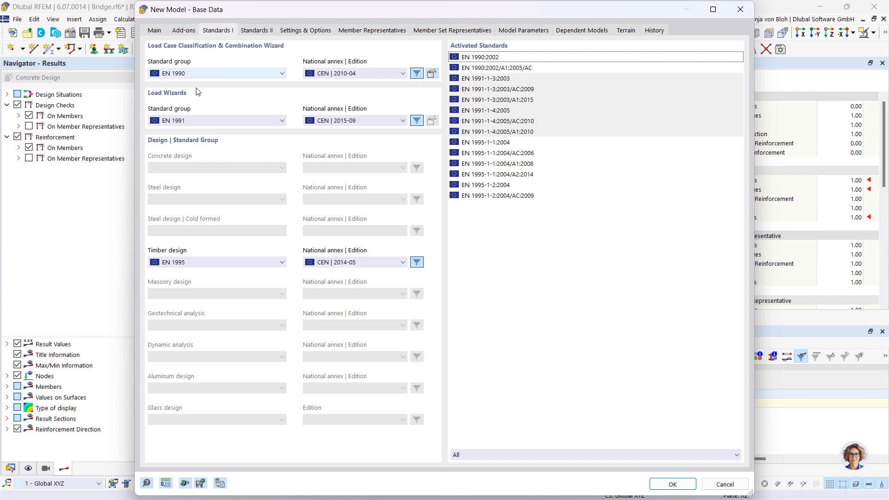
left_click(252, 74)
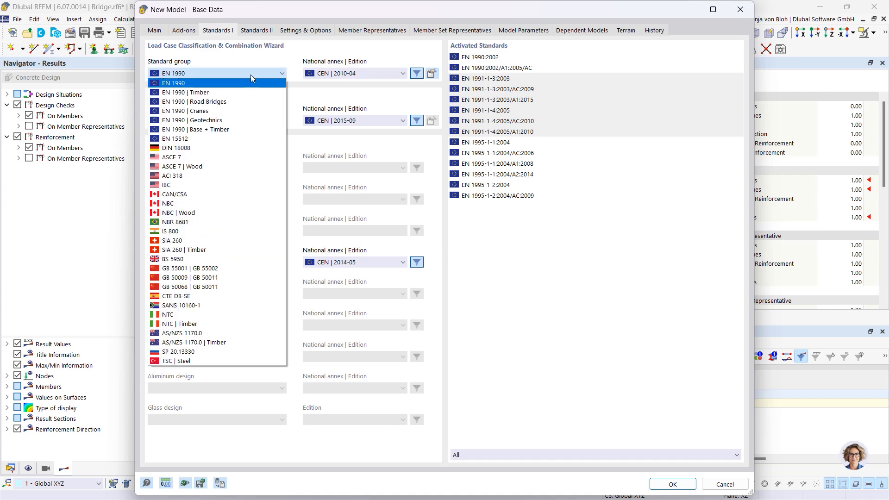
left_click(218, 92)
left_click(672, 483)
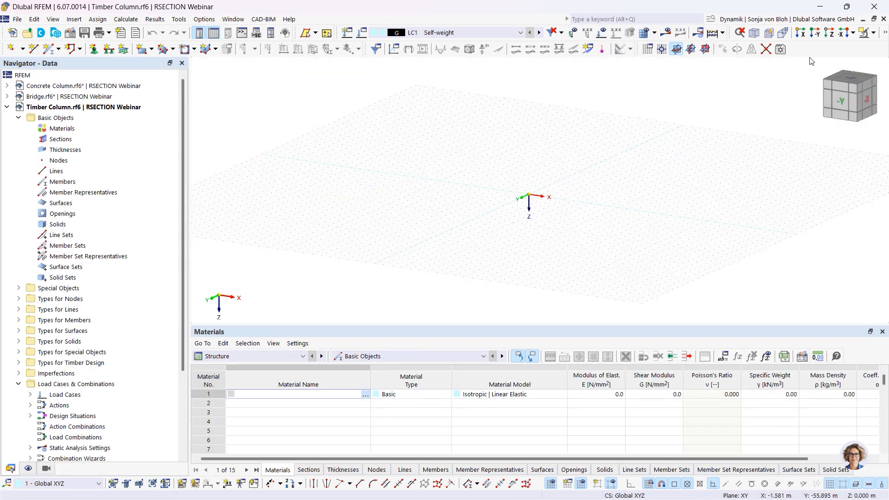
- Set the work plane to XZ and import the RSECTION model Timber cross-section from the section library as a new section
left_click(814, 33)
left_click(706, 50)
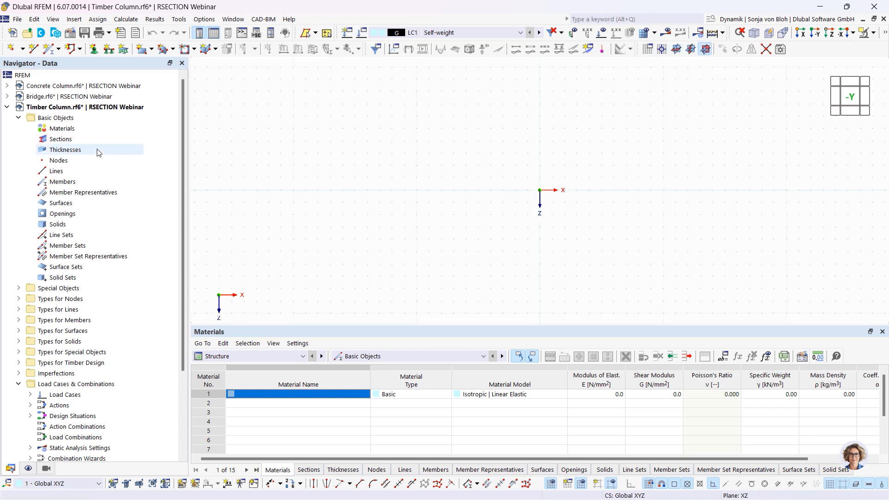
right_click(65, 144)
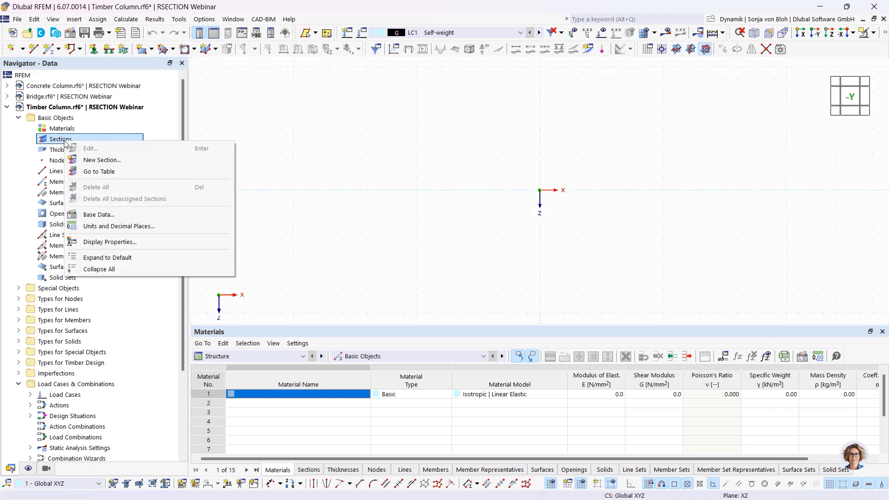
left_click(118, 159)
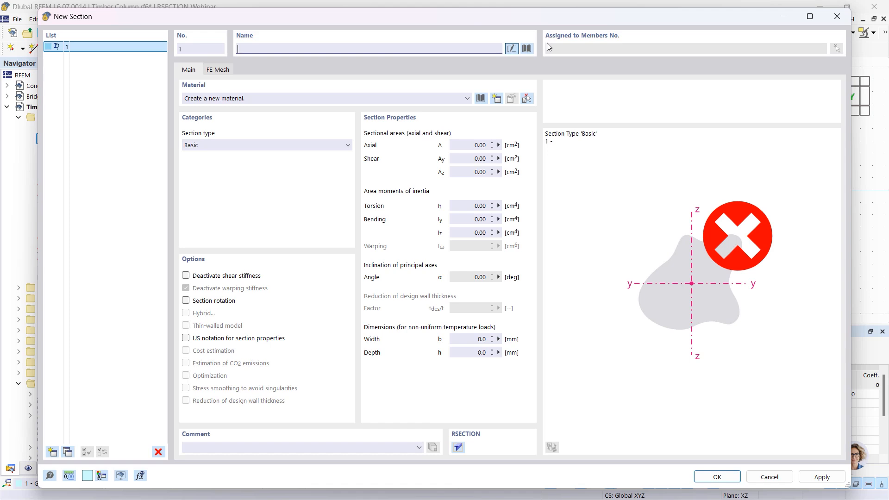
left_click(527, 49)
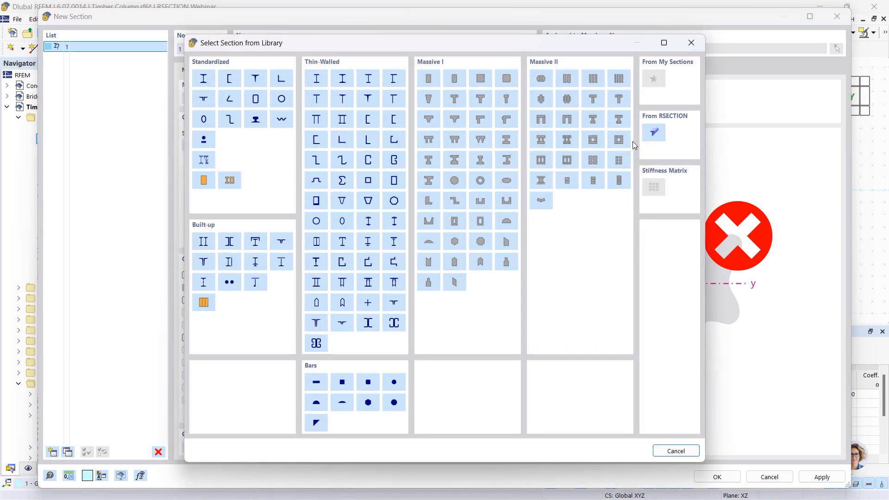
left_click(652, 135)
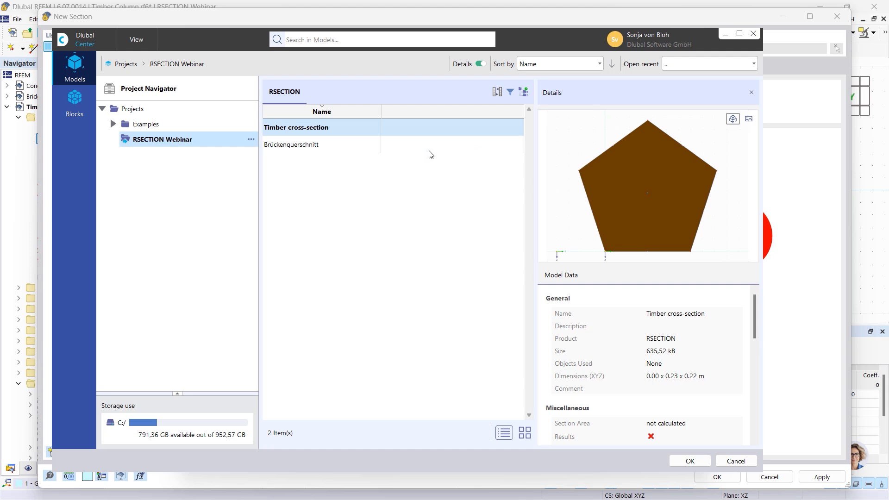
left_click(689, 460)
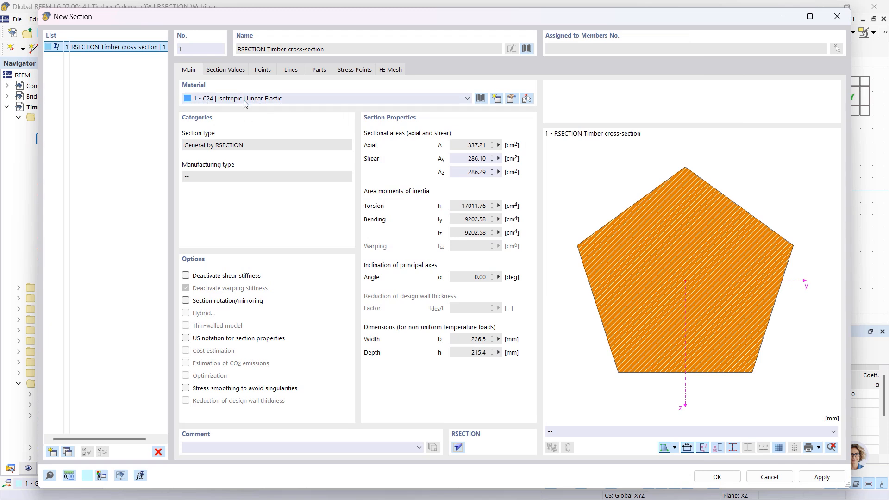
left_click(708, 476)
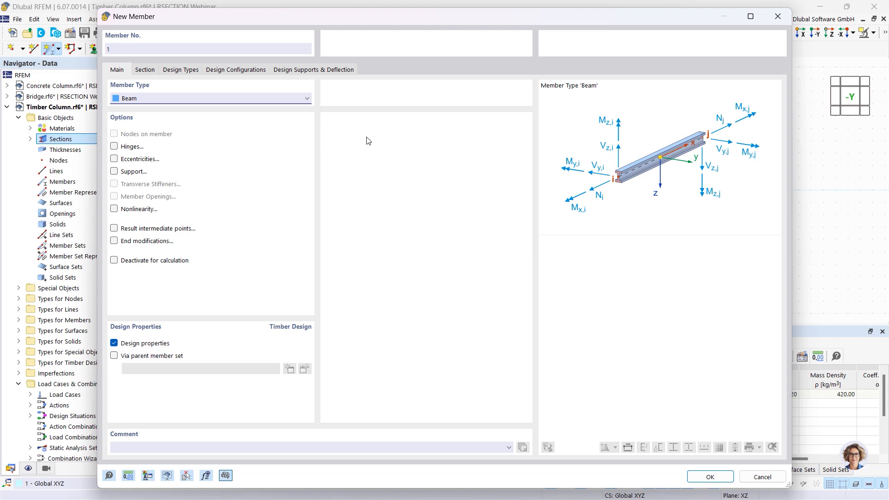
- Draw a vertical beam-type member about 4 m long, upward from the coordinate origin
left_click(710, 477)
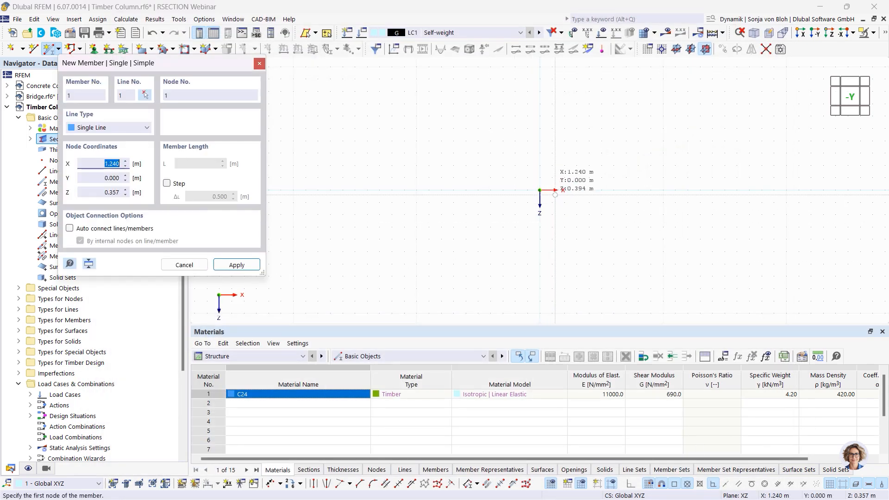
left_click(540, 190)
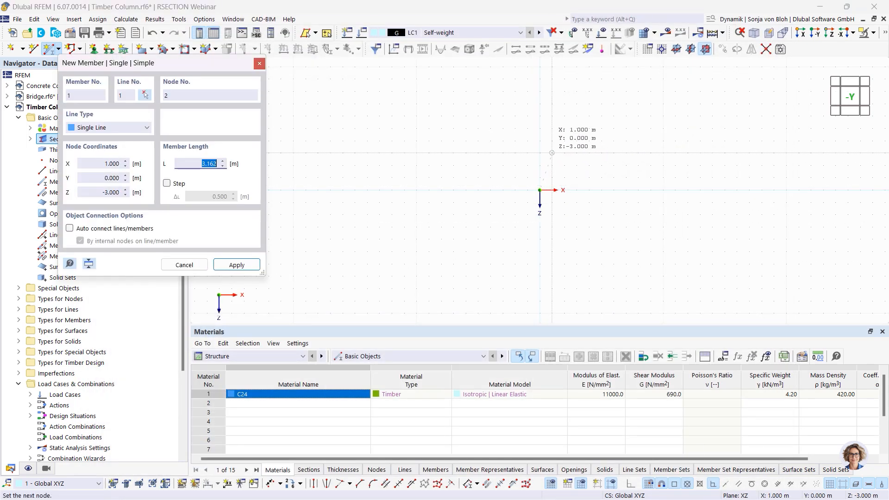
left_click(540, 141)
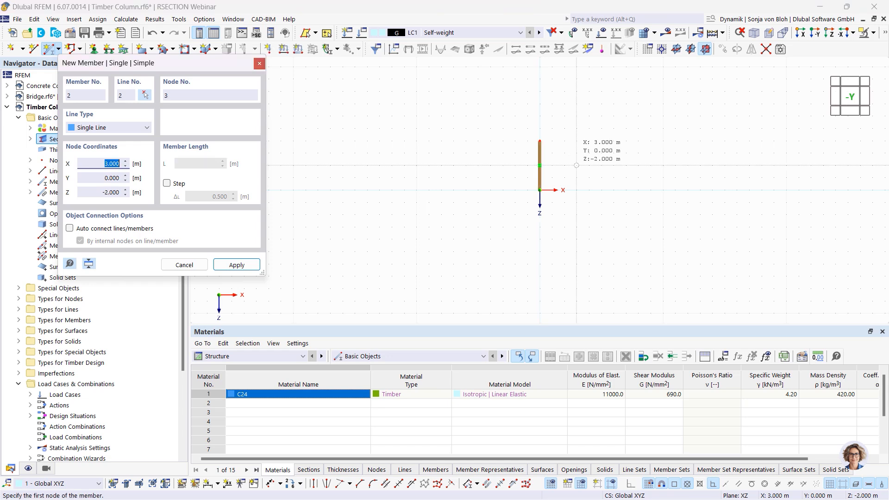
right_click(574, 160)
scroll(563, 129, "up", 3)
scroll(564, 149, "up", 1)
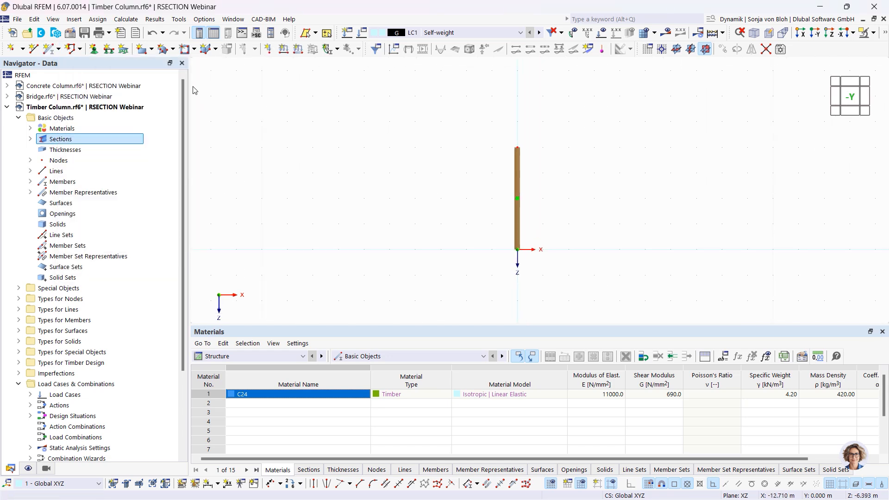
- Assign the Hinged nodal support to the column's base node
left_click(95, 50)
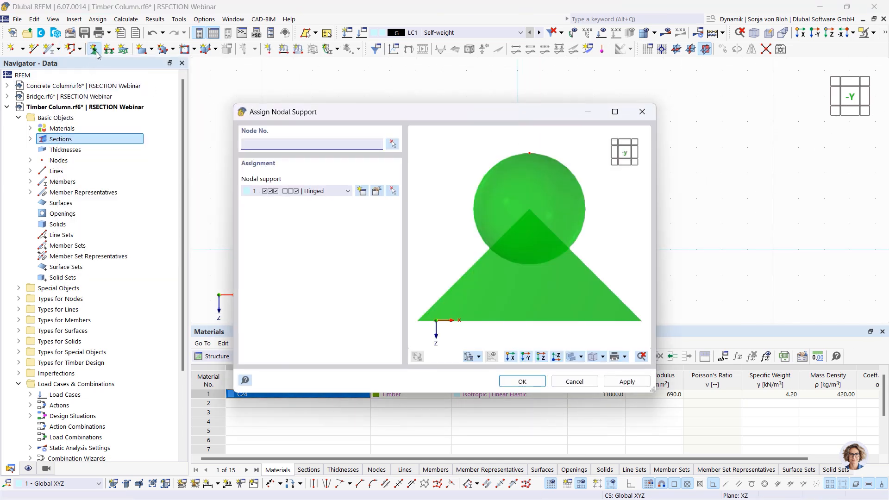
left_click(505, 380)
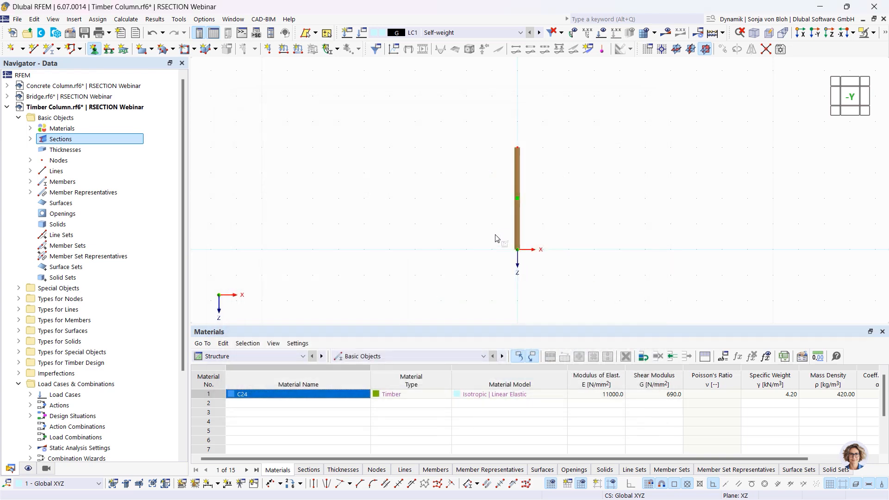
right_click(458, 260)
- Create a nodal support fixed in uX, uY and φZ but free in uZ, and assign it to the column's top node
left_click(95, 49)
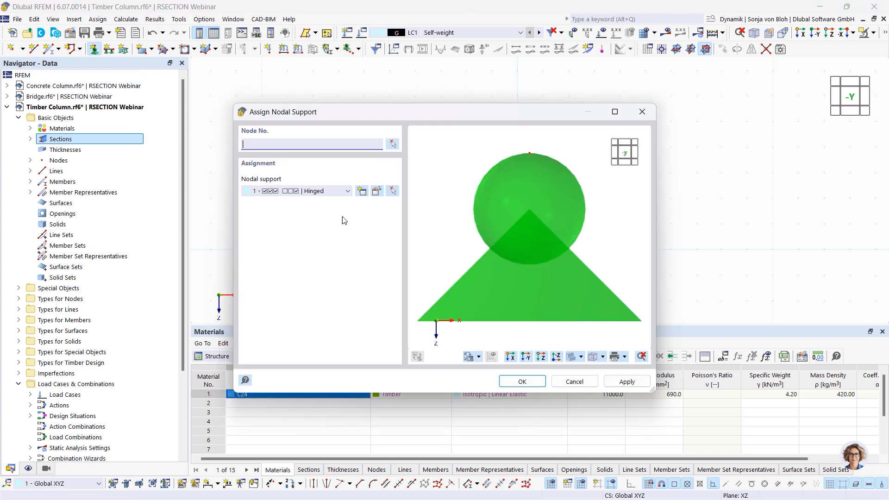
left_click(362, 192)
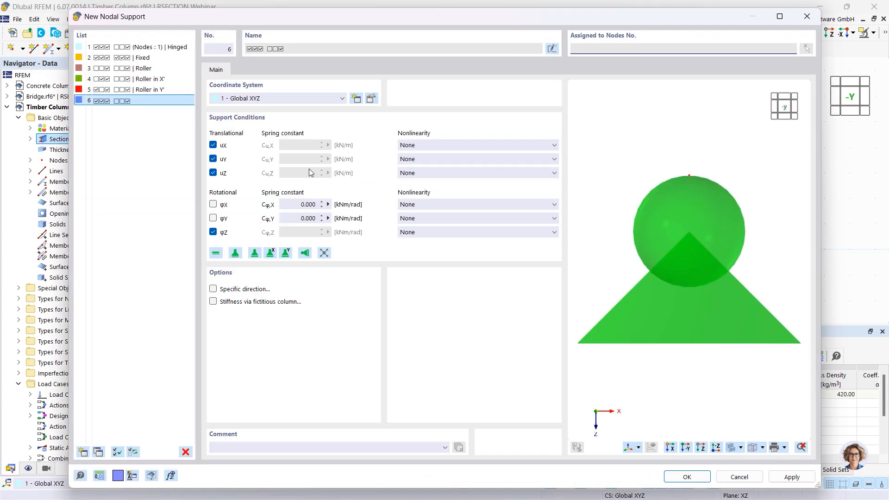
left_click(212, 145)
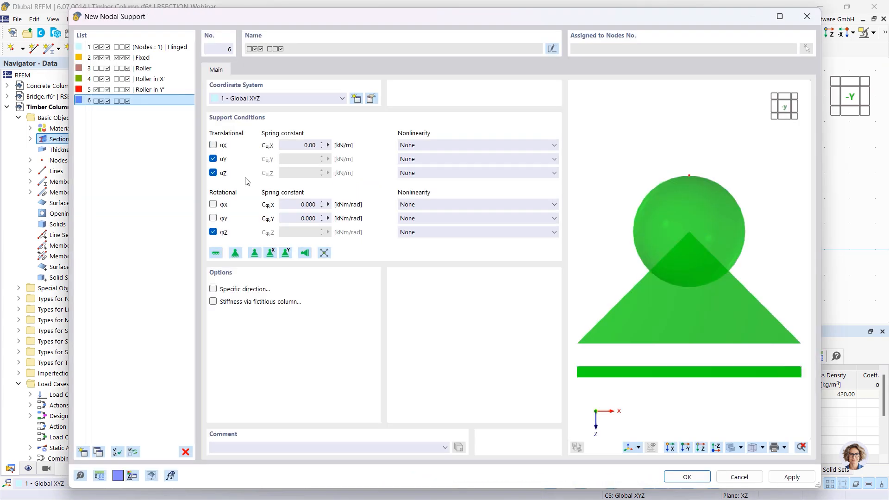
left_click(213, 145)
left_click(212, 173)
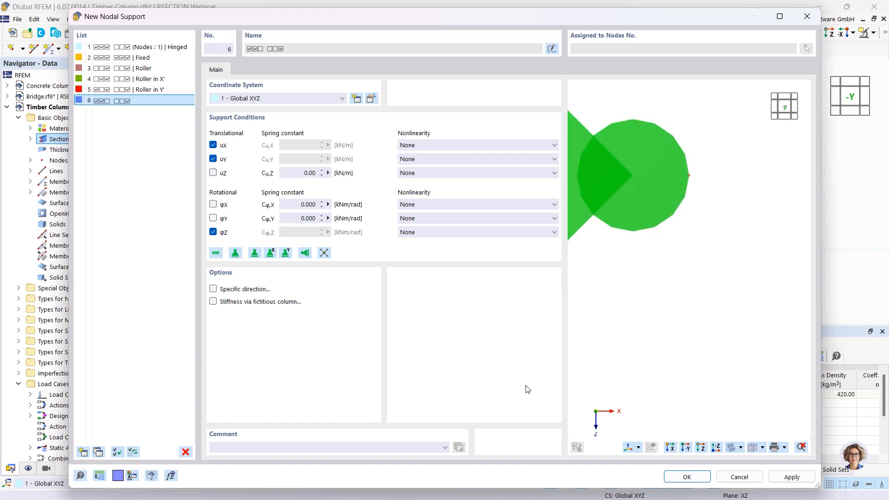
left_click(685, 477)
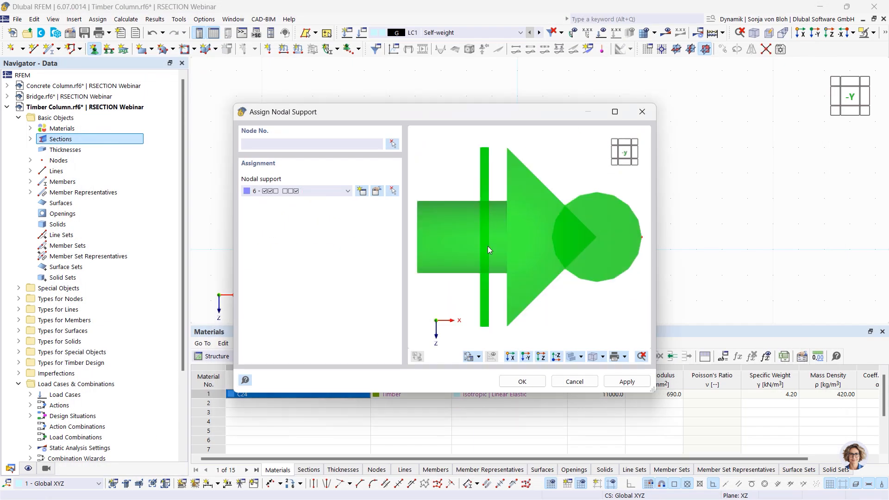
left_click(533, 386)
left_click_drag(470, 107, 575, 184)
key("Escape")
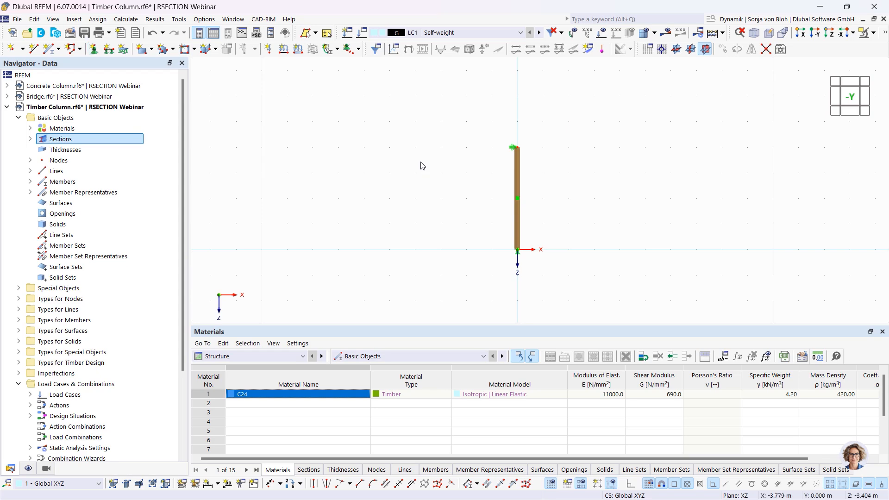
- Apply a 50 kN nodal force in the global Z direction to the column's top node in load case LC1 Self-weight
left_click(269, 48)
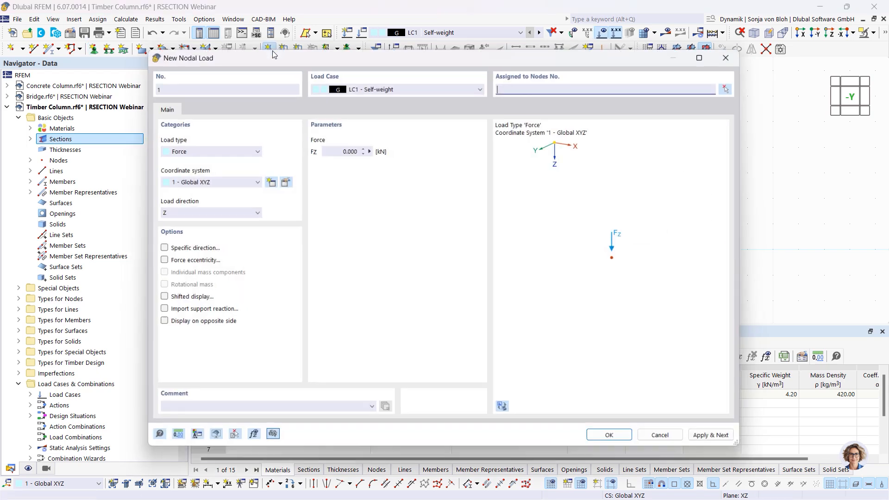
type("50")
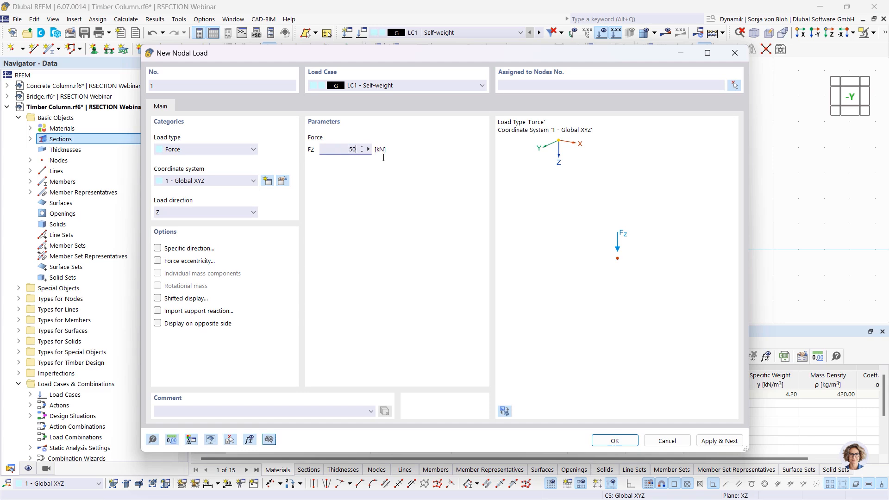
left_click(614, 441)
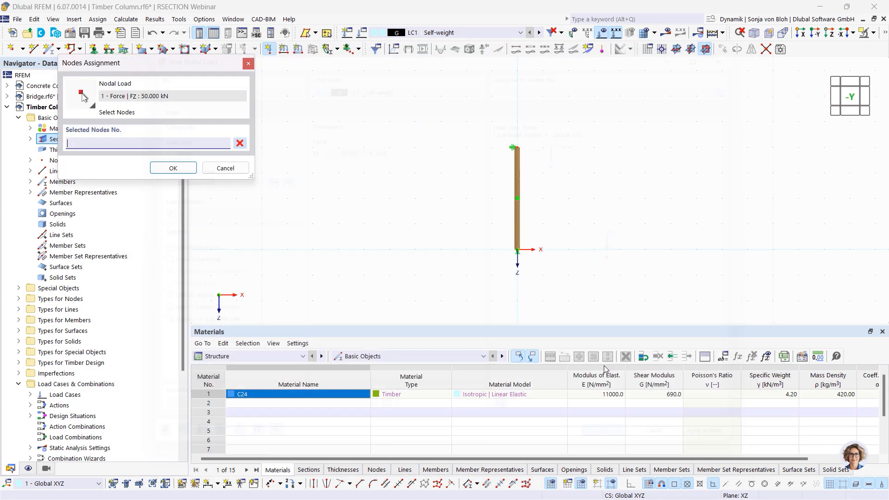
left_click(521, 151)
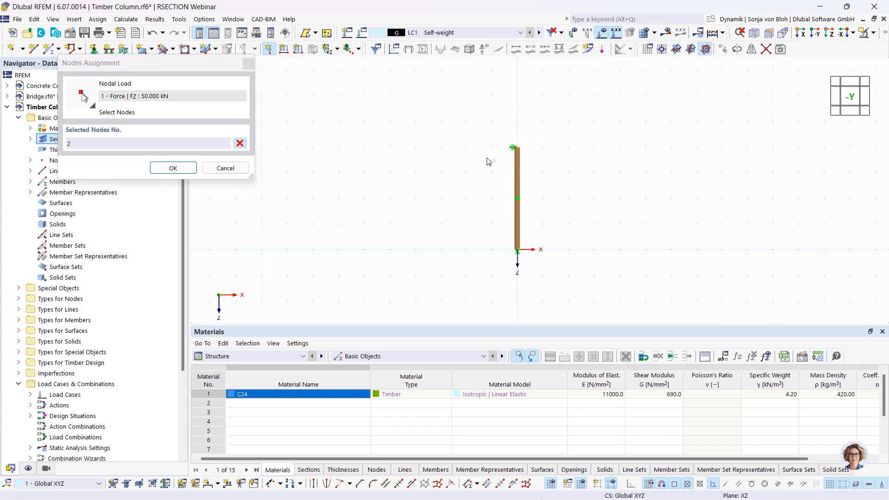
left_click(180, 168)
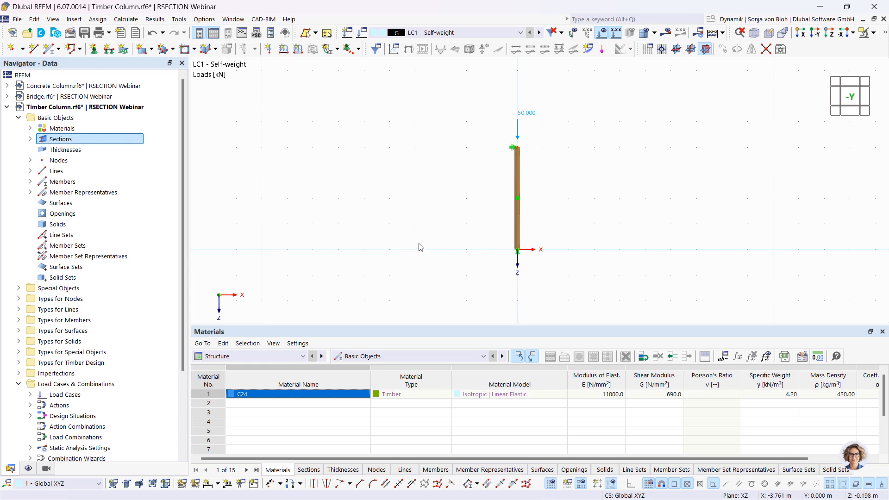
- Create Standard effective lengths for the column member with its start and end nodal supports and factors of 1.00, and assign them
double_click(517, 191)
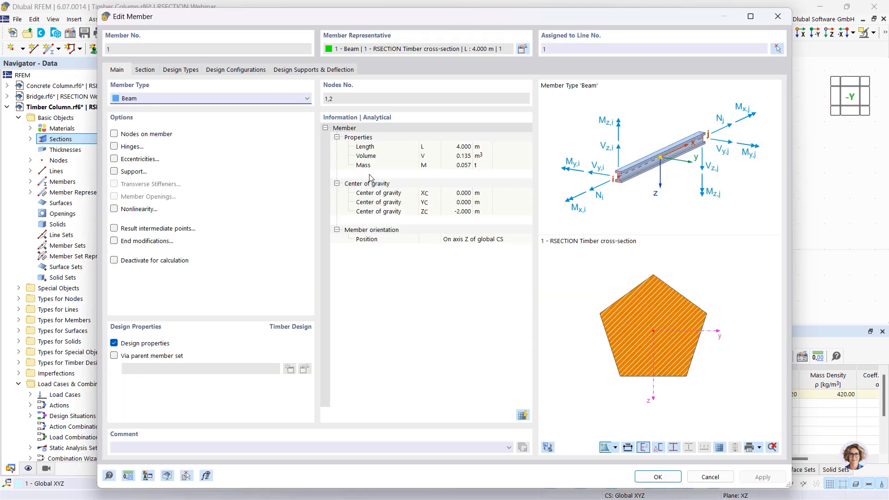
left_click(181, 71)
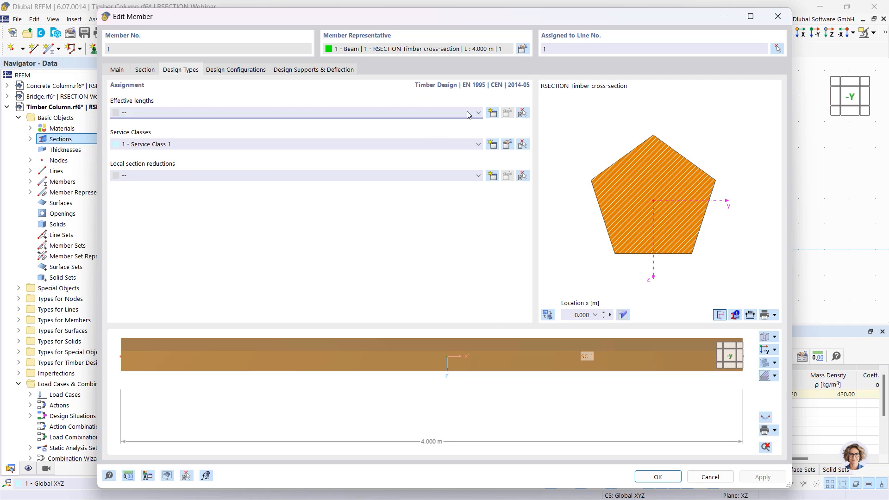
left_click(492, 112)
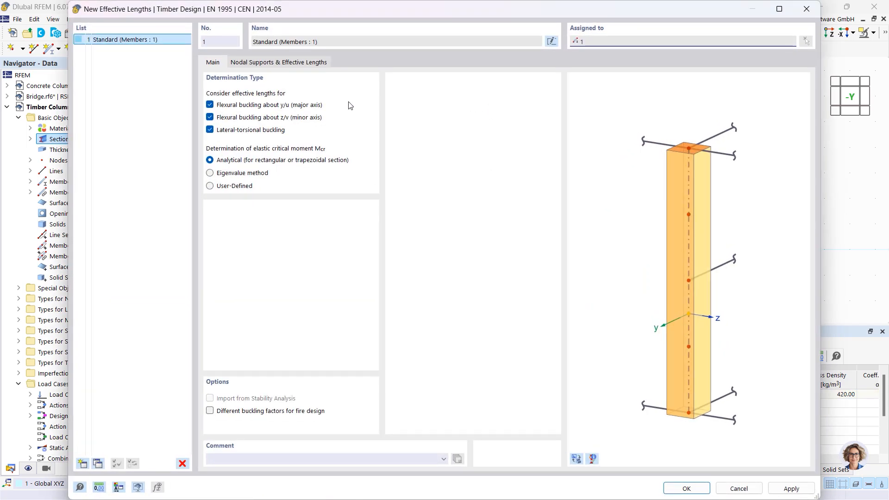
left_click(310, 65)
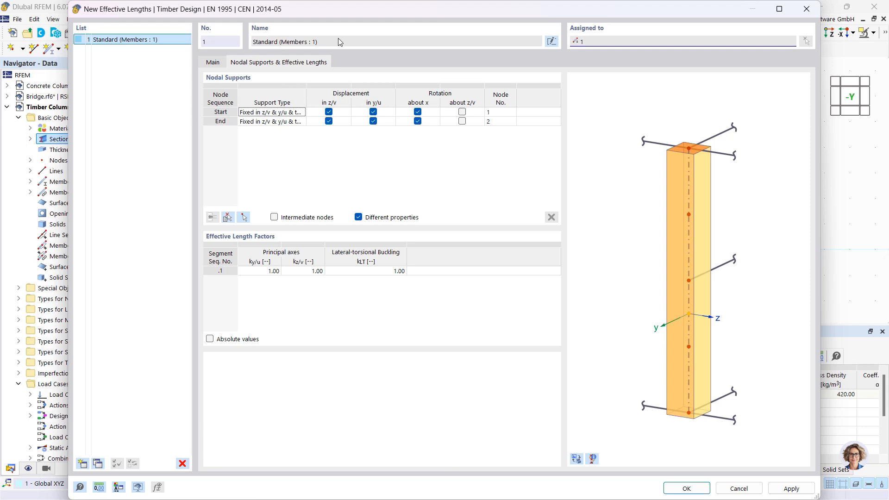
mouse_move(326, 16)
left_mouse_down()
mouse_move(326, 29)
mouse_move(324, 6)
mouse_move(323, 17)
left_mouse_up()
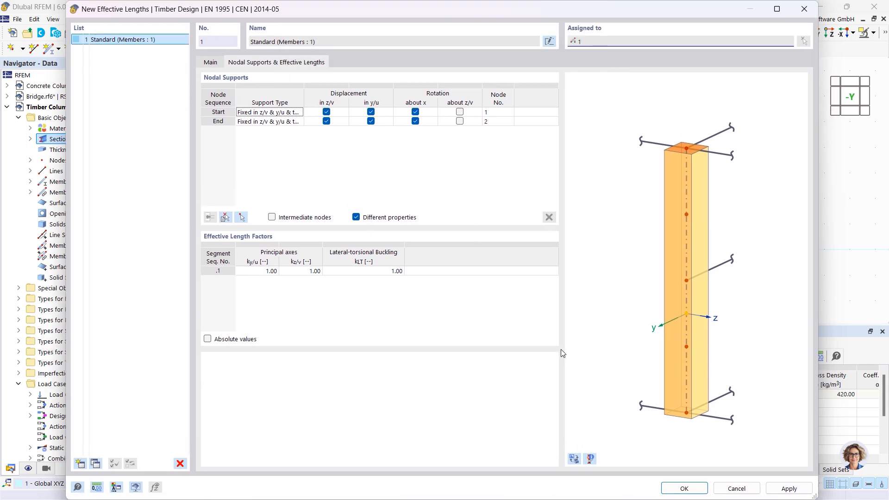
left_click(684, 488)
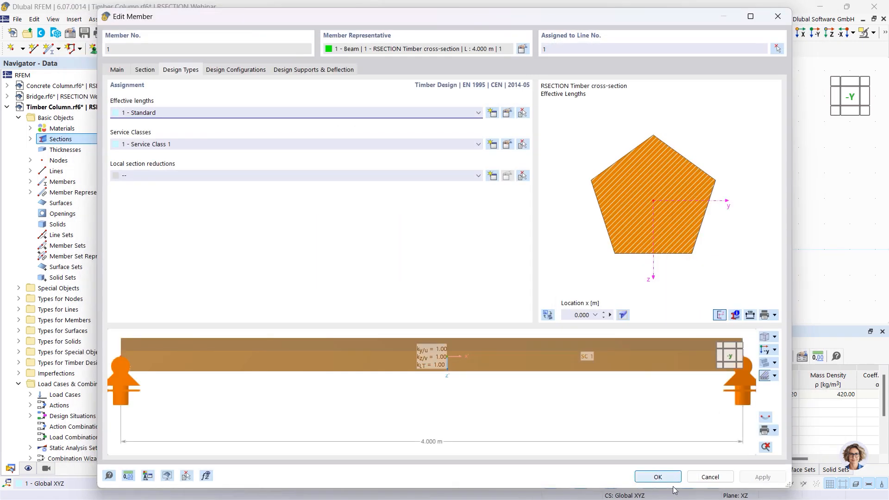
left_click(668, 477)
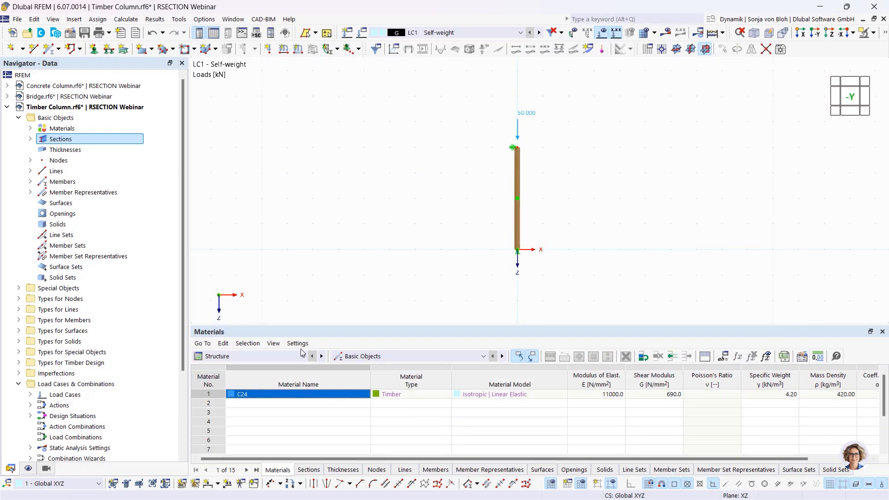
- Display the Timber Design input data and generate the load combinations from load case LC1
left_click(291, 360)
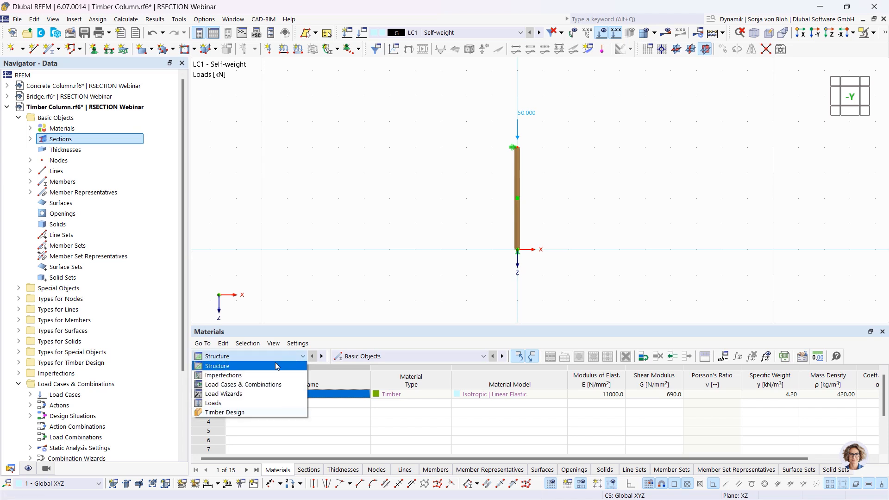
left_click(250, 411)
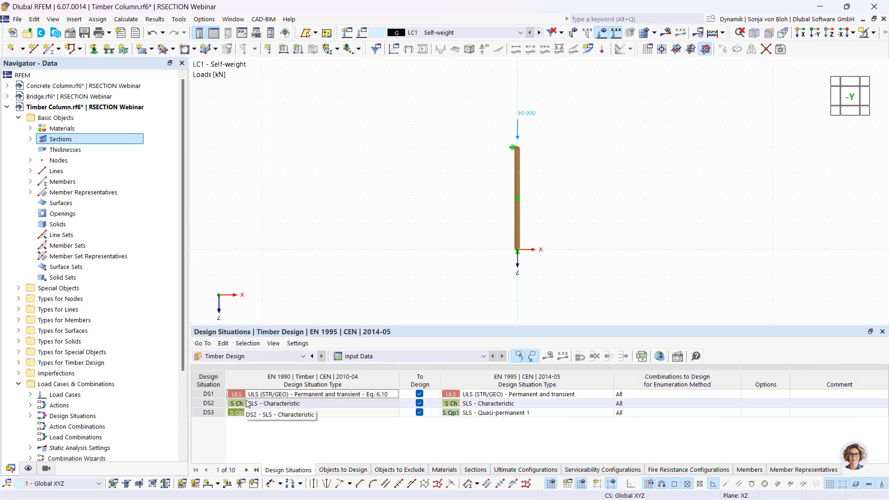
right_click(64, 394)
left_click(113, 281)
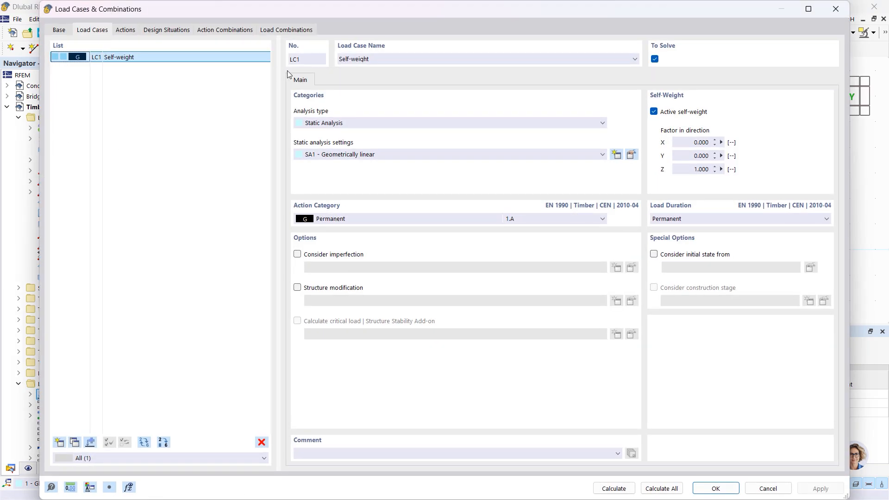
left_click(279, 29)
left_click(701, 489)
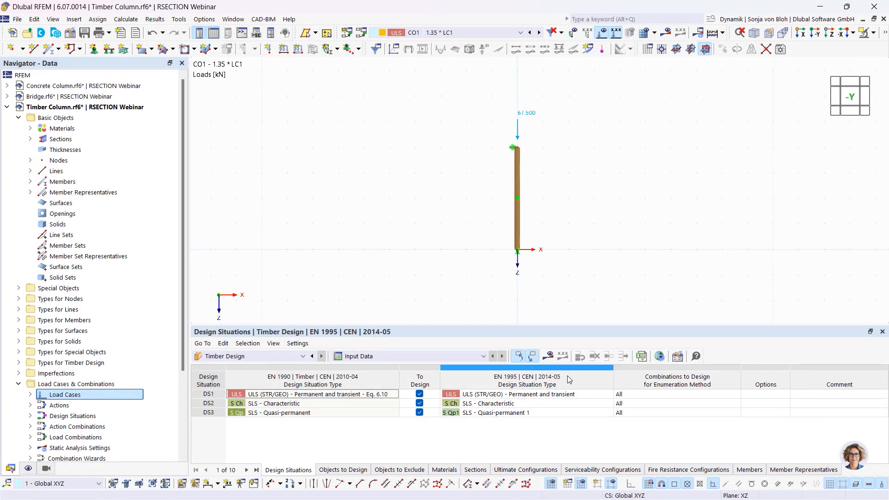
- Calculate the timber design and open the design check details for compression along grain acc. to 6.1.4
left_click(547, 356)
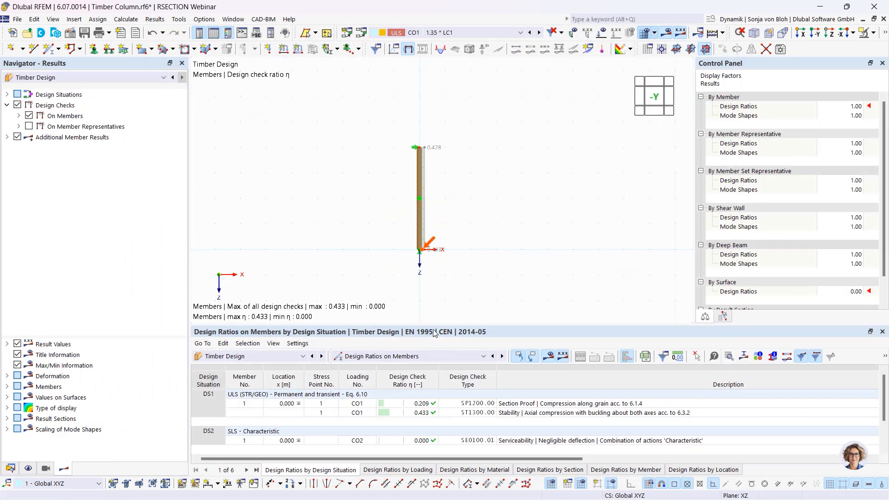
left_click_drag(432, 325, 432, 238)
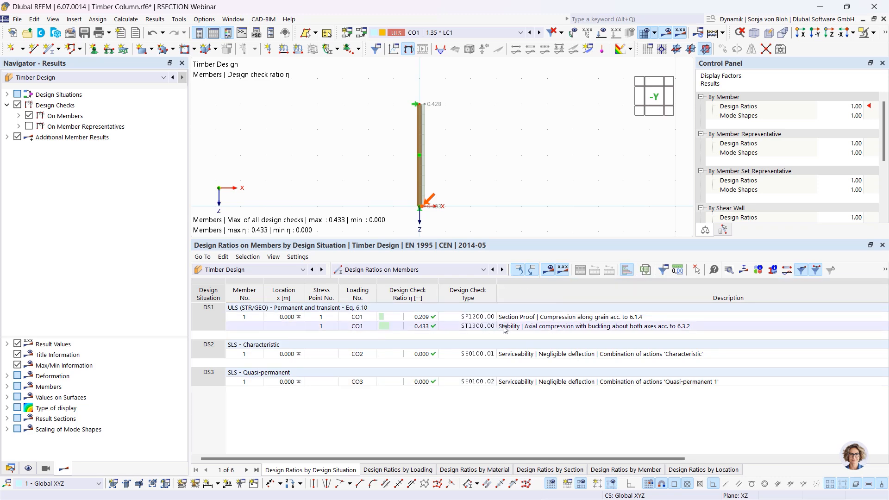
left_click(515, 319)
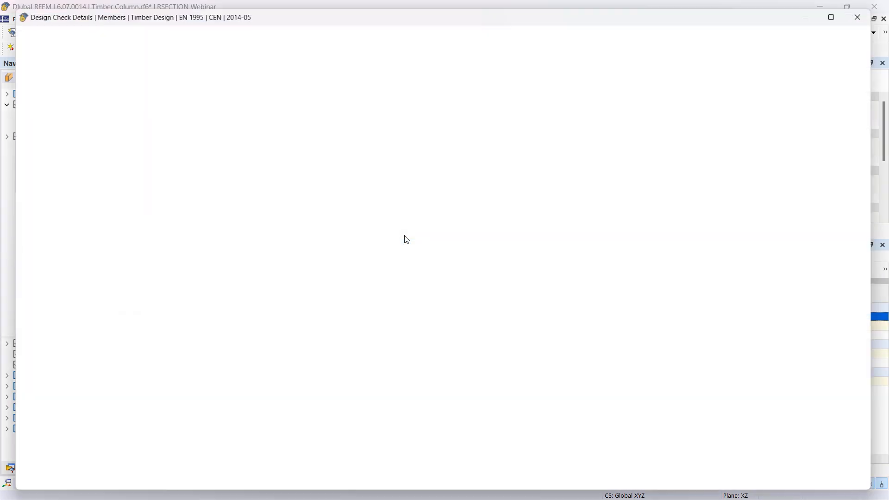